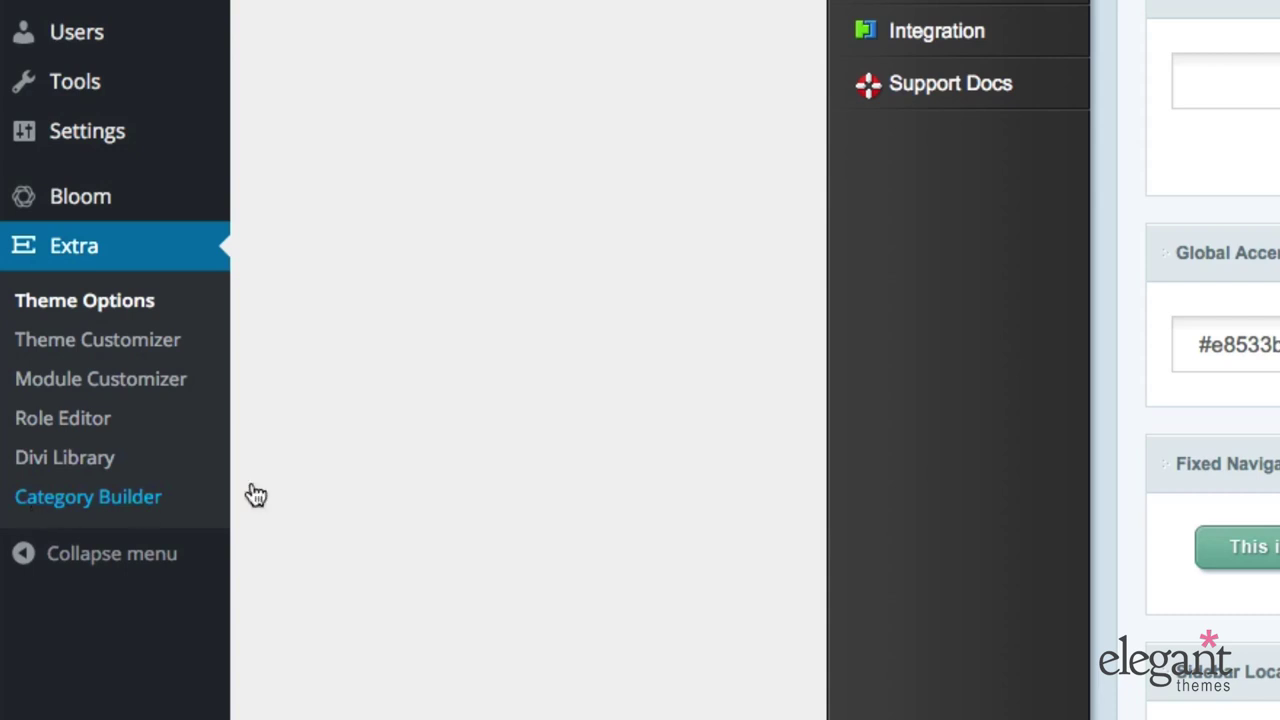
scroll(465, 440, "down", 1)
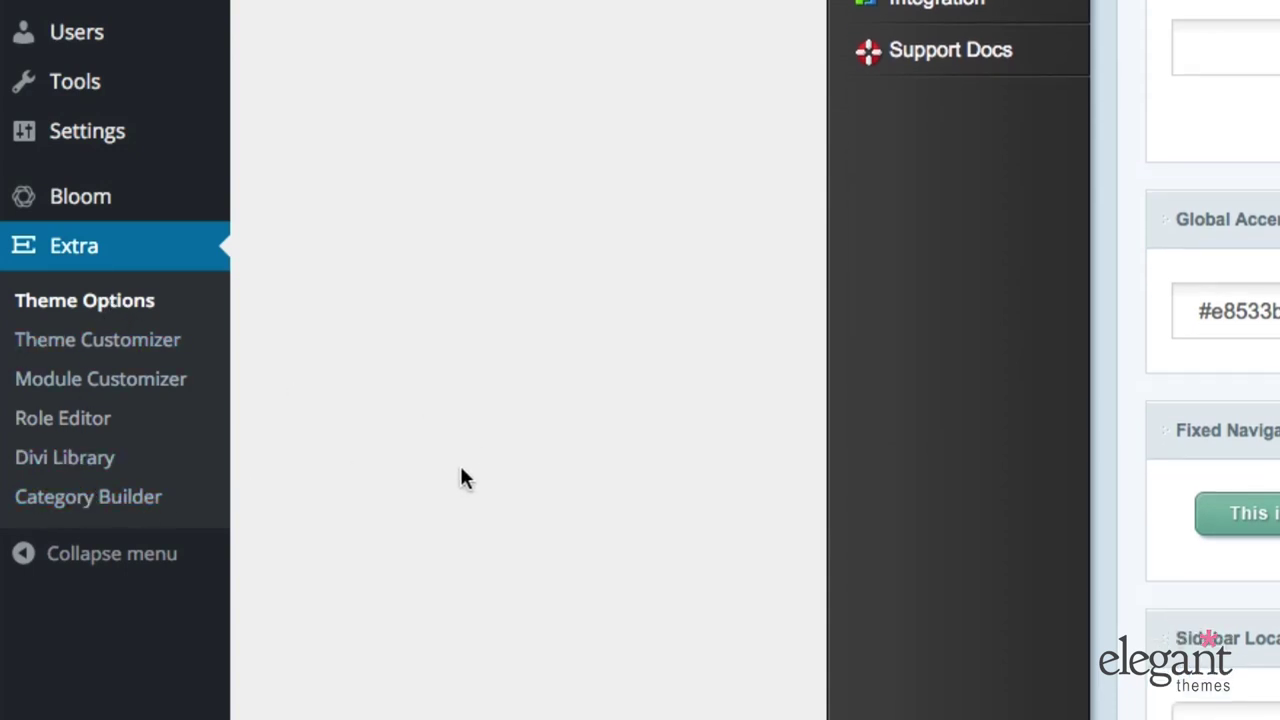
scroll(465, 478, "down", 4)
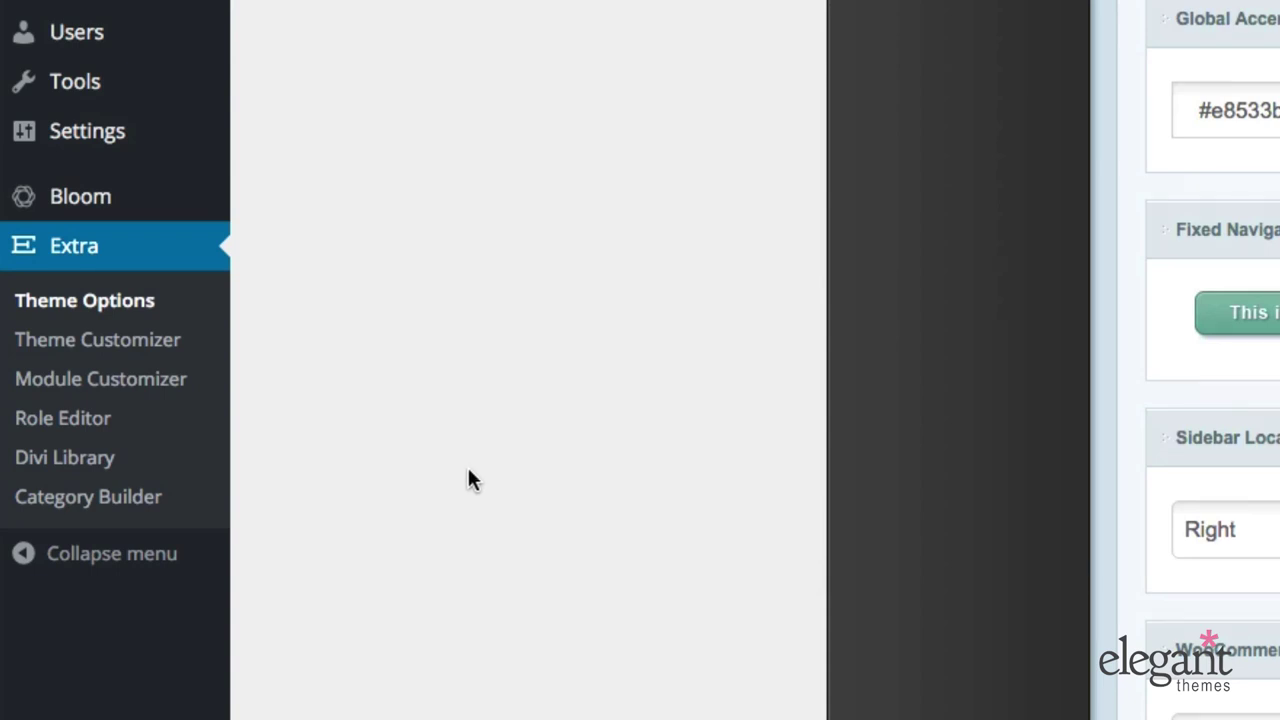
scroll(470, 478, "down", 10)
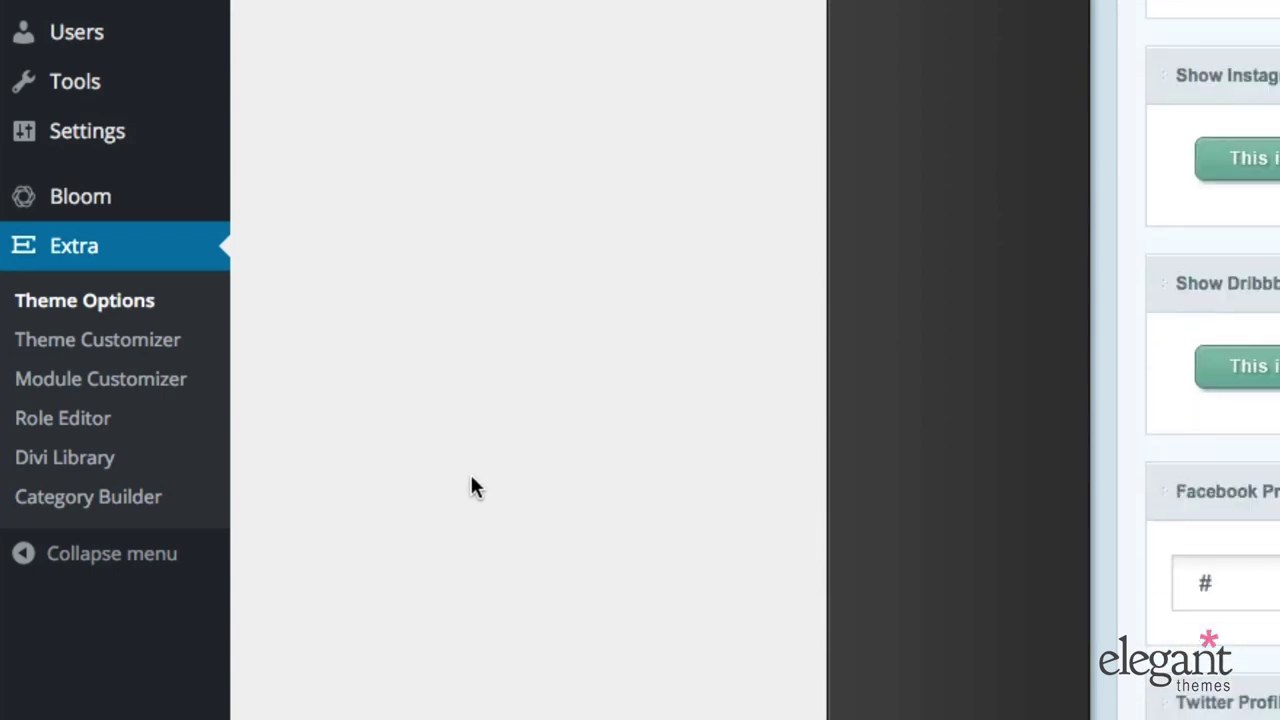
scroll(470, 486, "down", 15)
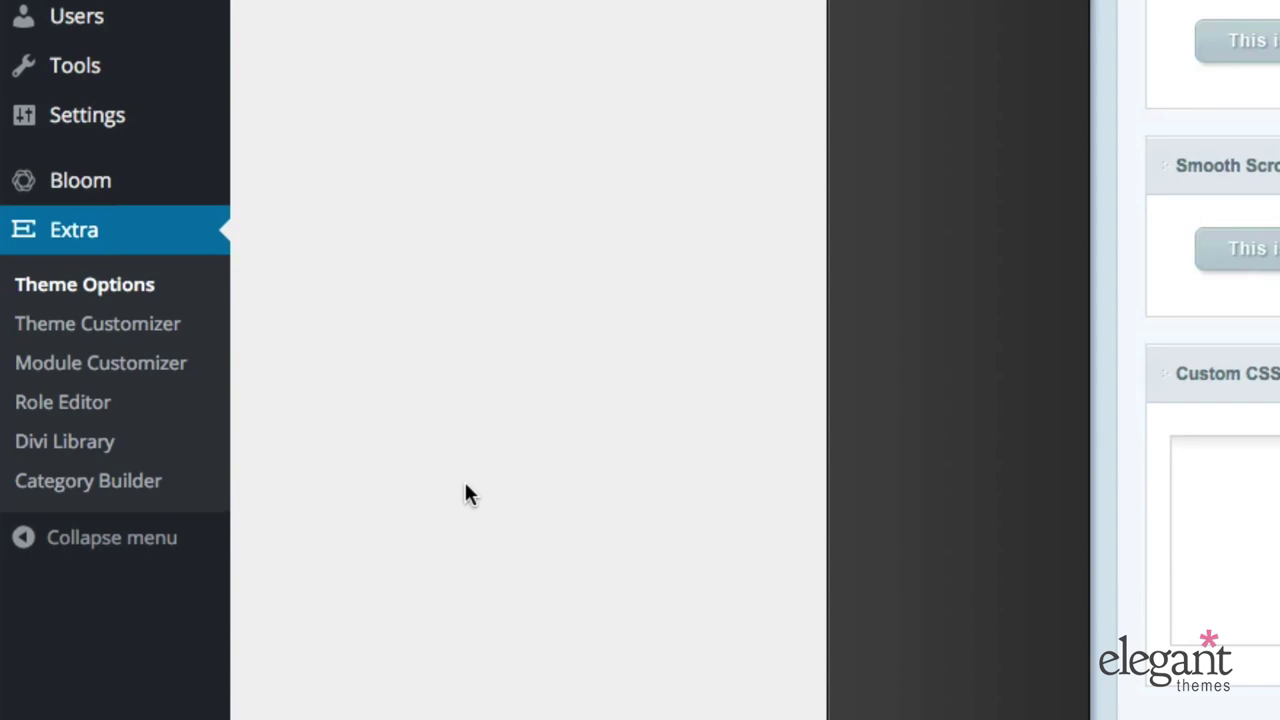
scroll(466, 487, "up", 15)
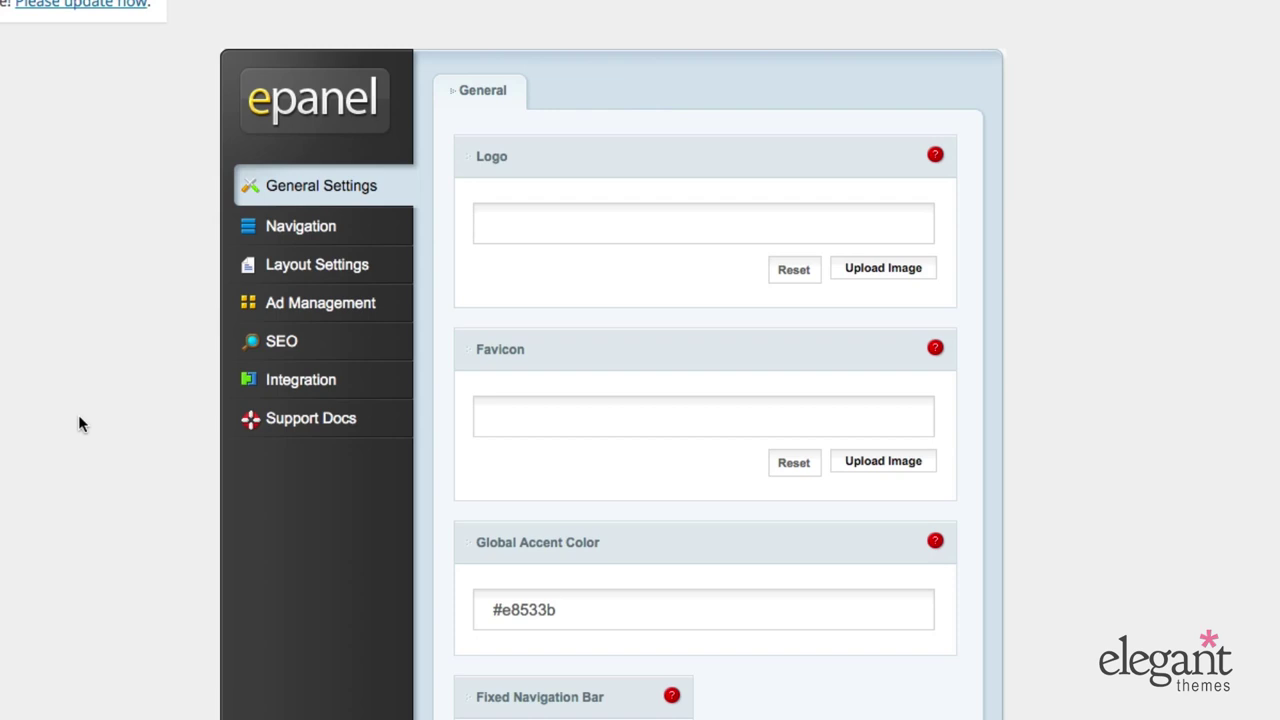
scroll(78, 414, "down", 3)
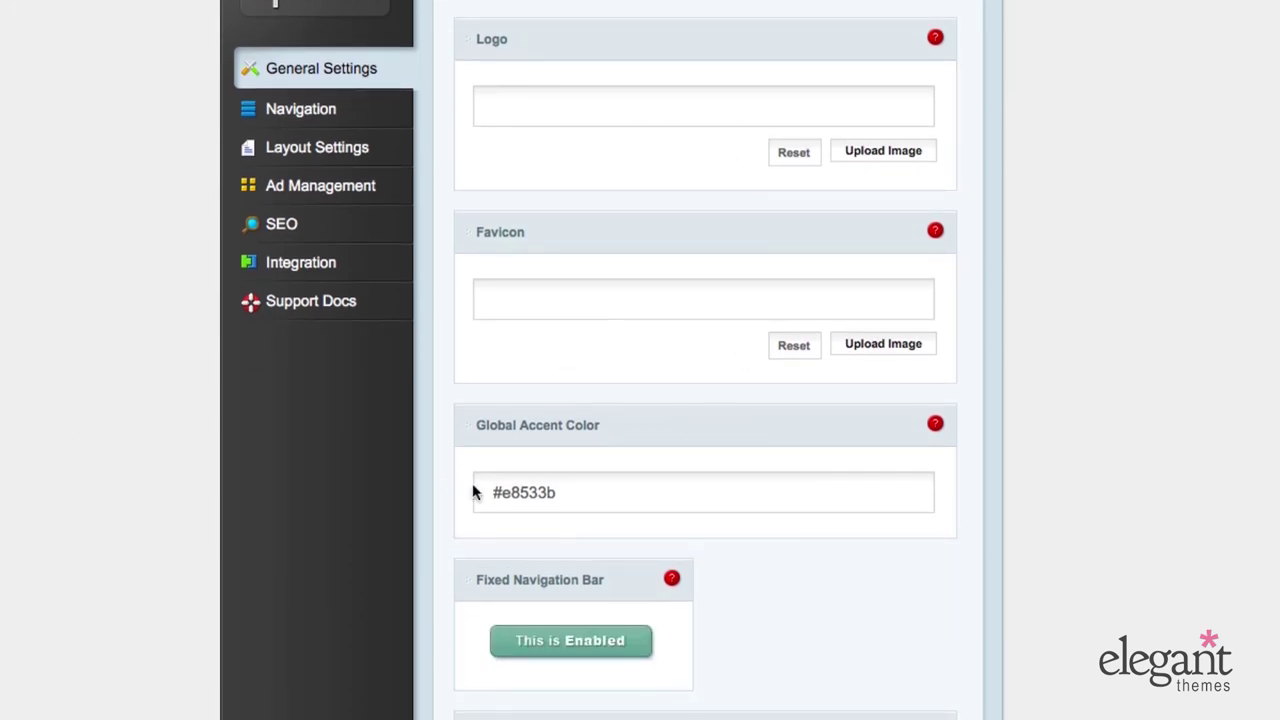
left_click(575, 493)
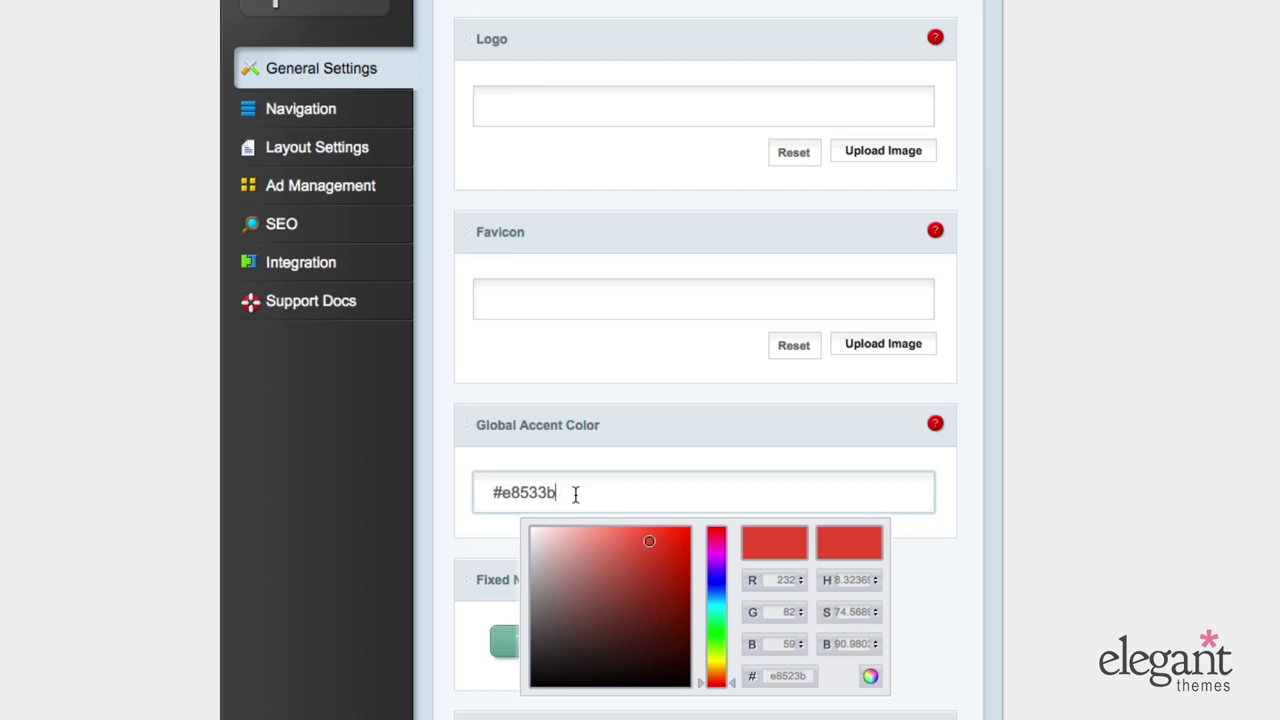
left_click(323, 528)
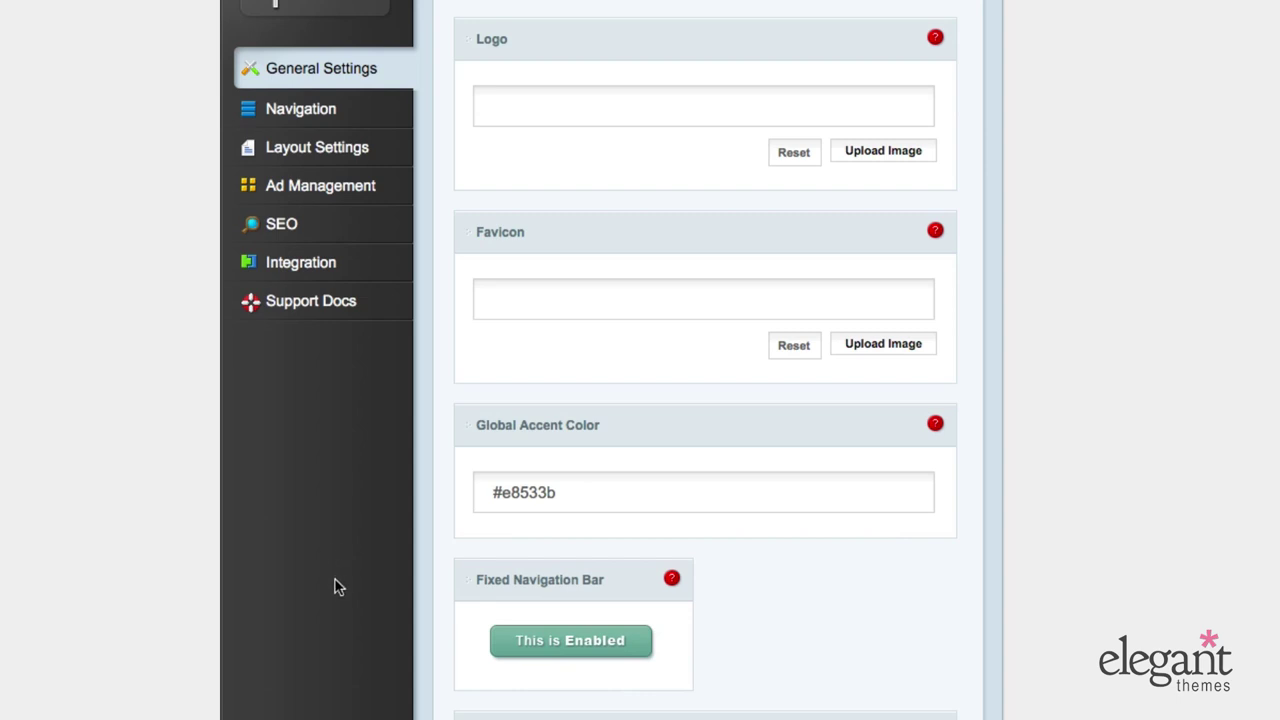
scroll(337, 587, "down", 3)
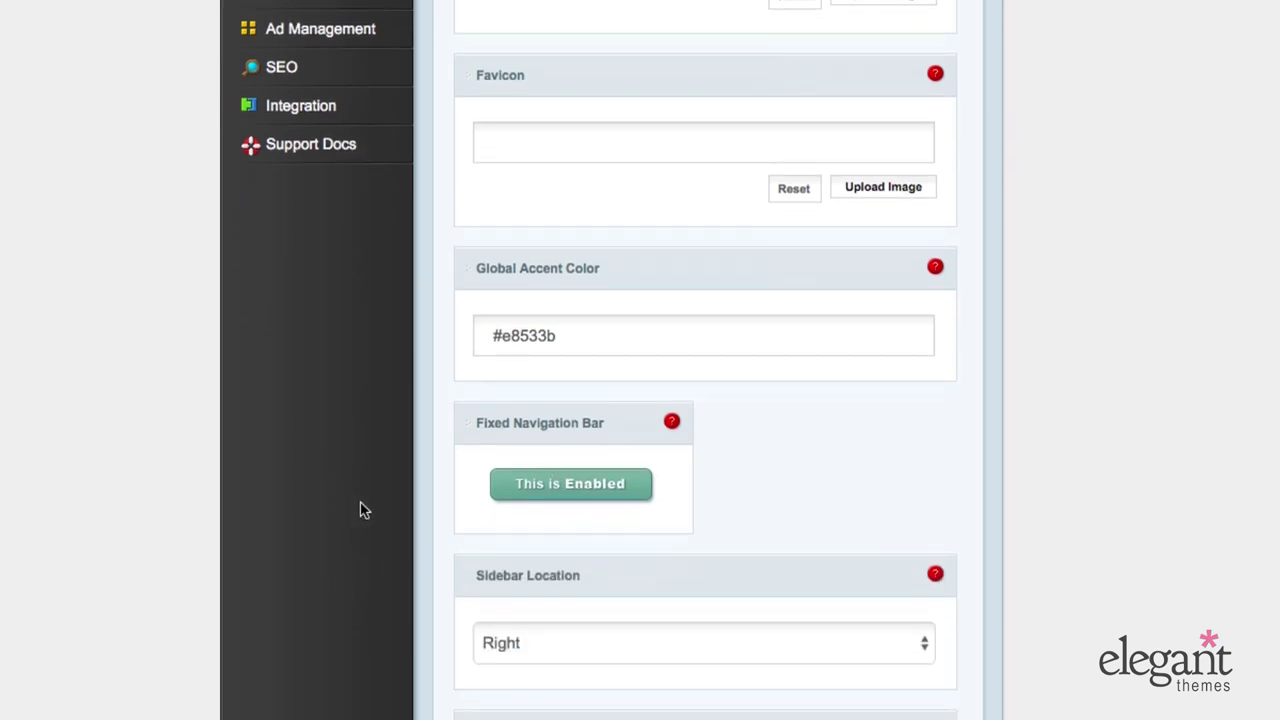
scroll(359, 509, "down", 8)
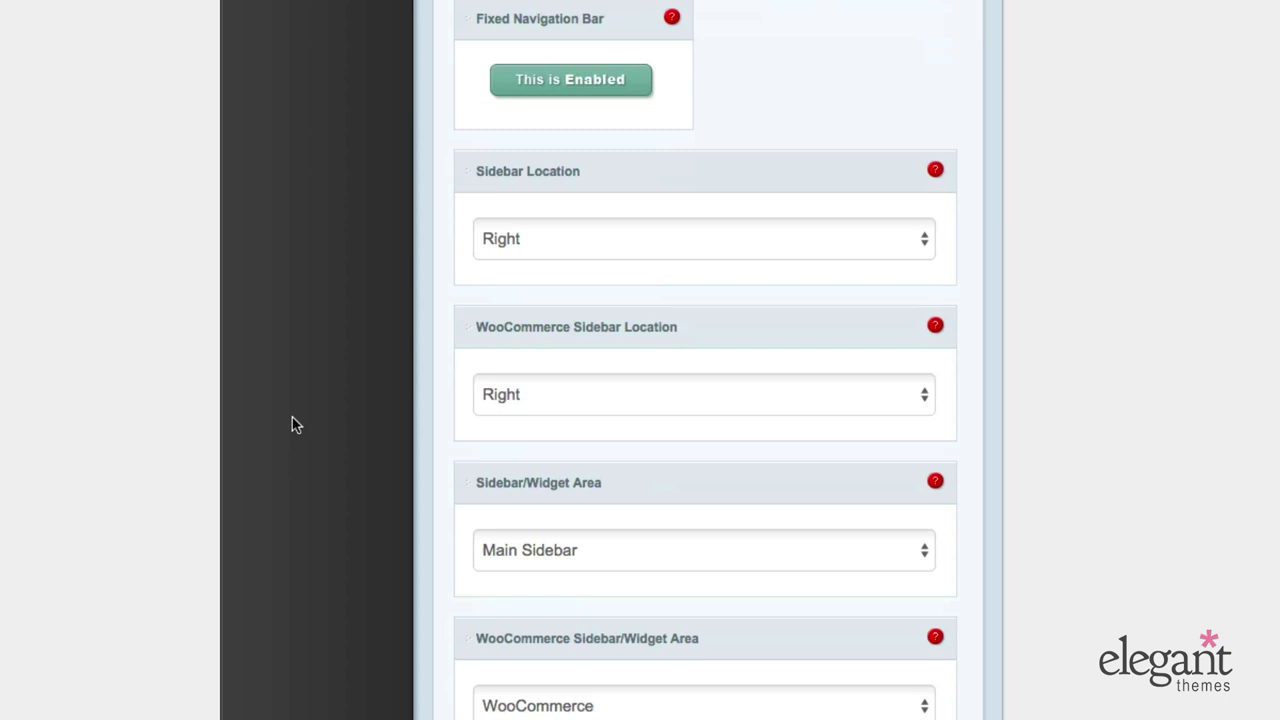
scroll(293, 424, "down", 3)
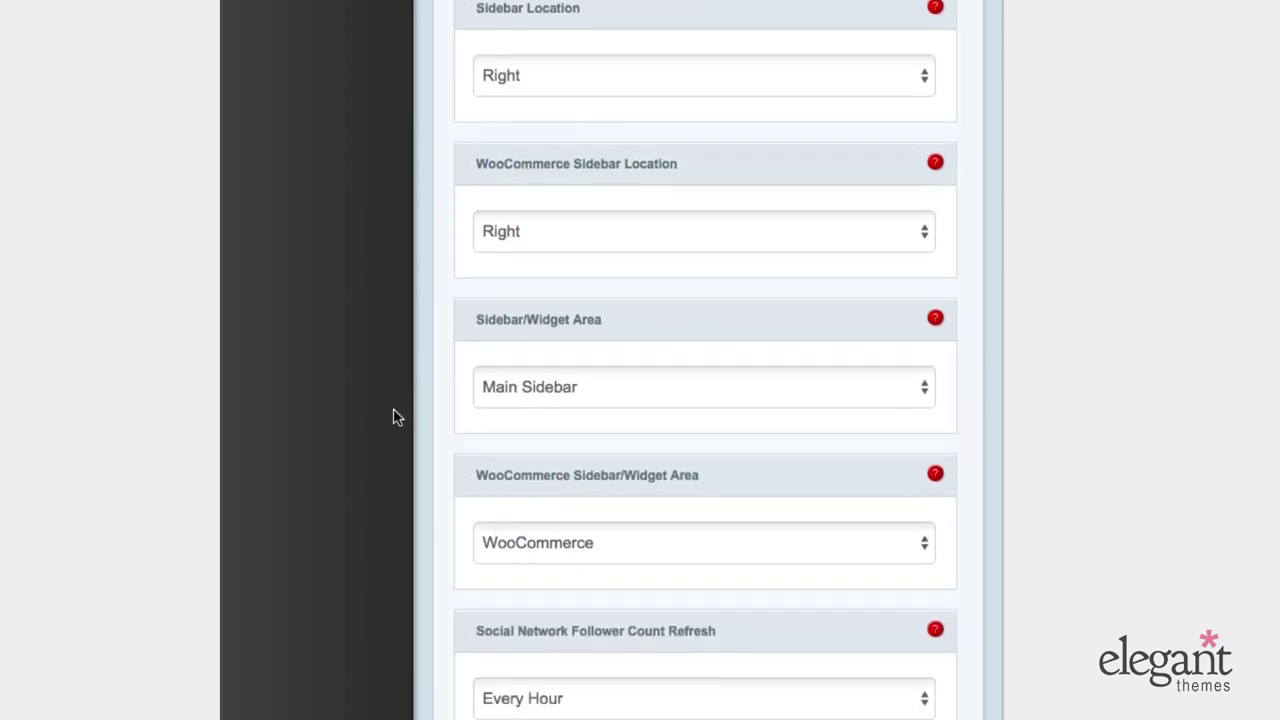
scroll(380, 421, "down", 5)
scroll(371, 425, "down", 2)
scroll(404, 257, "down", 2)
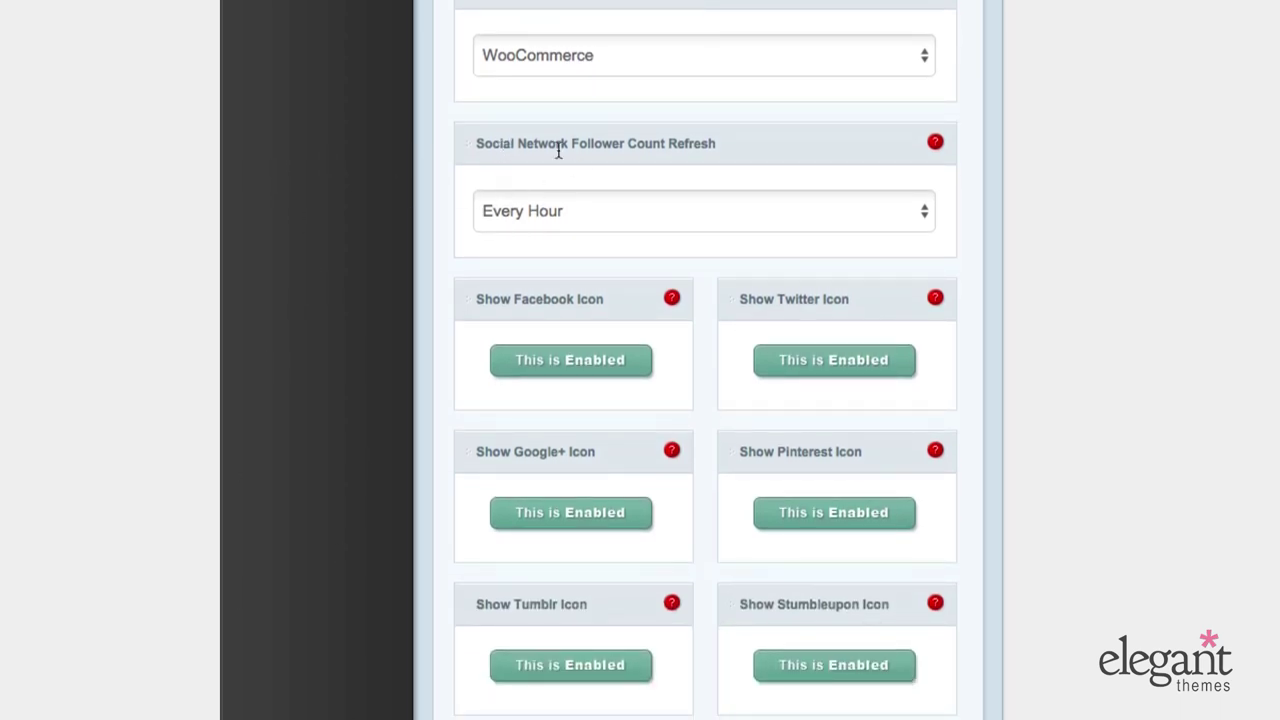
scroll(300, 335, "down", 5)
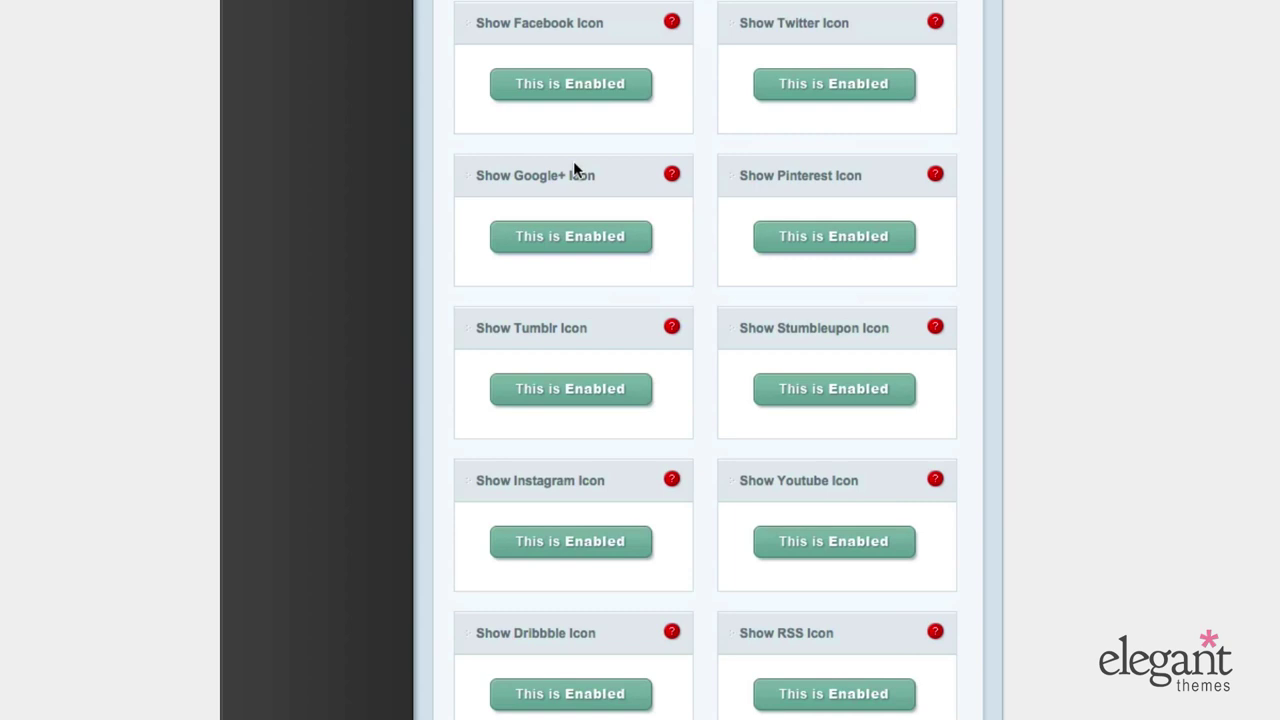
scroll(334, 460, "down", 10)
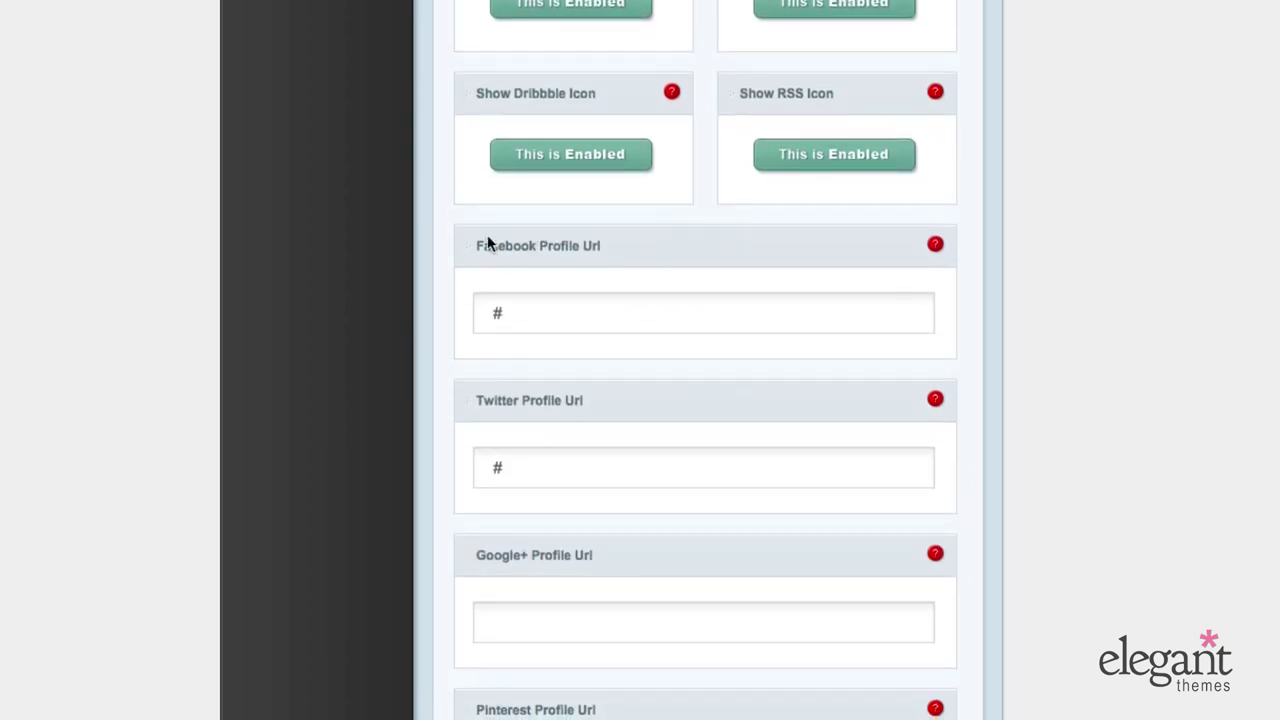
left_click(571, 311)
scroll(603, 318, "down", 1)
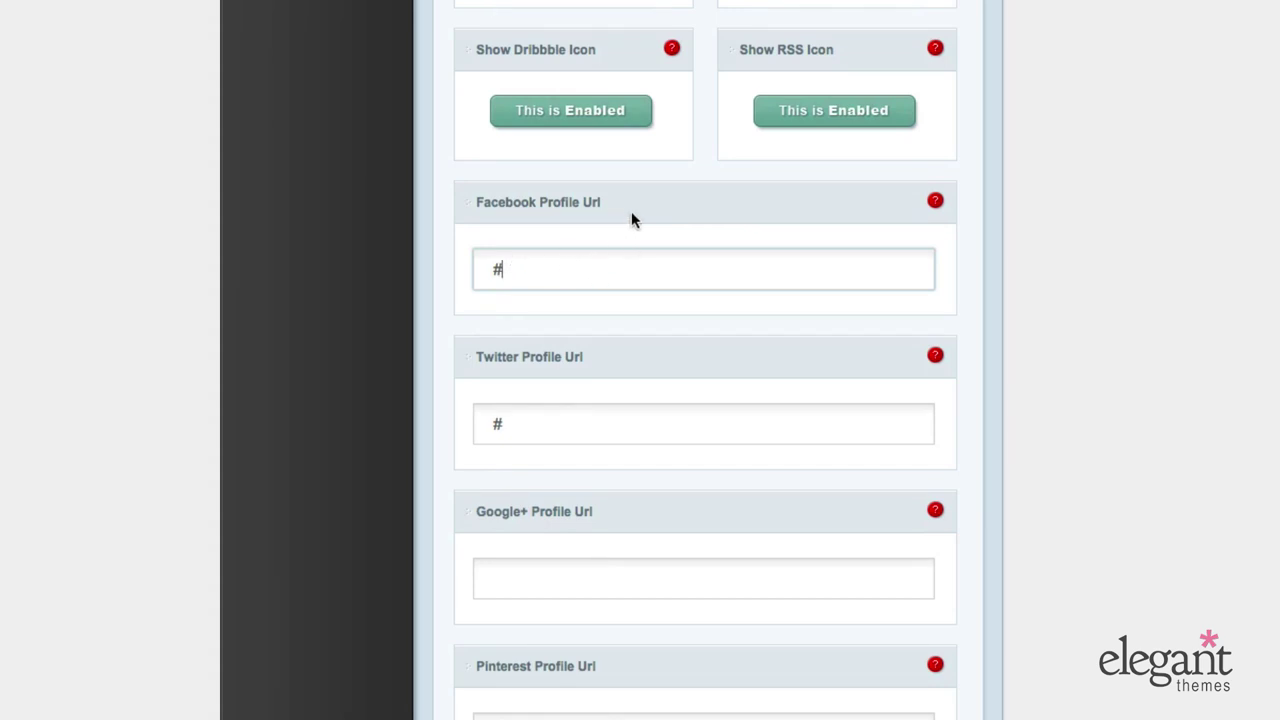
scroll(631, 212, "down", 1)
scroll(636, 228, "down", 1)
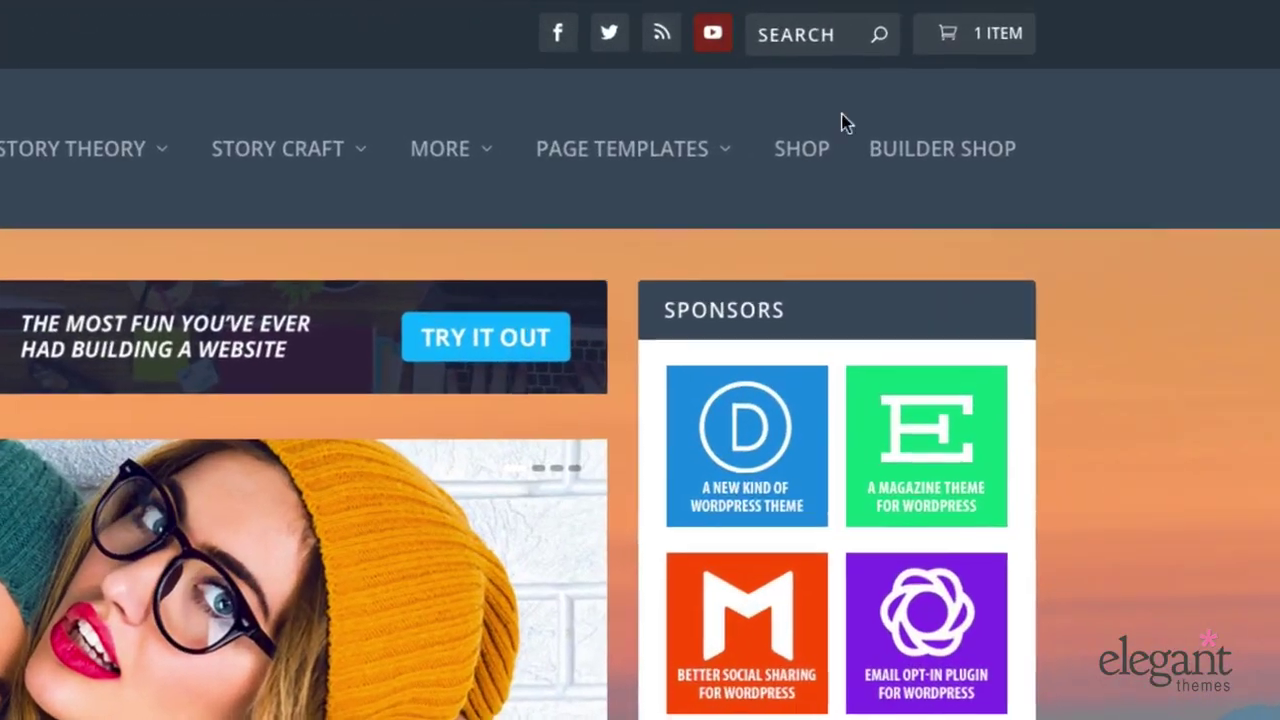
scroll(1200, 300, "down", 10)
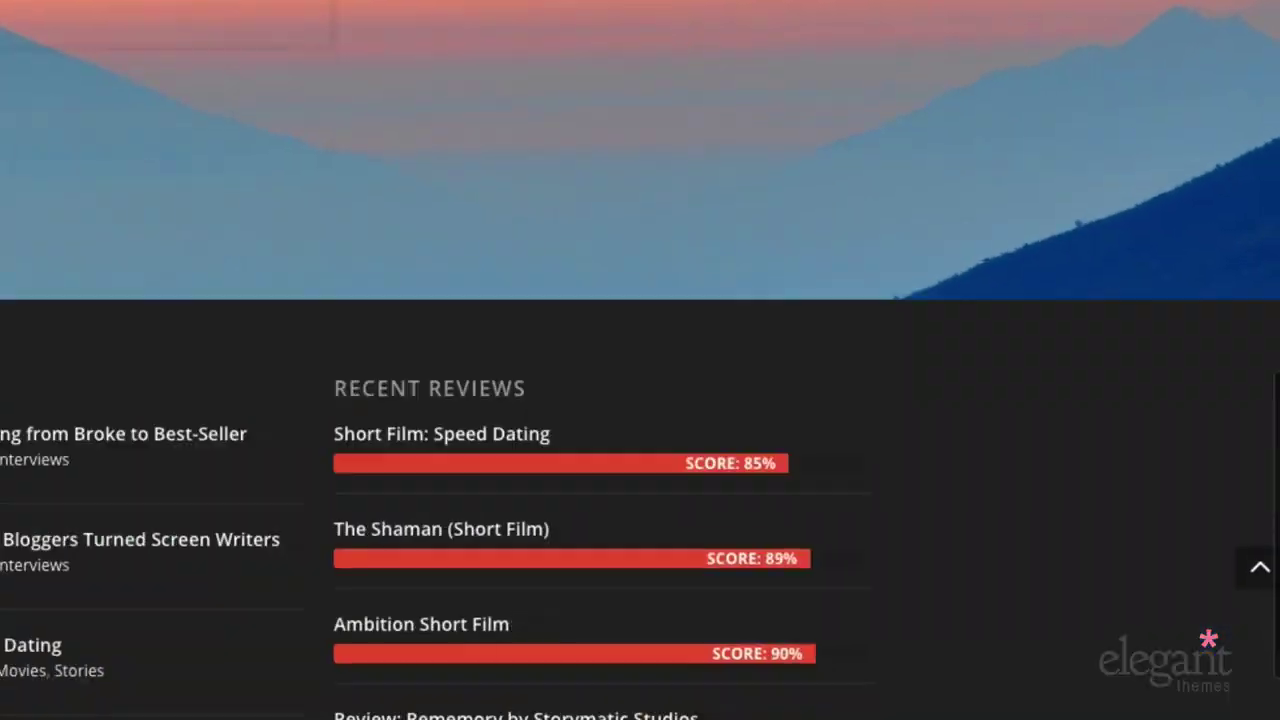
scroll(640, 360, "down", 5)
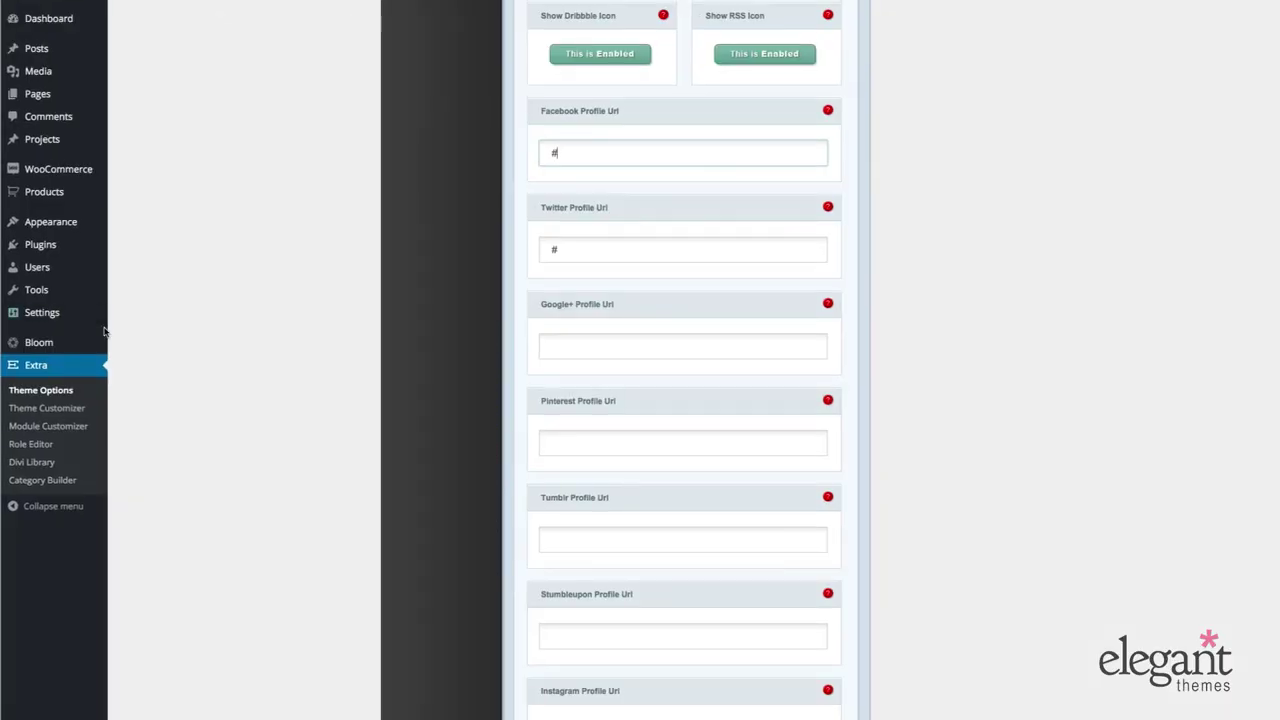
scroll(366, 388, "down", 5)
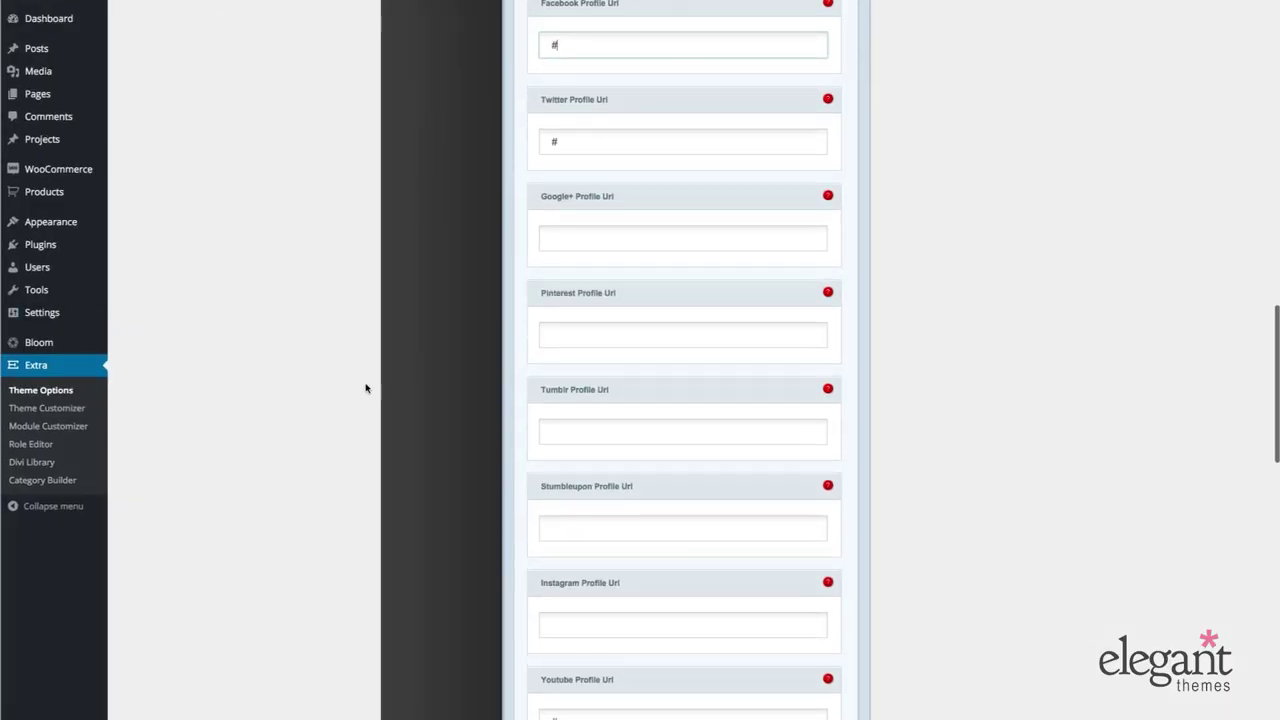
scroll(366, 388, "down", 10)
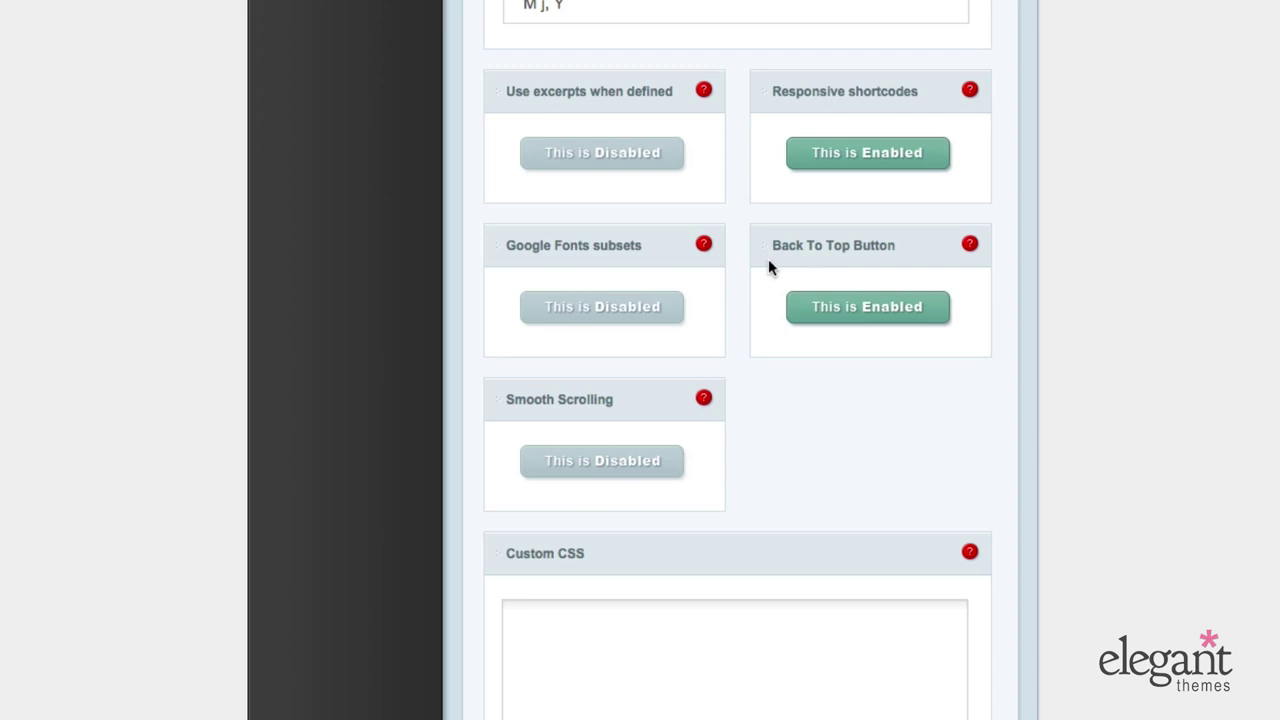
left_click(613, 625)
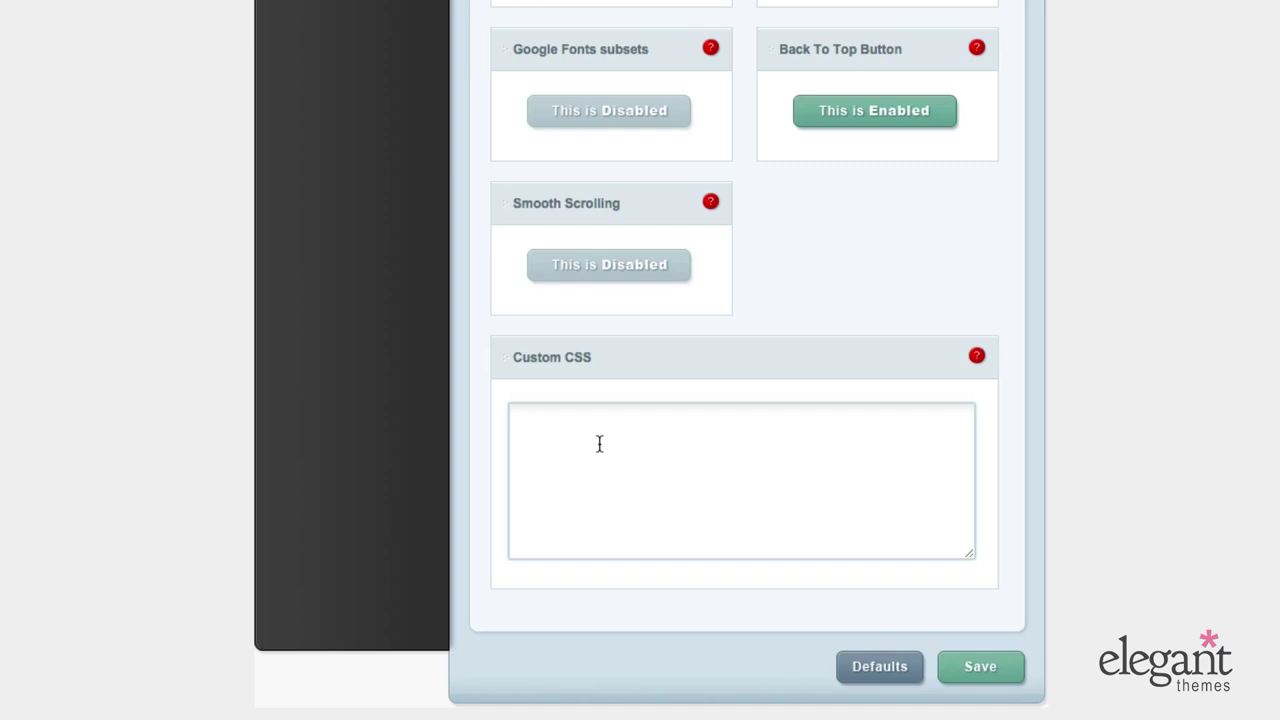
scroll(331, 363, "up", 15)
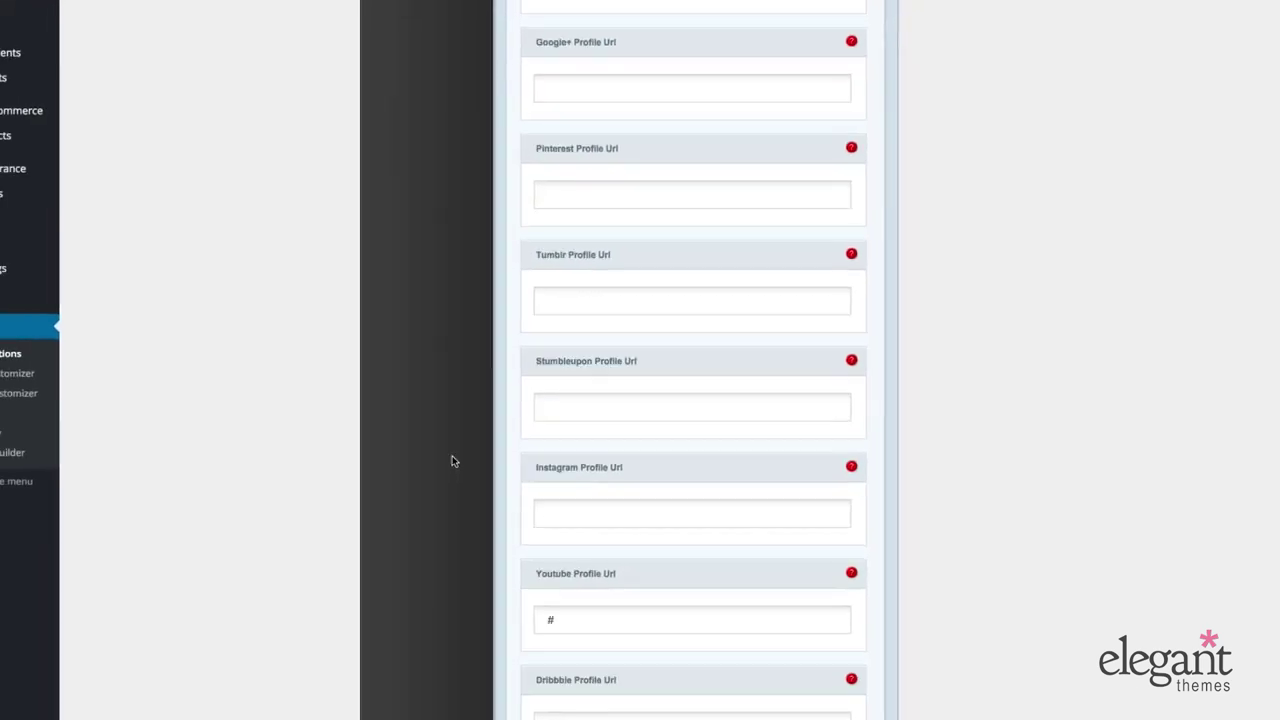
scroll(466, 484, "up", 10)
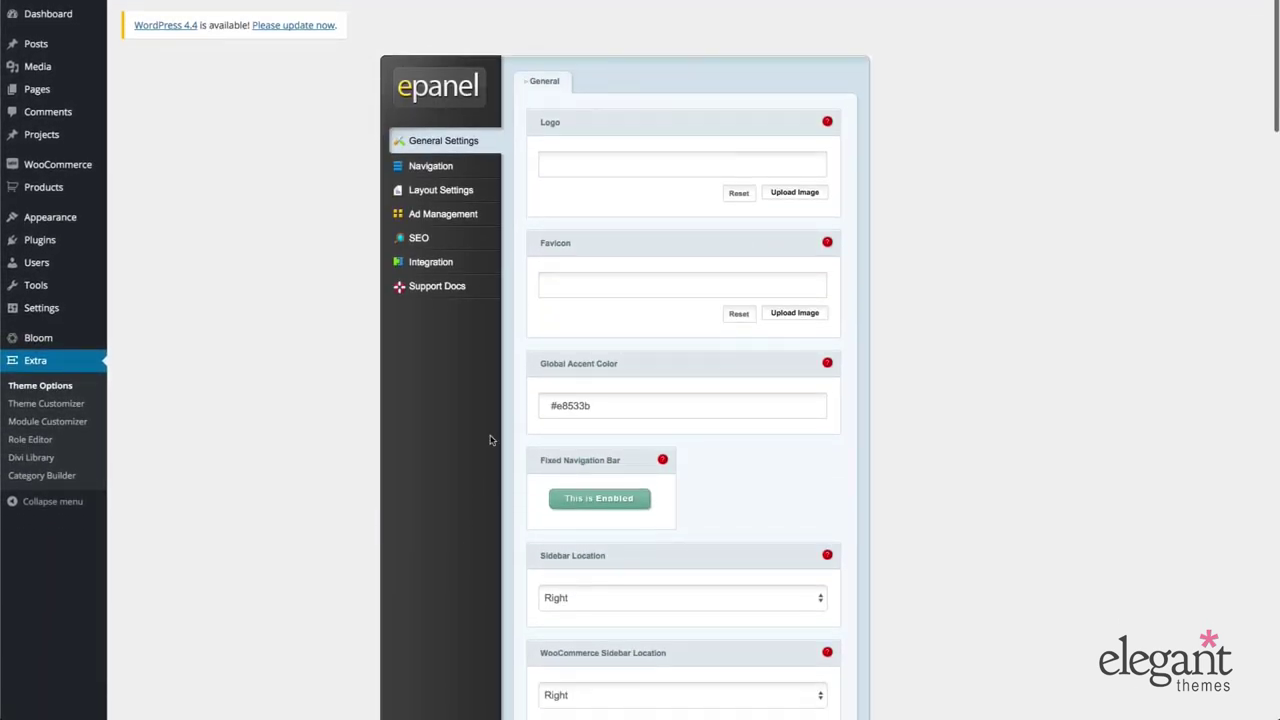
Review the ePanel Navigation settings
left_click(435, 167)
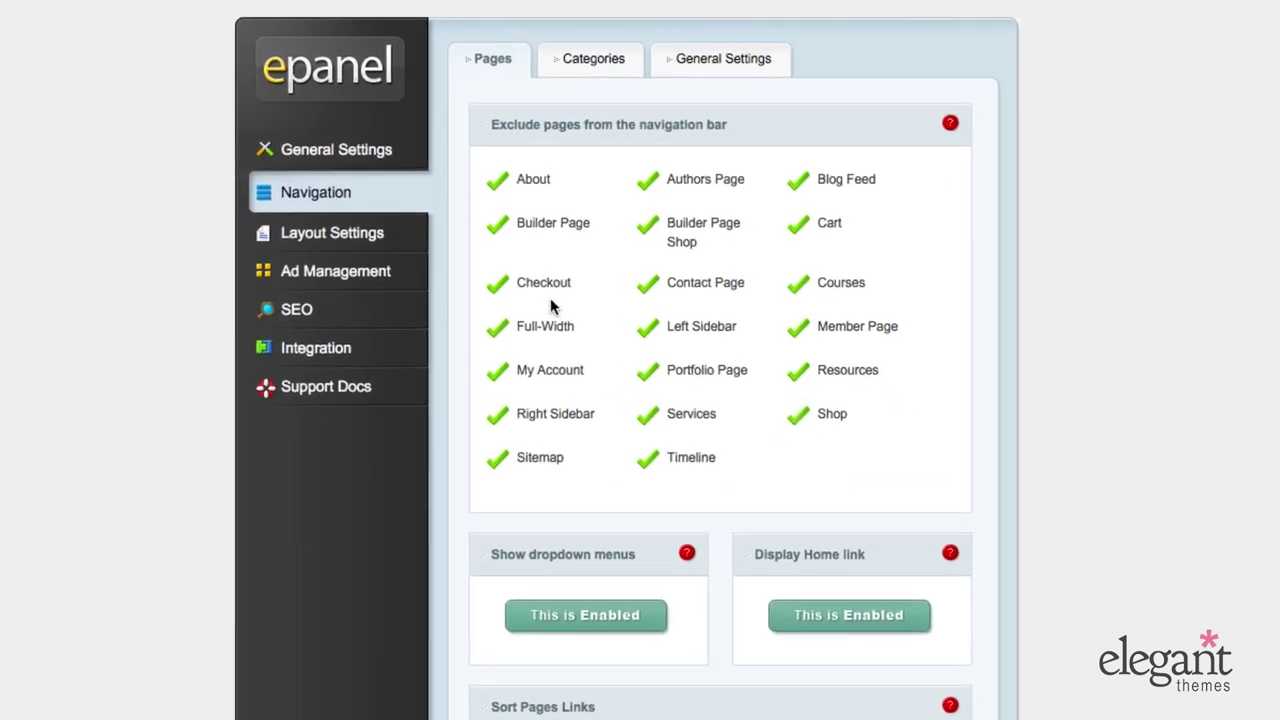
scroll(599, 397, "down", 5)
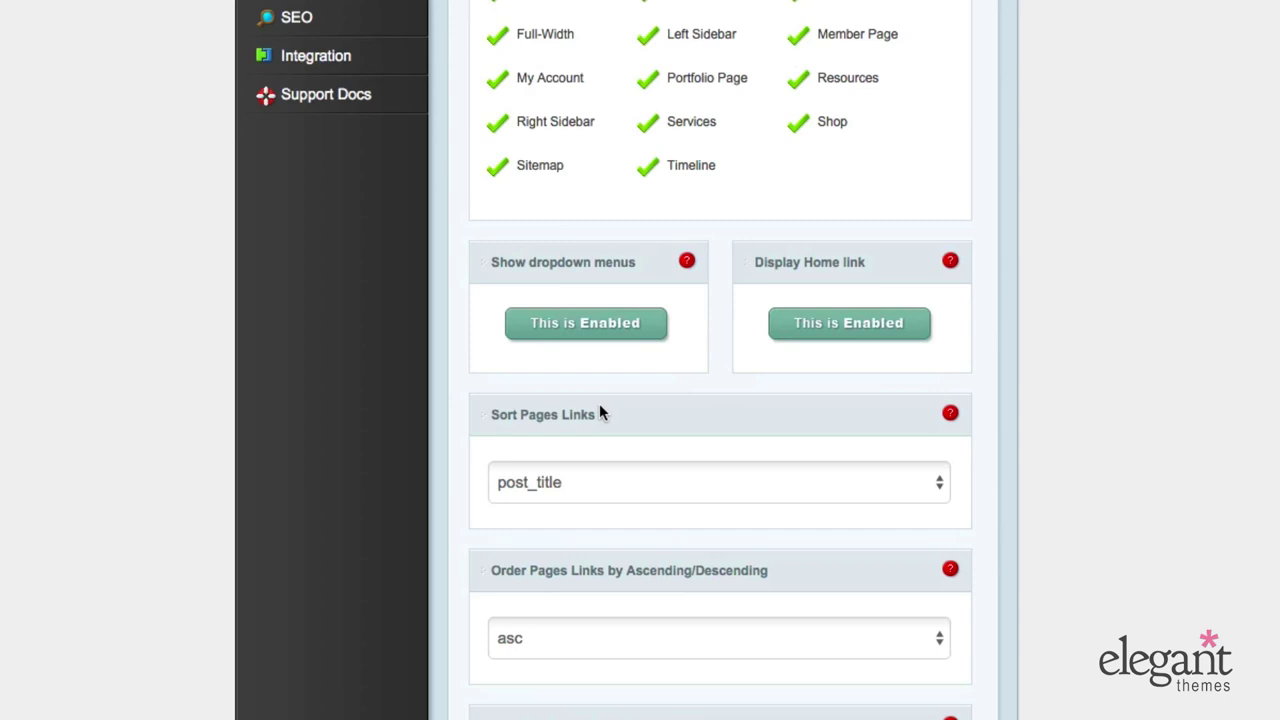
scroll(600, 406, "up", 5)
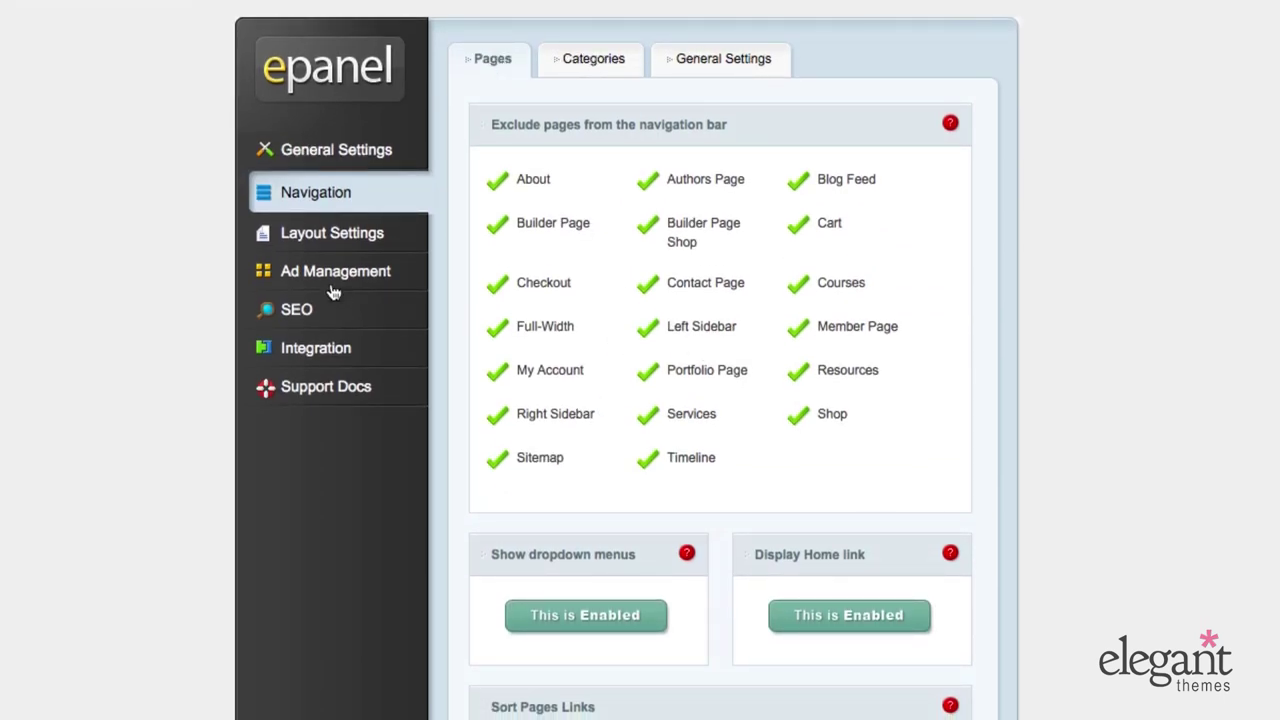
Look through the Layout Settings tabs for posts, pages and general, then show Ad Management
left_click(340, 246)
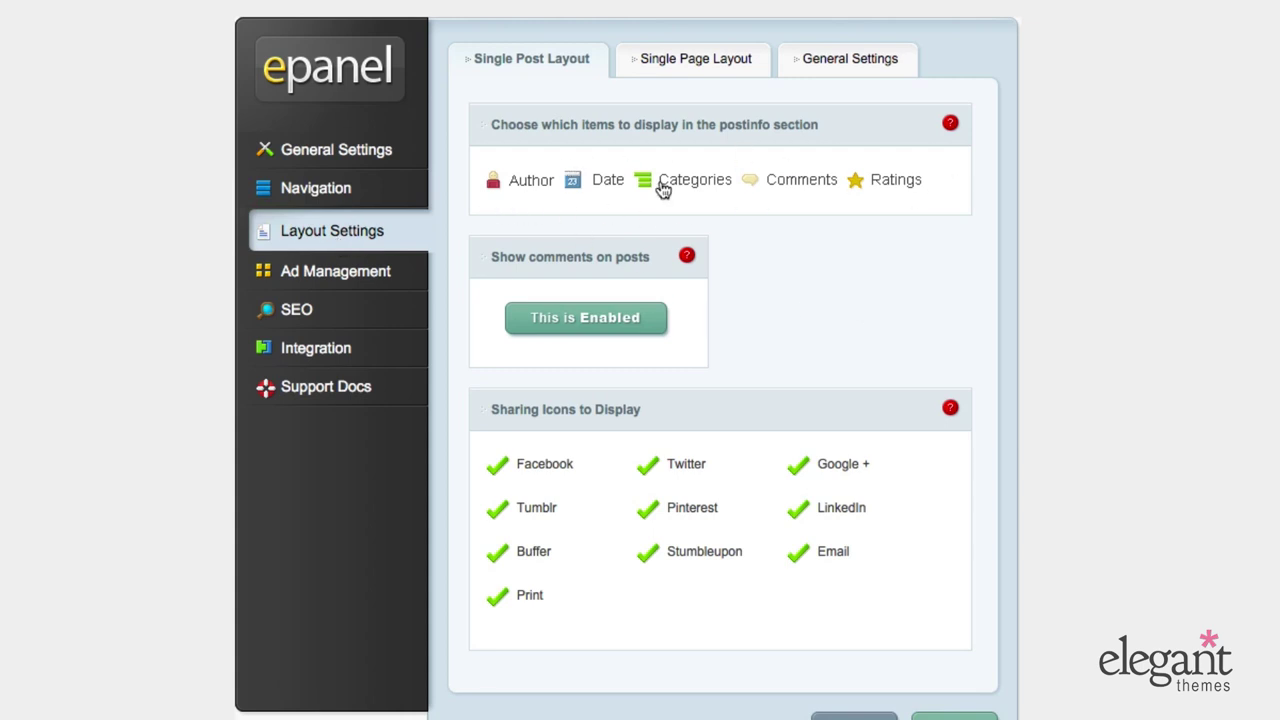
left_click(818, 66)
left_click(669, 72)
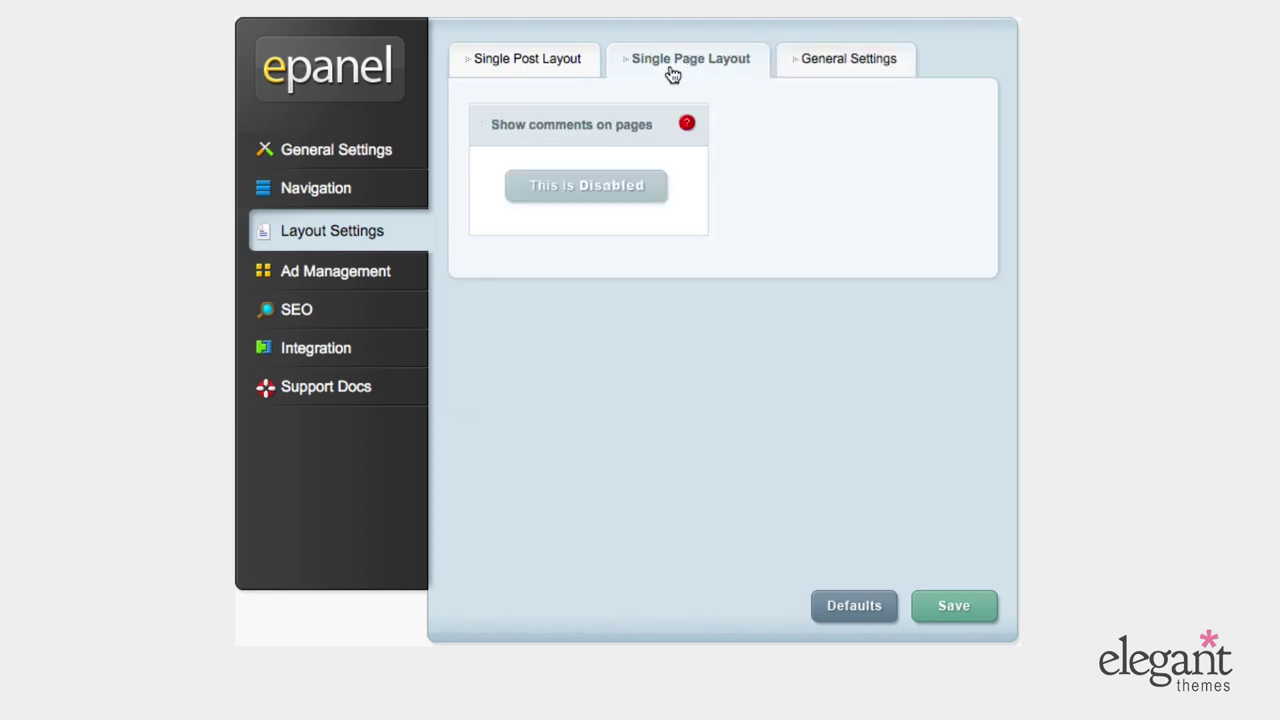
left_click(560, 64)
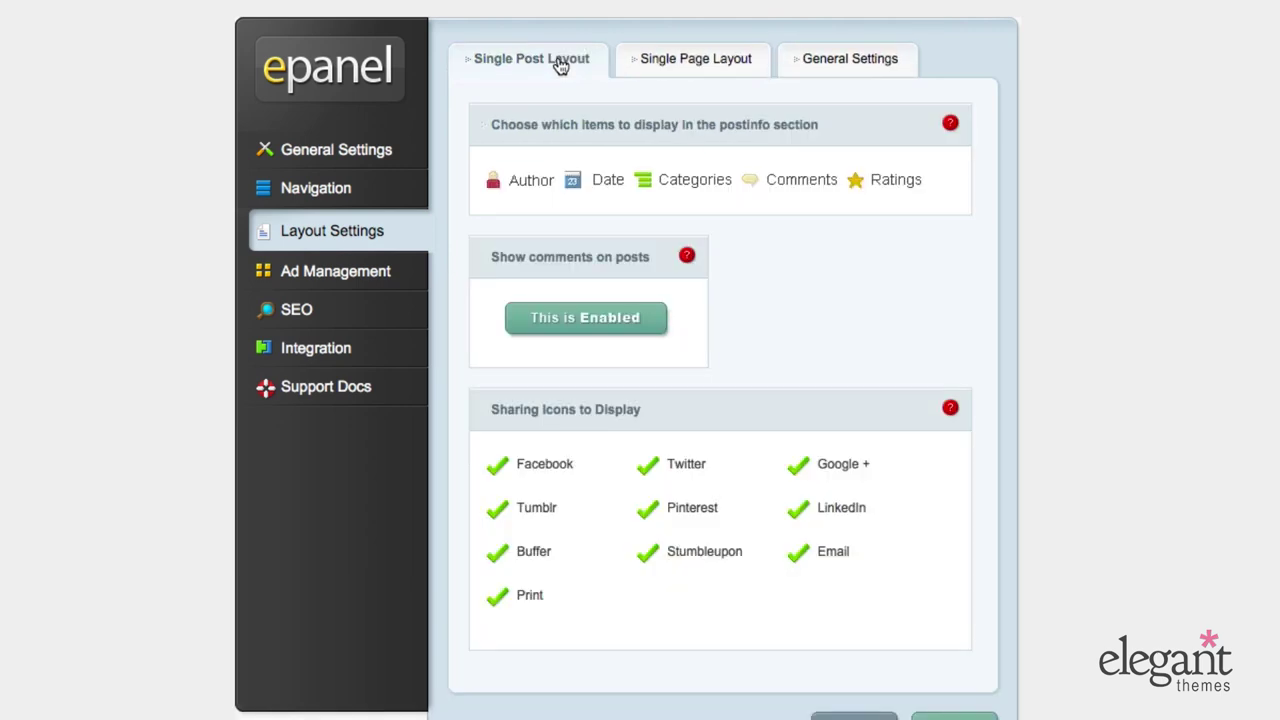
left_click(362, 271)
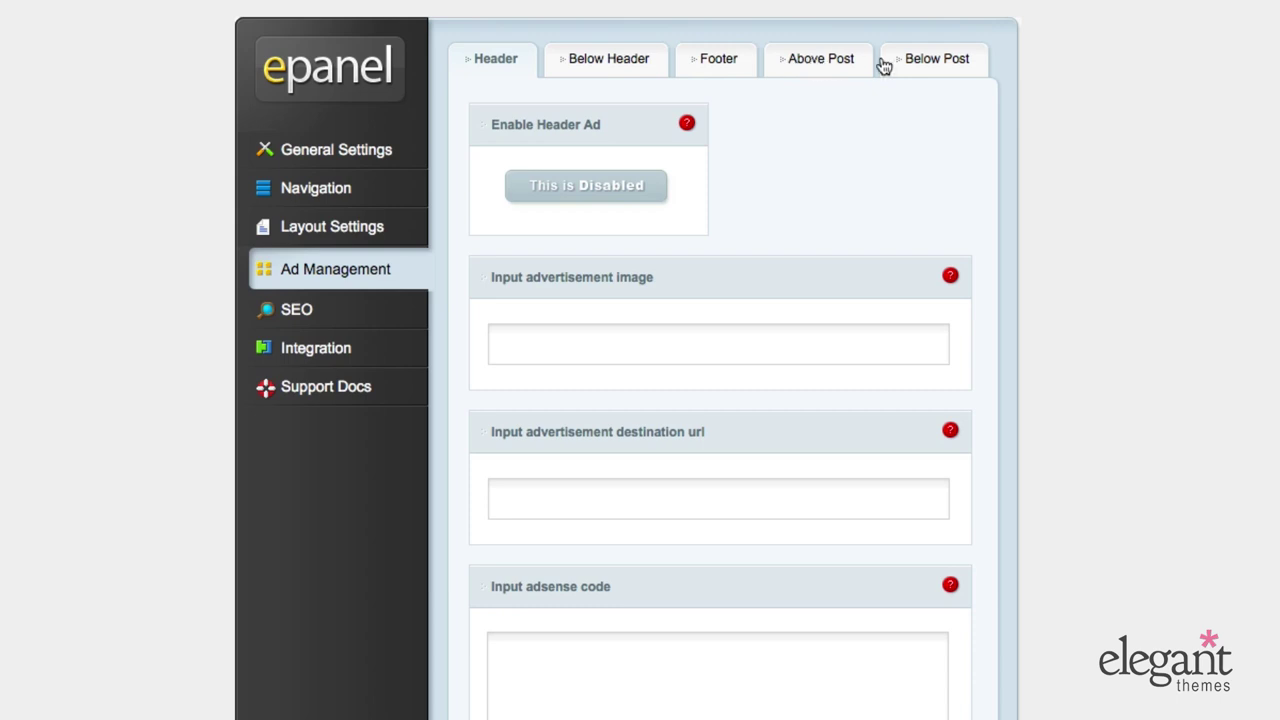
Browse the ePanel SEO settings and the code Integration options
left_click(372, 309)
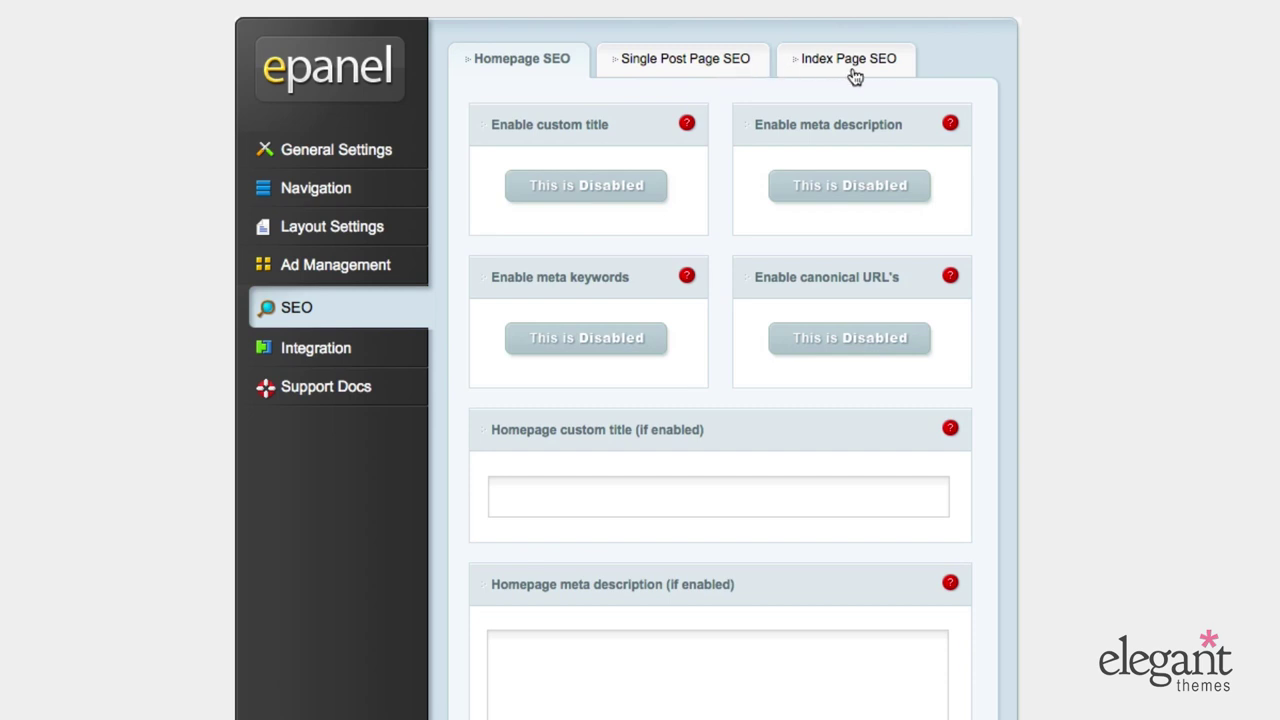
left_click(303, 354)
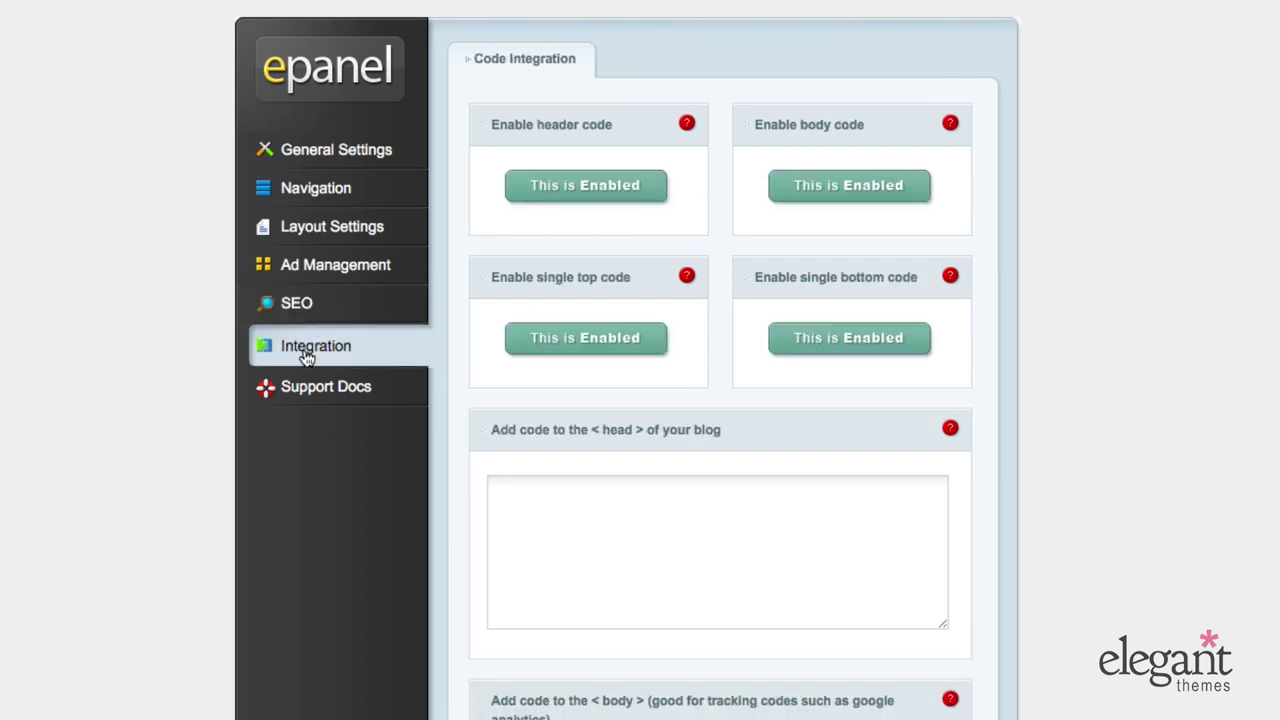
scroll(649, 484, "down", 1)
scroll(650, 484, "down", 2)
scroll(650, 483, "up", 2)
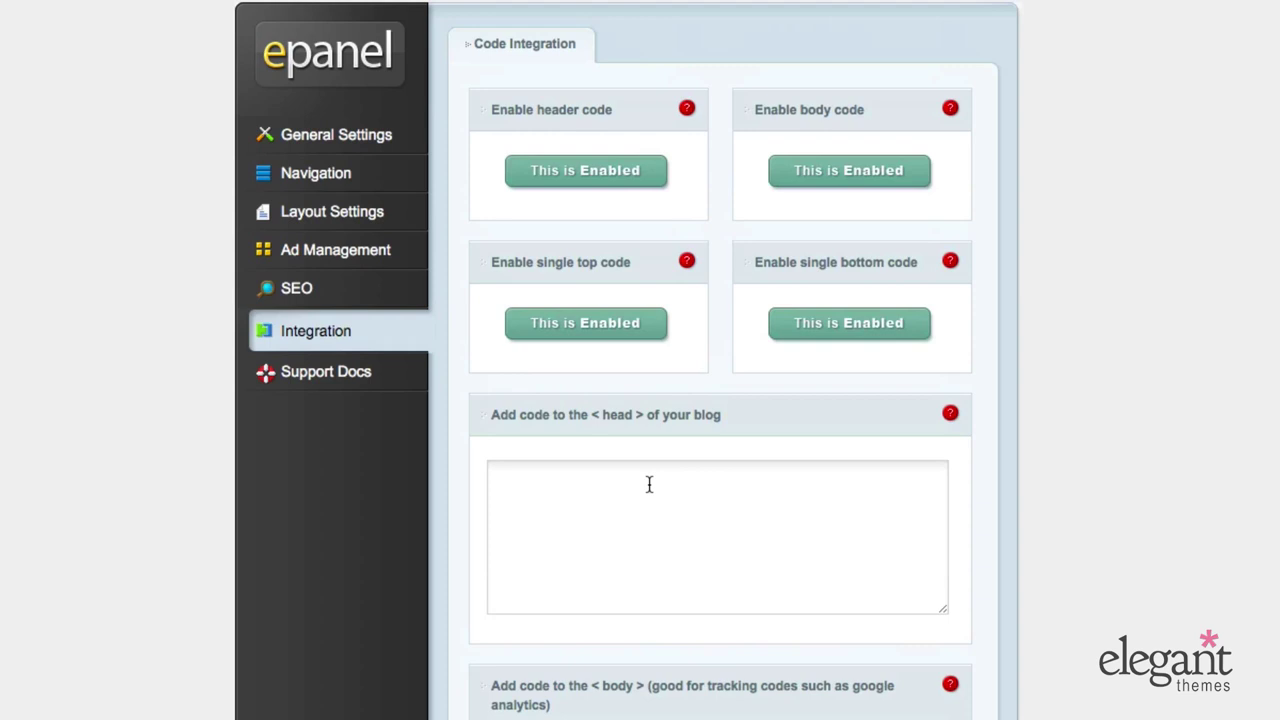
Click into the blog head code box, then show Support Docs with the Read Extra Documentation link
left_click(721, 498)
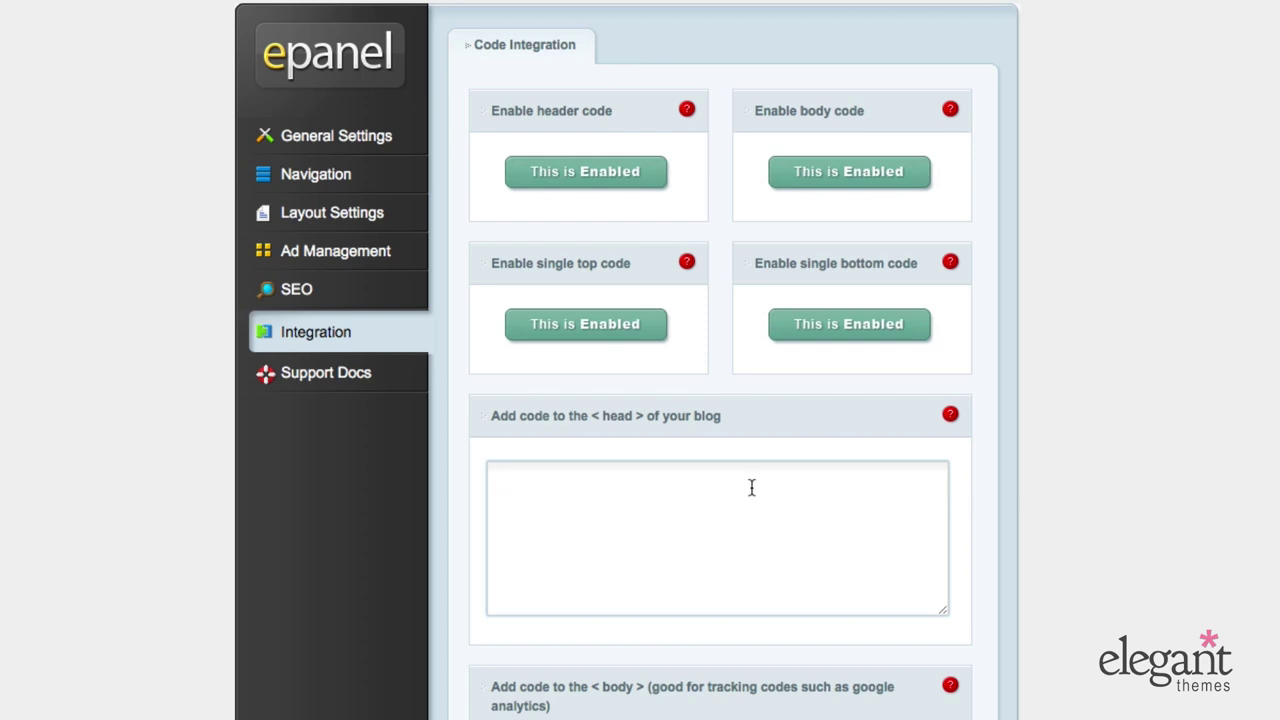
scroll(569, 506, "down", 2)
left_click(316, 324)
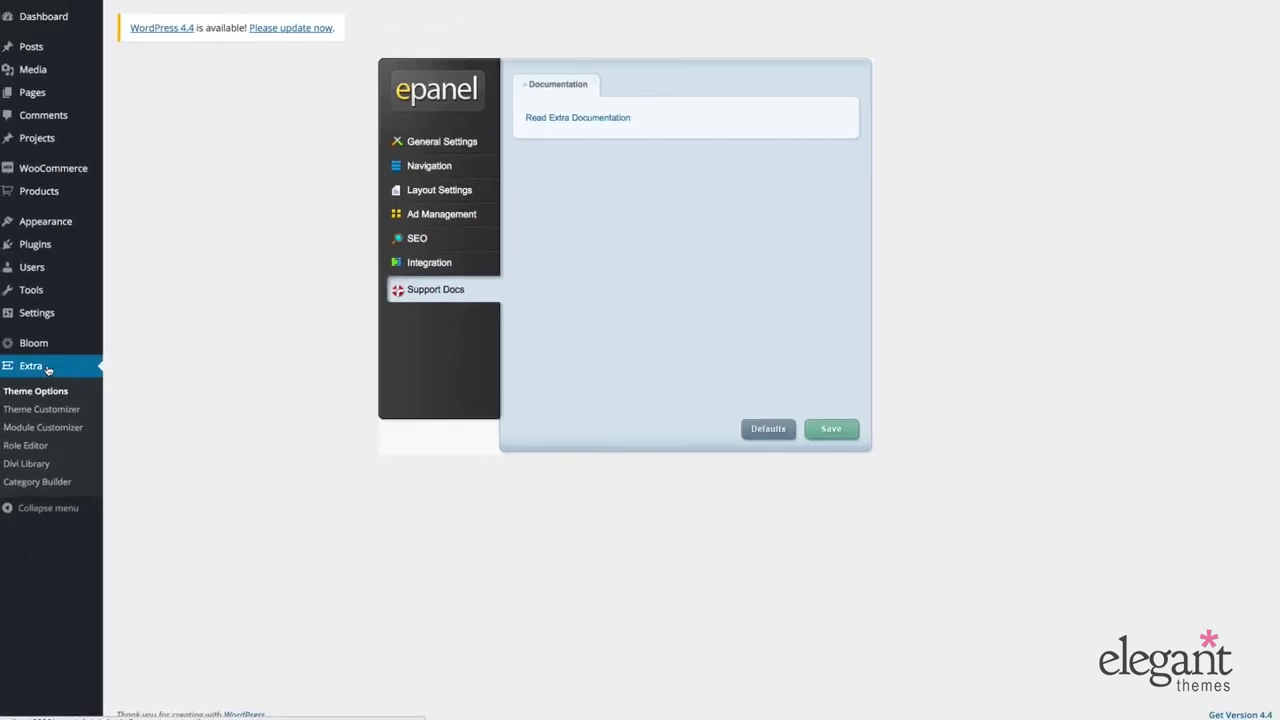
Open the Extra Theme Customizer and its General Settings panel (Layout, Typography, Background)
left_click(44, 408)
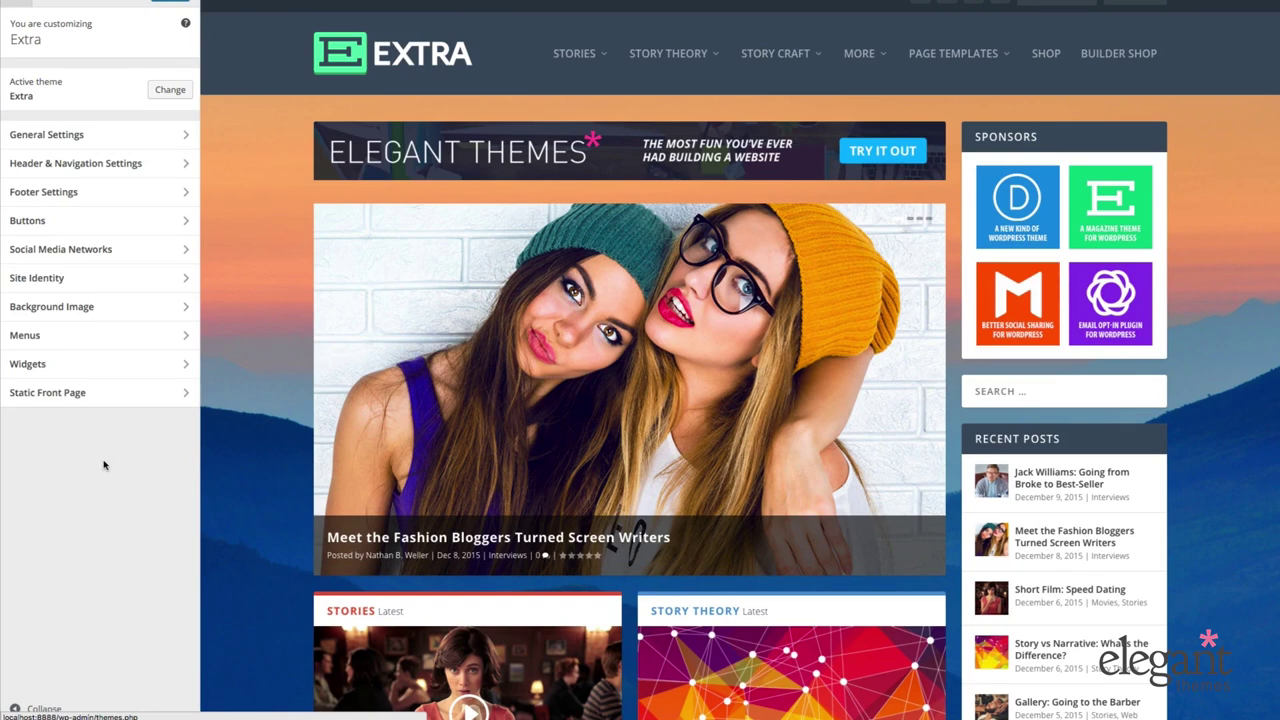
left_click(118, 136)
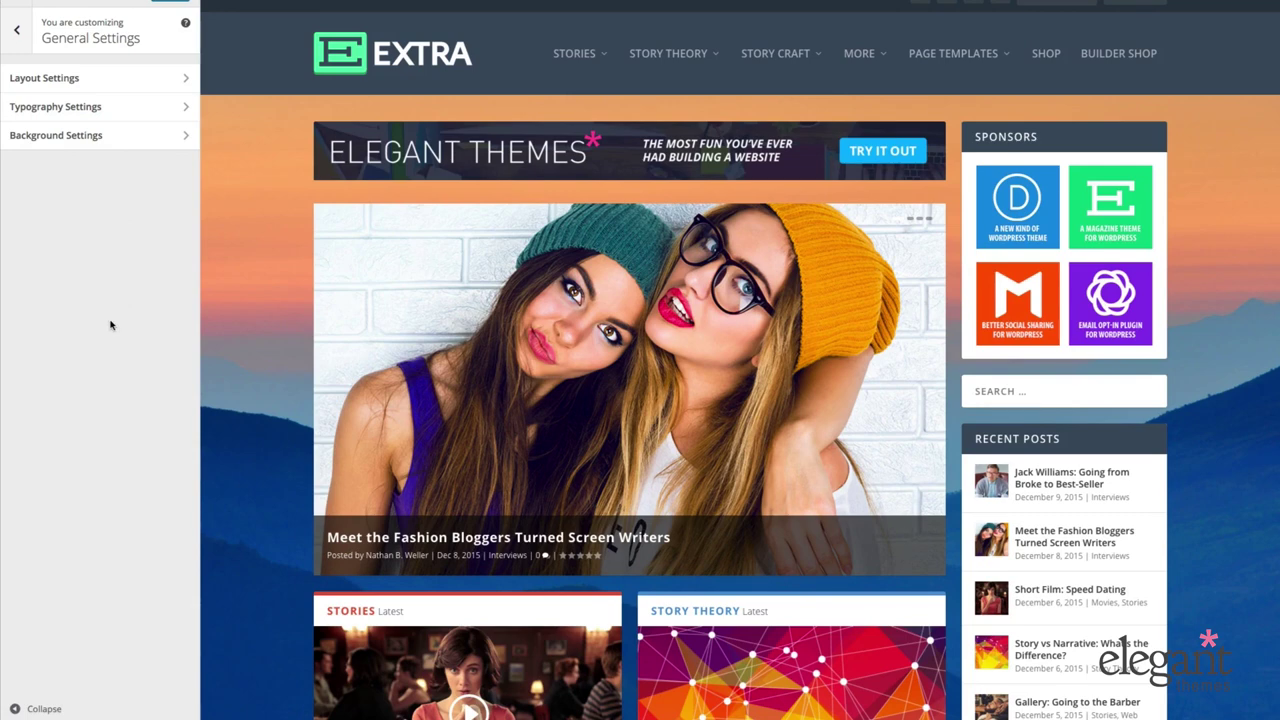
left_click(18, 32)
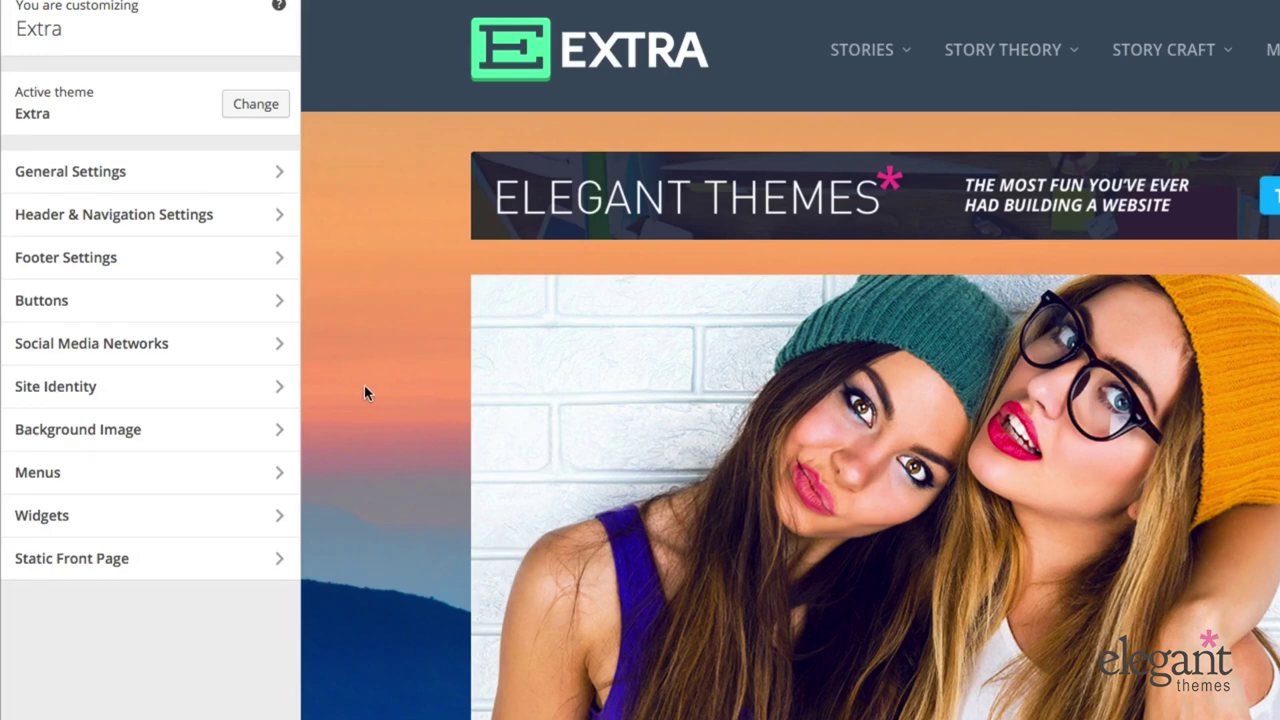
left_click(134, 171)
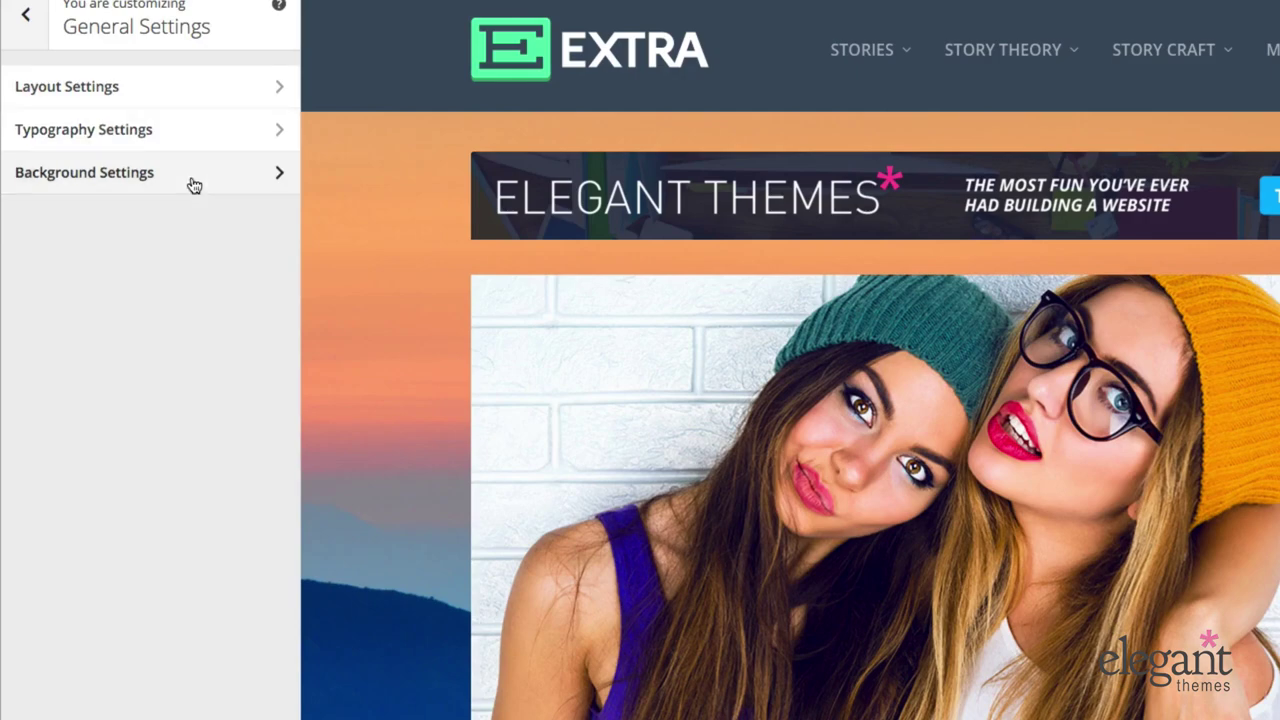
left_click(20, 15)
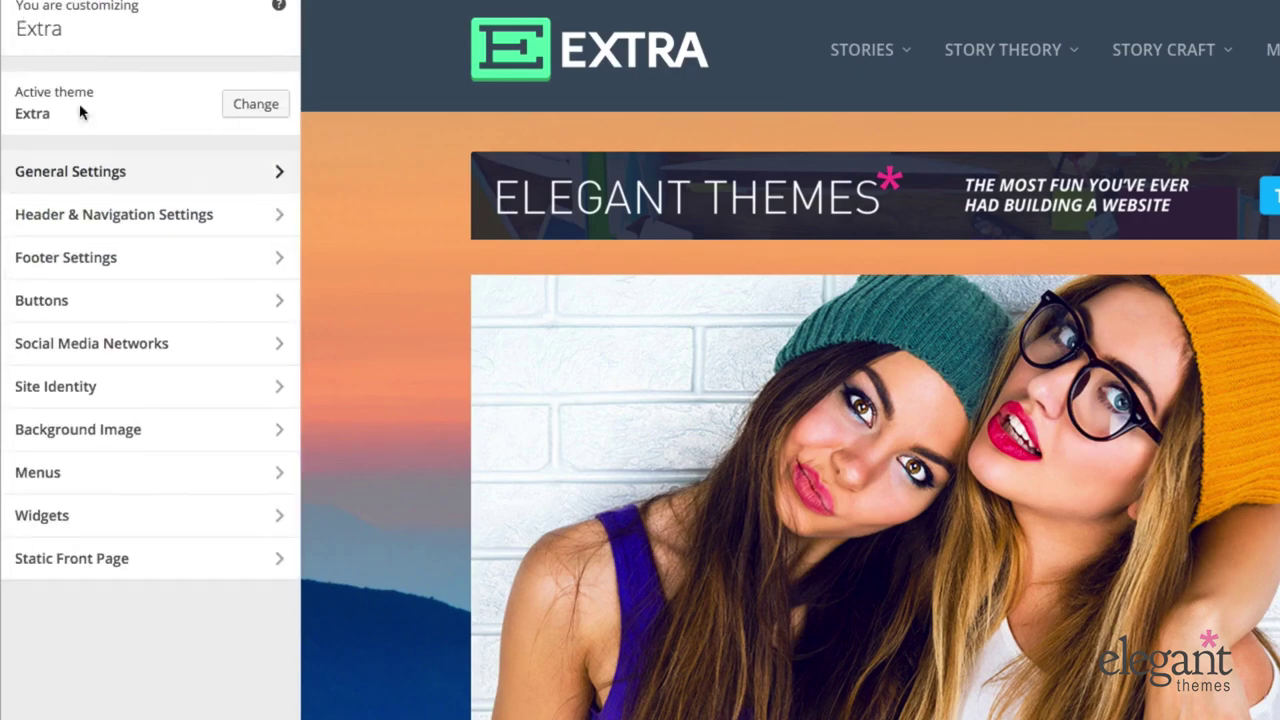
left_click(114, 218)
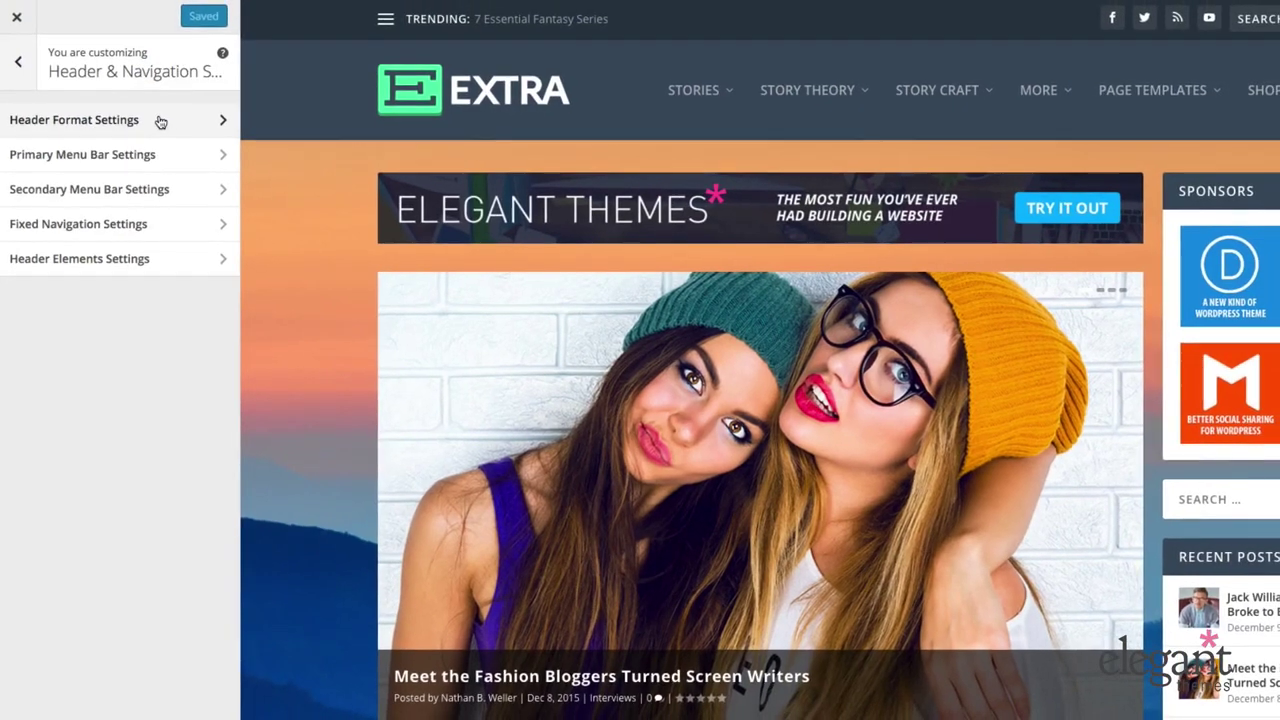
left_click(160, 121)
left_click(14, 175)
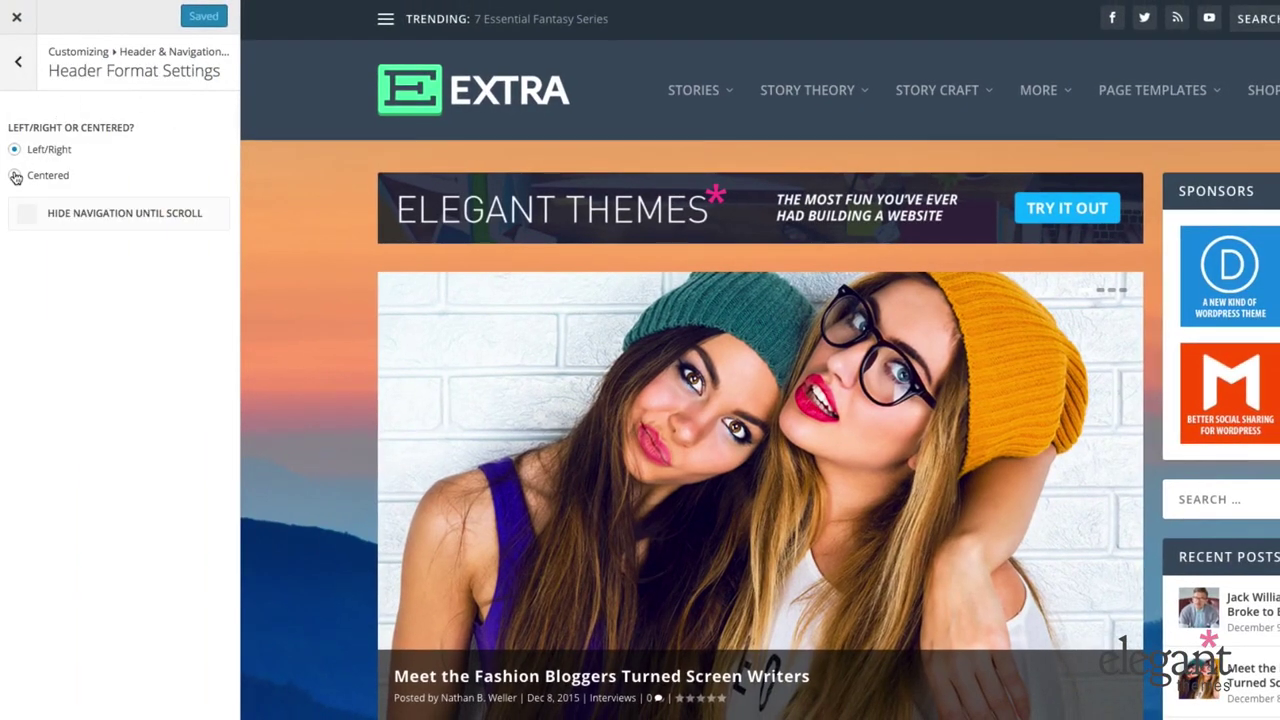
left_click(14, 149)
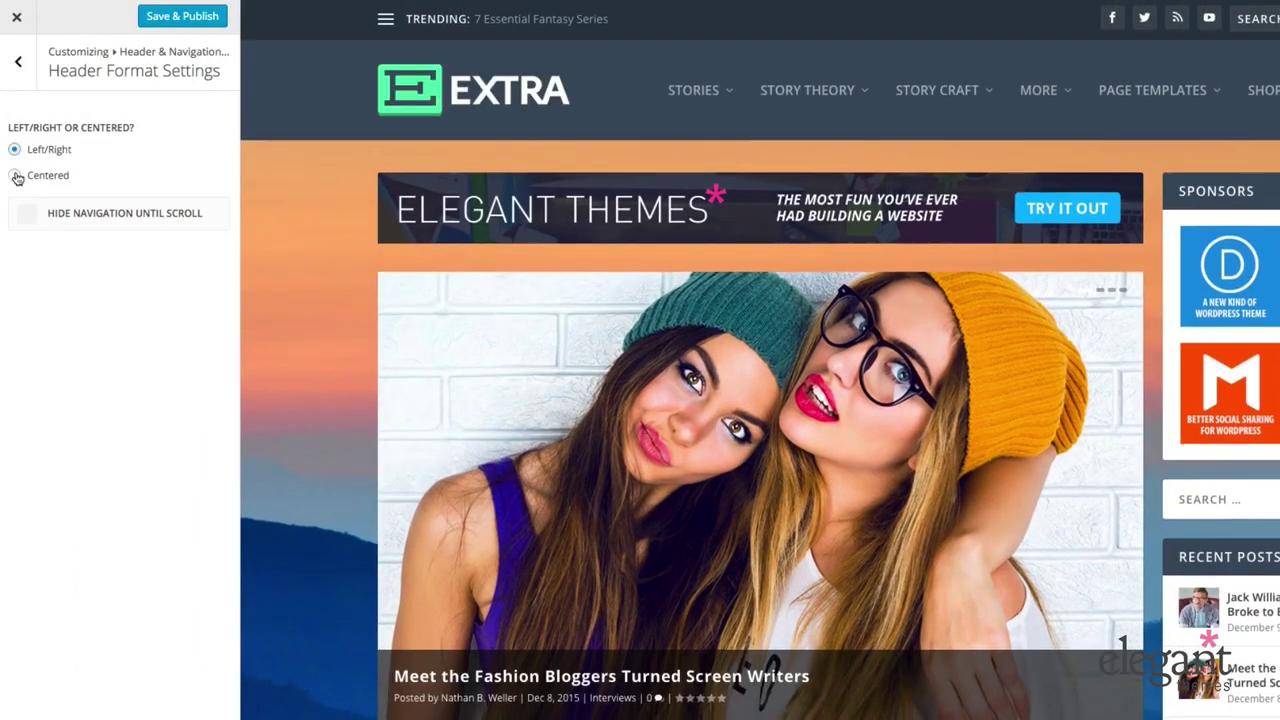
left_click(14, 175)
left_click(15, 150)
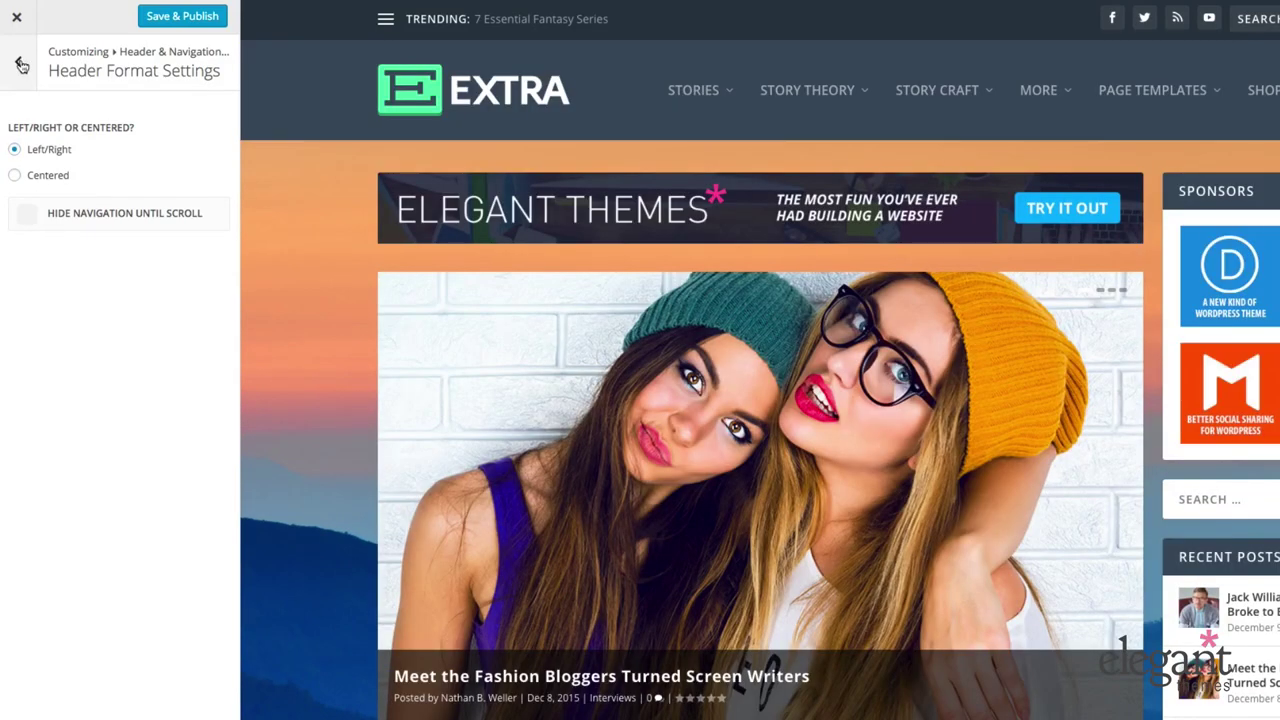
left_click(22, 65)
left_click(22, 65)
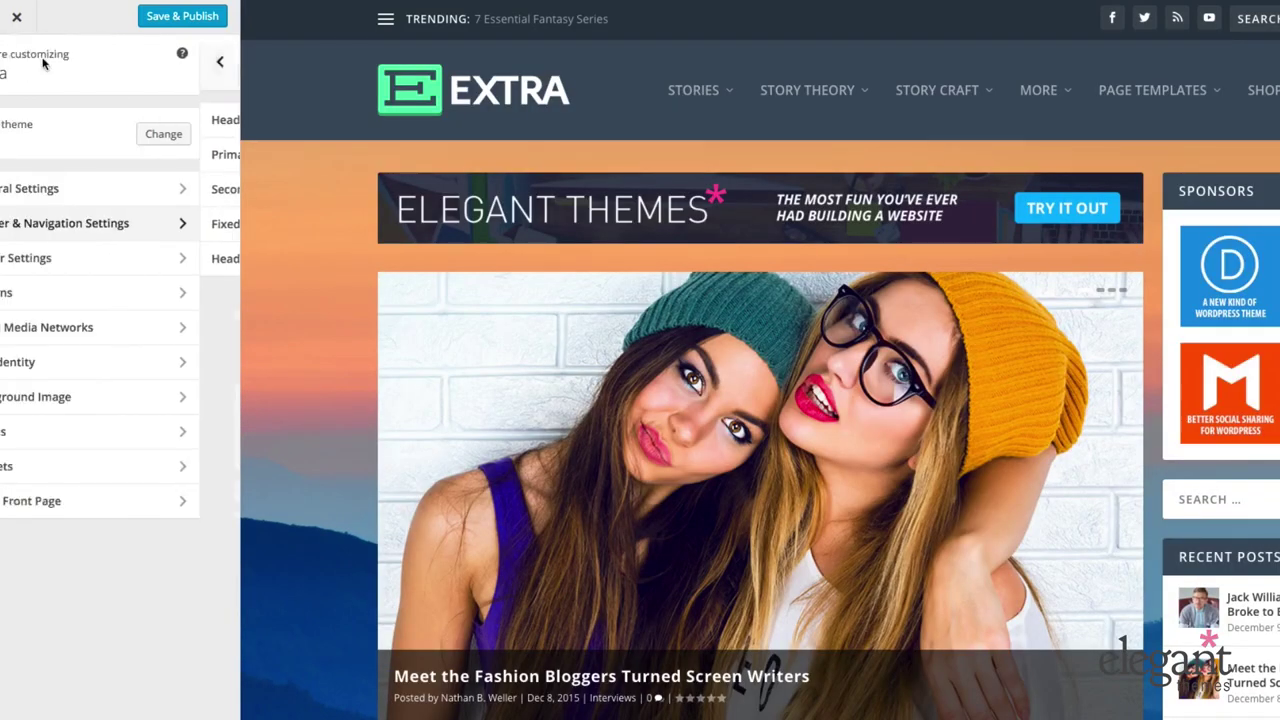
left_click(57, 259)
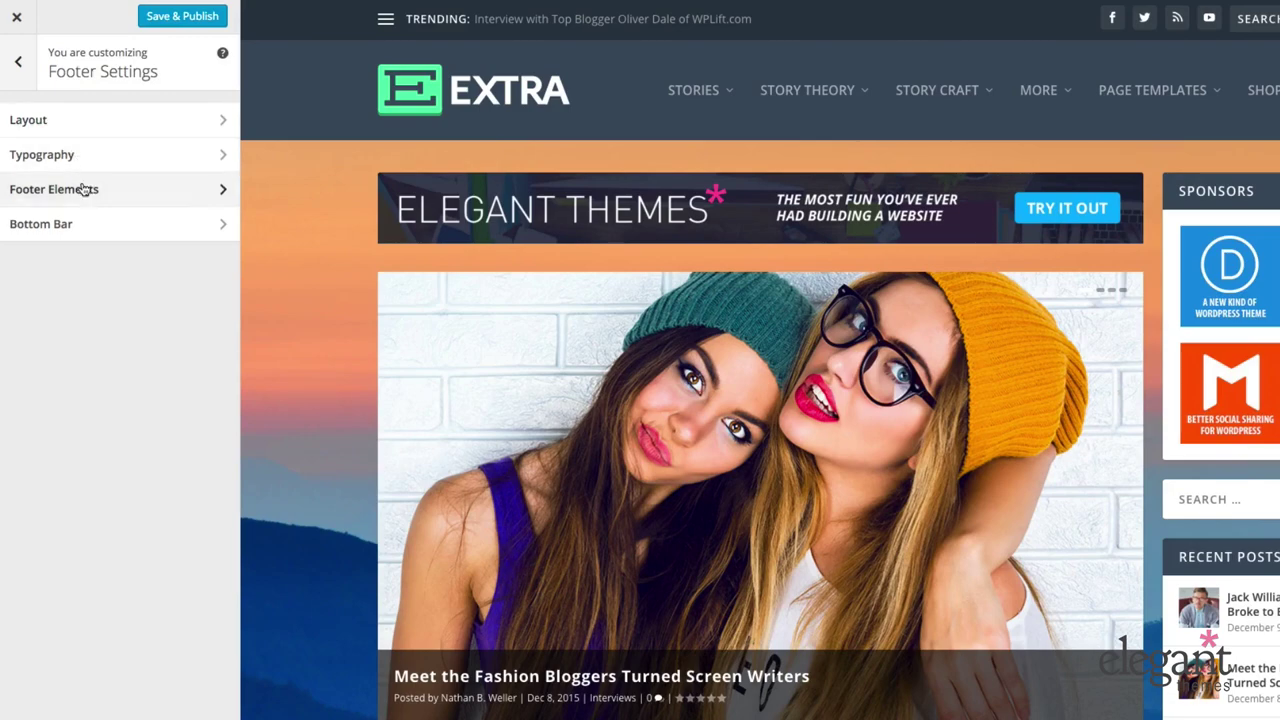
scroll(287, 235, "down", 5)
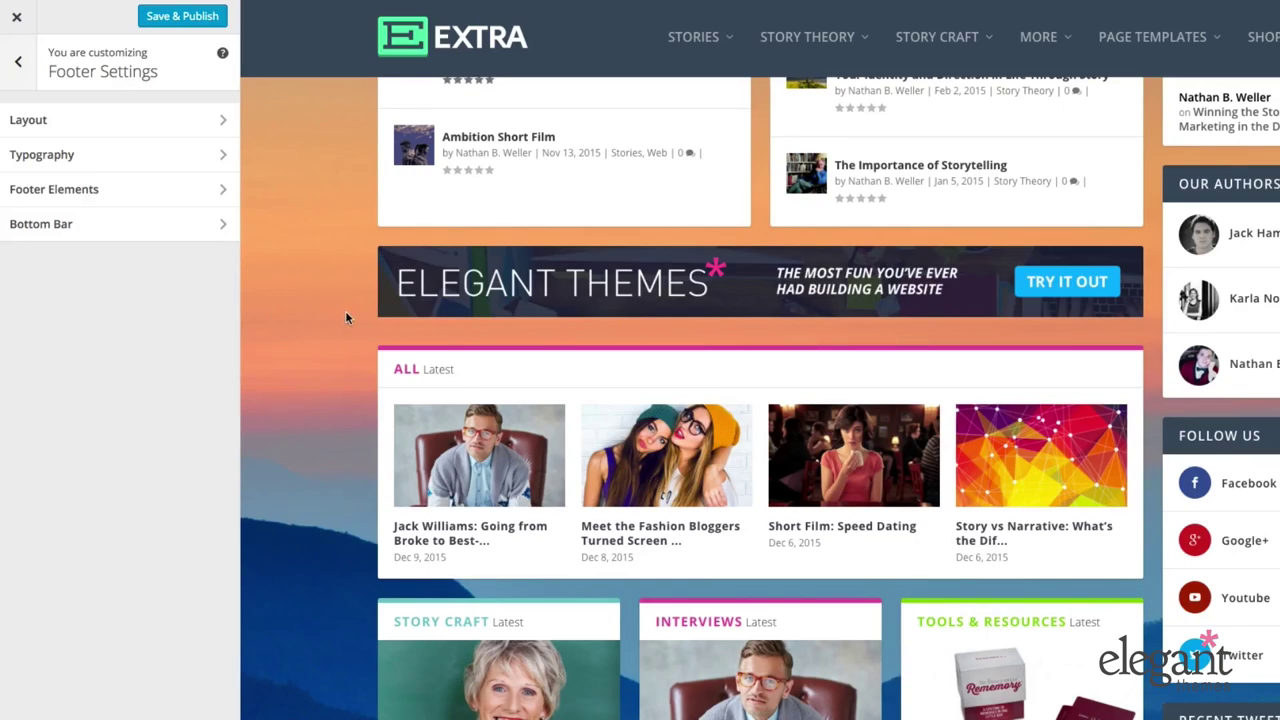
scroll(345, 318, "down", 10)
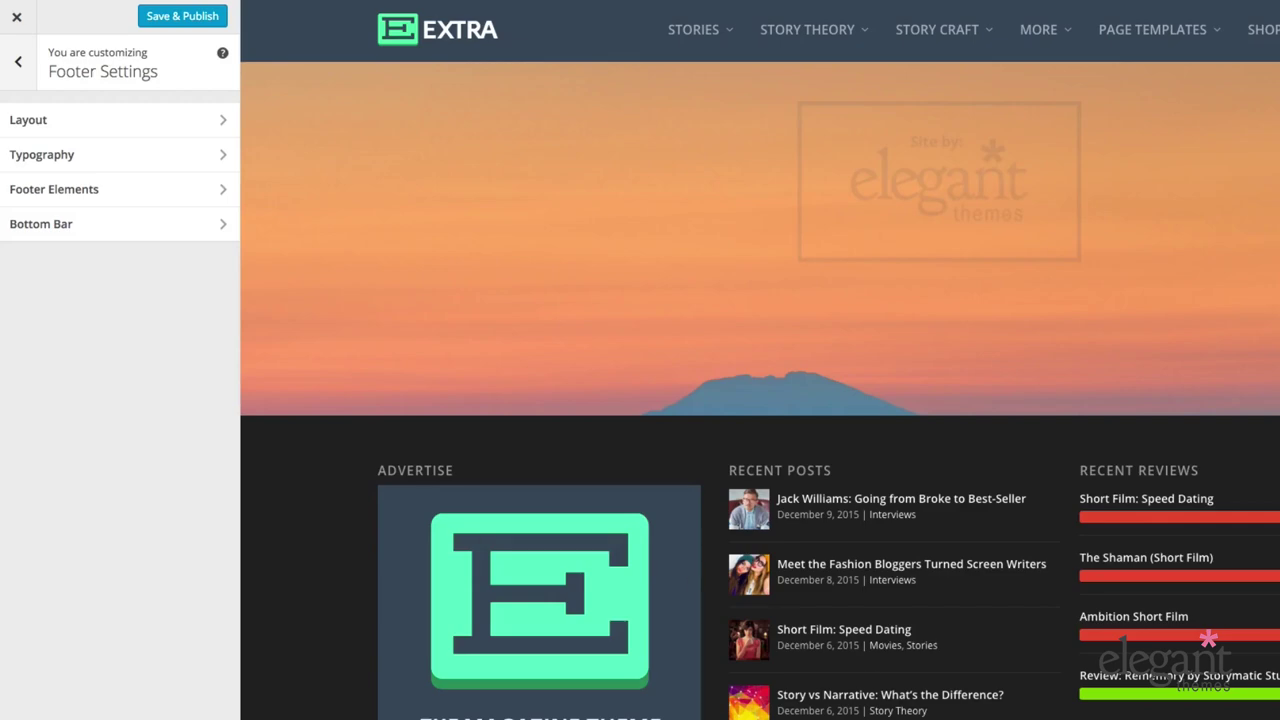
left_click(18, 62)
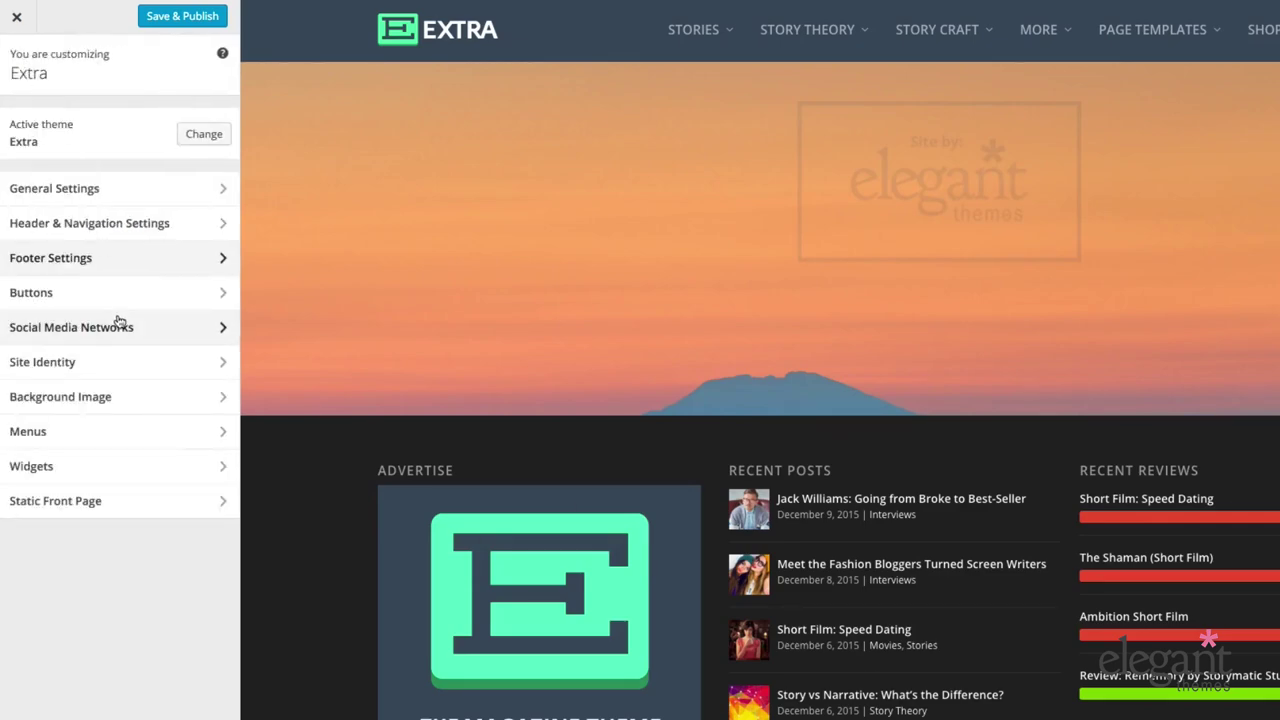
scroll(313, 282, "up", 10)
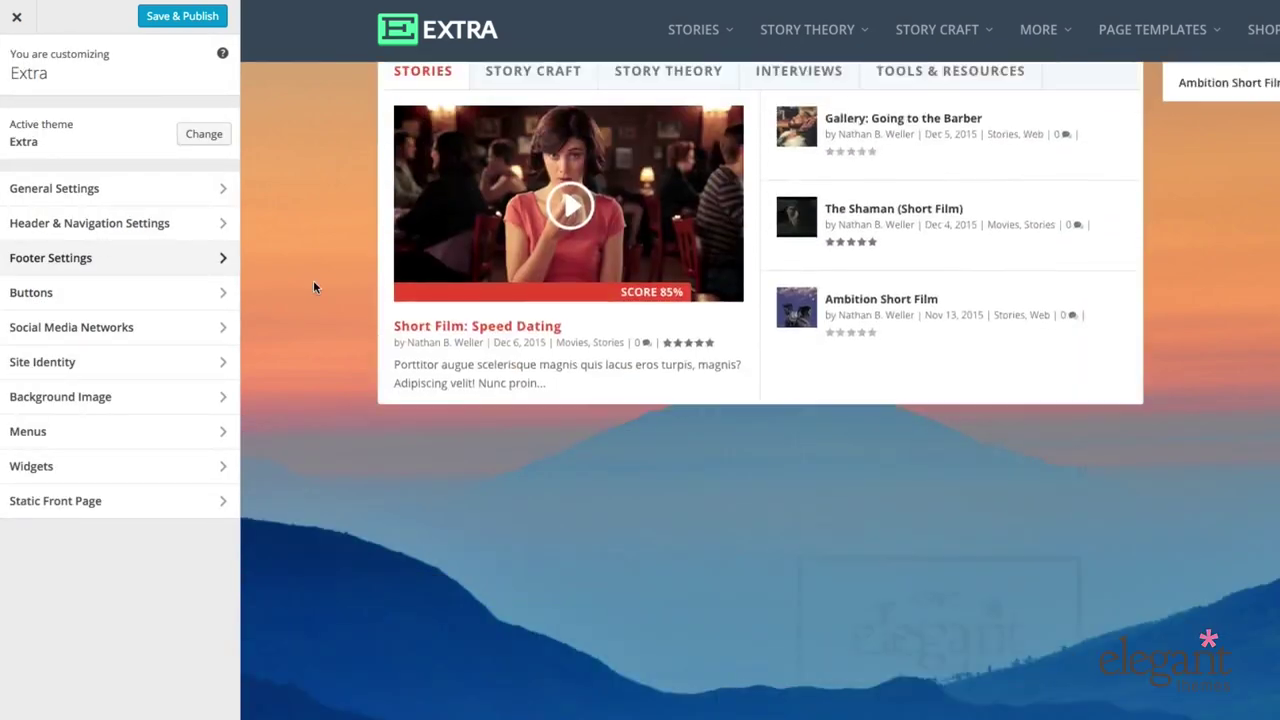
scroll(313, 289, "up", 5)
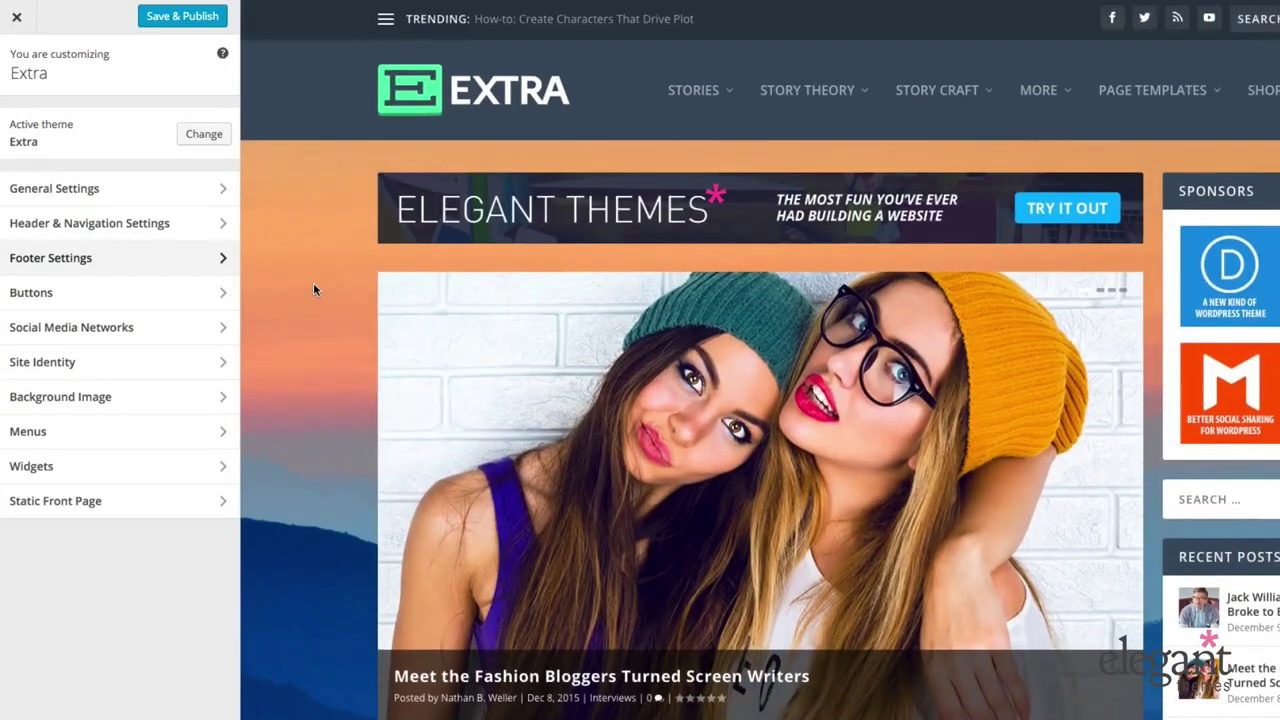
left_click(156, 295)
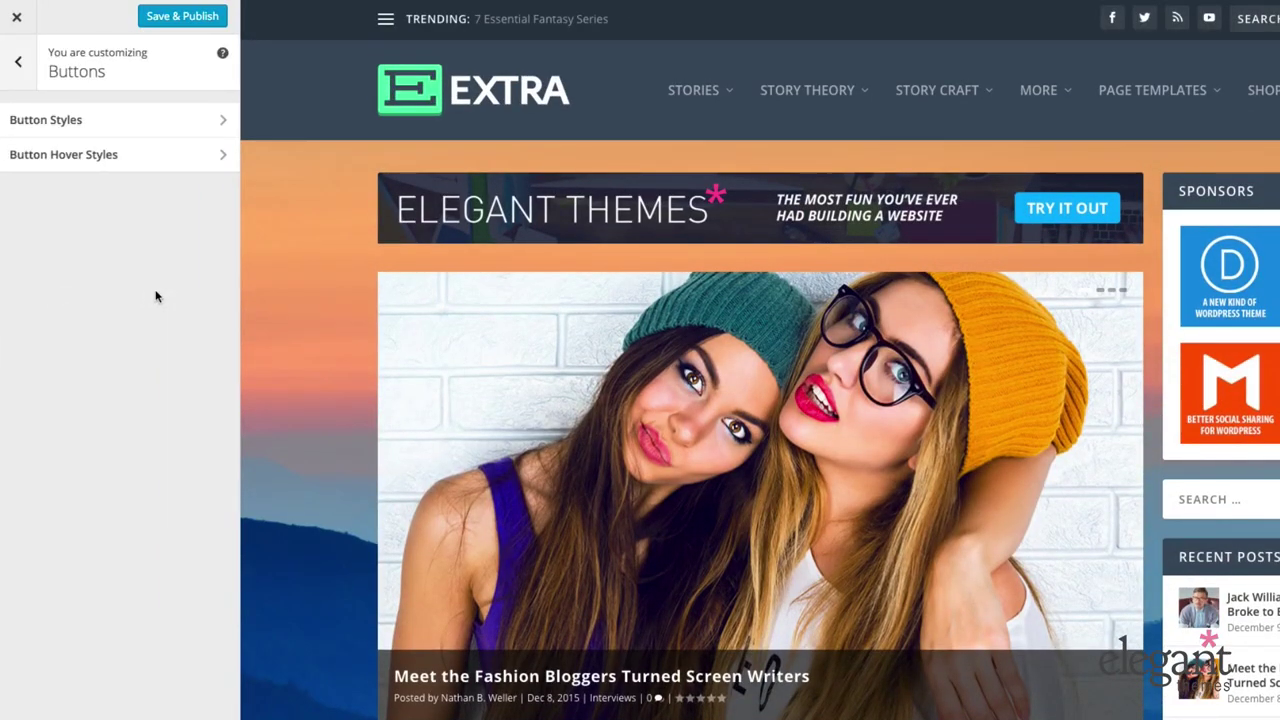
left_click(50, 125)
left_click(19, 62)
left_click(18, 62)
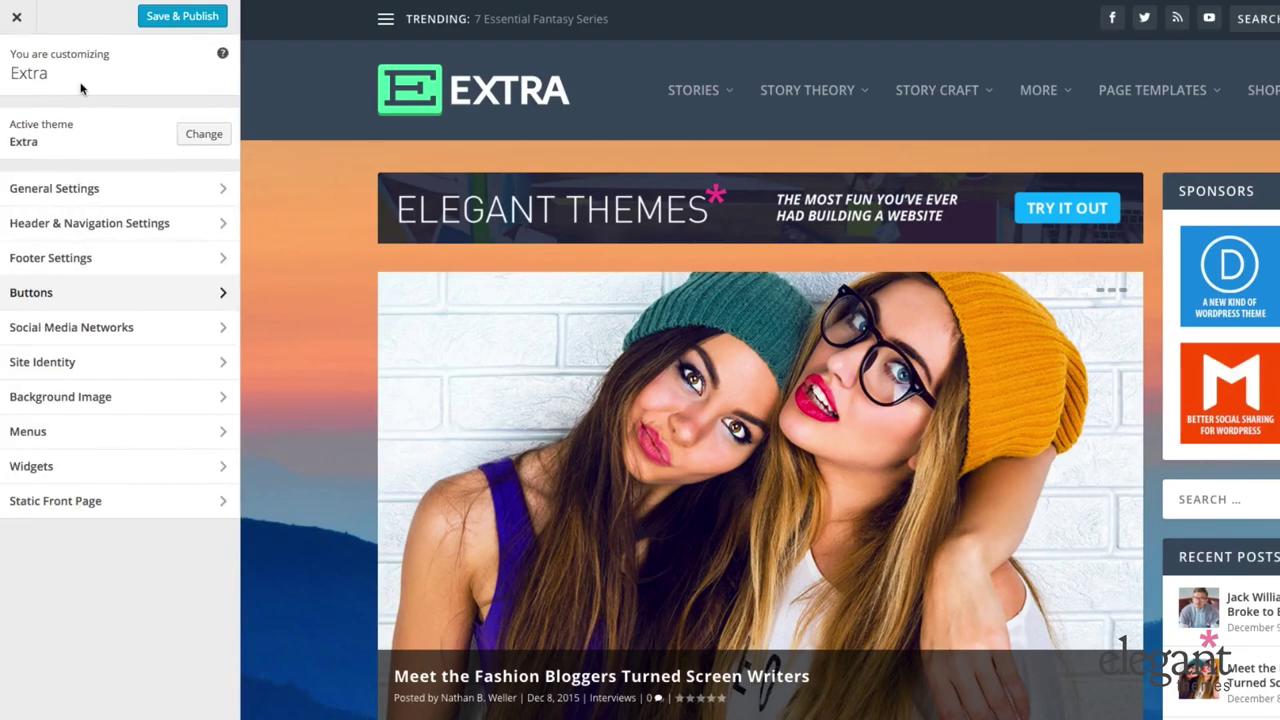
left_click(130, 328)
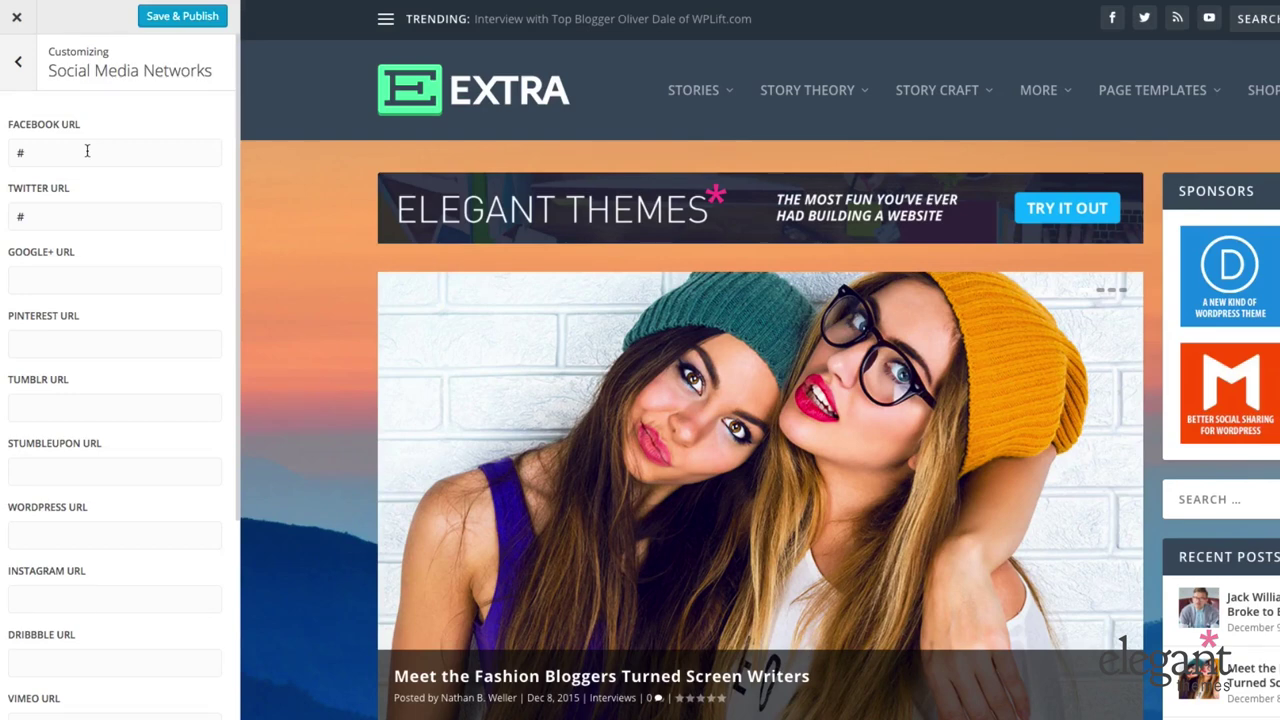
left_click(34, 158)
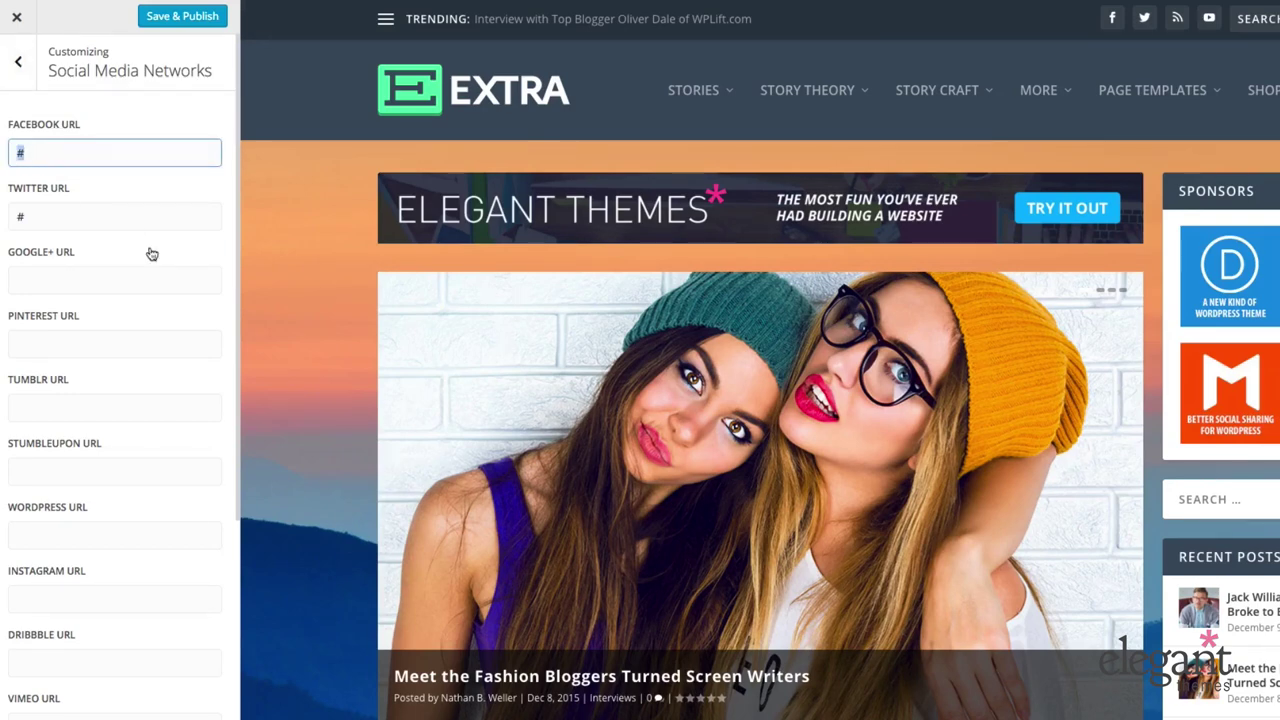
scroll(152, 254, "down", 6)
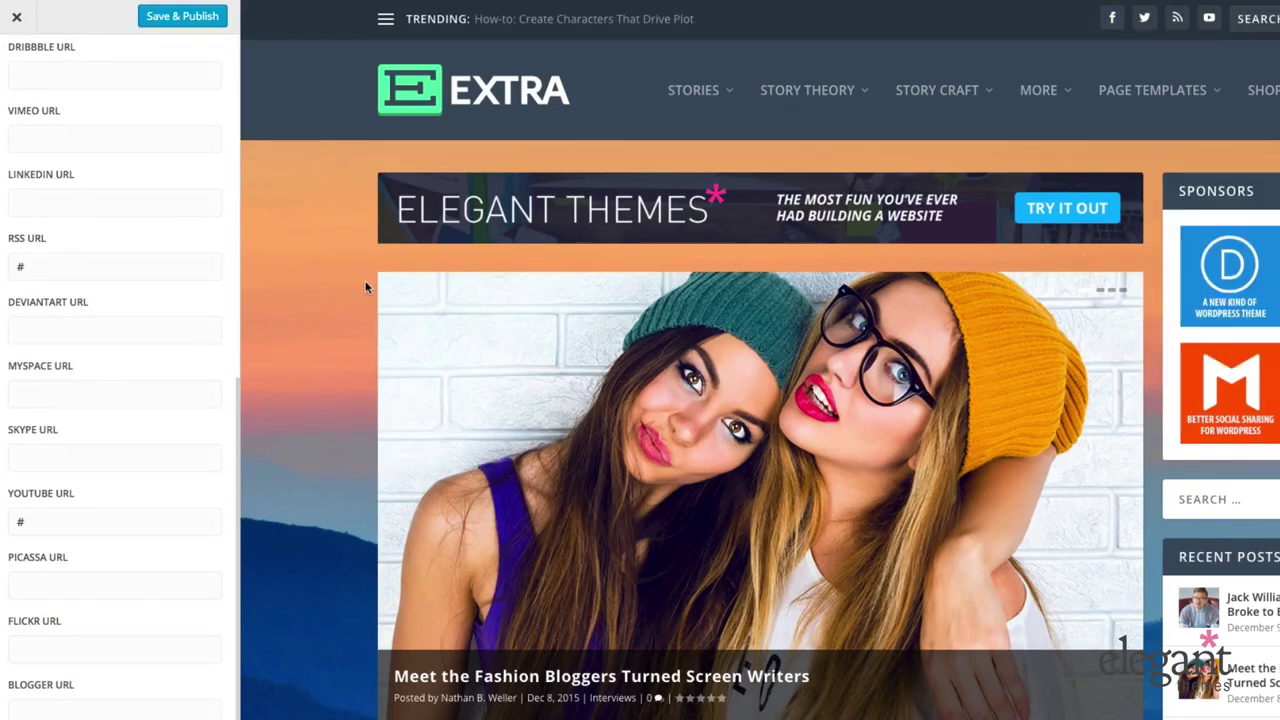
scroll(63, 251, "up", 5)
left_click(44, 121)
left_click(18, 61)
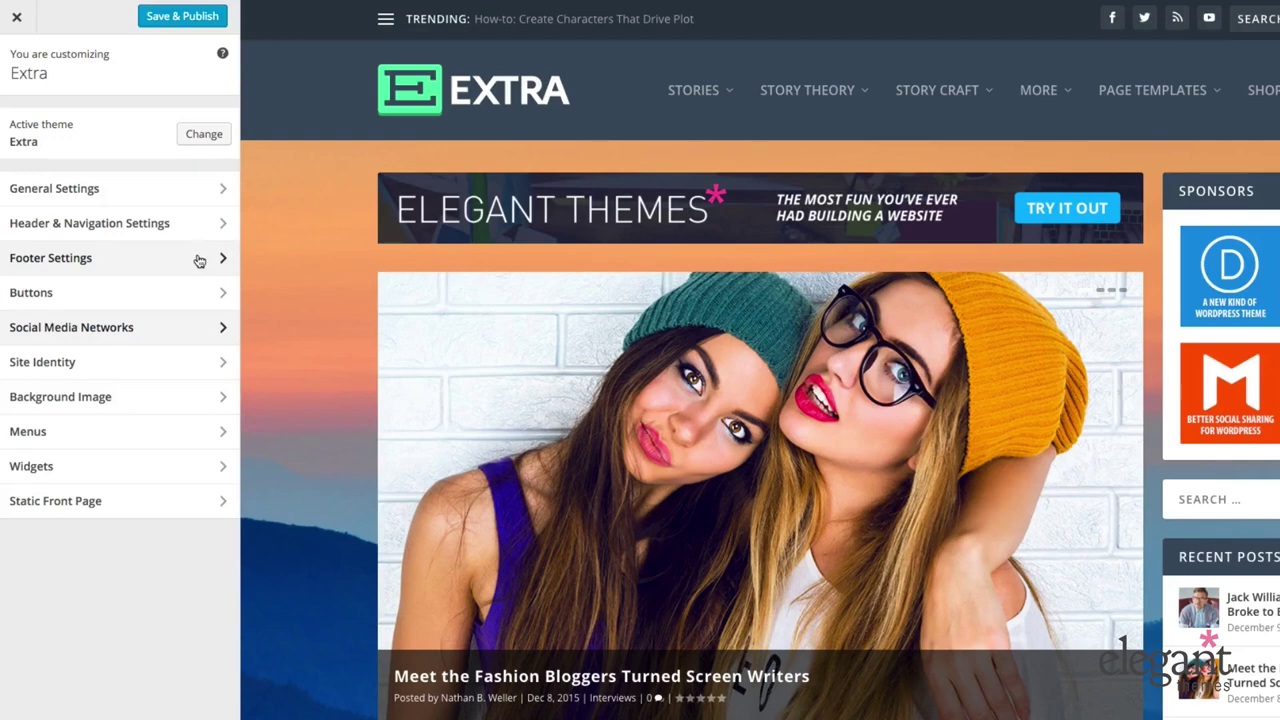
Inspect the Site Identity title 'Extra' and the tagline fields
left_click(115, 366)
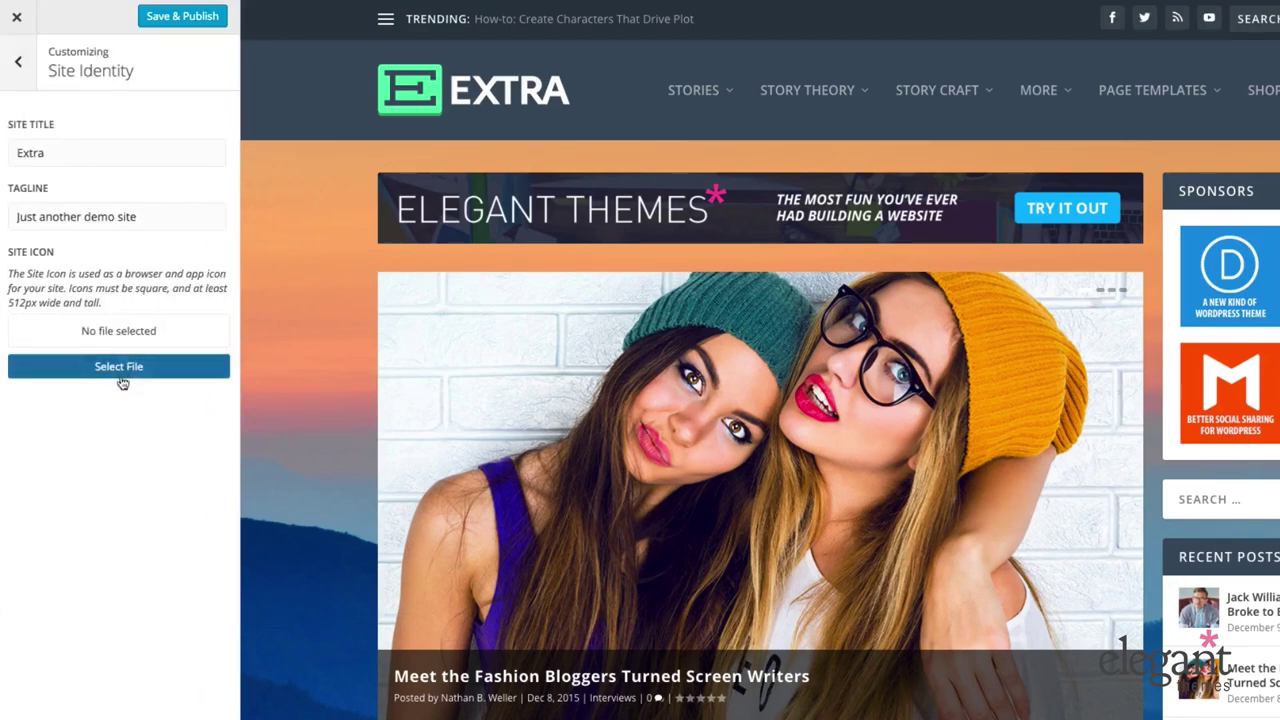
left_click(67, 151)
double_click(67, 151)
left_click(143, 226)
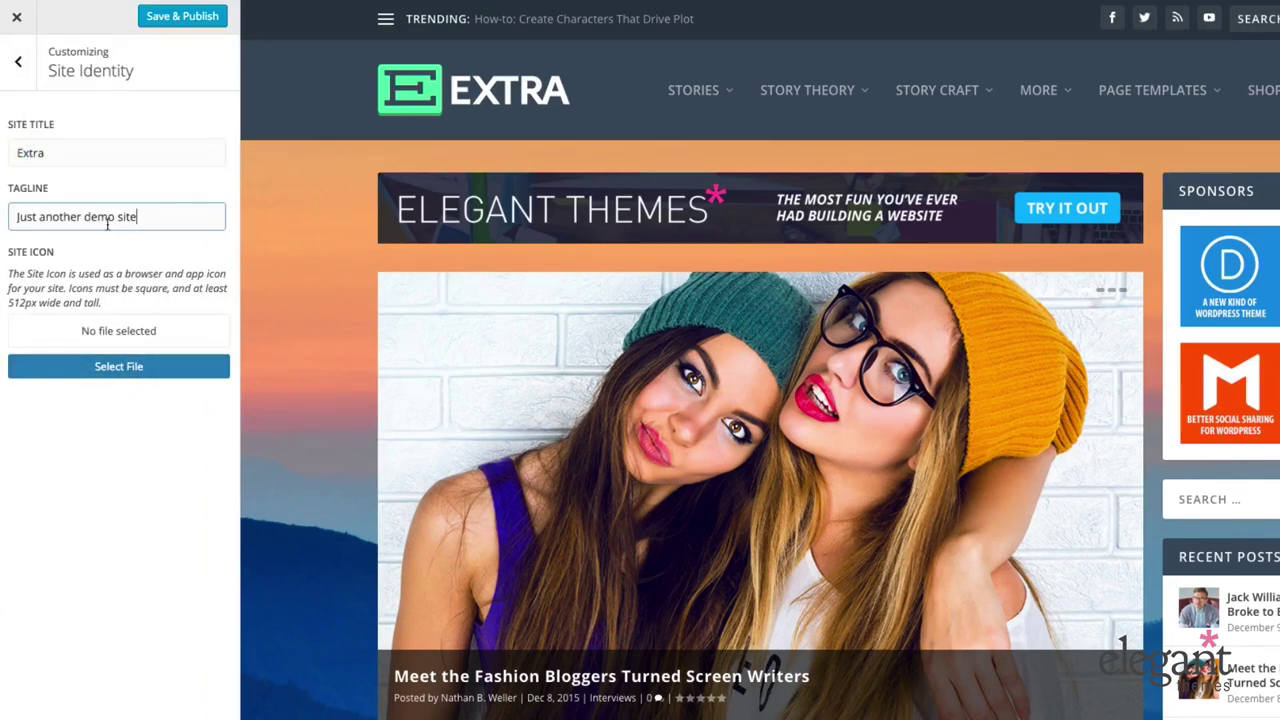
Return to the main customizer list and close the customizer, triggering the unsaved-changes warning
left_click(18, 61)
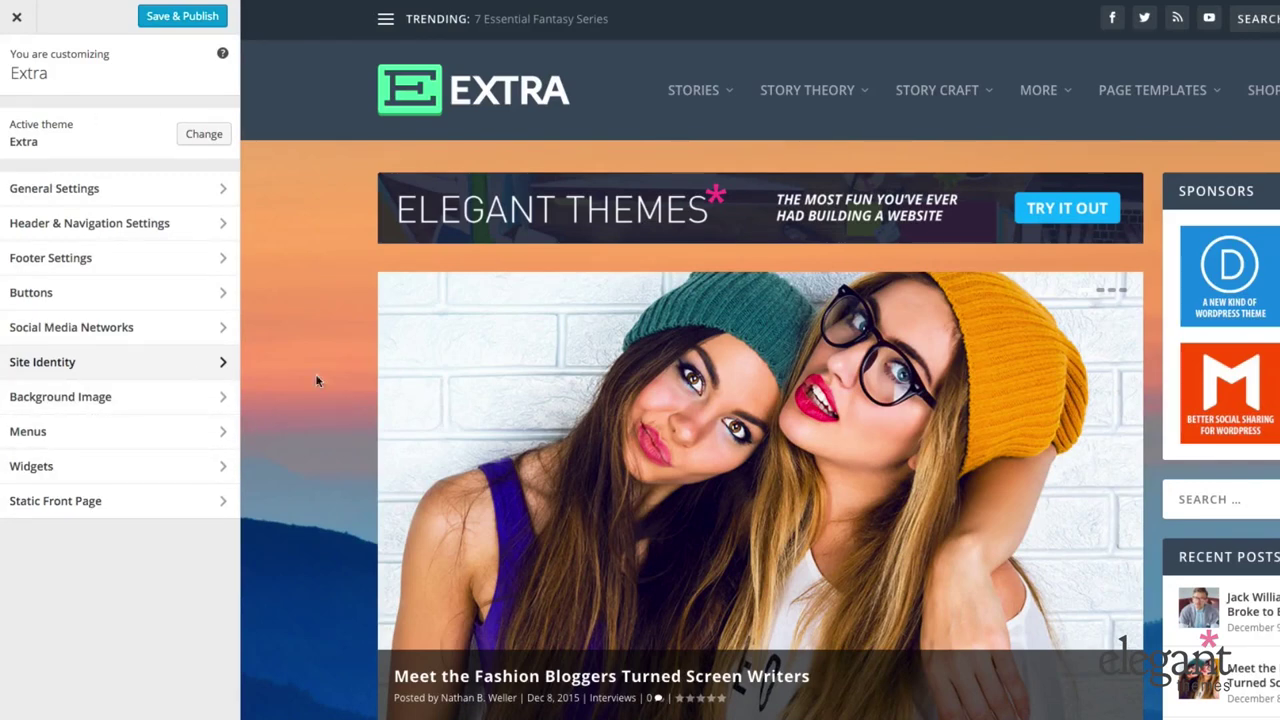
left_click(17, 22)
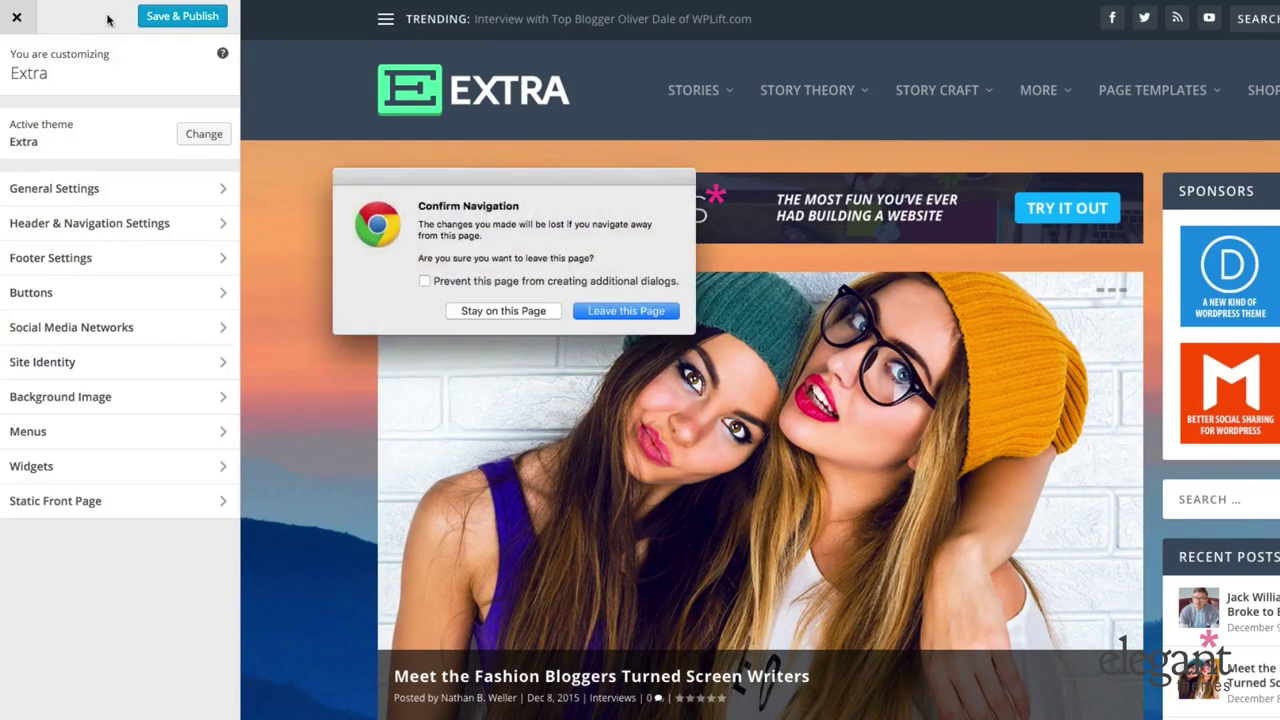
Leave the customizer without saving and open Extra's Module Customizer
left_click(628, 313)
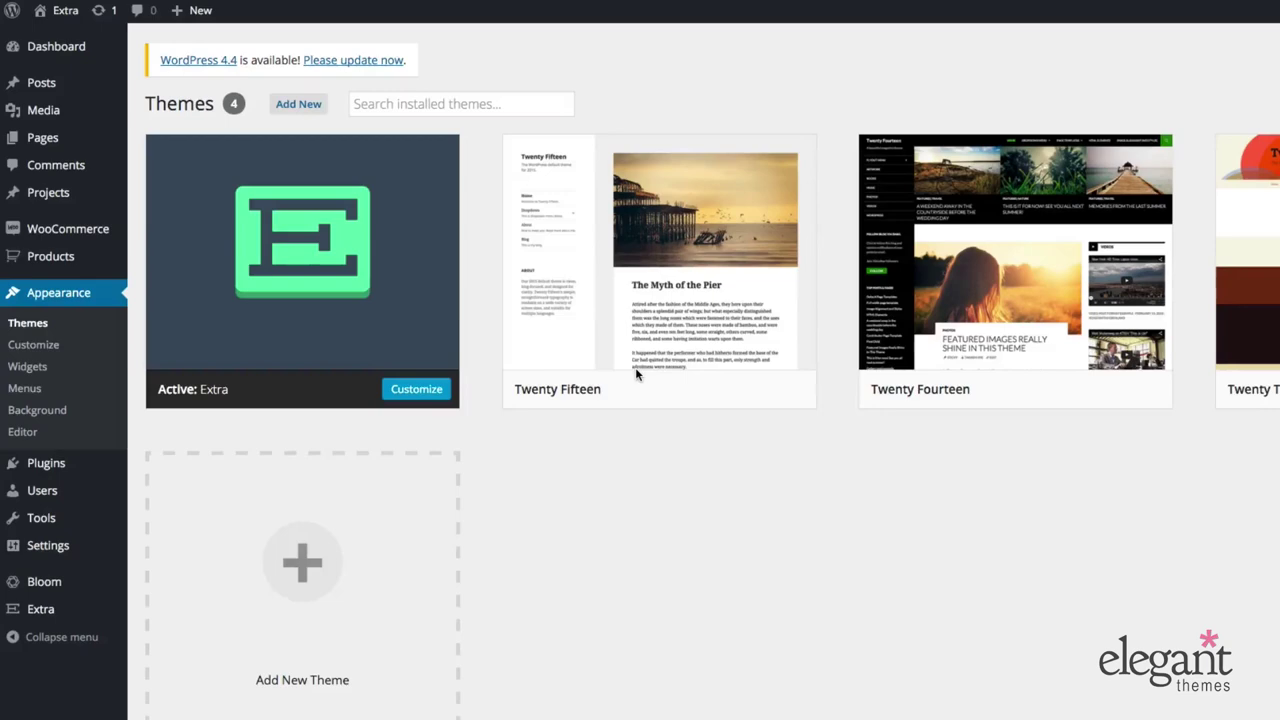
mouse_move(124, 604)
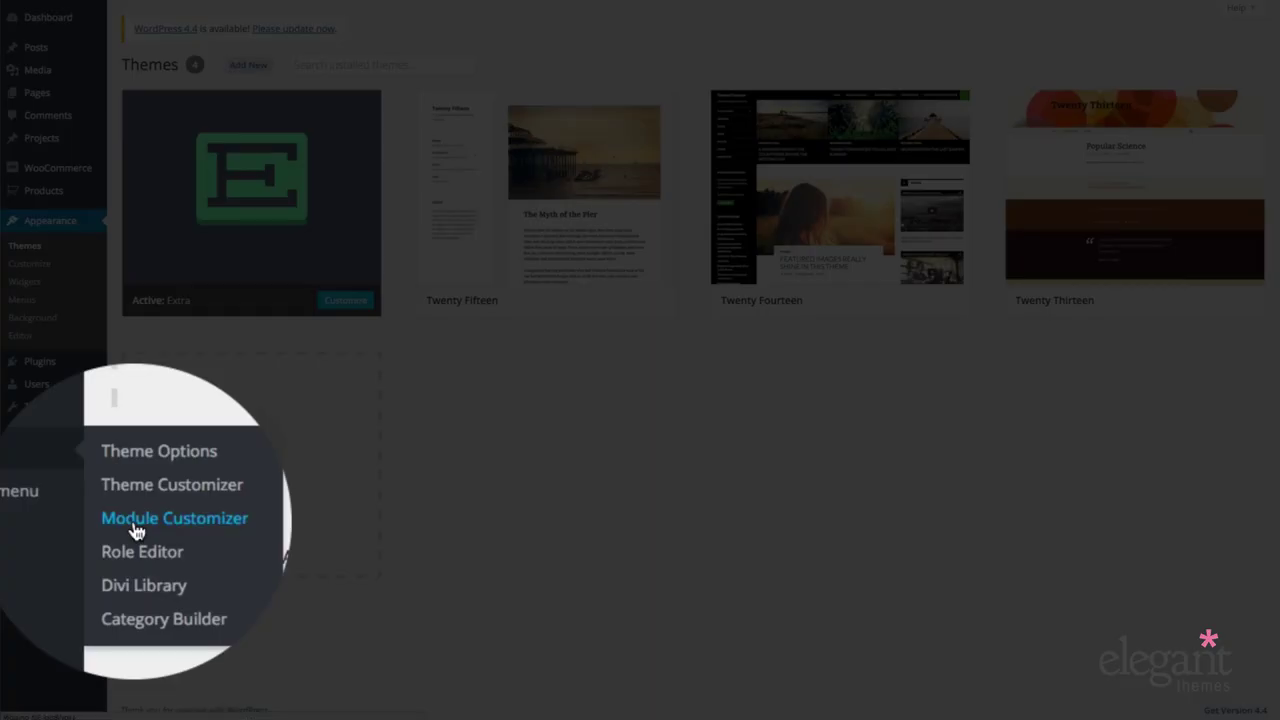
left_click(136, 531)
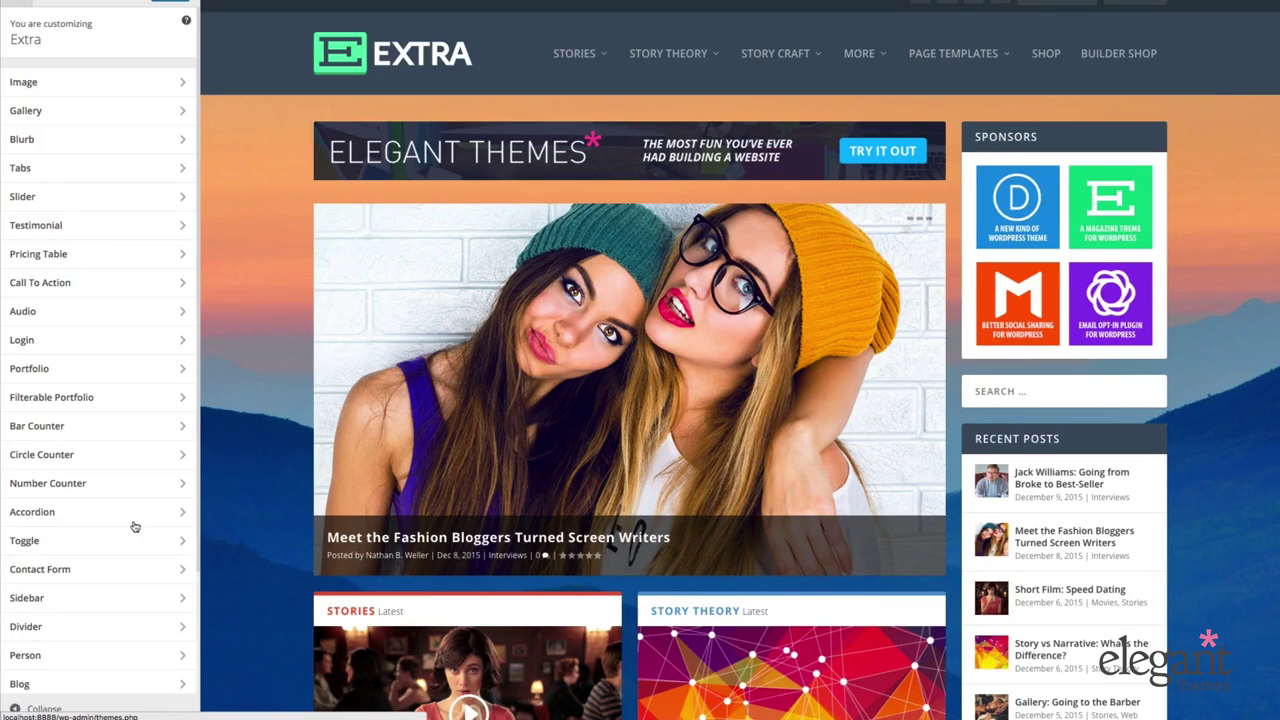
scroll(130, 530, "down", 3)
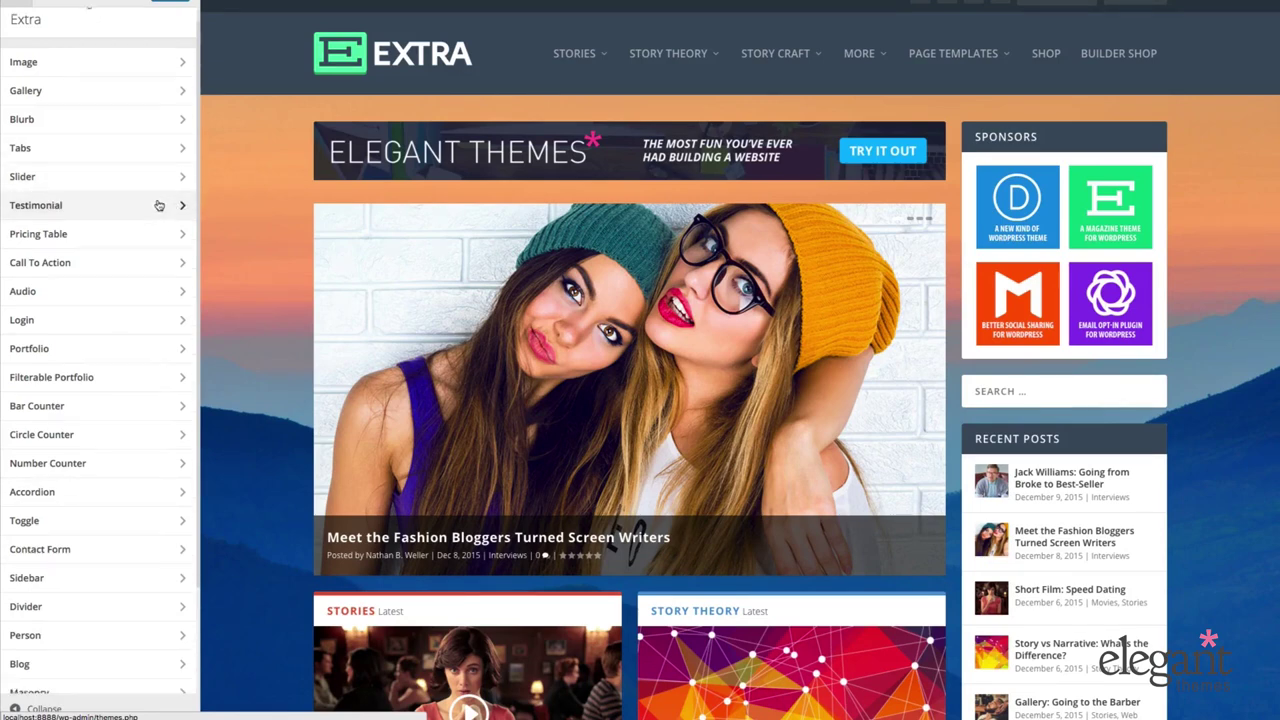
scroll(121, 622, "up", 3)
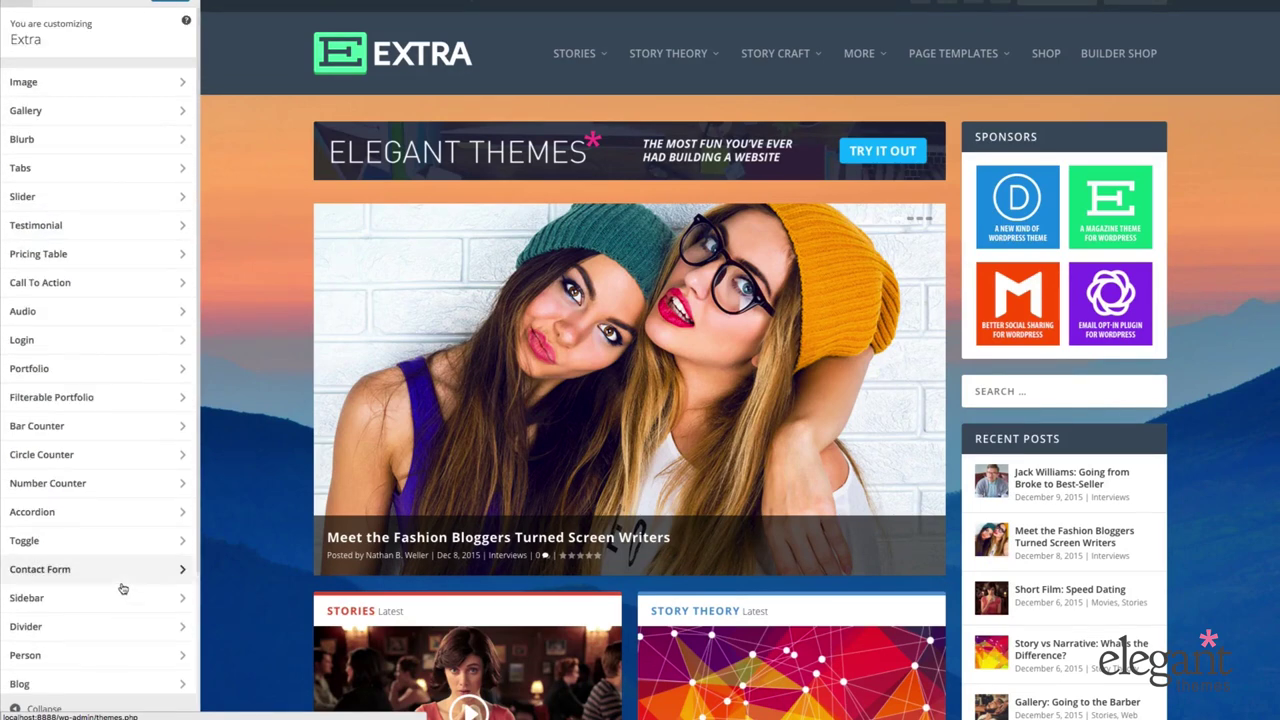
Review the Image and Gallery module settings, ending back at the module list
left_click(80, 82)
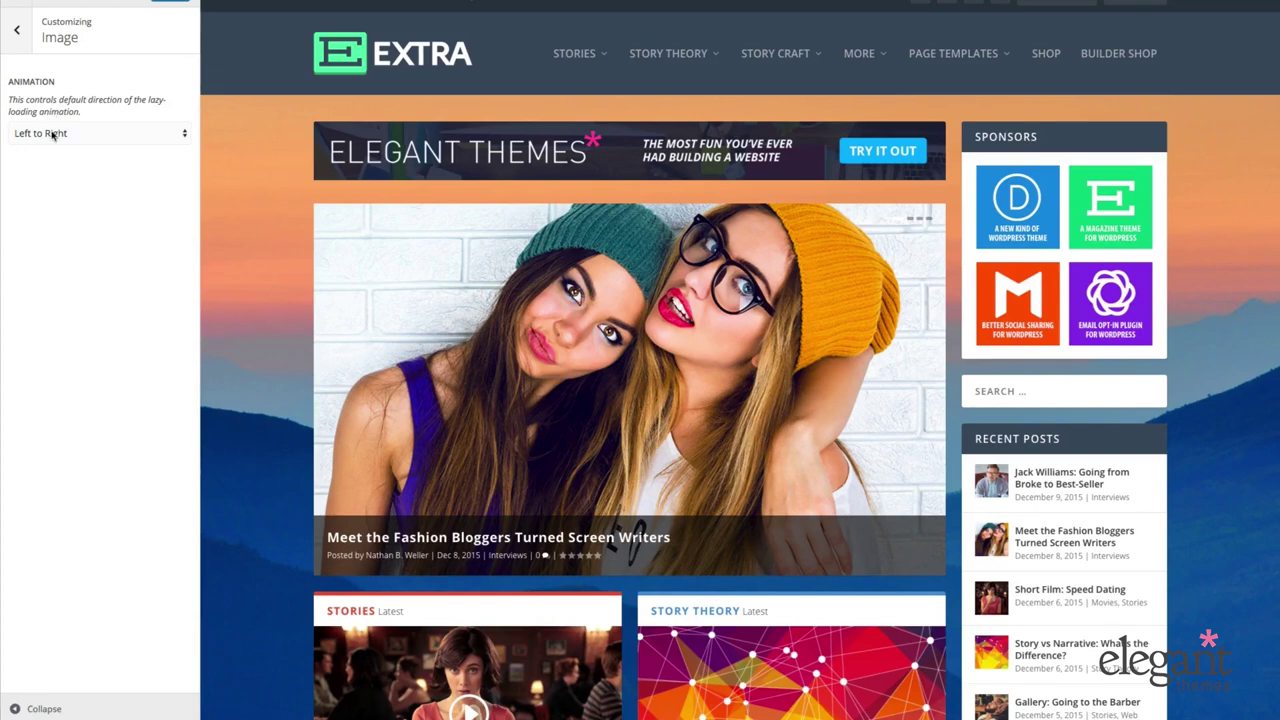
left_click(17, 30)
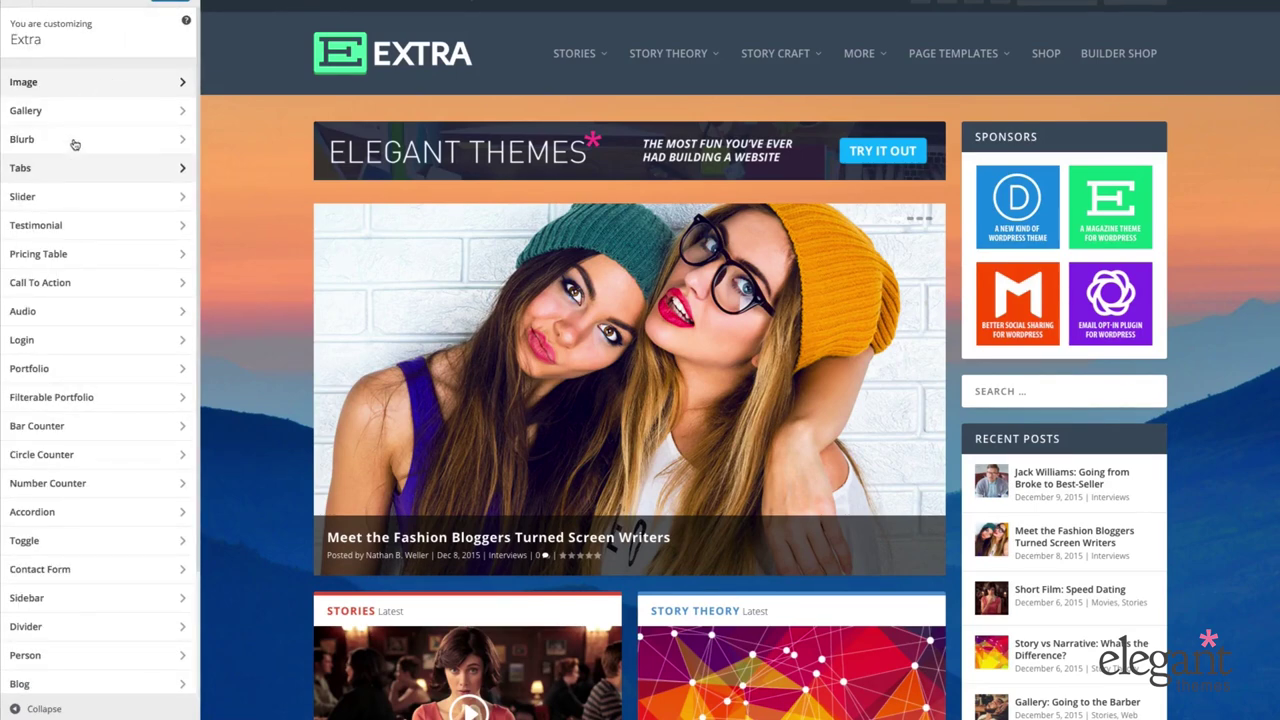
left_click(75, 104)
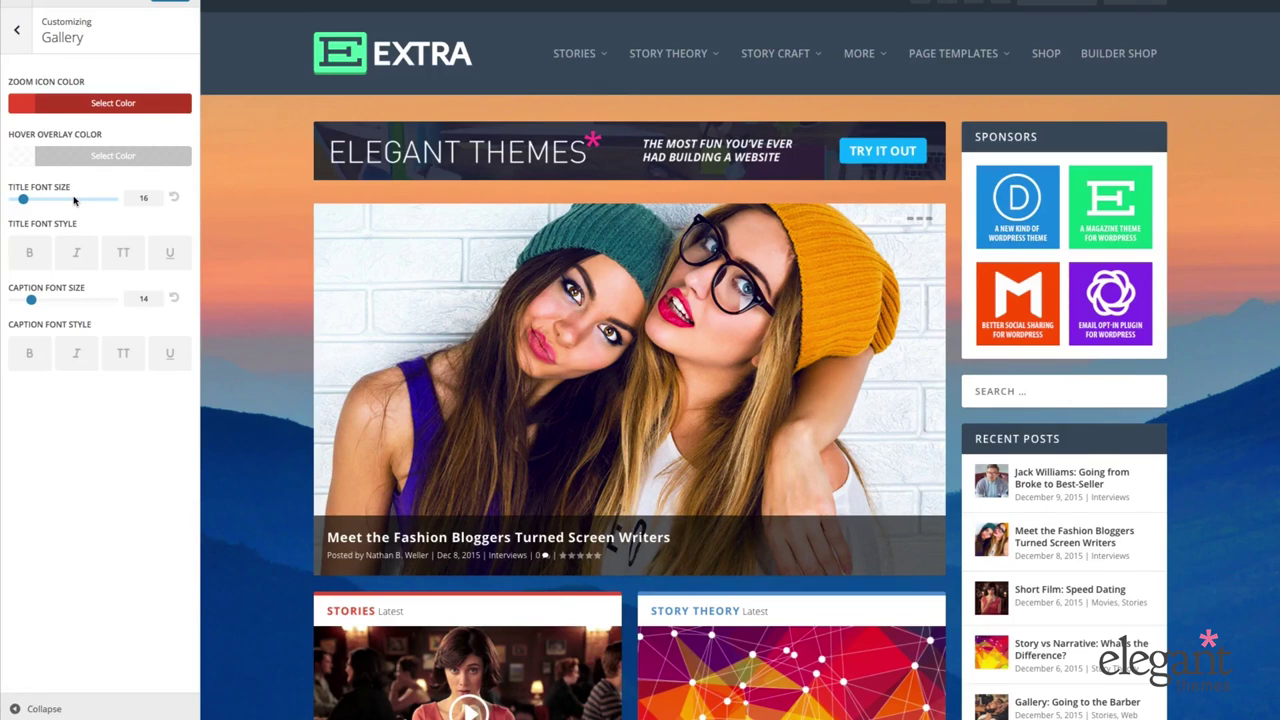
left_click(16, 32)
scroll(127, 190, "down", 3)
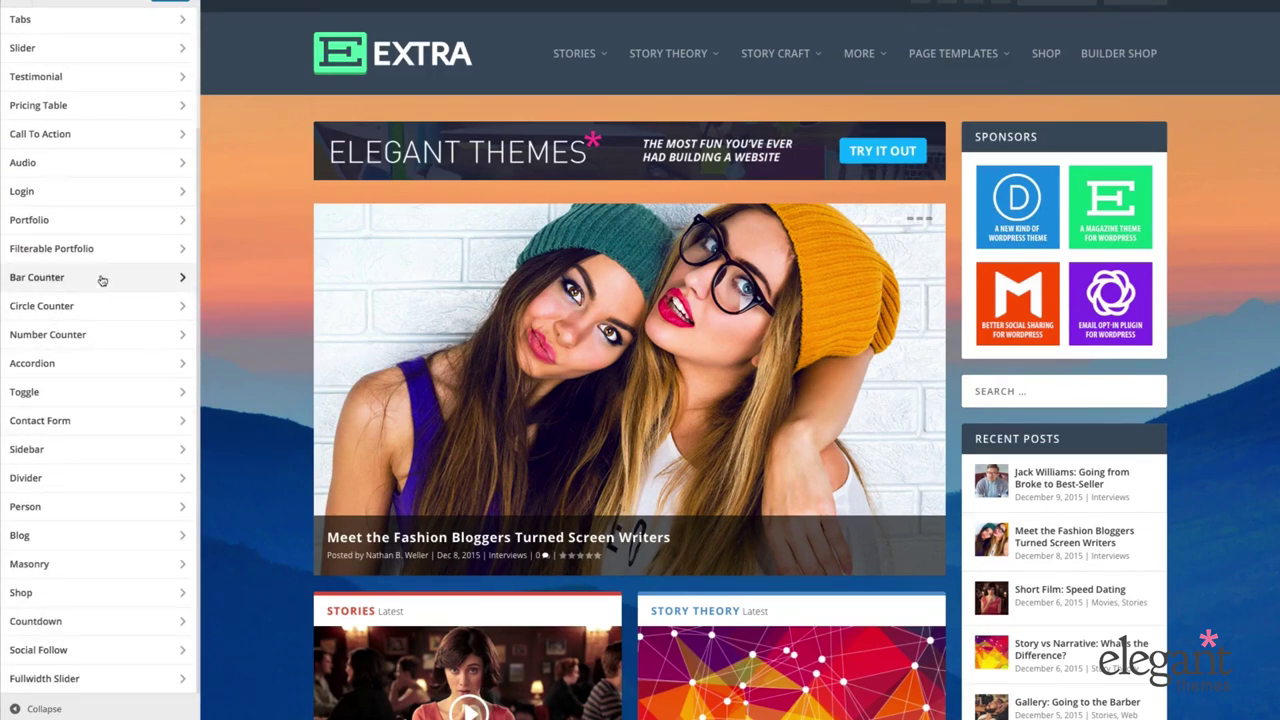
scroll(100, 270, "up", 3)
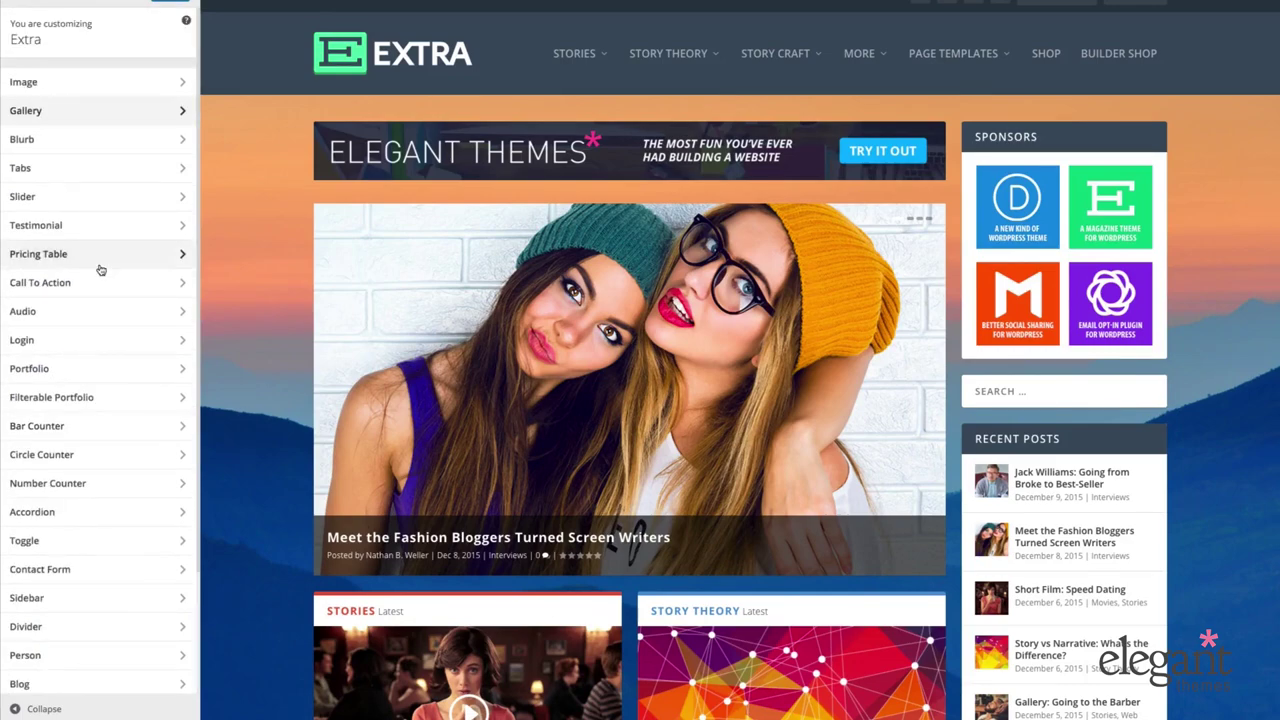
Close the module customizer and open the Divi Role Editor to browse Administrator permissions
left_click(28, 4)
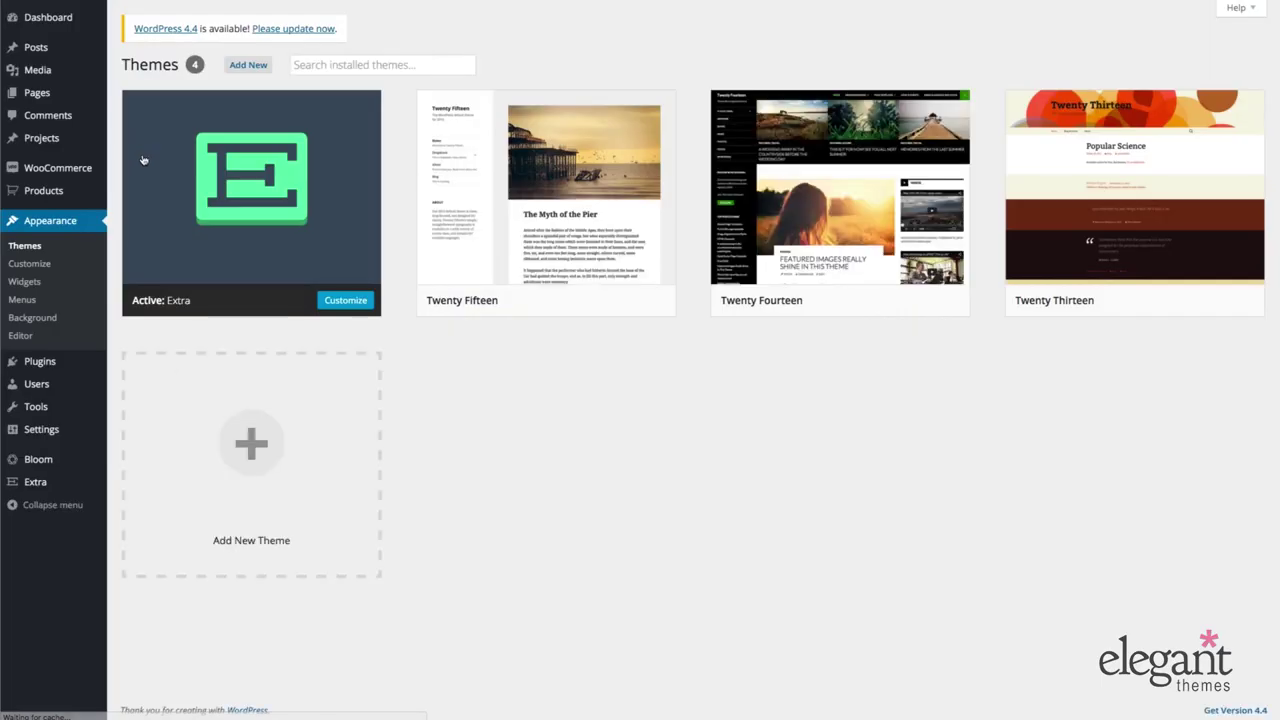
mouse_move(52, 487)
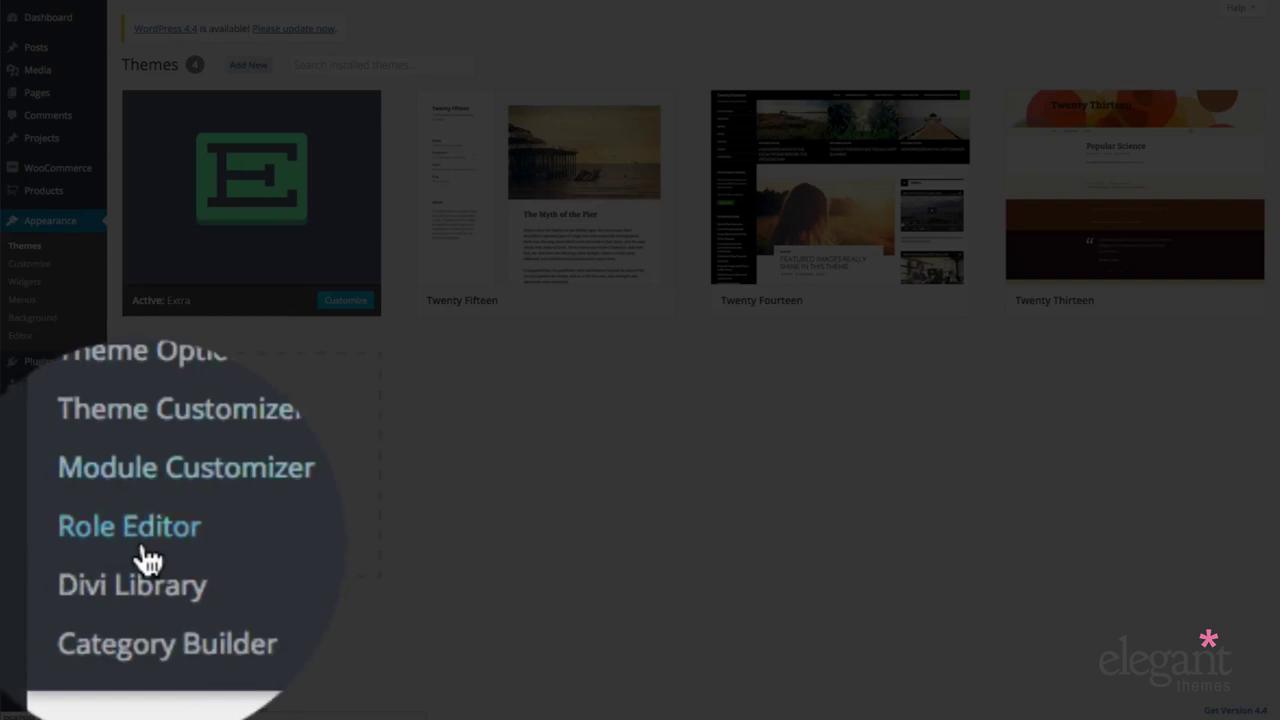
left_click(140, 540)
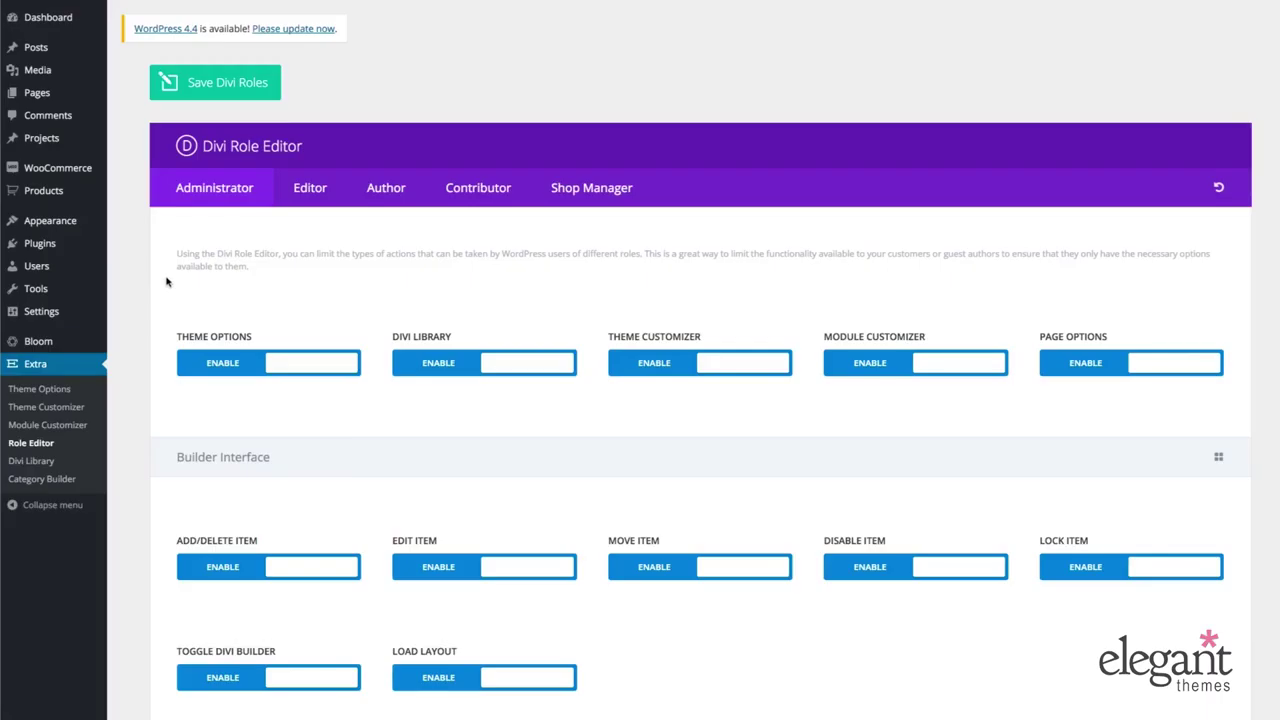
scroll(137, 289, "down", 10)
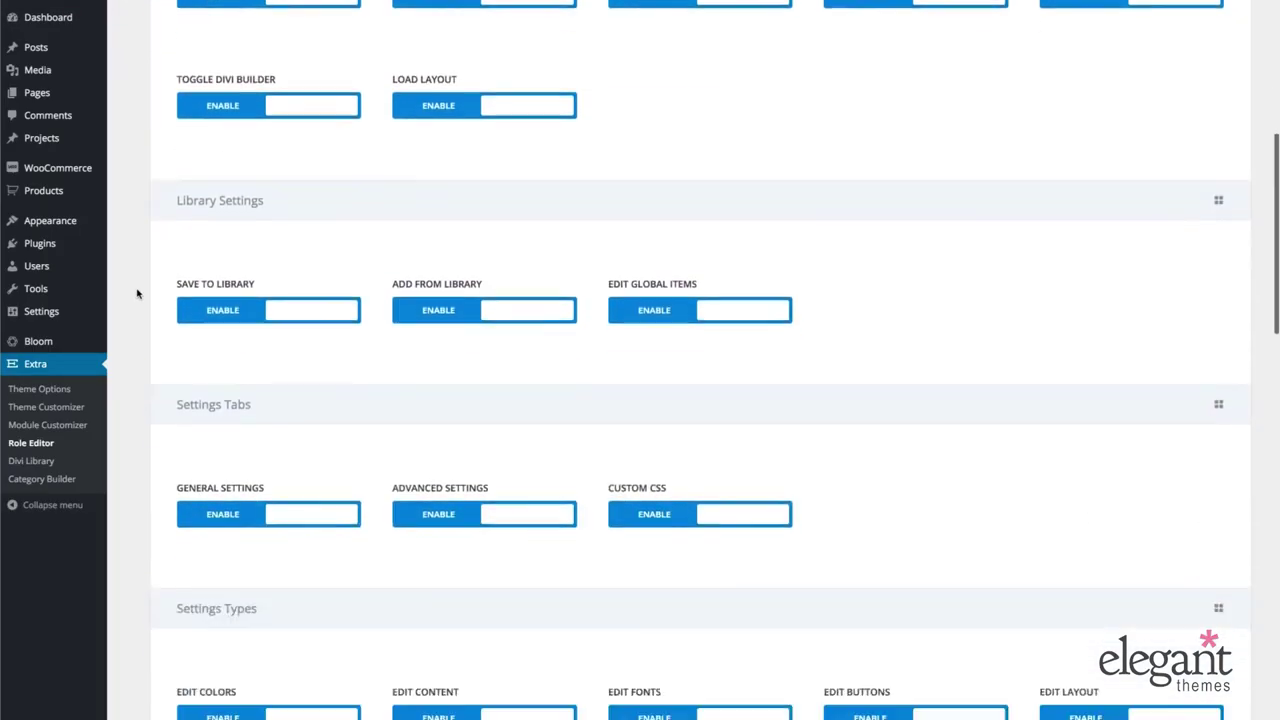
scroll(138, 294, "down", 4)
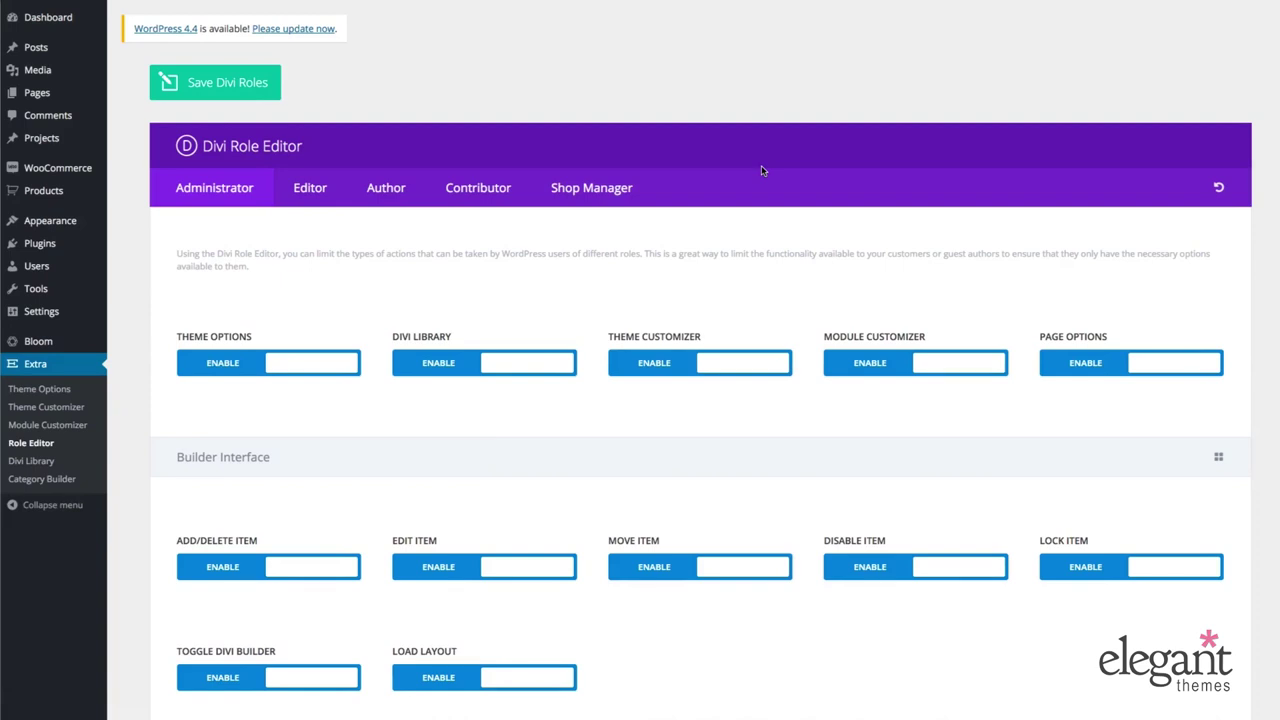
scroll(718, 308, "down", 1)
scroll(718, 308, "down", 2)
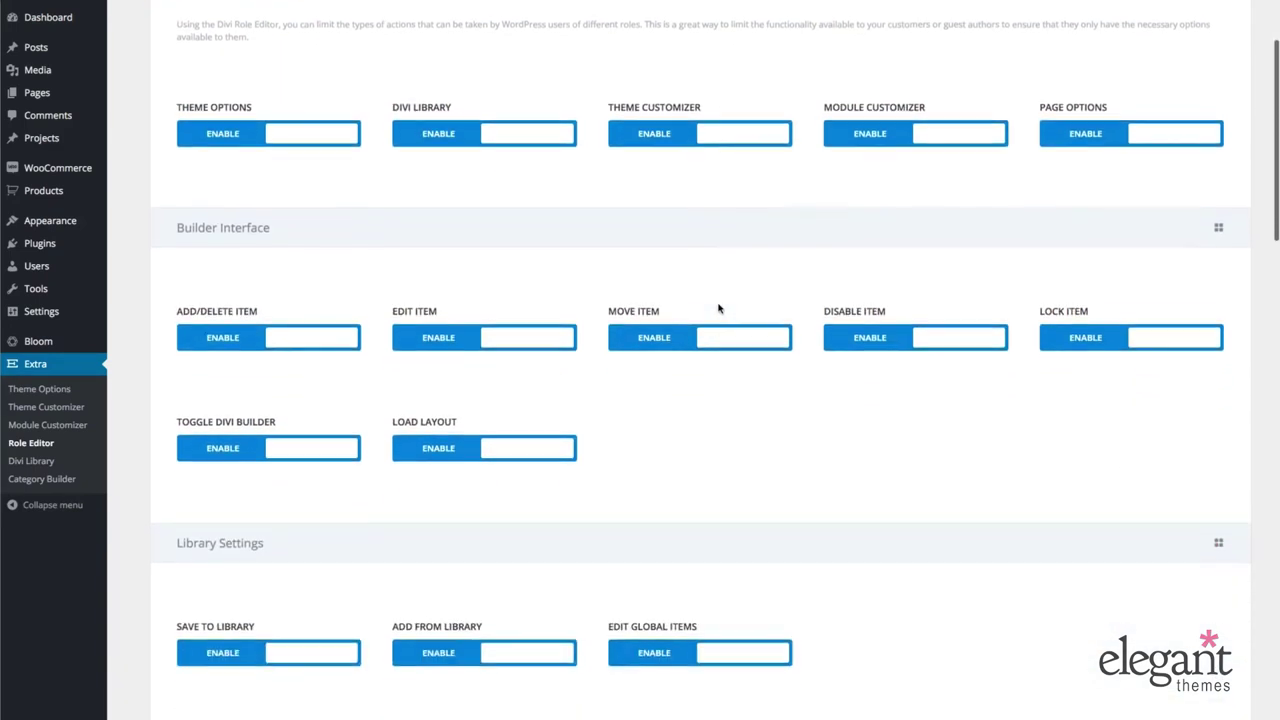
scroll(718, 308, "up", 2)
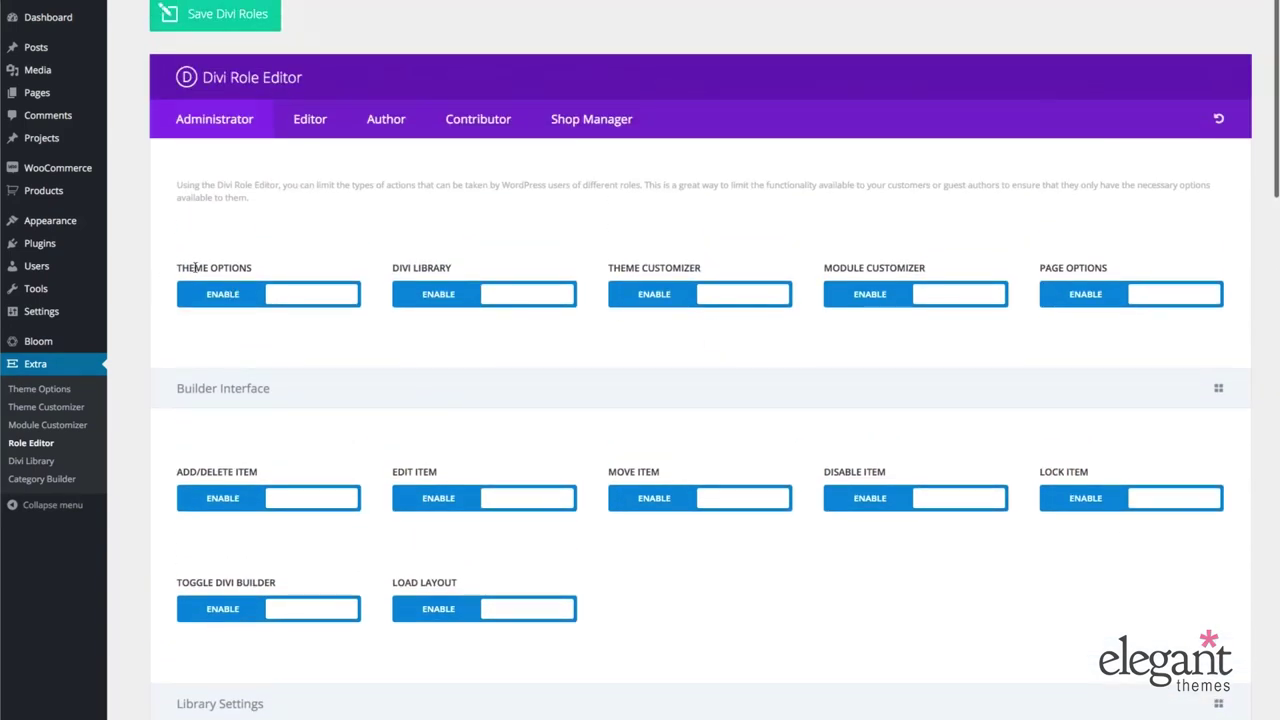
scroll(149, 286, "down", 2)
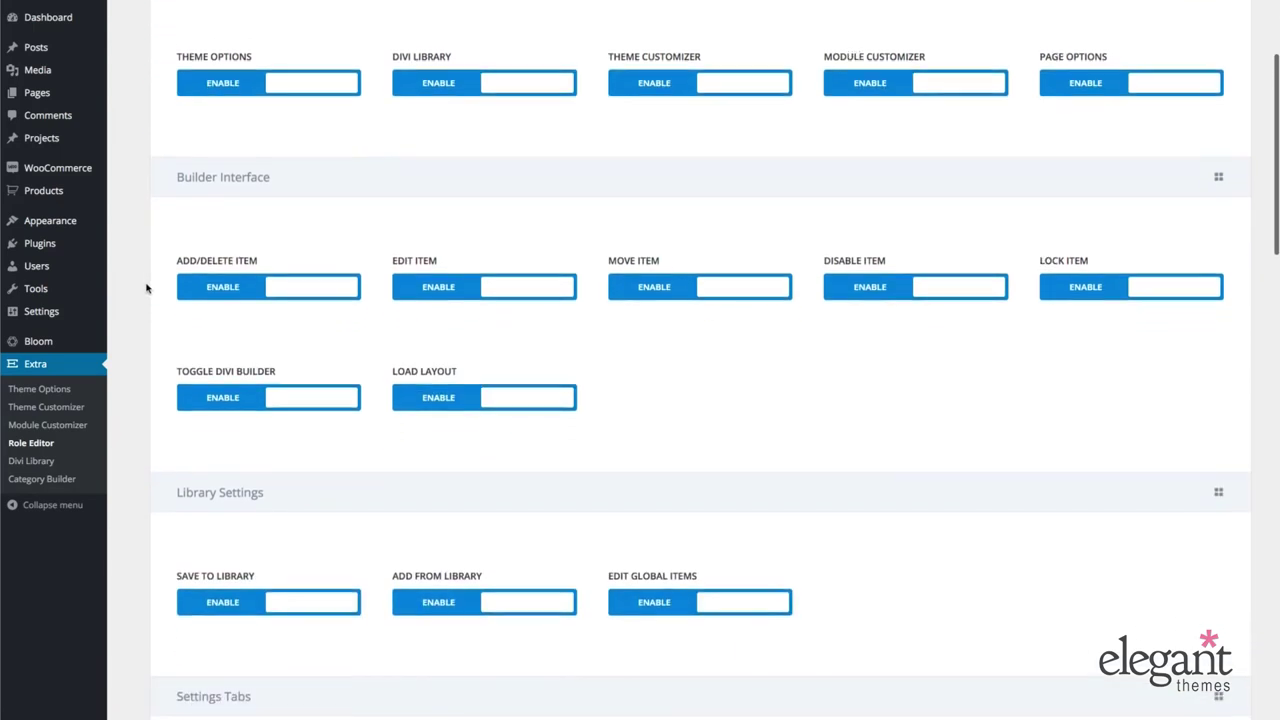
Toggle the Administrator's edit-items and add/delete-items permissions off and back on
left_click(508, 287)
left_click(503, 284)
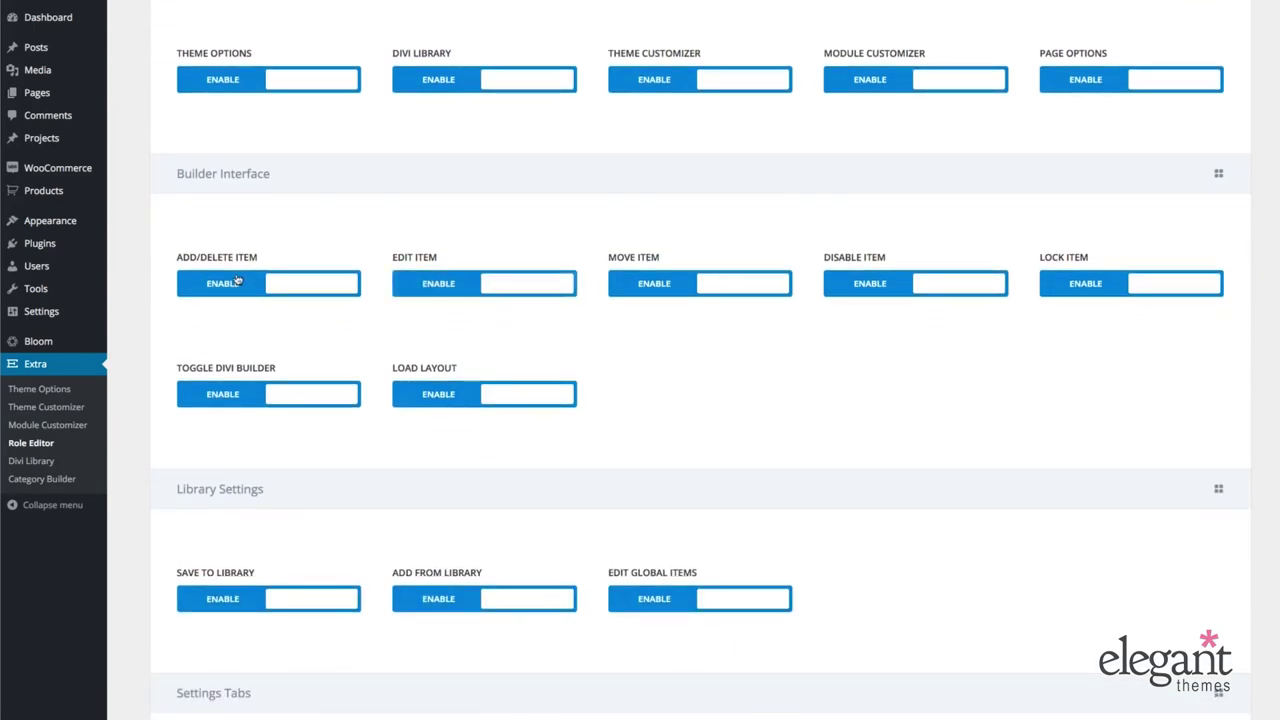
left_click(246, 285)
left_click(246, 284)
Scroll through the remaining permissions and switch add/delete items off and on again
scroll(183, 250, "down", 6)
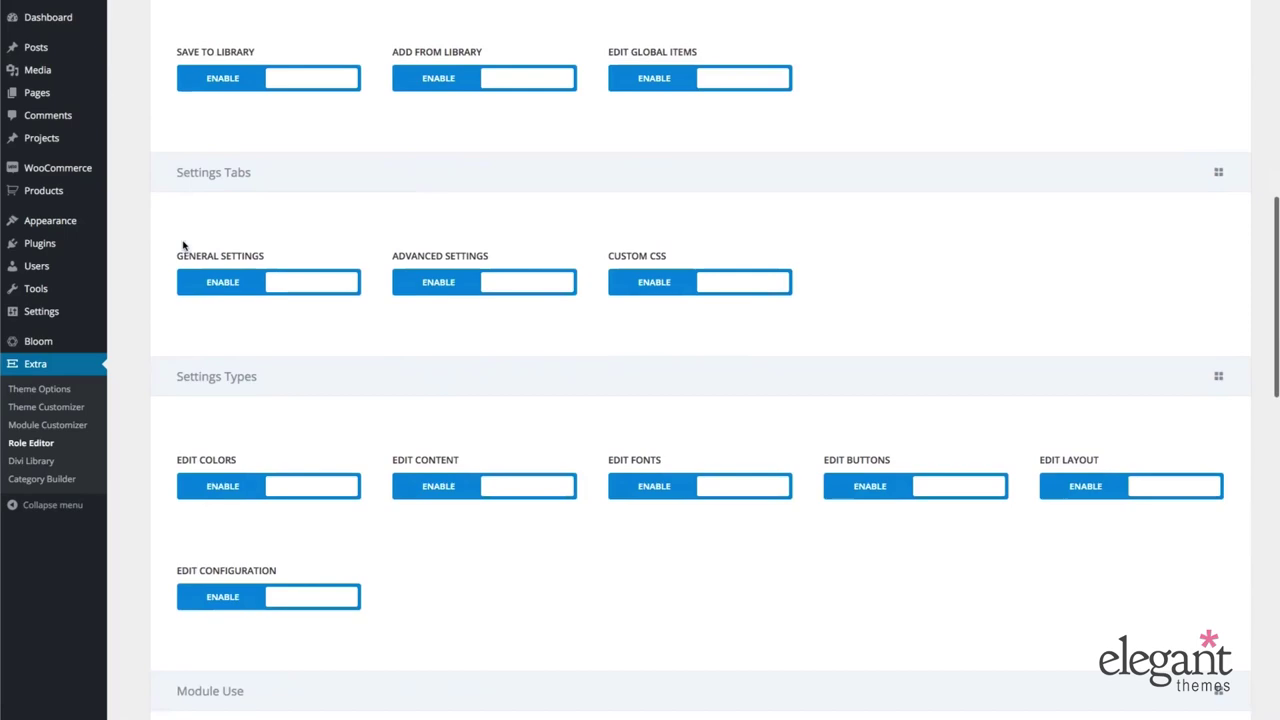
scroll(133, 255, "down", 3)
scroll(133, 255, "up", 12)
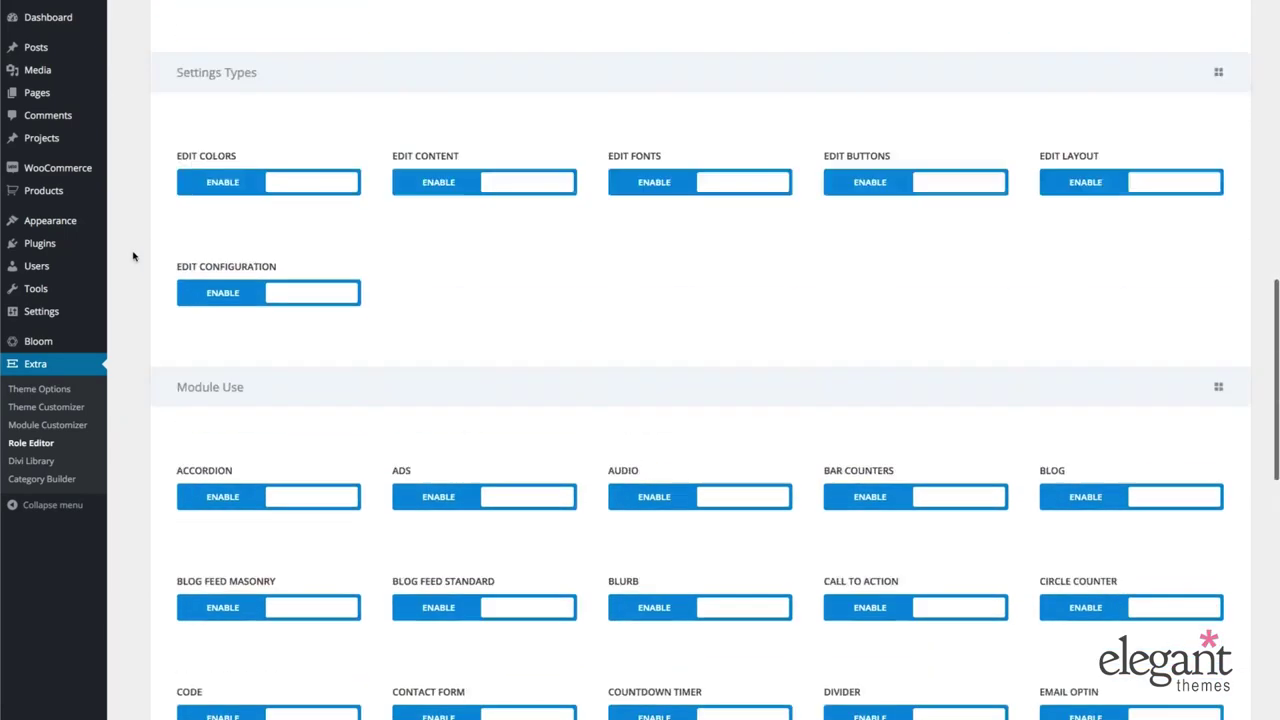
scroll(133, 268, "down", 6)
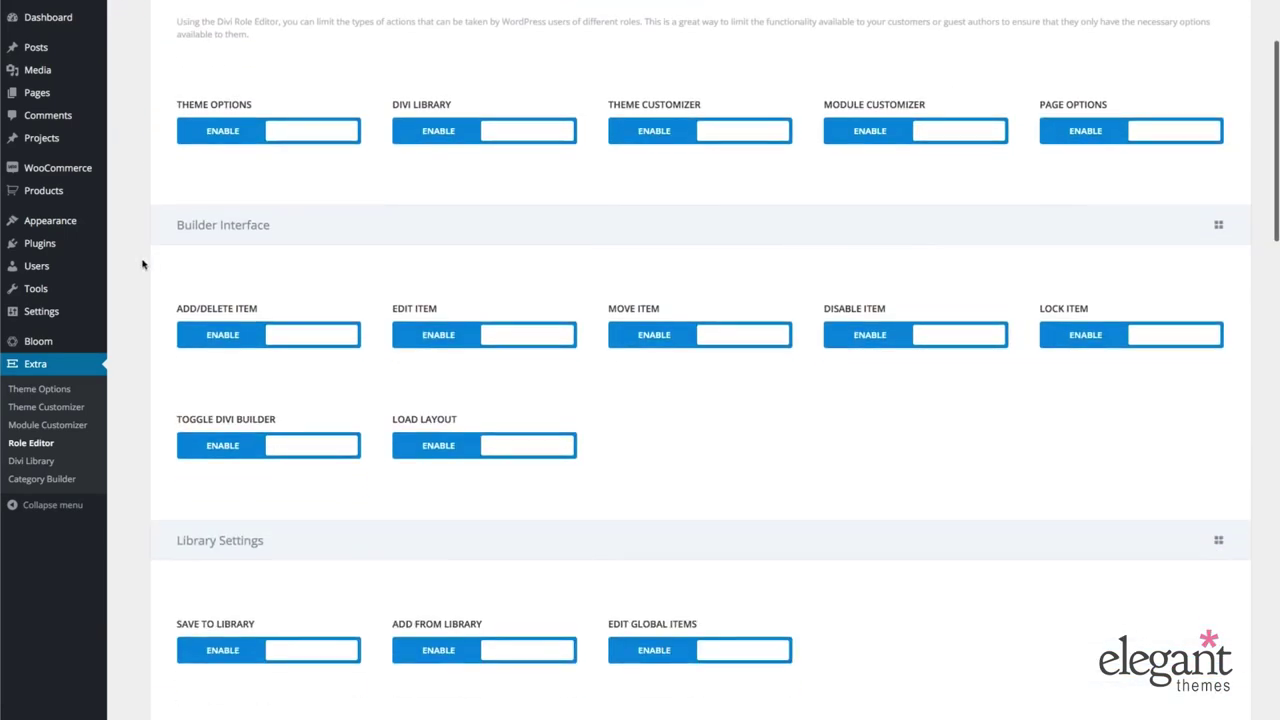
scroll(135, 273, "down", 3)
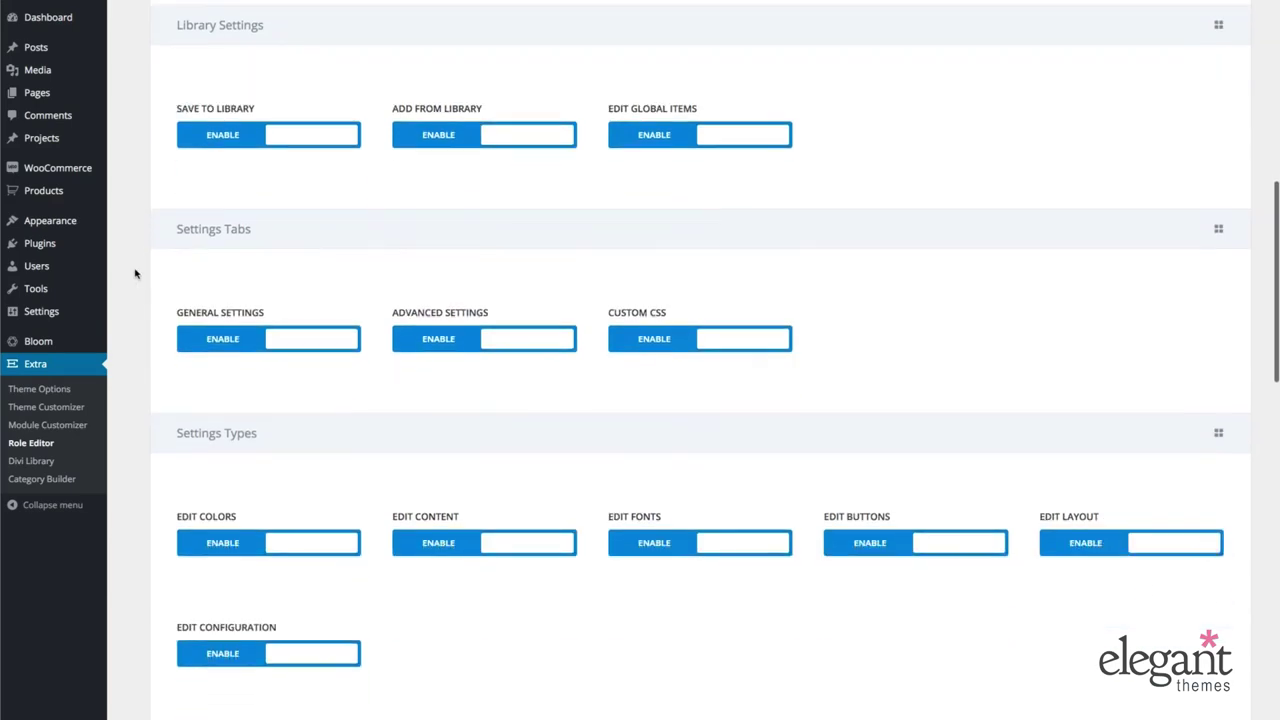
scroll(128, 320, "down", 3)
scroll(128, 320, "down", 6)
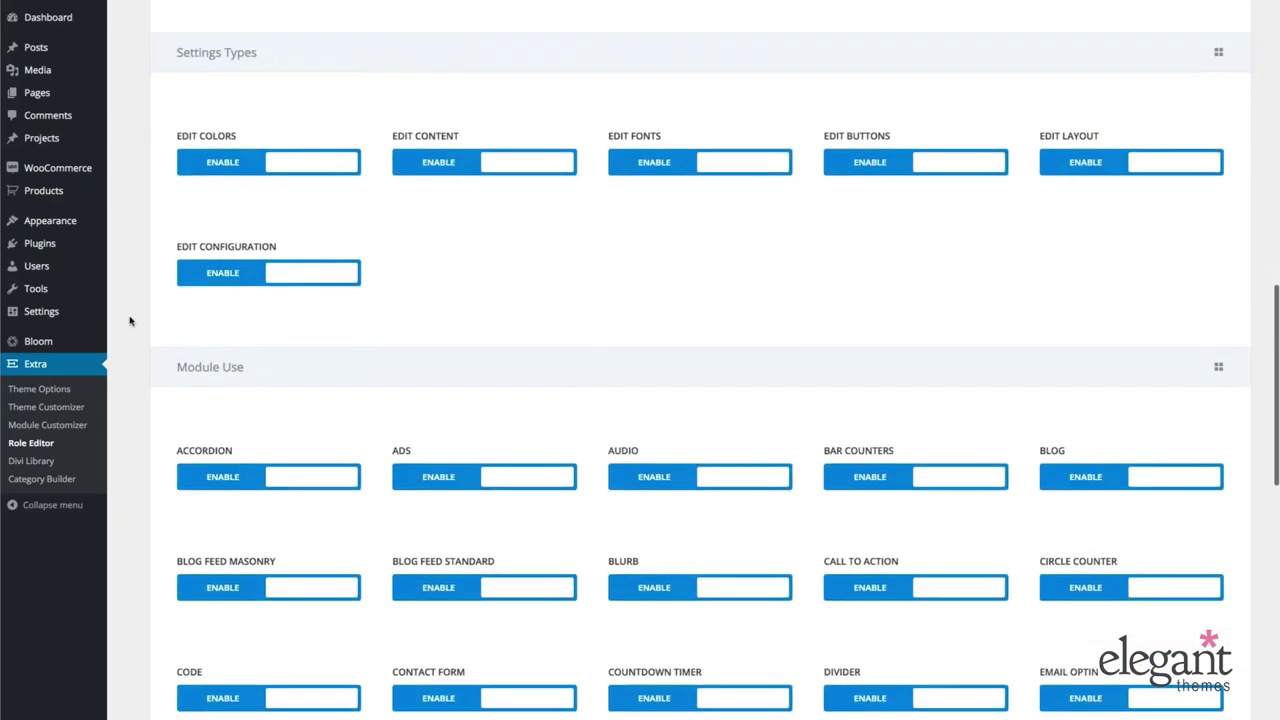
scroll(129, 320, "down", 5)
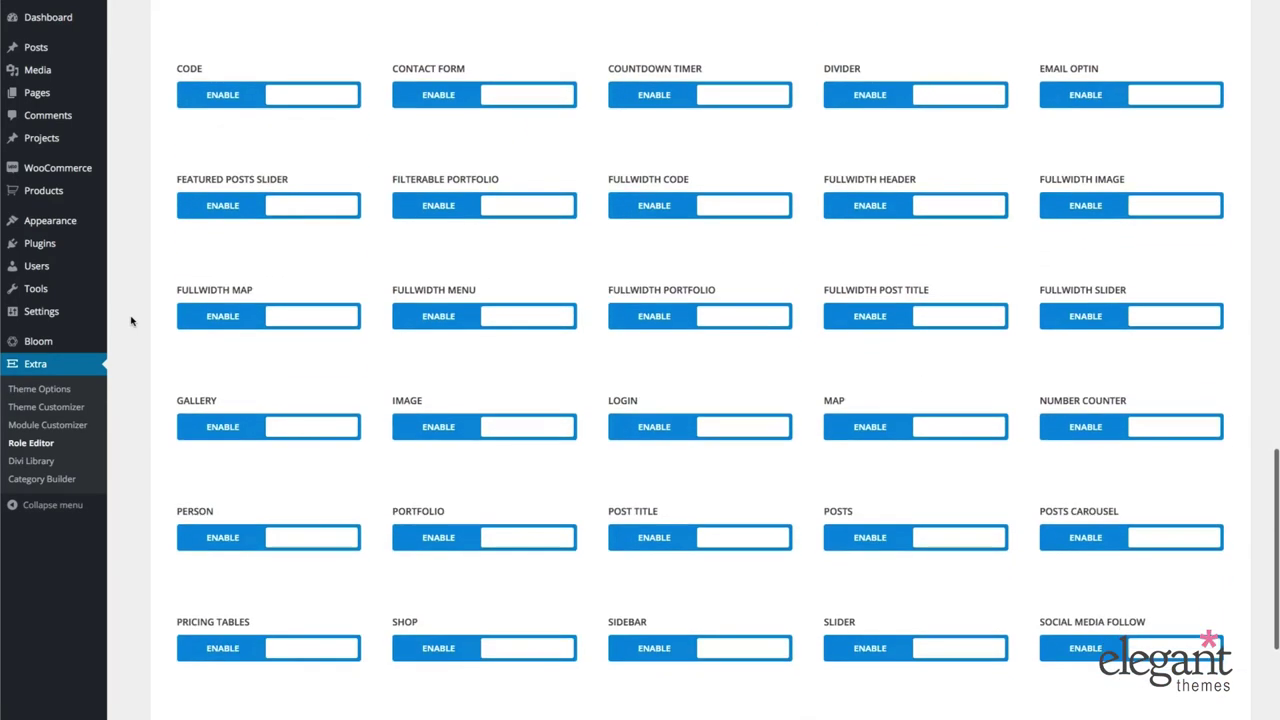
scroll(131, 320, "up", 6)
scroll(131, 320, "up", 5)
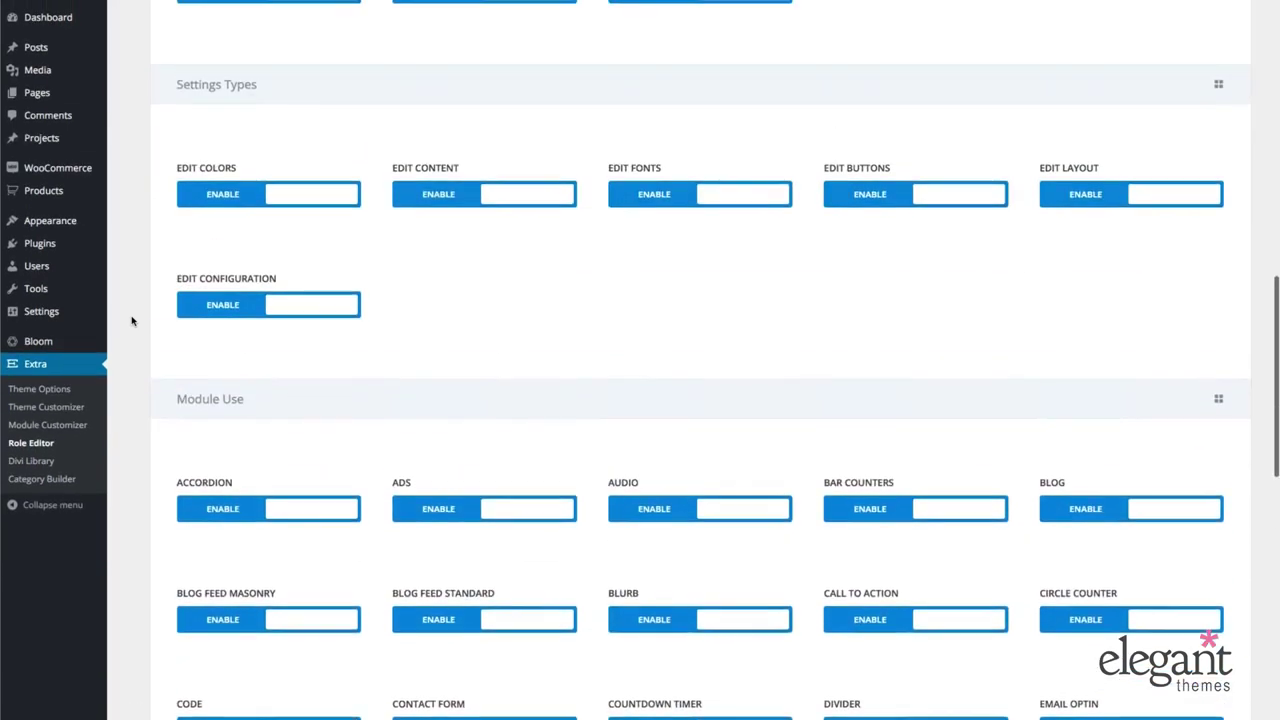
scroll(131, 320, "up", 3)
scroll(131, 320, "up", 4)
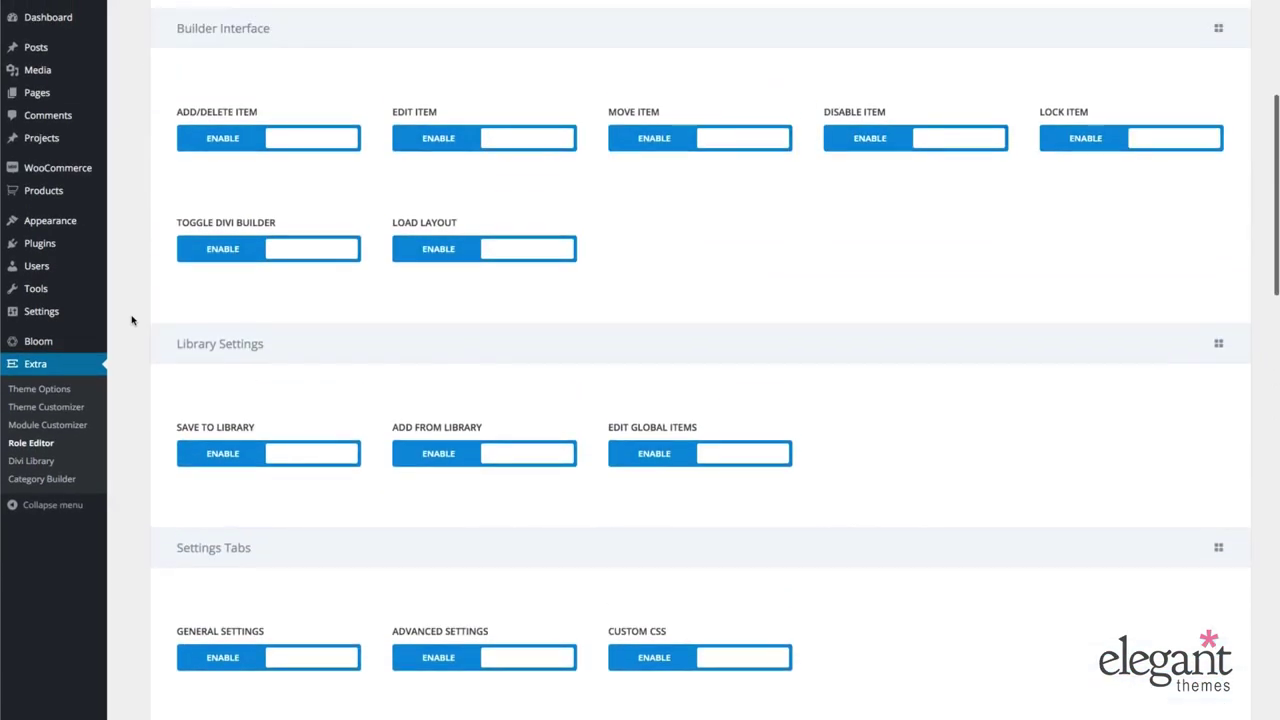
left_click(228, 257)
left_click(220, 264)
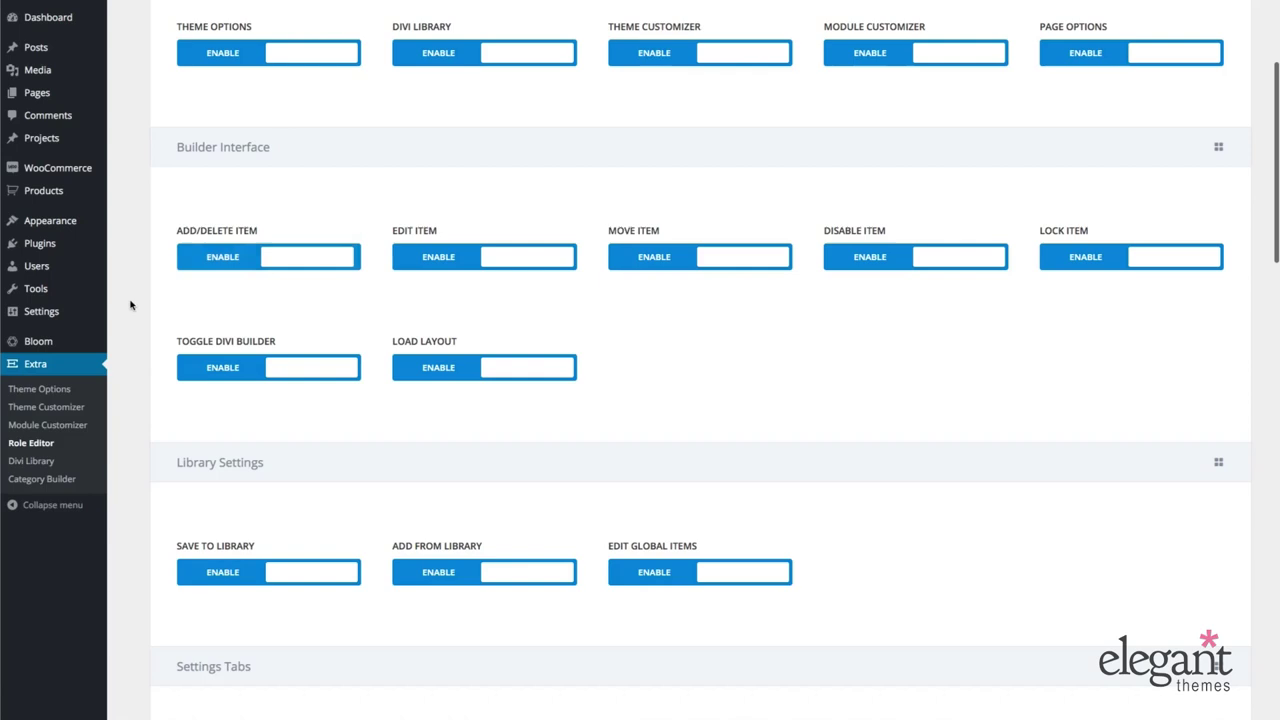
scroll(130, 307, "up", 4)
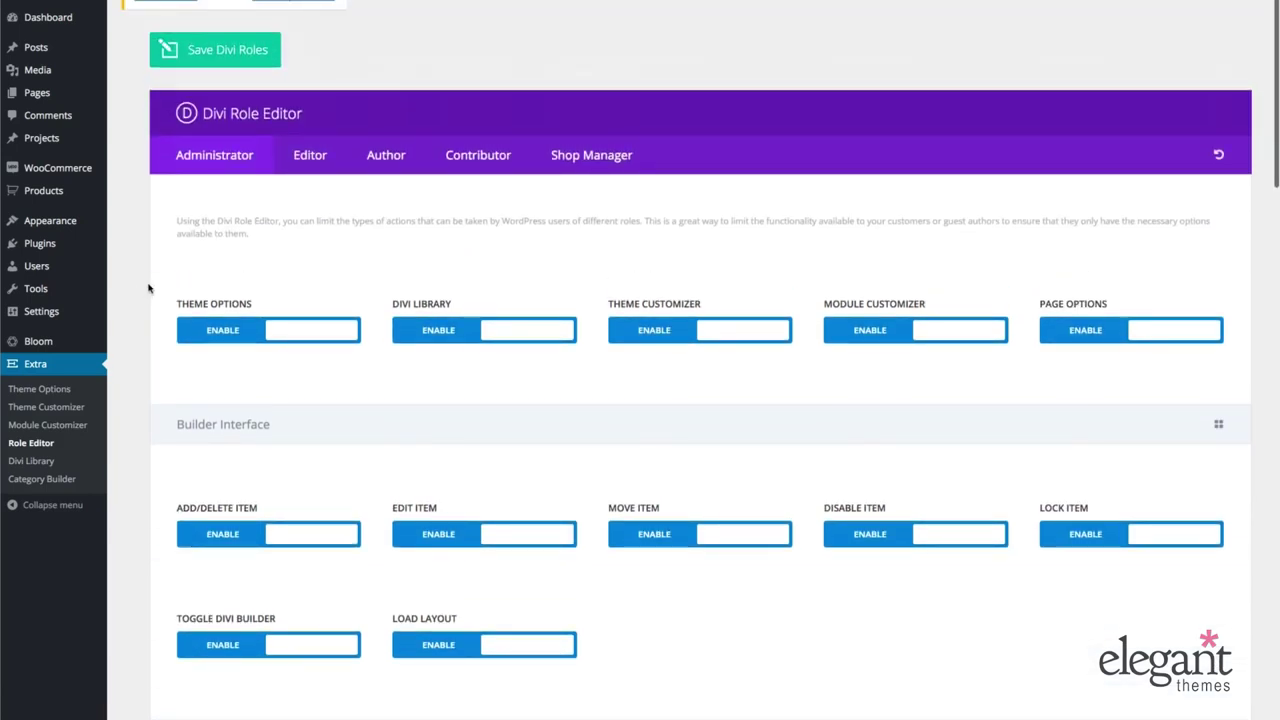
Switch through the Editor, Author, Contributor and Shop Manager role tabs, ending on Shop Manager
left_click(300, 150)
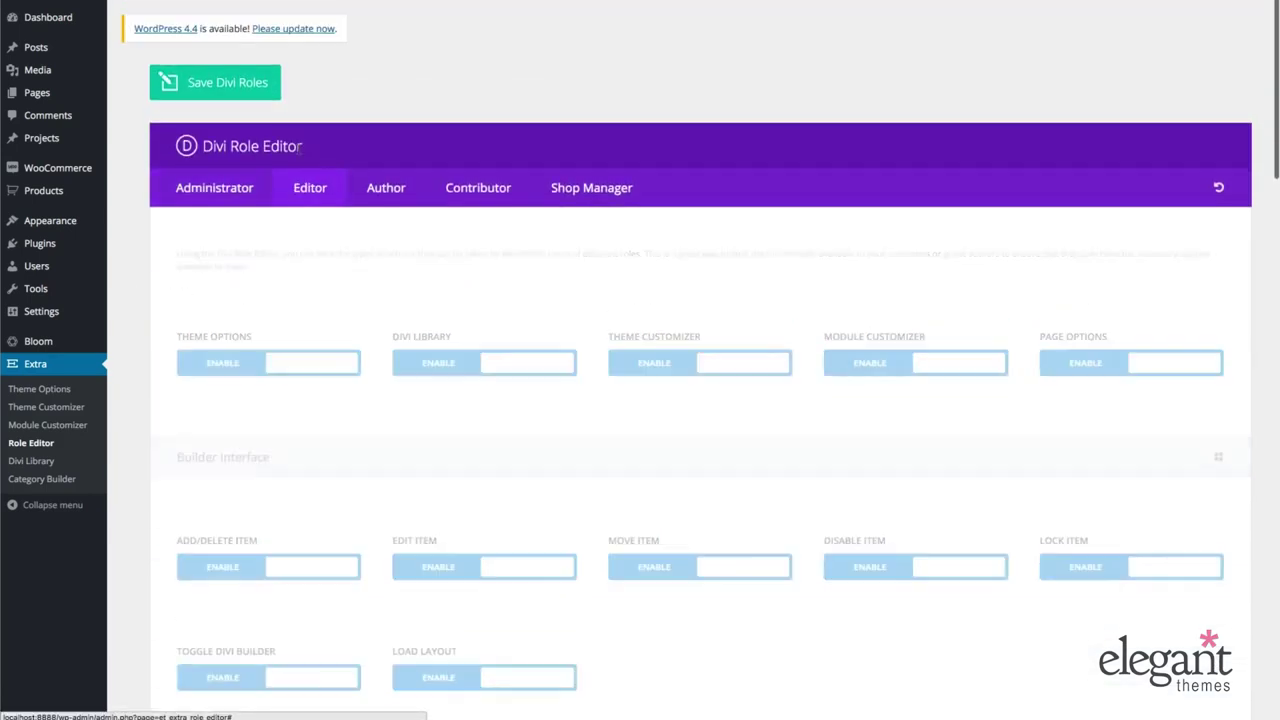
left_click(386, 188)
left_click(471, 189)
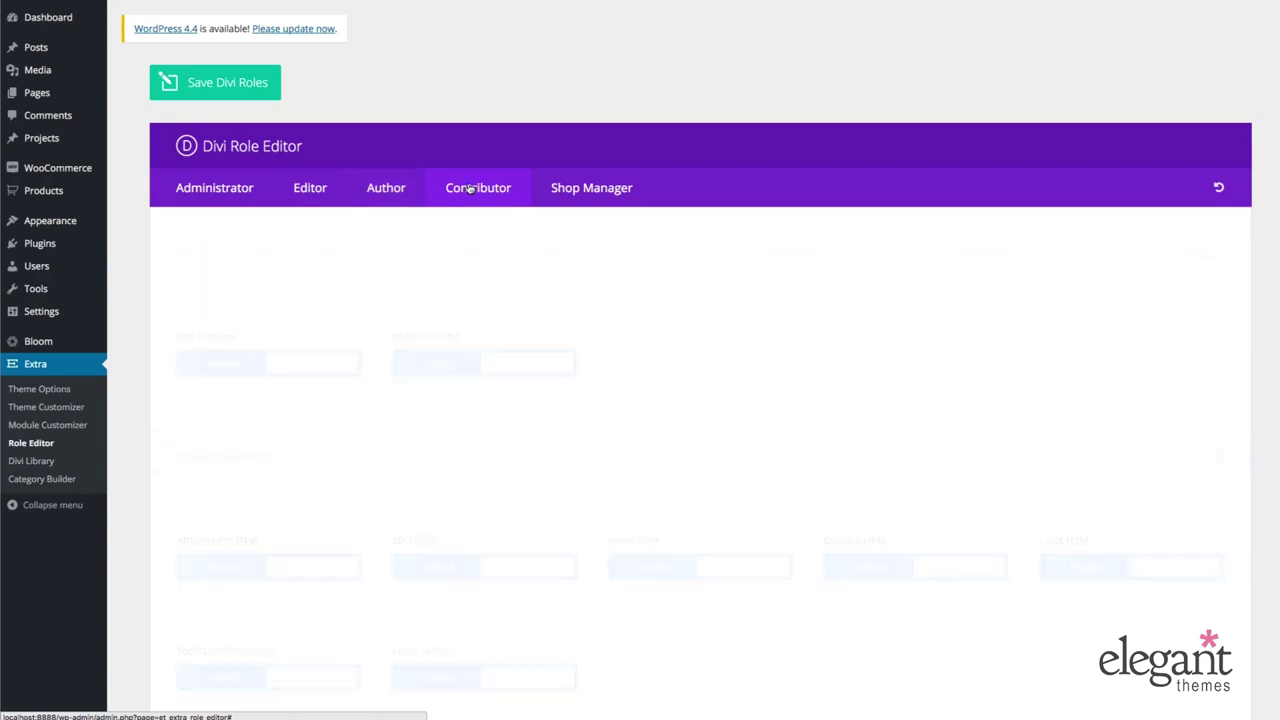
left_click(591, 188)
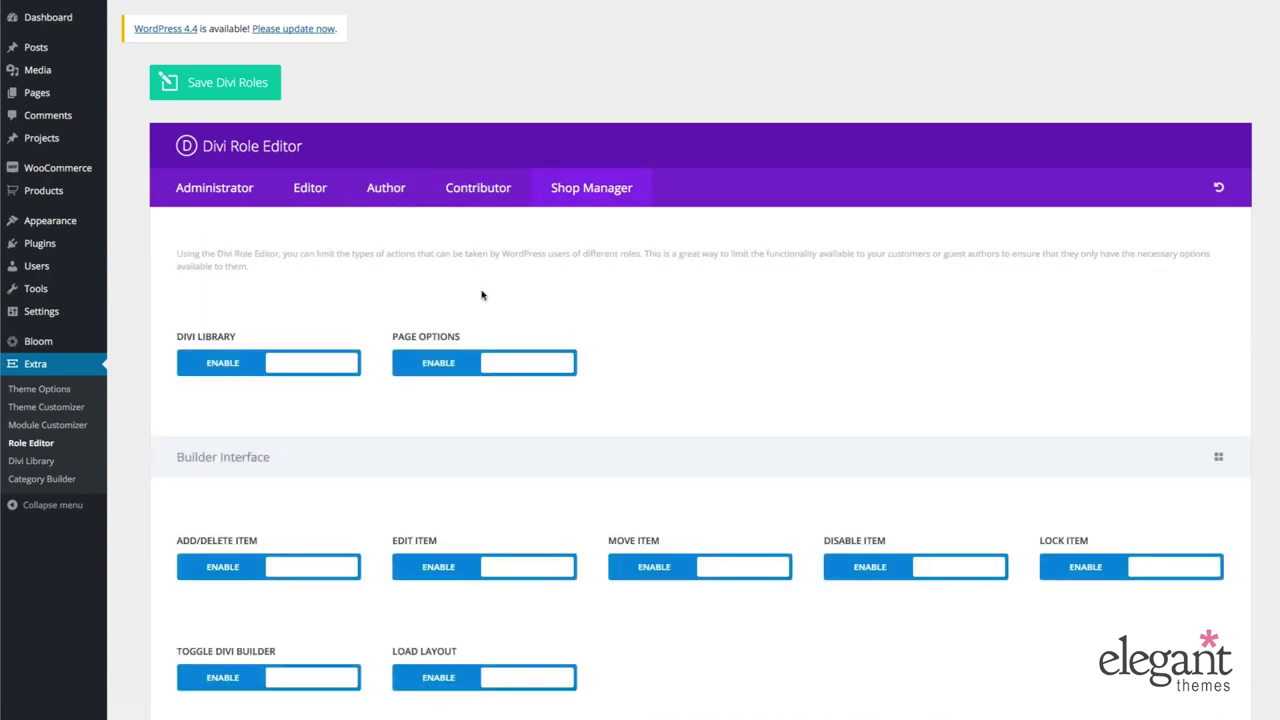
Go to Divi Library's Category Builder and edit Homepage Magazine Layout 1, scrolling its rows
left_click(50, 463)
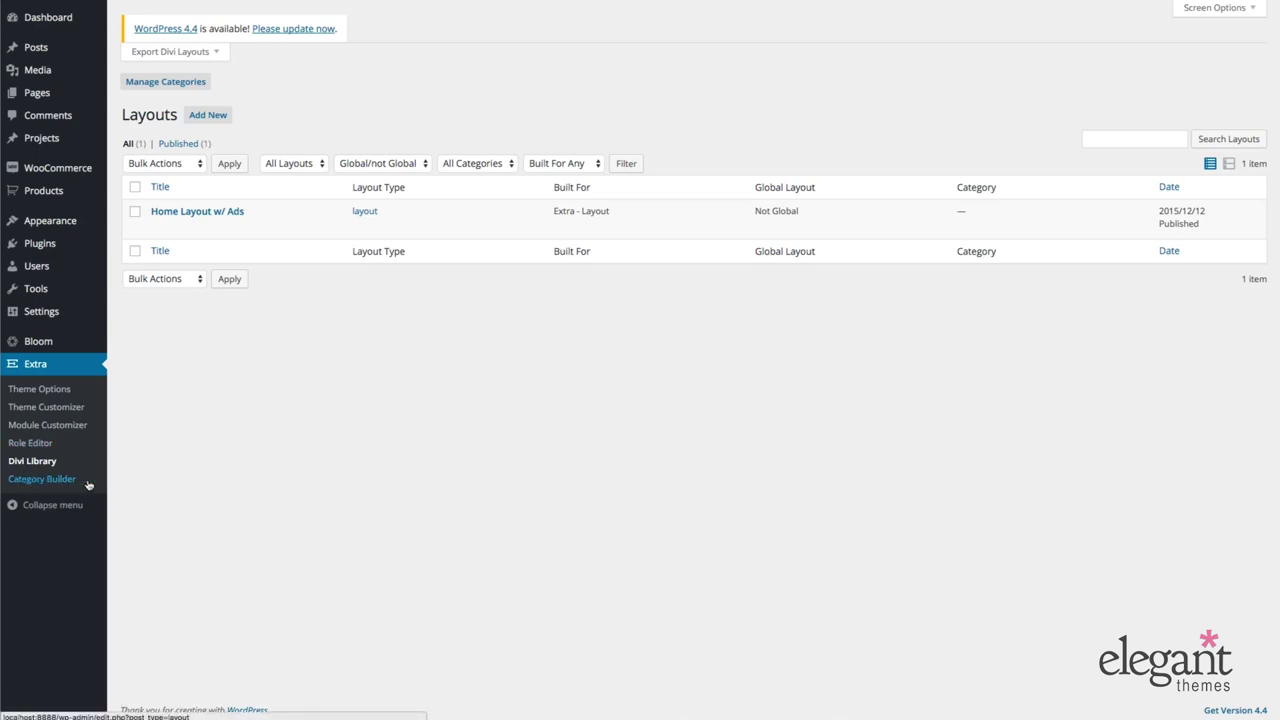
left_click(52, 484)
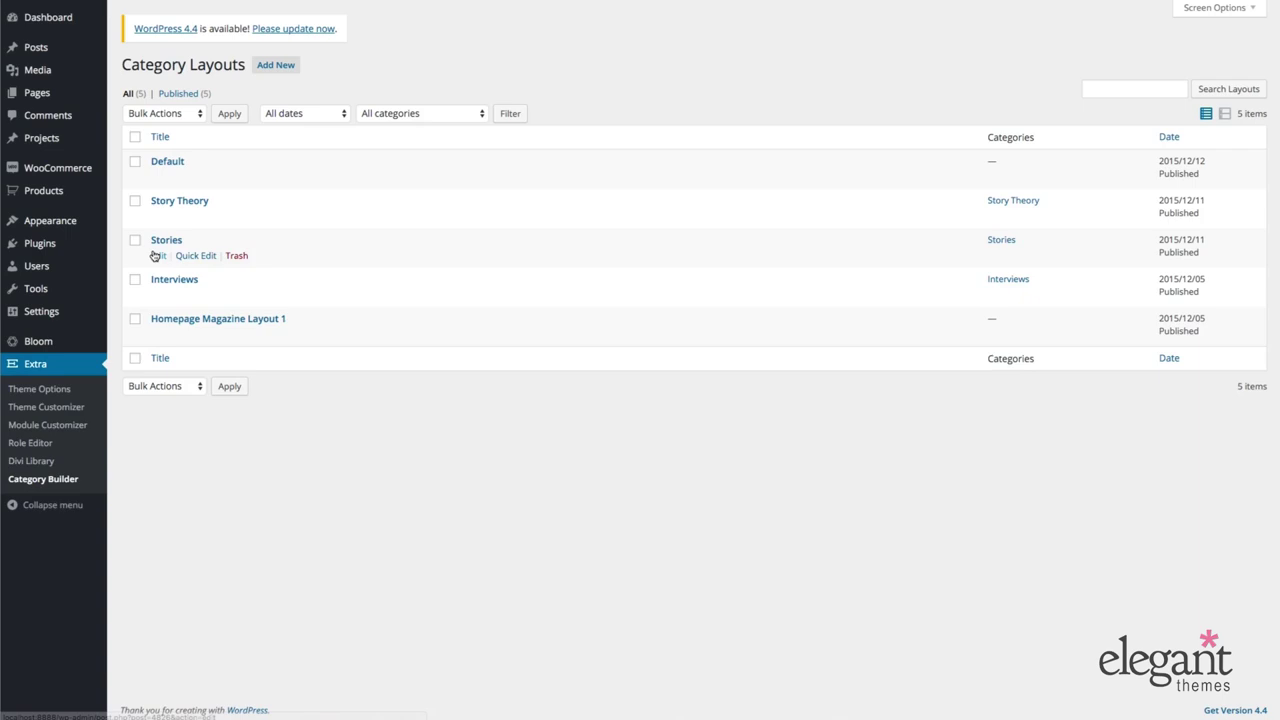
left_click(158, 334)
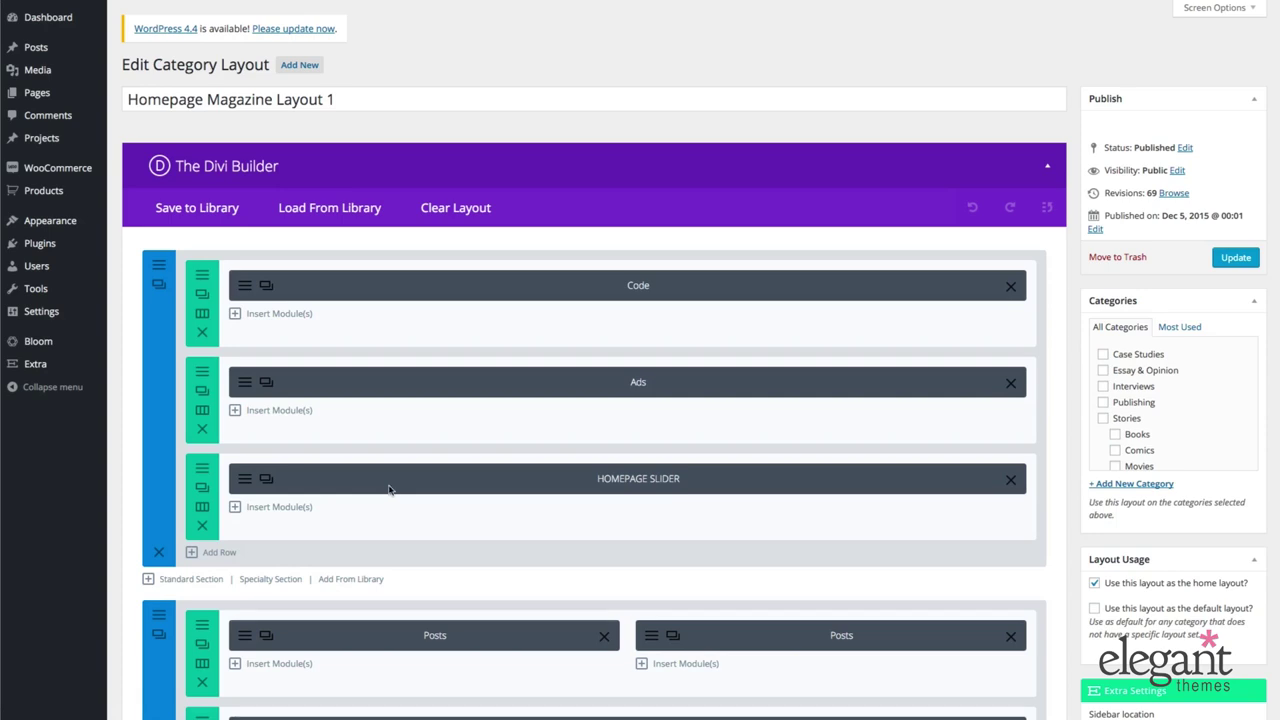
scroll(551, 40, "down", 1)
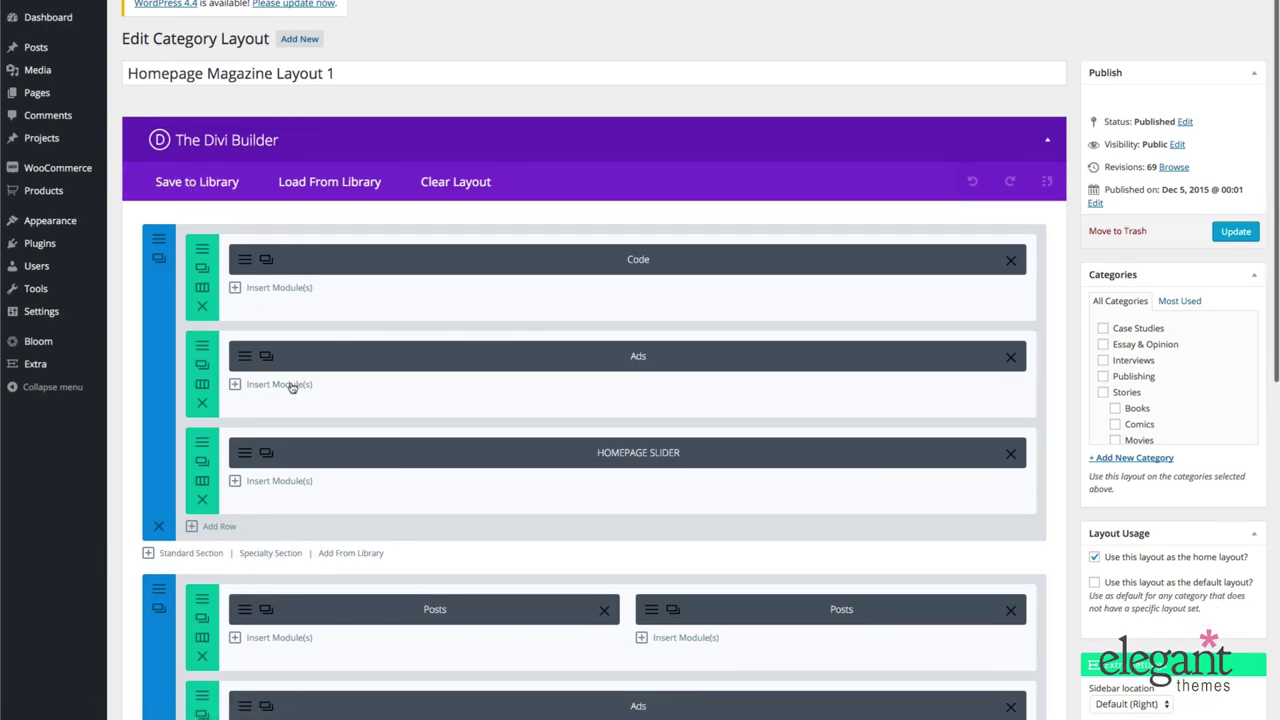
scroll(294, 383, "down", 10)
scroll(296, 375, "up", 10)
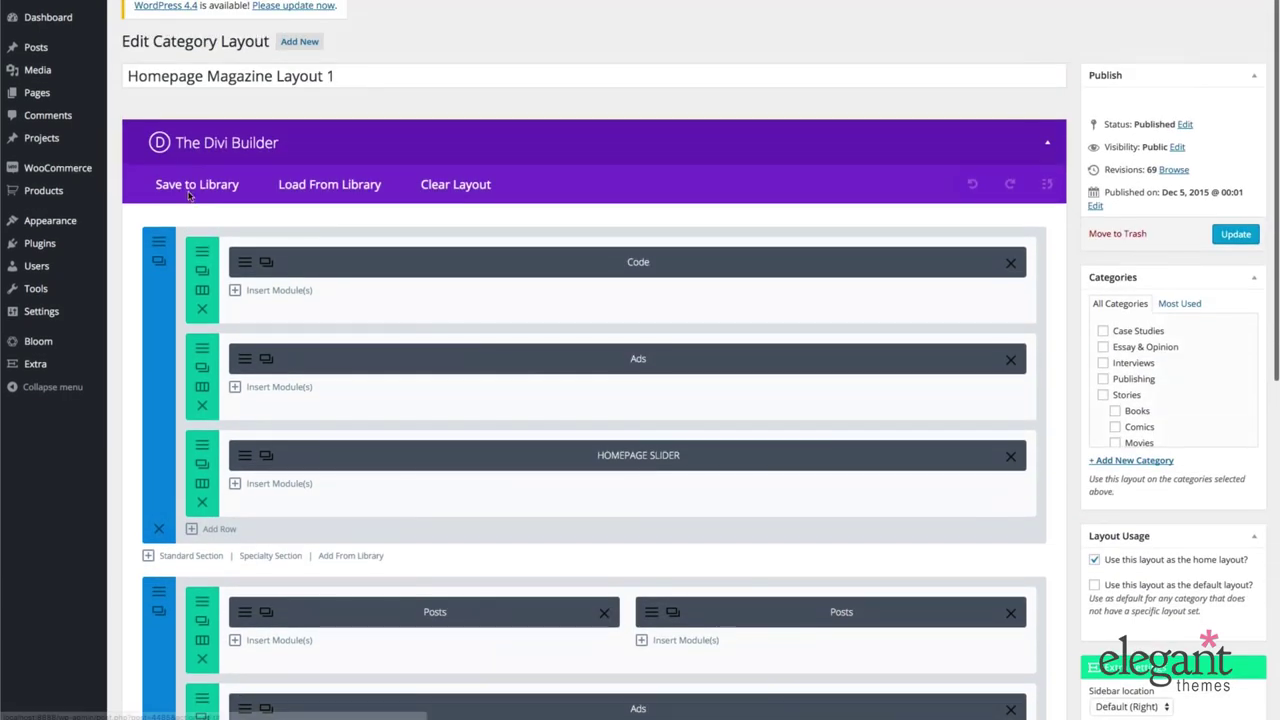
left_click(300, 186)
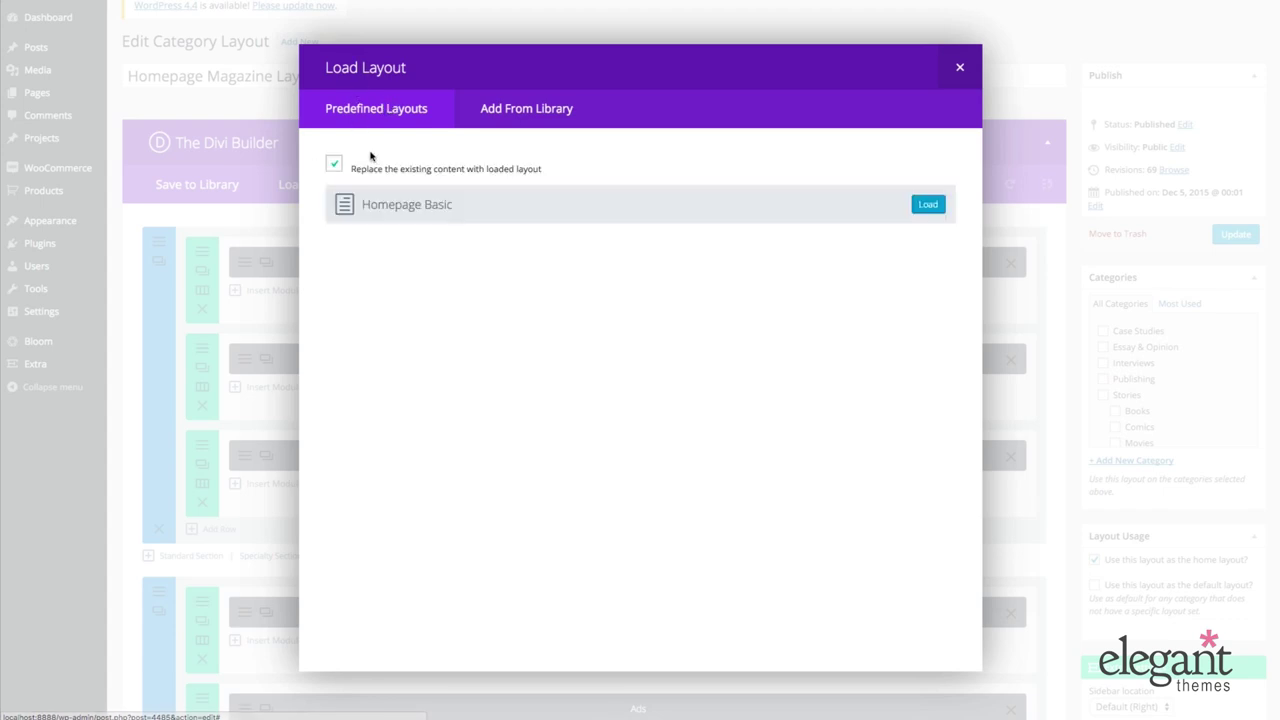
left_click(524, 108)
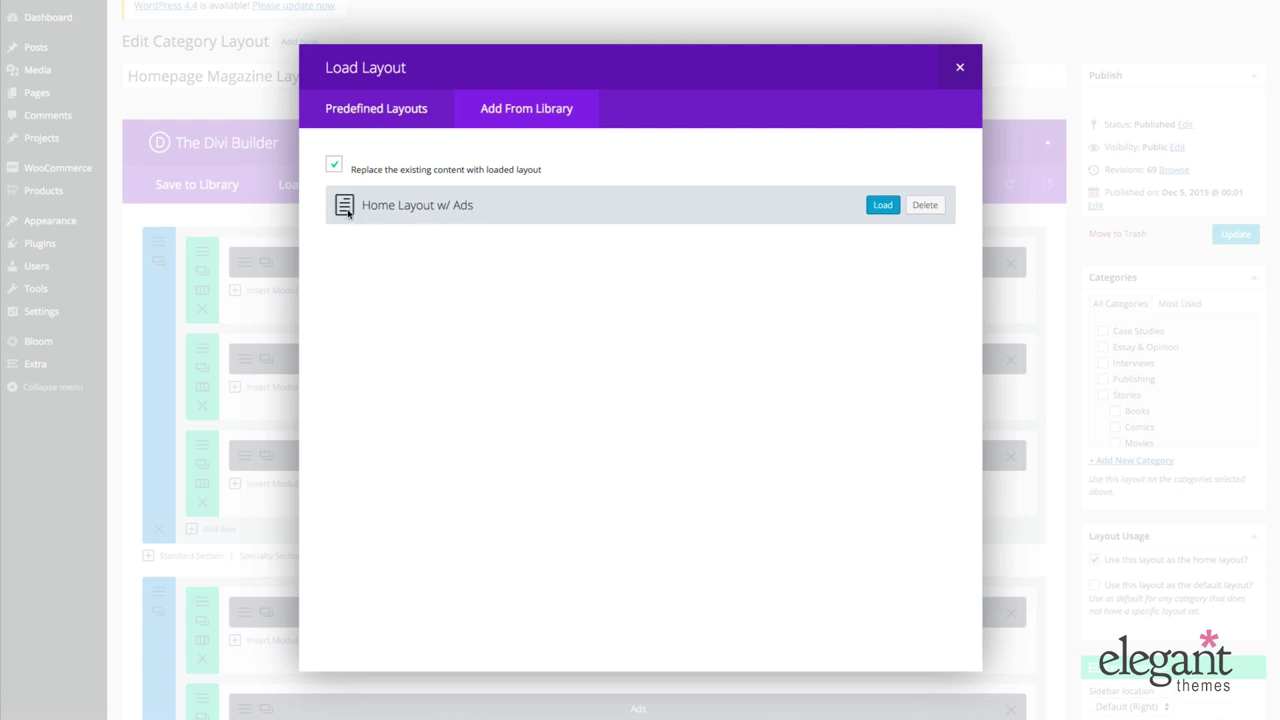
left_click(365, 106)
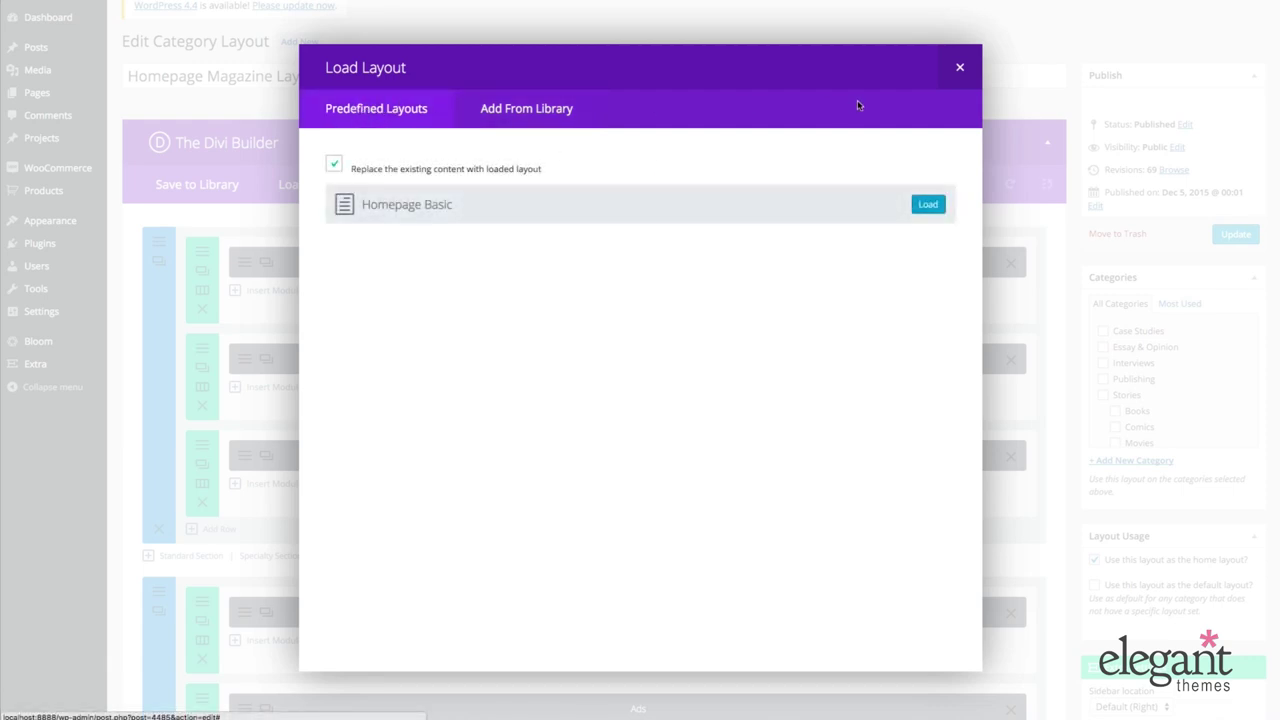
left_click(959, 67)
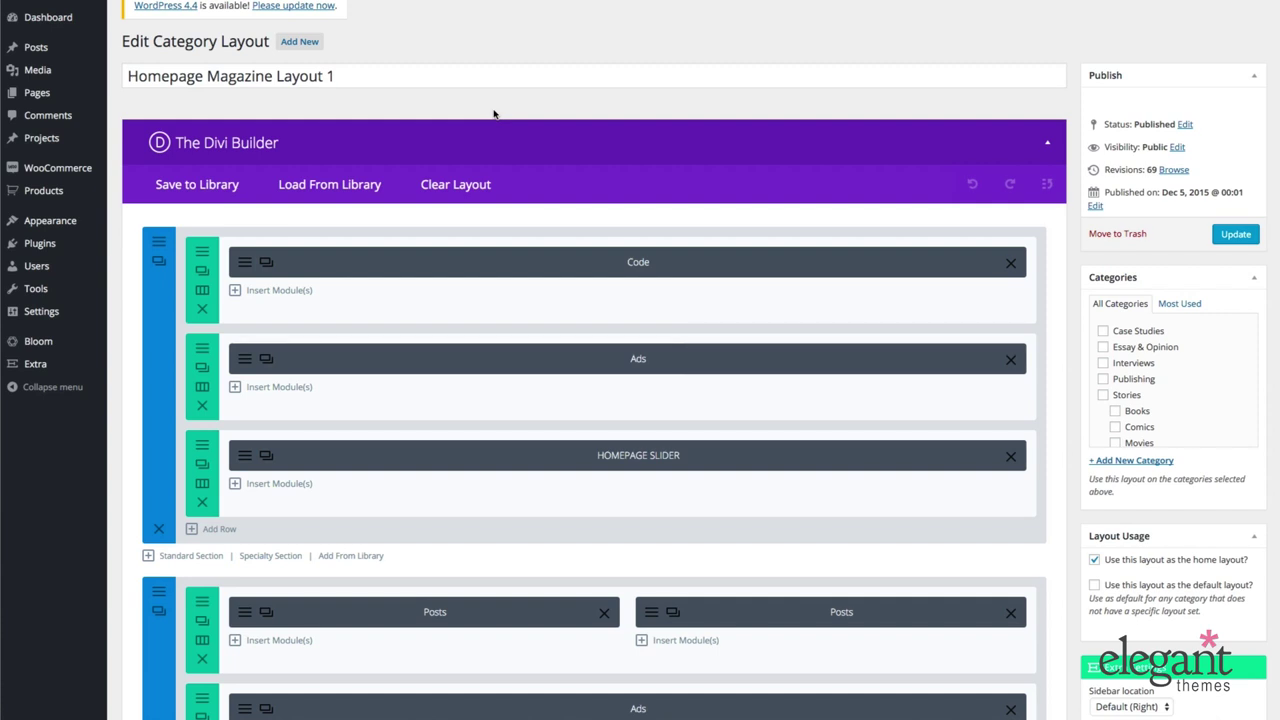
scroll(288, 229, "down", 1)
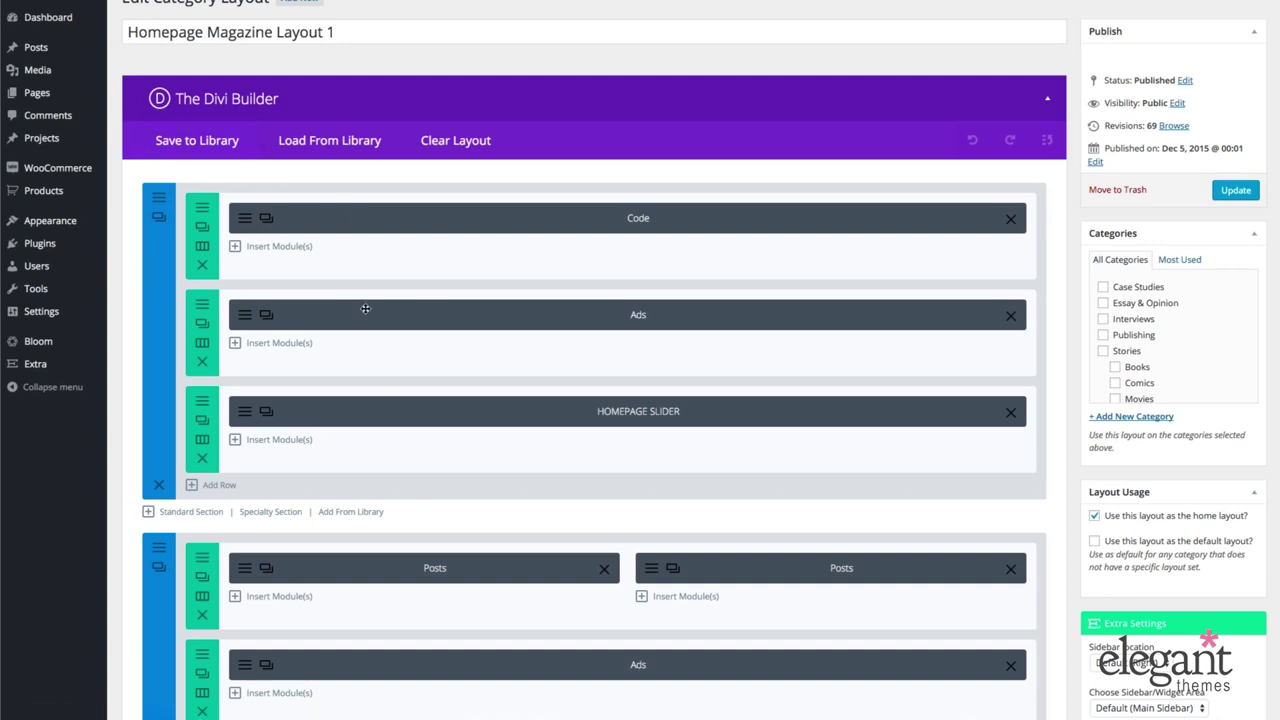
scroll(352, 412, "down", 2)
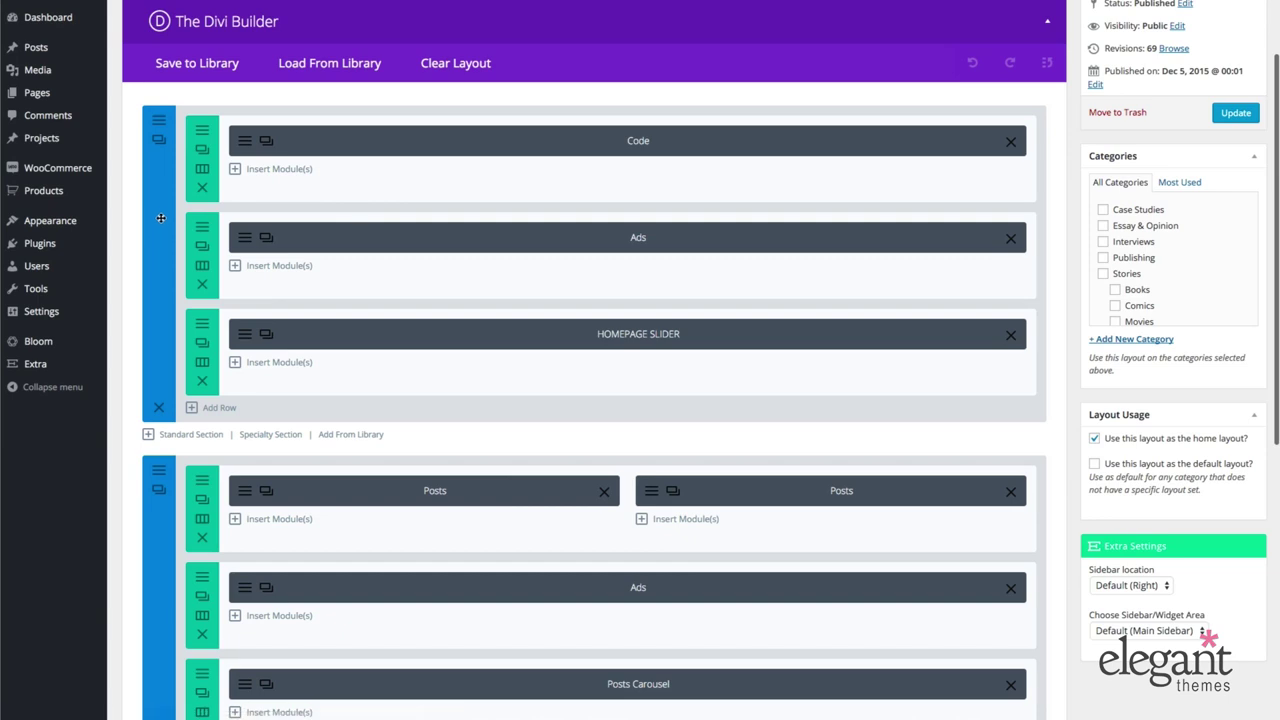
left_click_drag(162, 234, 160, 236)
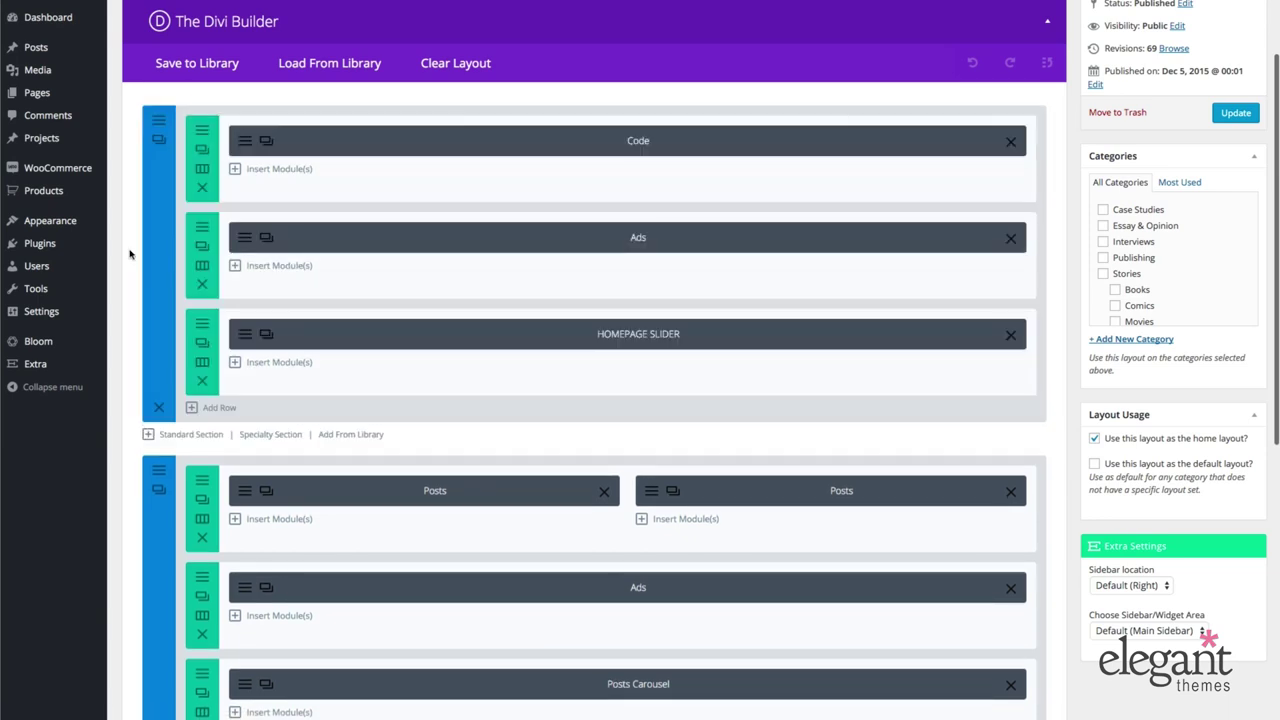
left_click(158, 124)
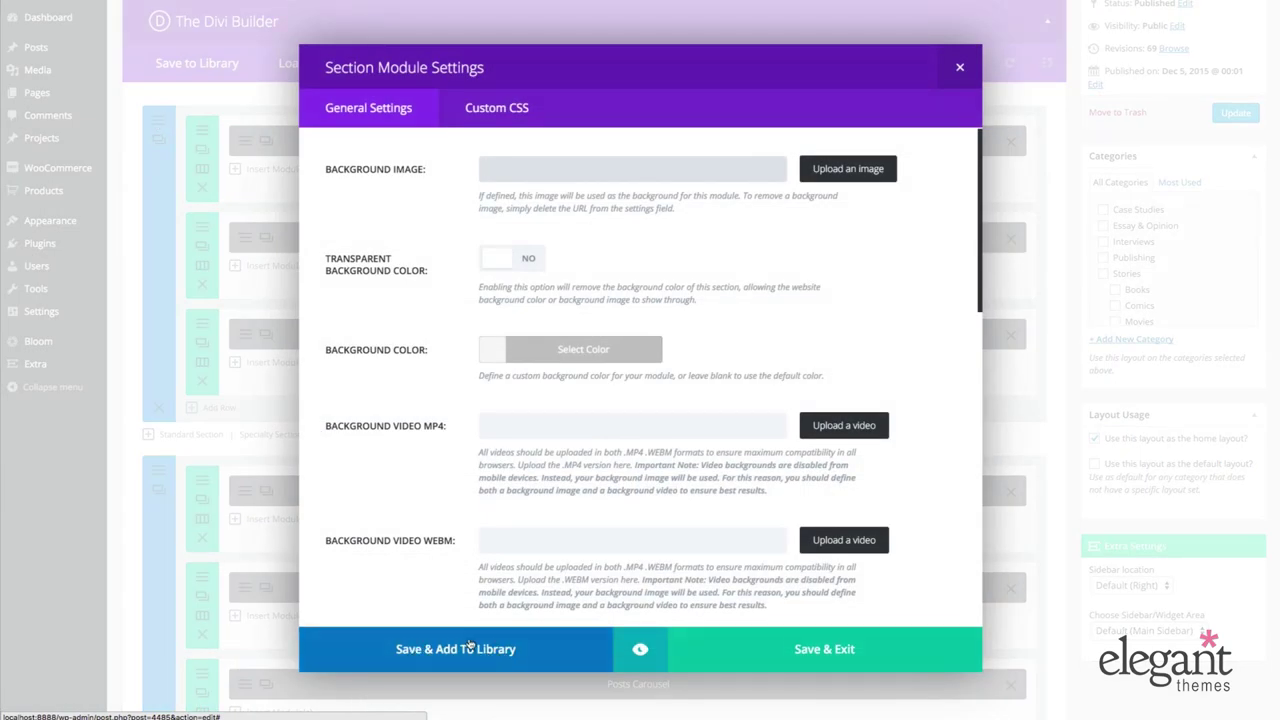
left_click(958, 68)
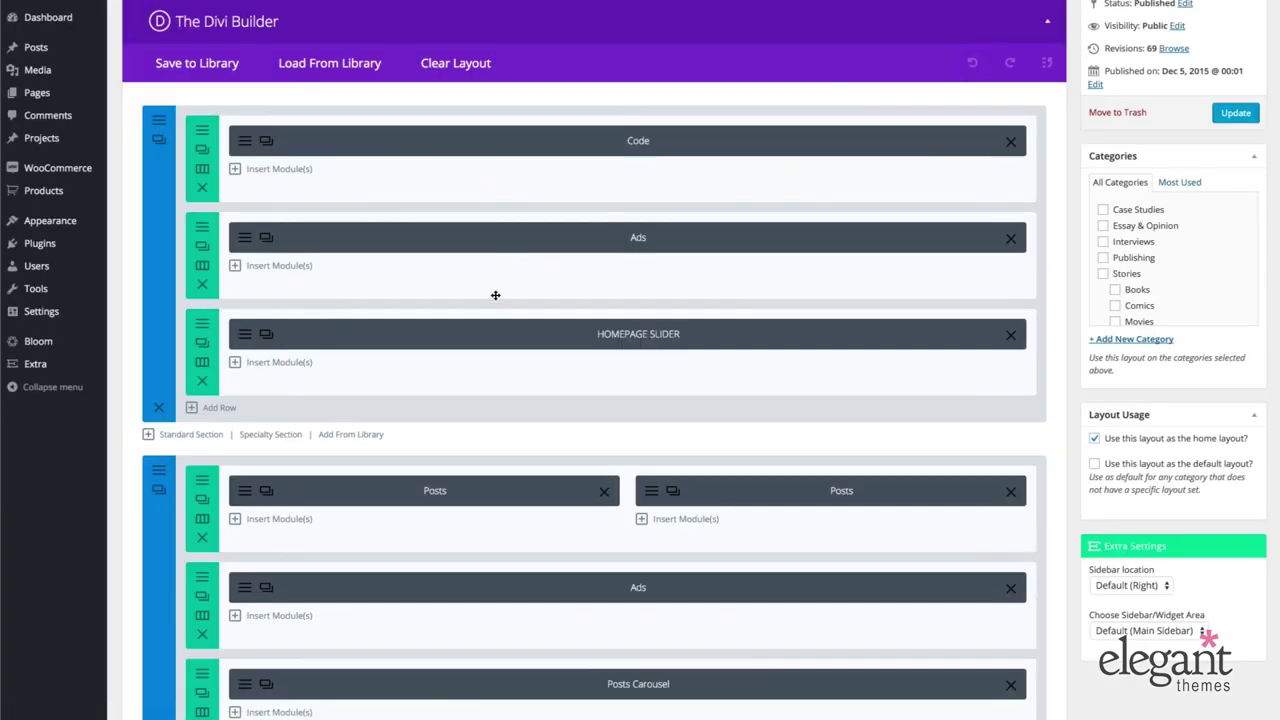
scroll(495, 295, "down", 1)
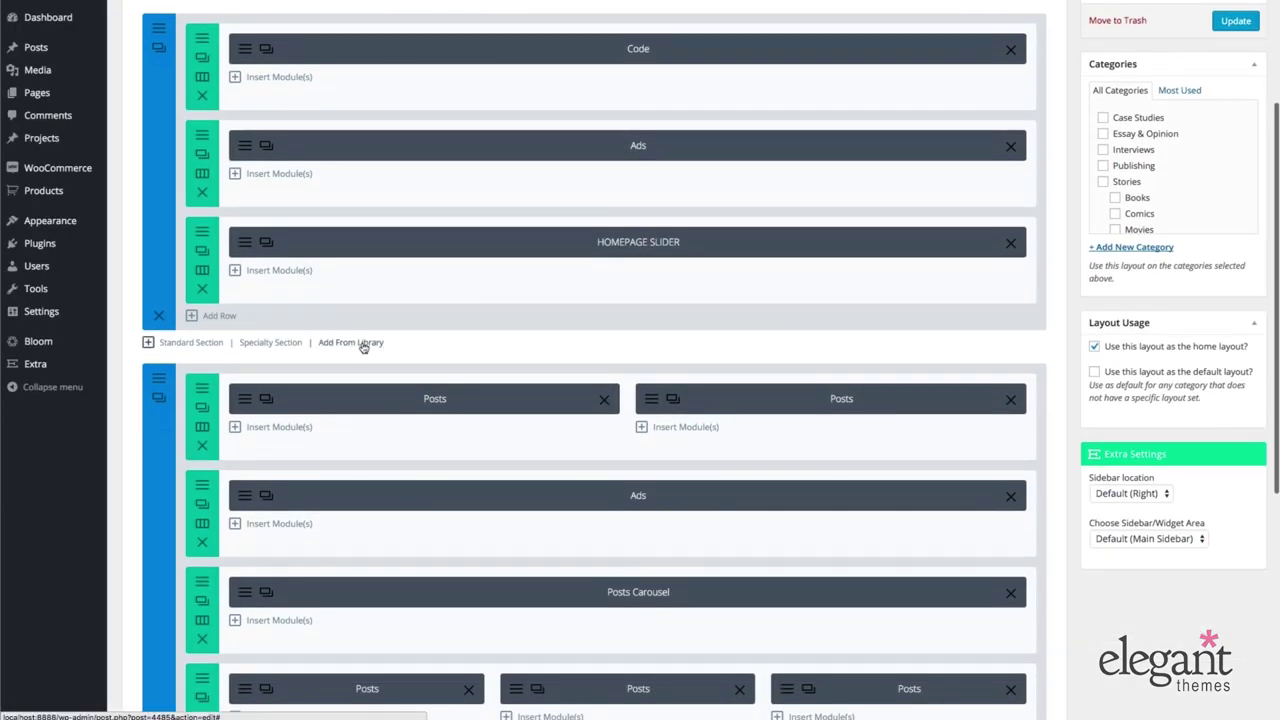
scroll(485, 346, "up", 2)
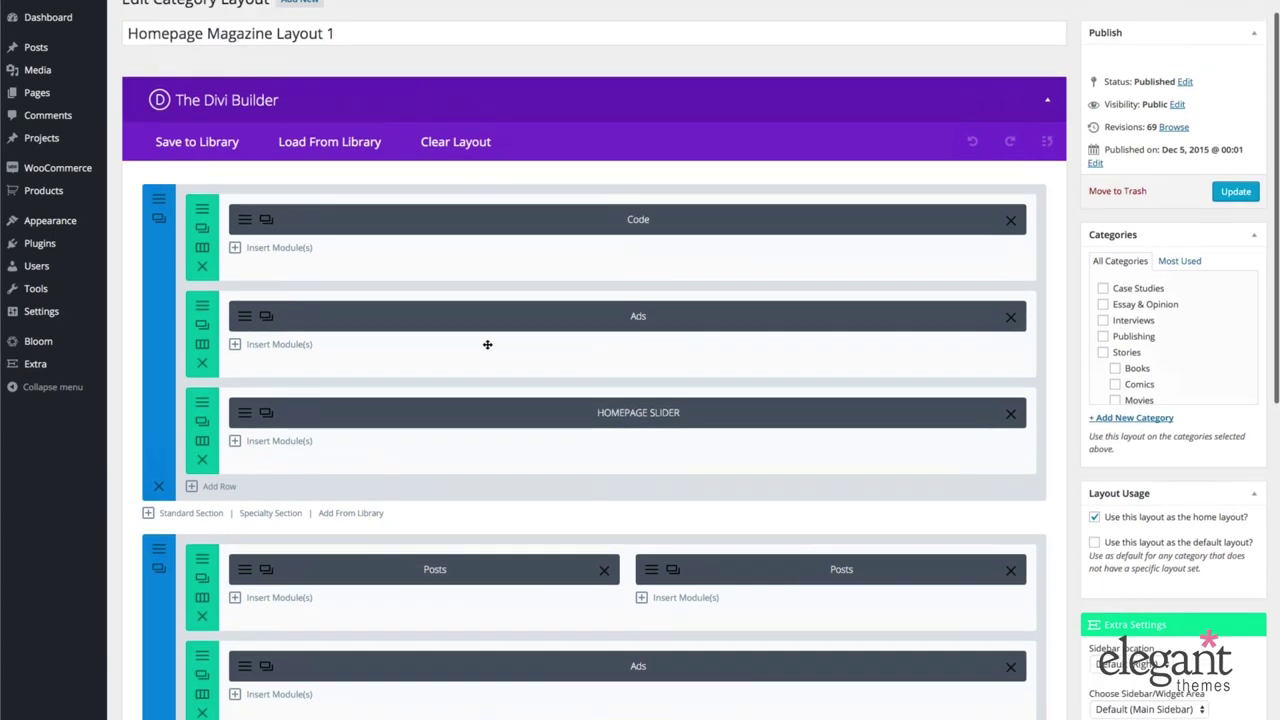
scroll(470, 345, "down", 1)
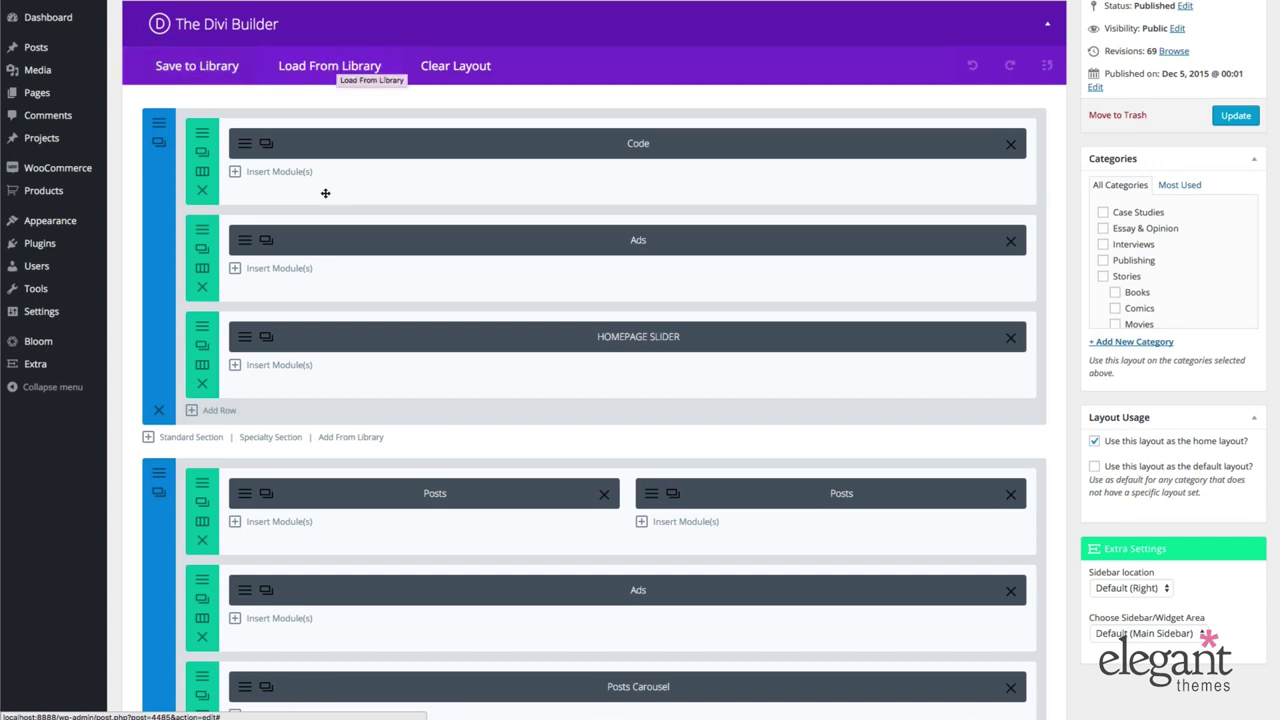
scroll(414, 202, "up", 2)
scroll(414, 202, "up", 1)
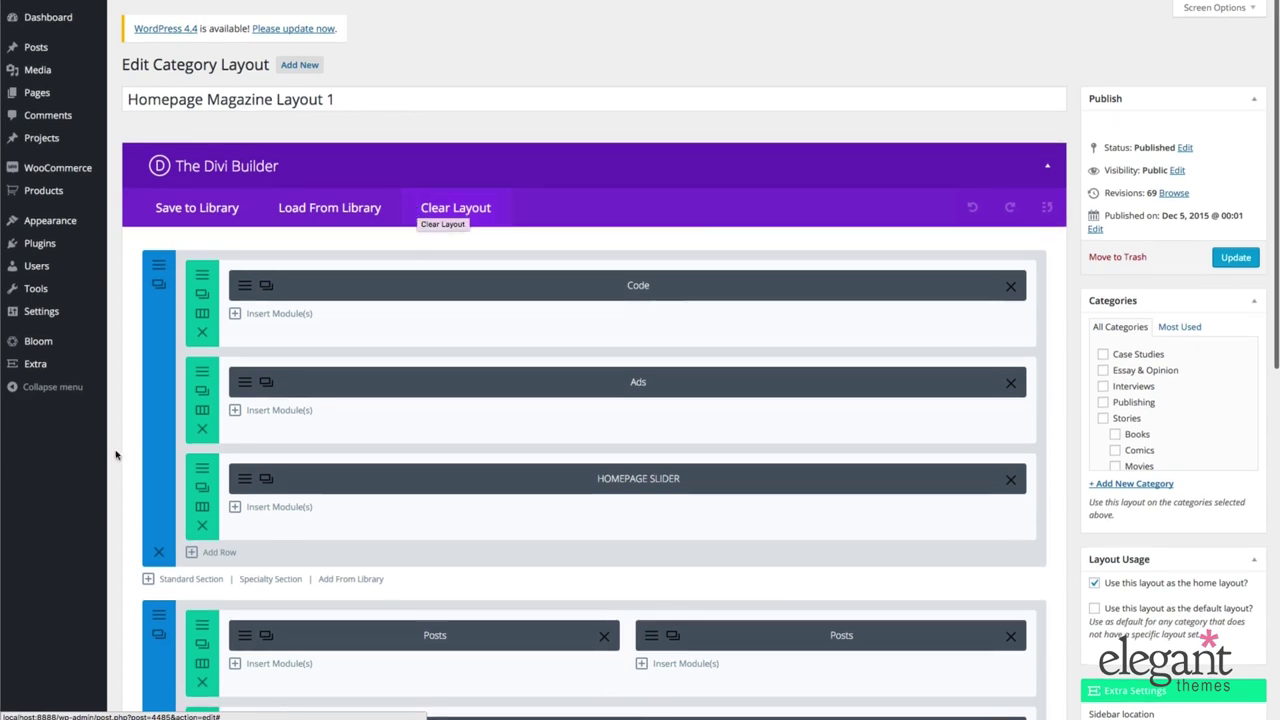
mouse_move(40, 364)
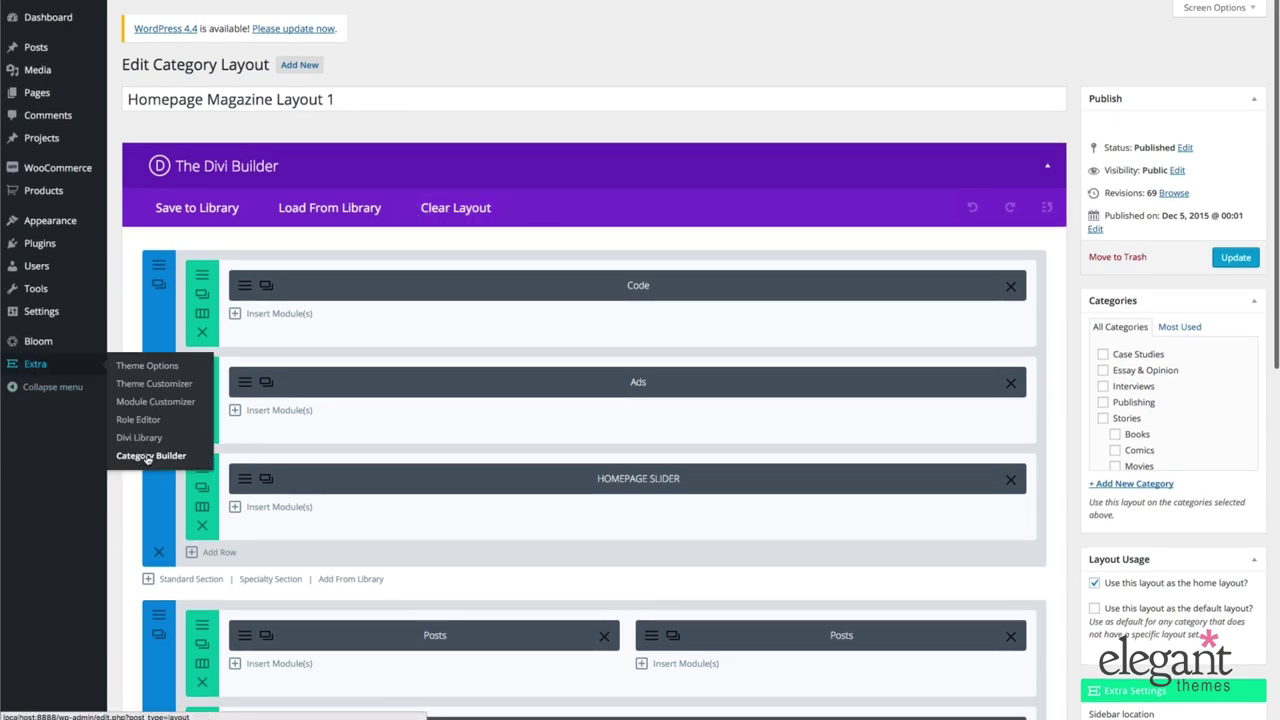
scroll(549, 172, "down", 2)
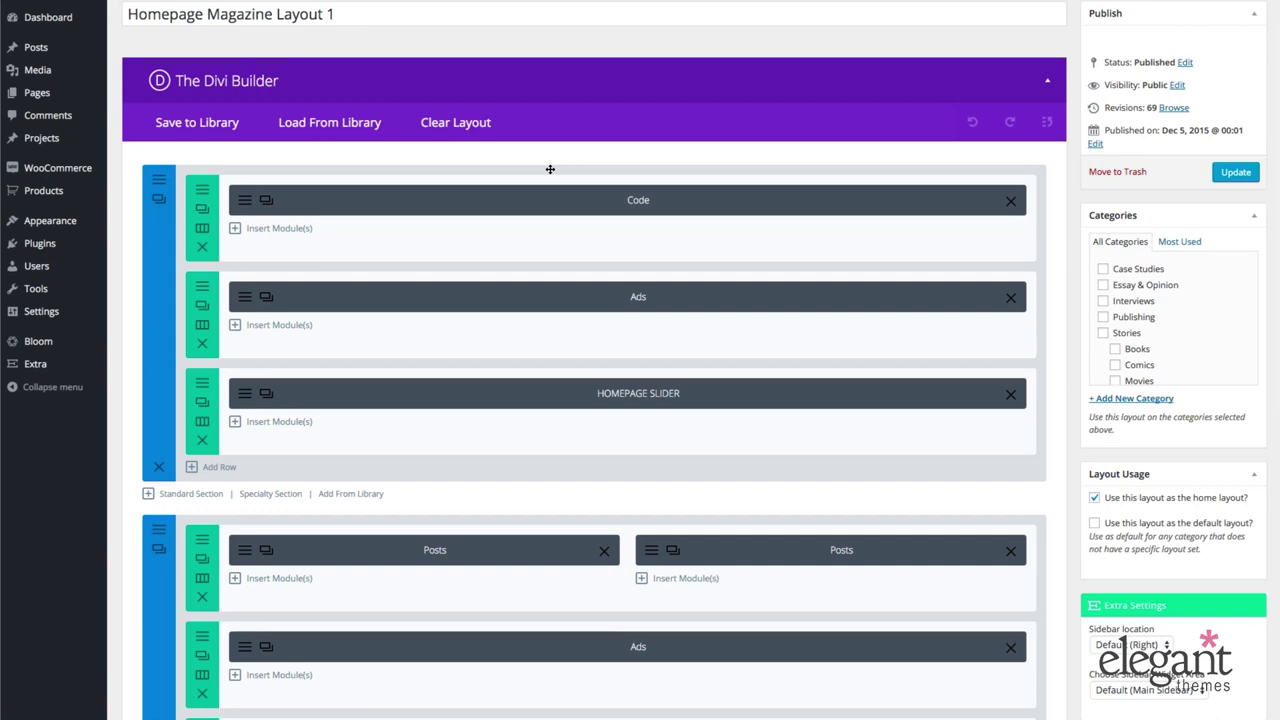
scroll(532, 200, "down", 1)
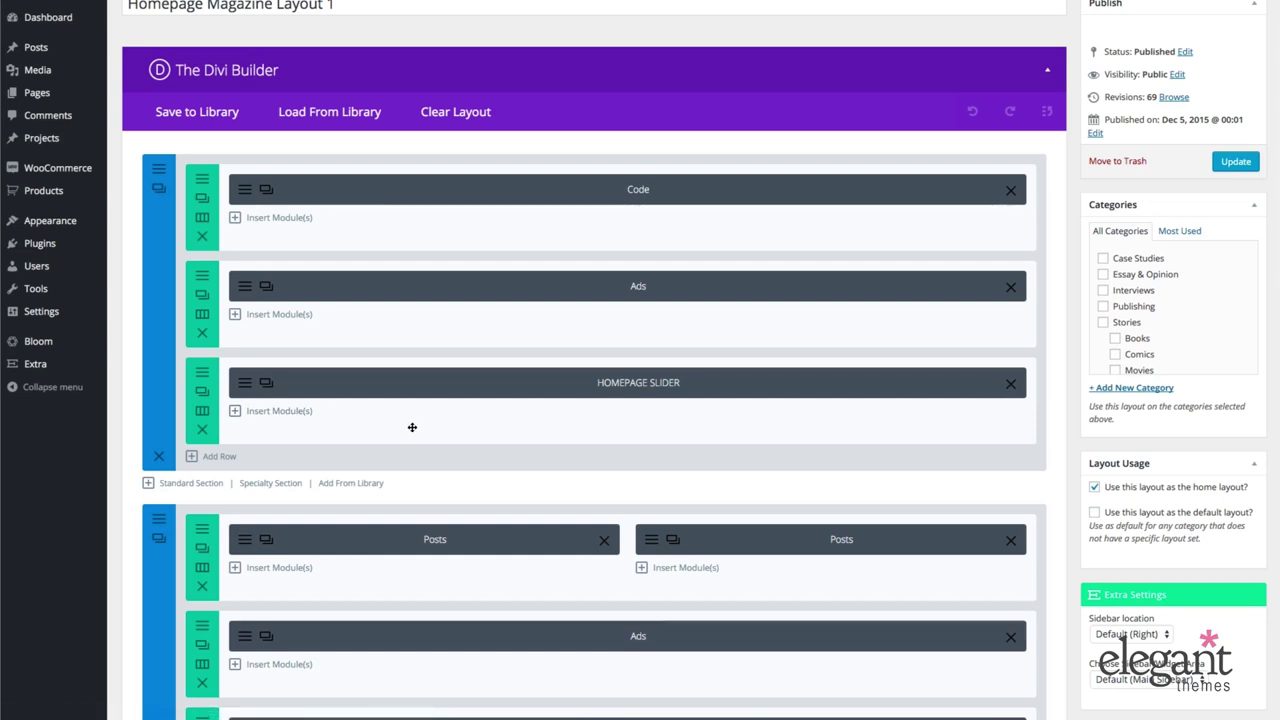
Insert a Posts module into the slider row and toggle its Current Category checkbox
left_click(279, 411)
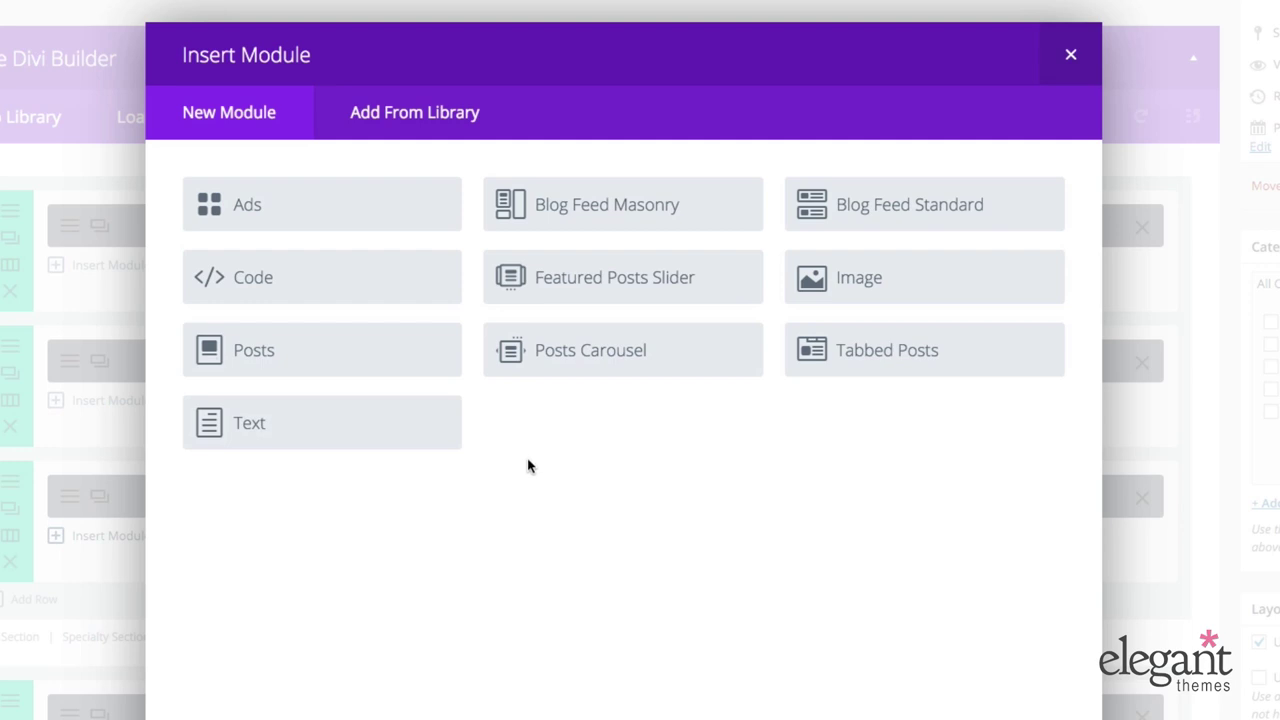
left_click(372, 362)
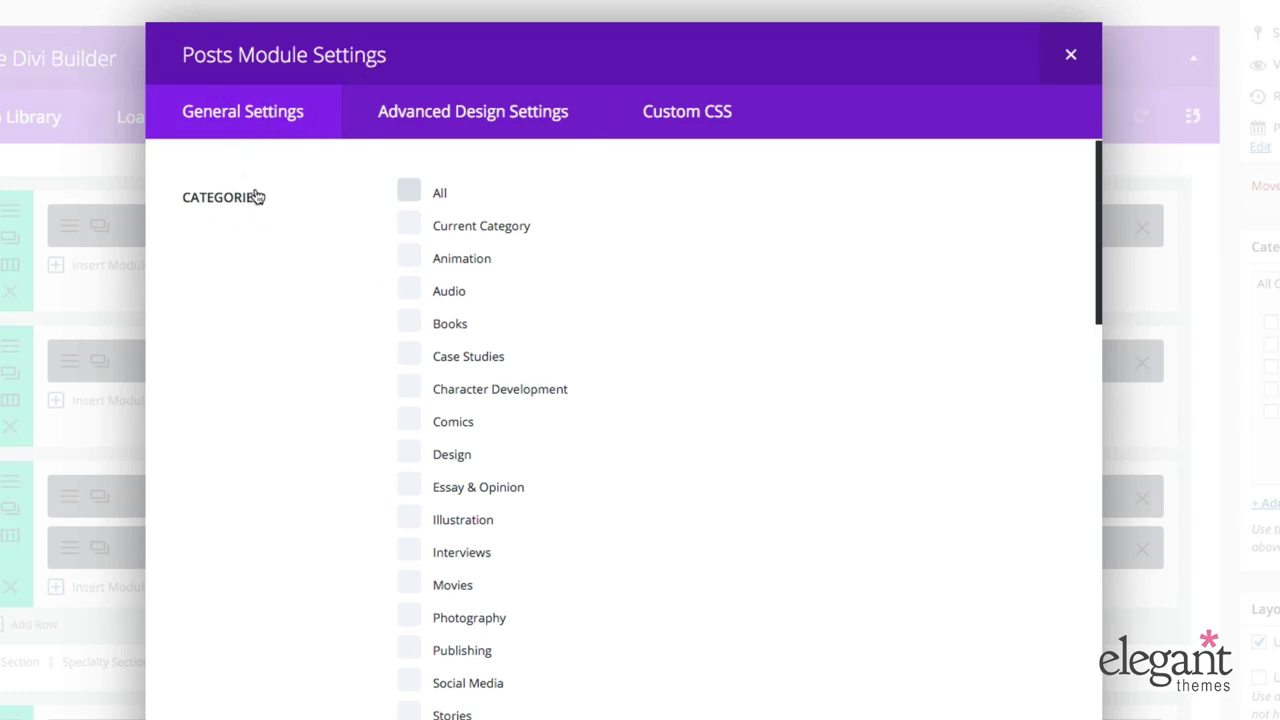
scroll(280, 257, "down", 3)
scroll(414, 231, "up", 2)
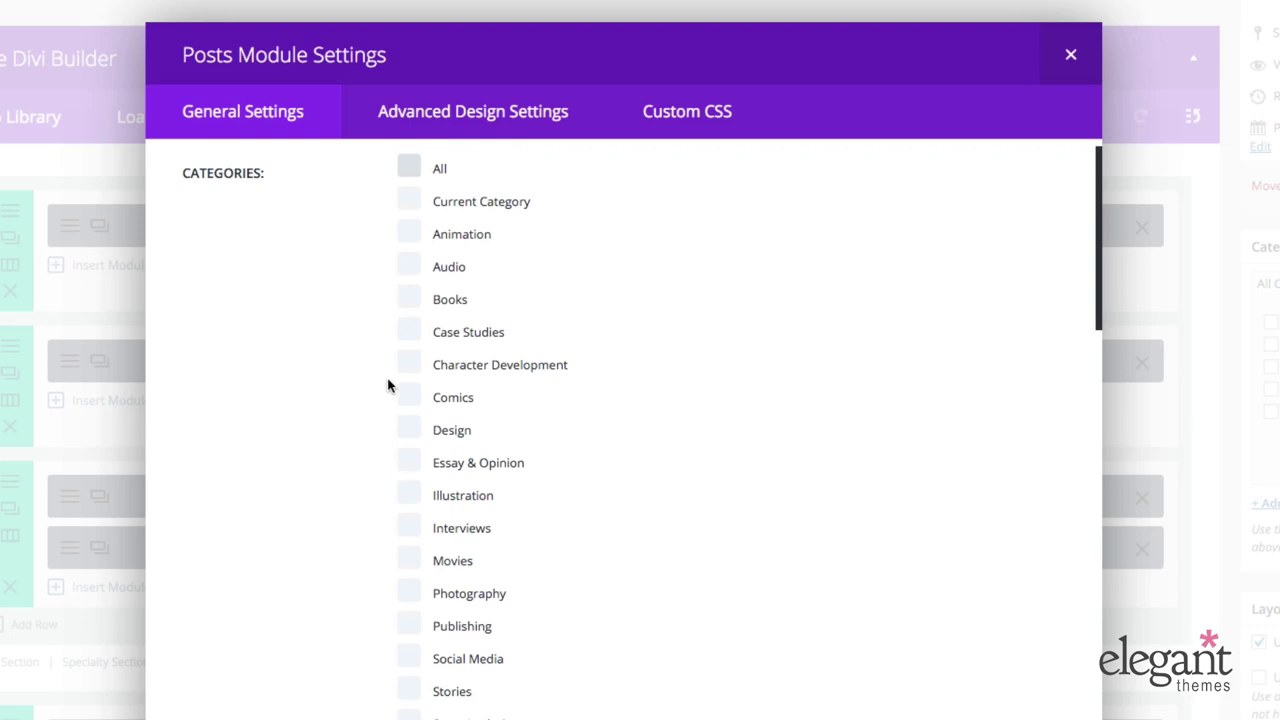
scroll(388, 386, "up", 1)
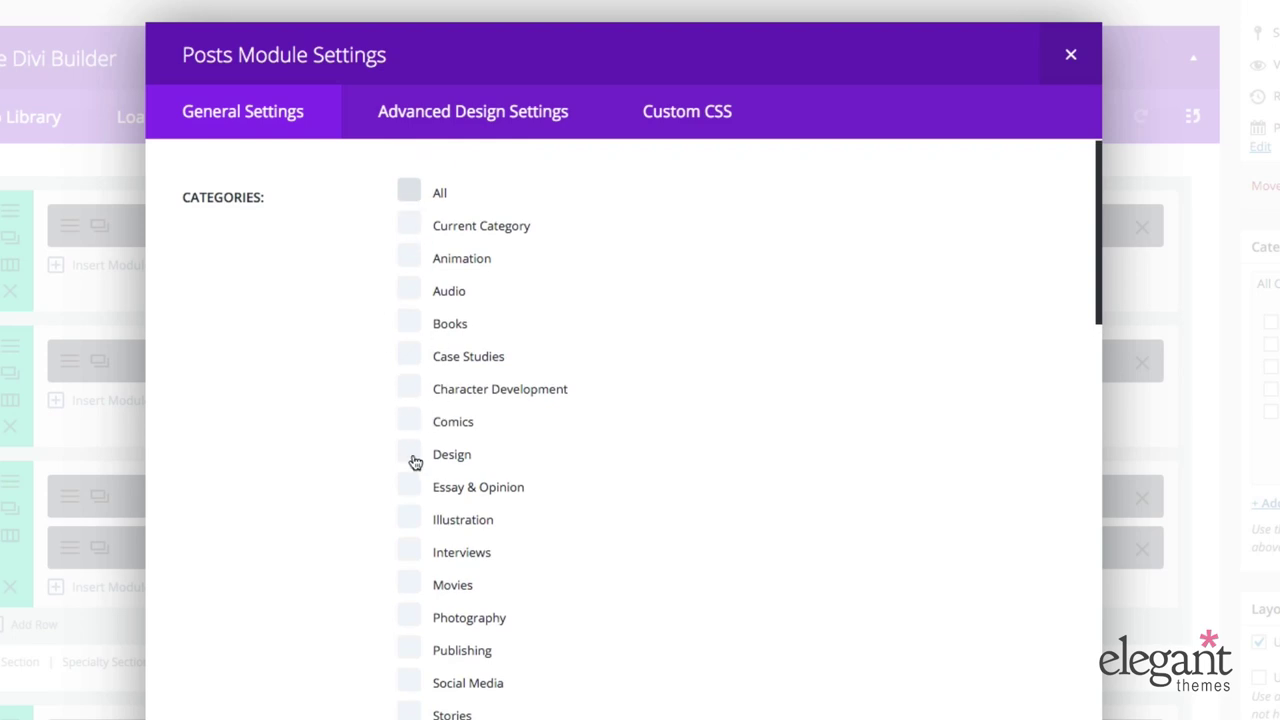
scroll(434, 603, "down", 1)
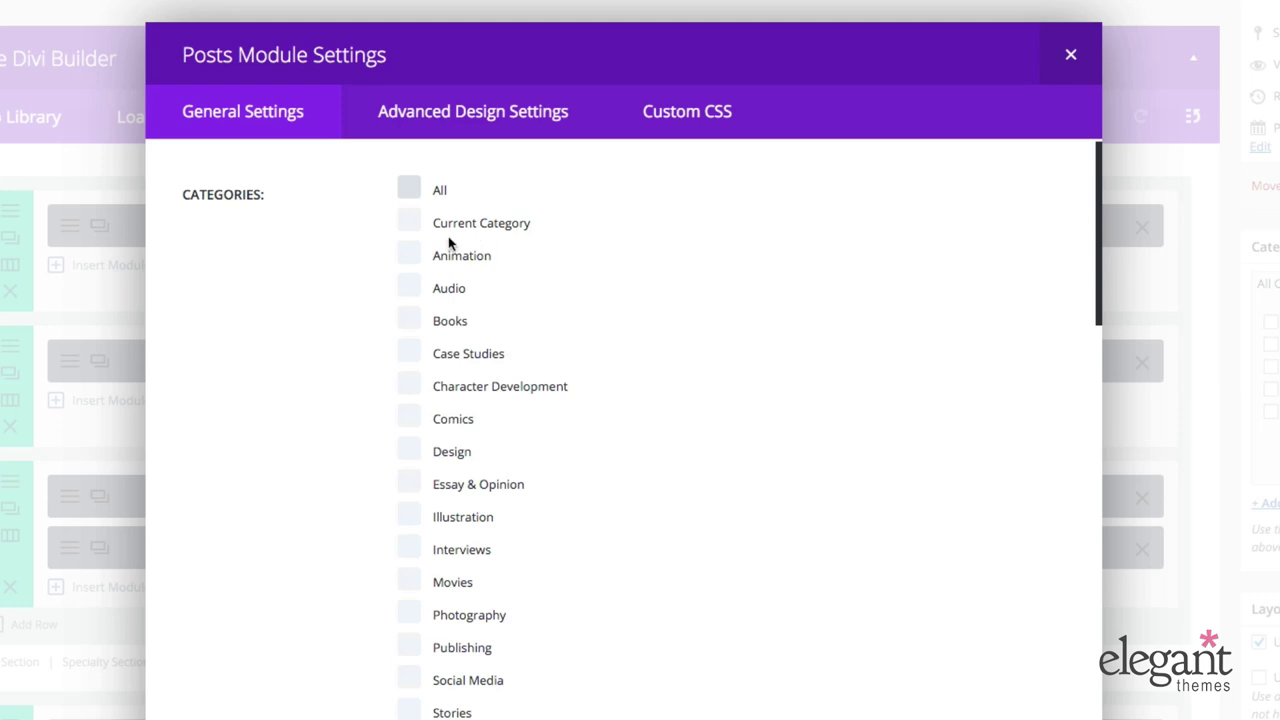
left_click(409, 222)
Close the Posts module settings, leaving it beneath Homepage Slider, and scroll through the layout
left_click(1070, 58)
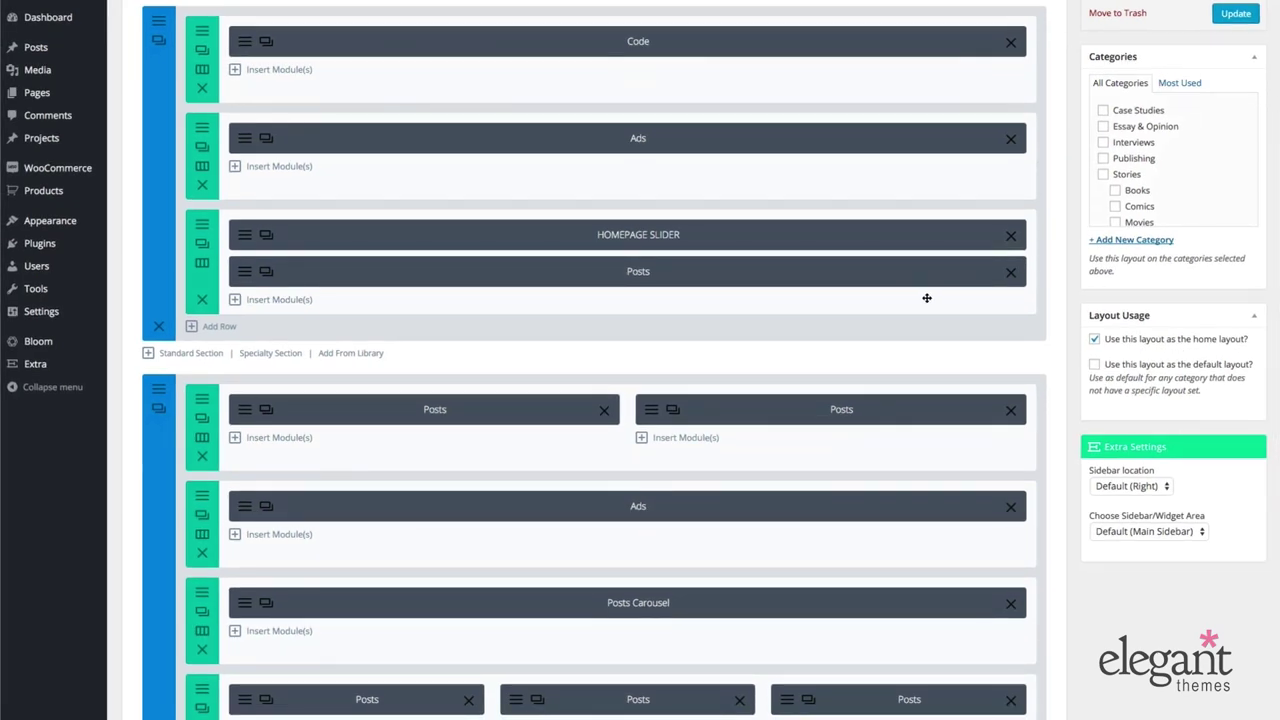
scroll(928, 298, "down", 1)
scroll(928, 298, "down", 1)
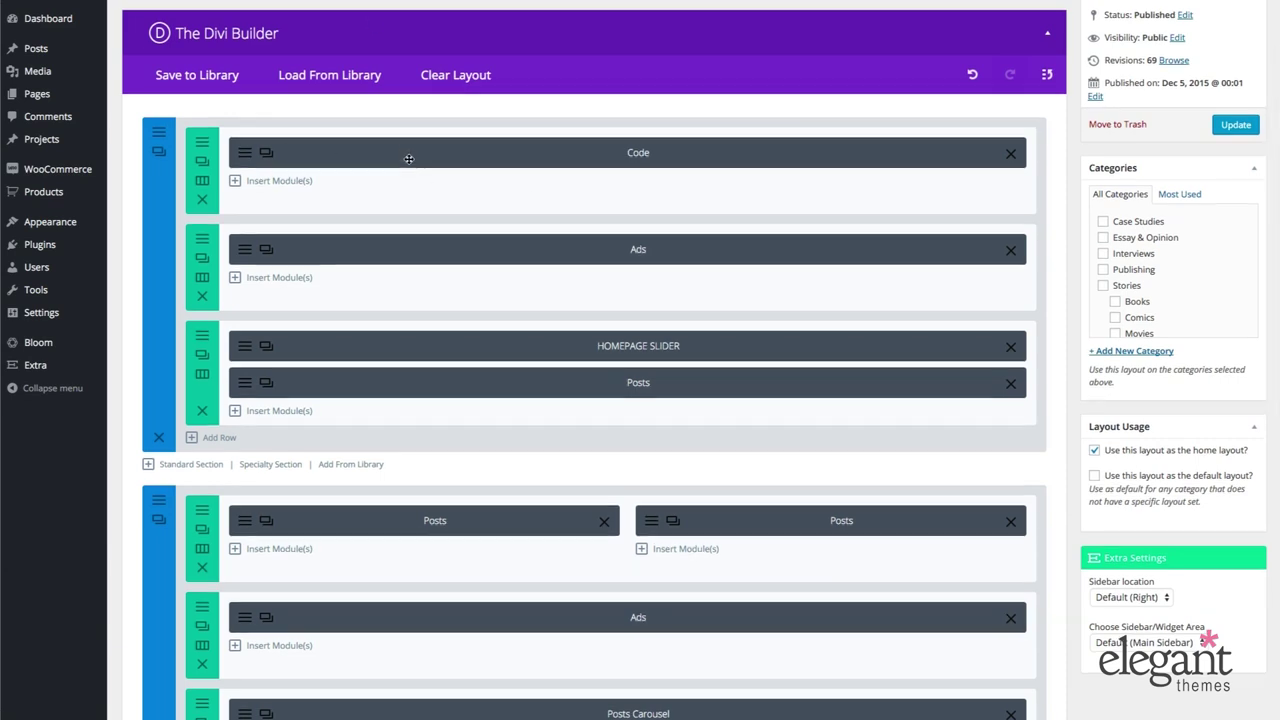
scroll(409, 159, "up", 1)
scroll(409, 159, "down", 2)
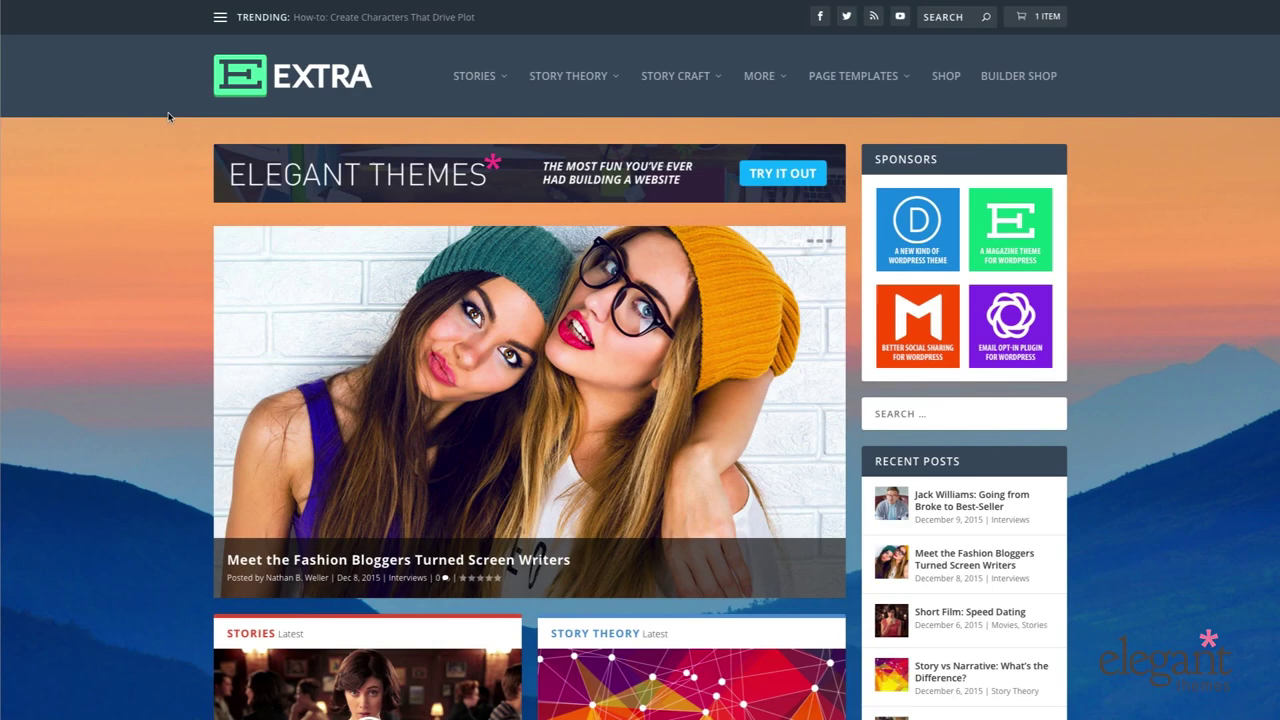
scroll(111, 186, "down", 7)
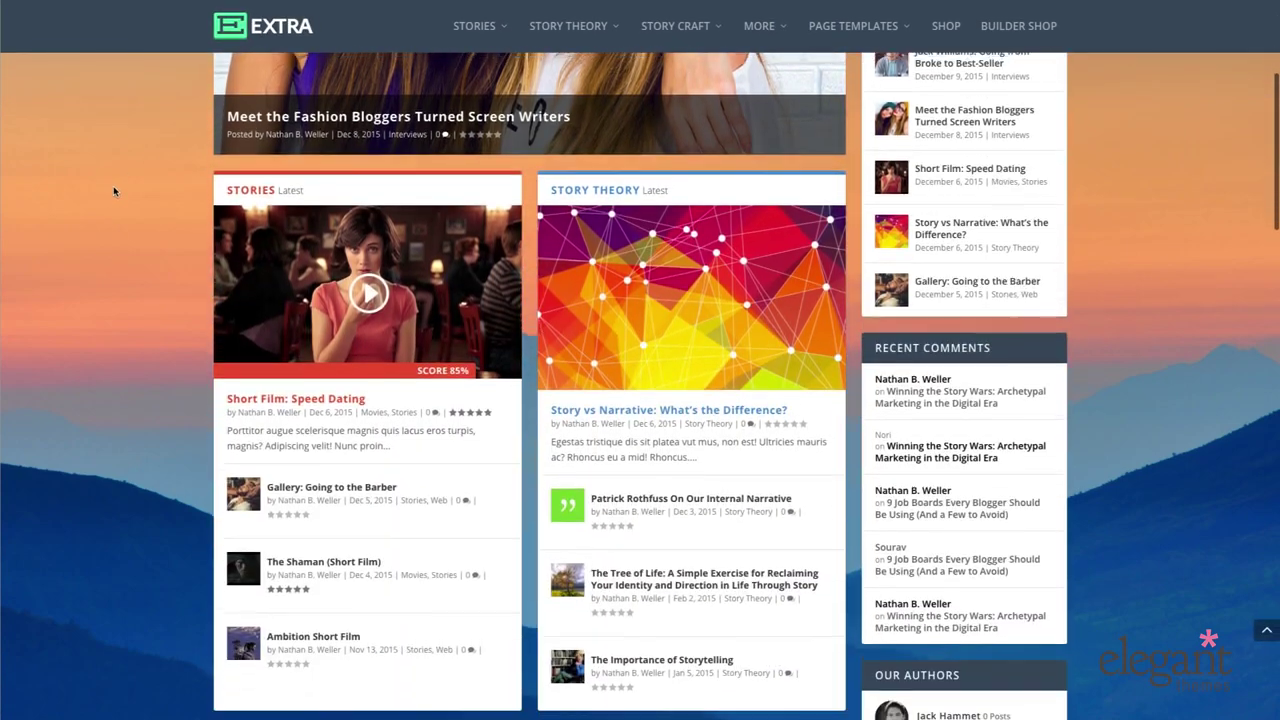
scroll(114, 190, "down", 4)
scroll(114, 190, "up", 10)
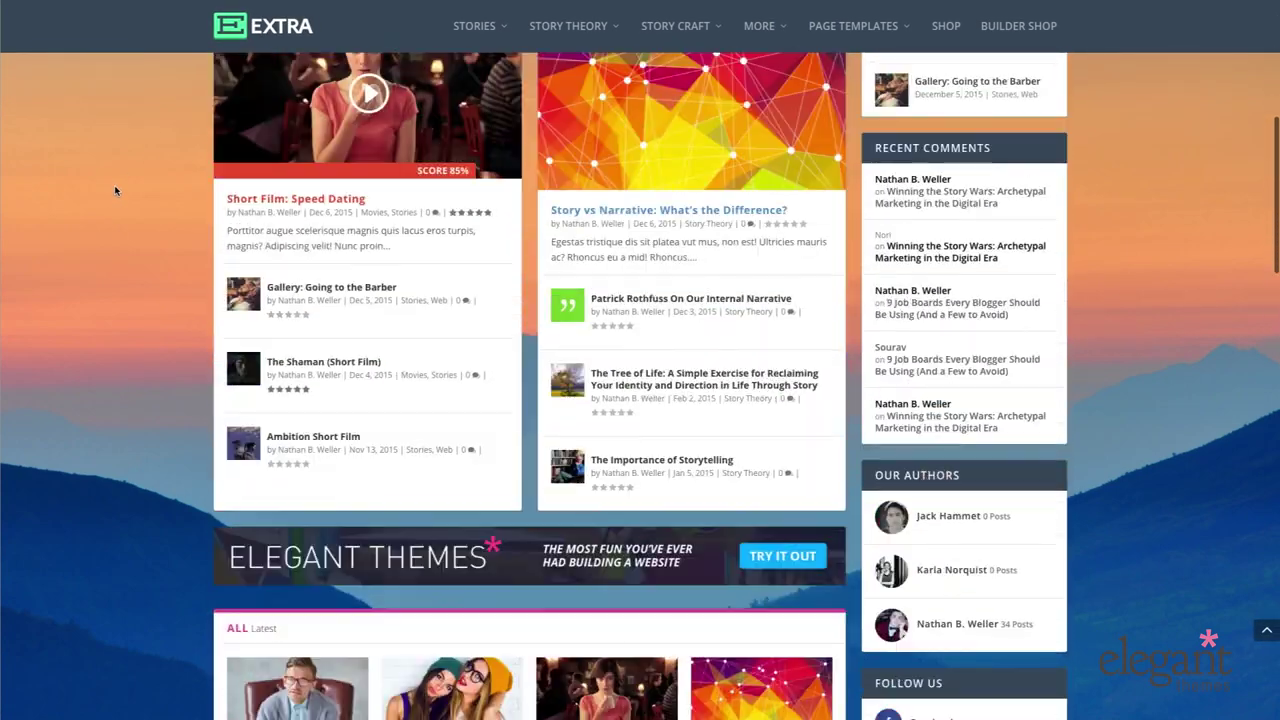
scroll(114, 184, "up", 3)
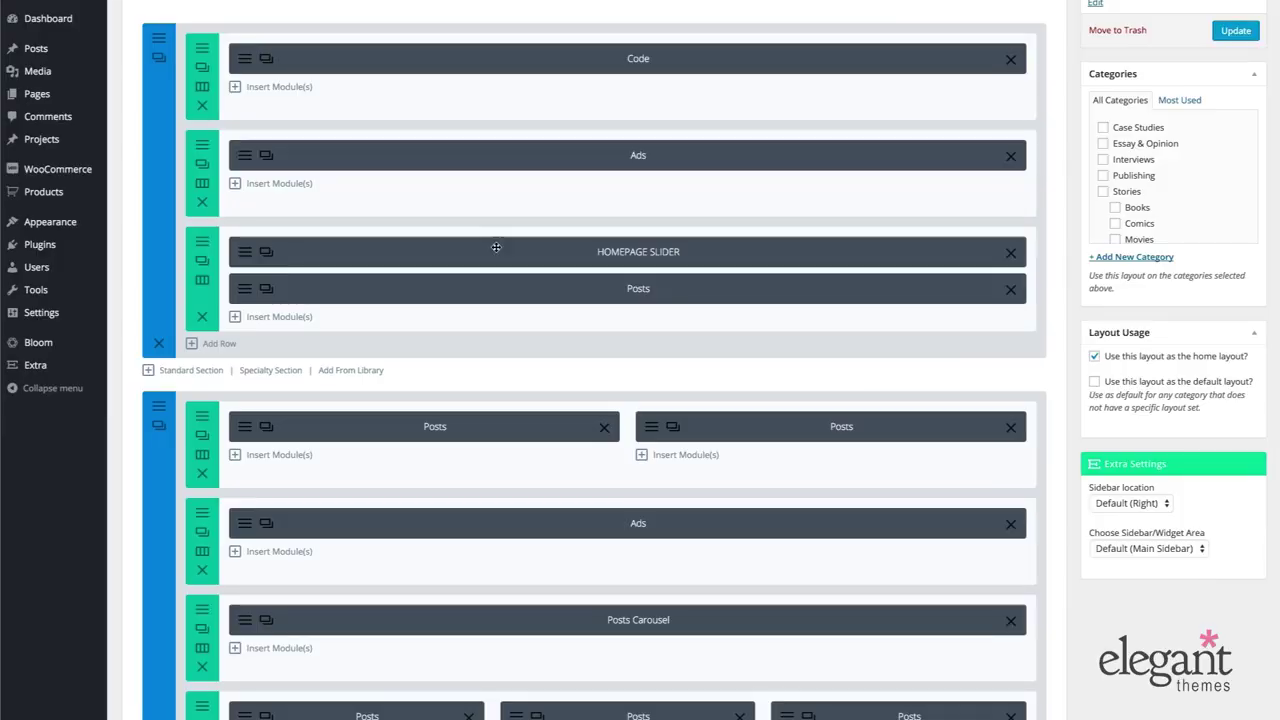
scroll(760, 314, "down", 1)
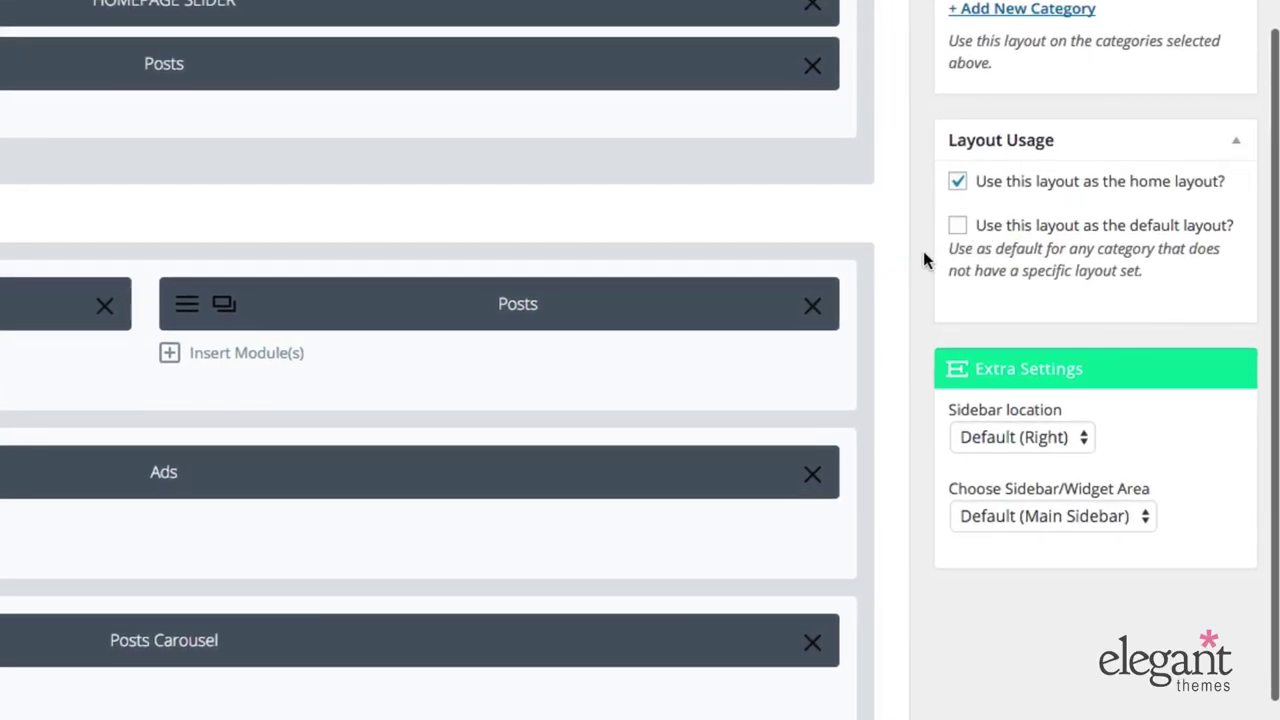
scroll(922, 252, "up", 3)
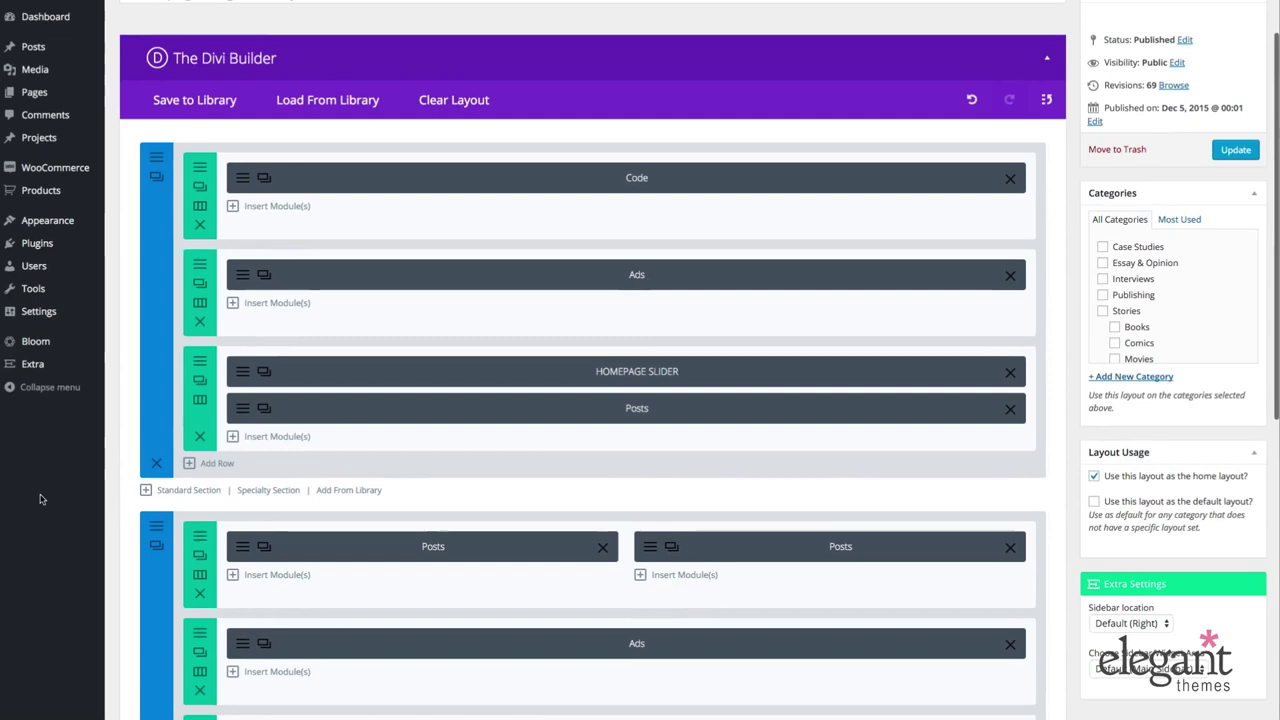
mouse_move(80, 360)
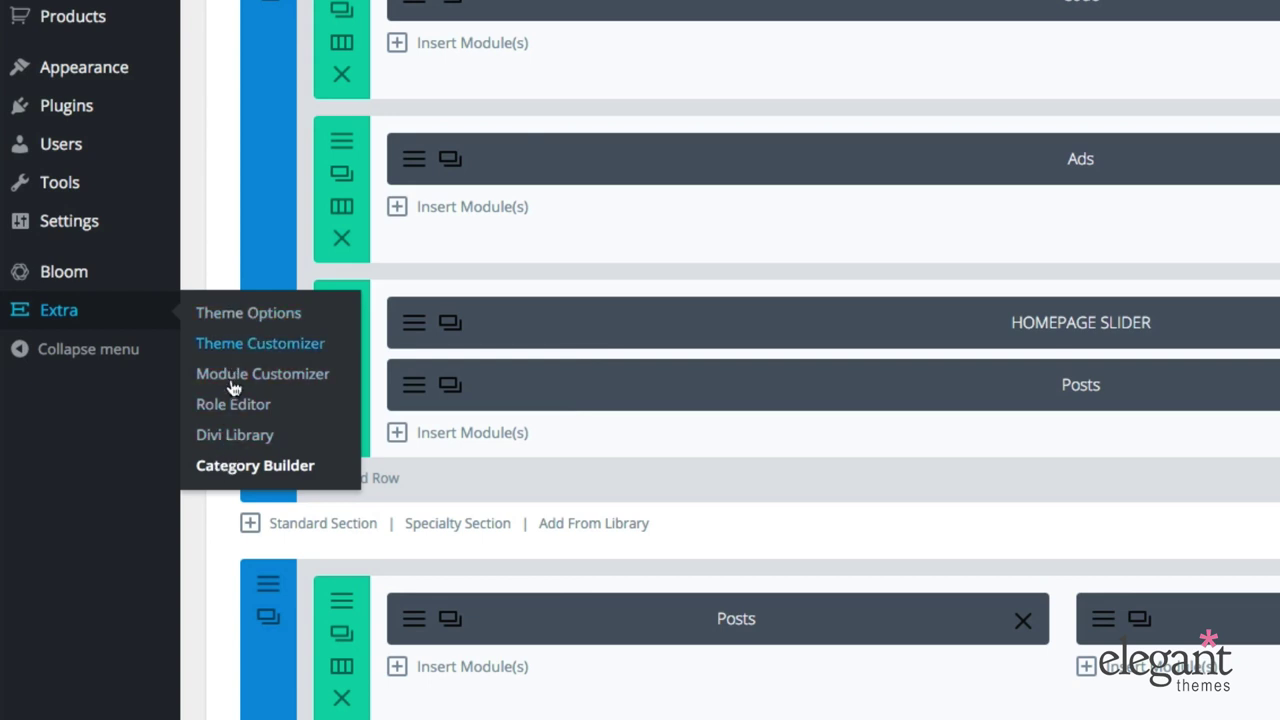
left_click(230, 468)
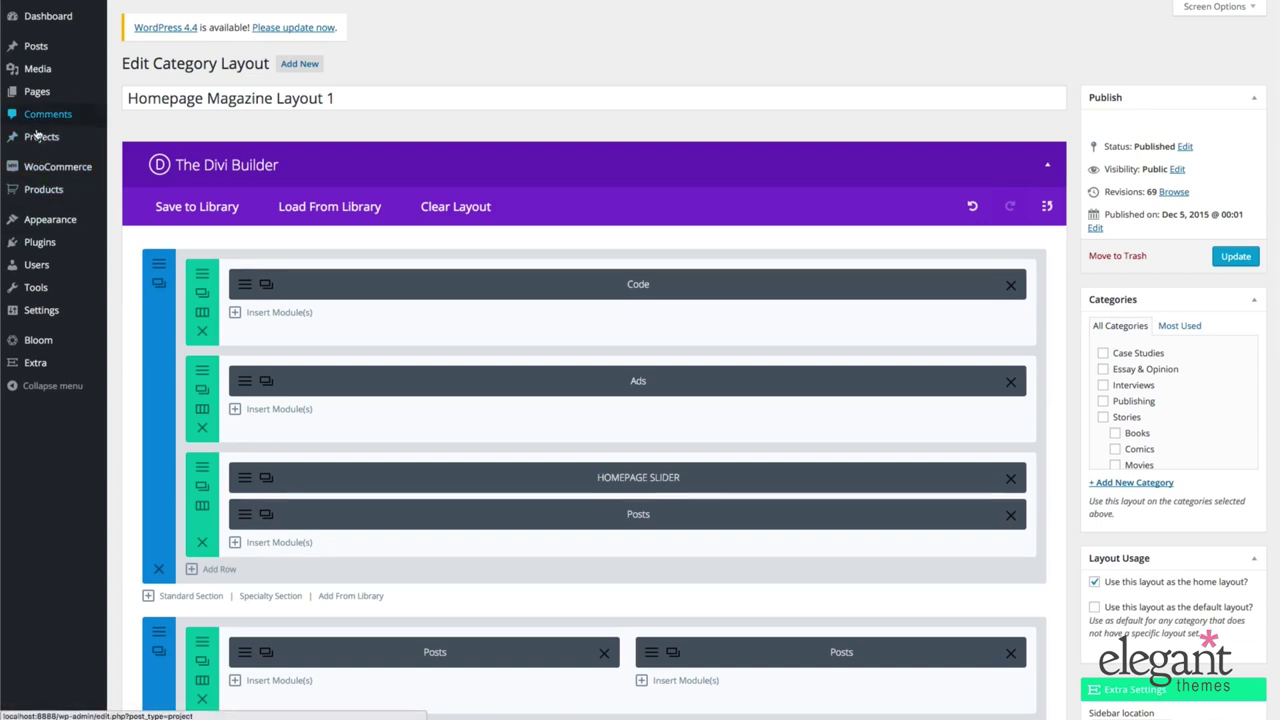
mouse_move(35, 137)
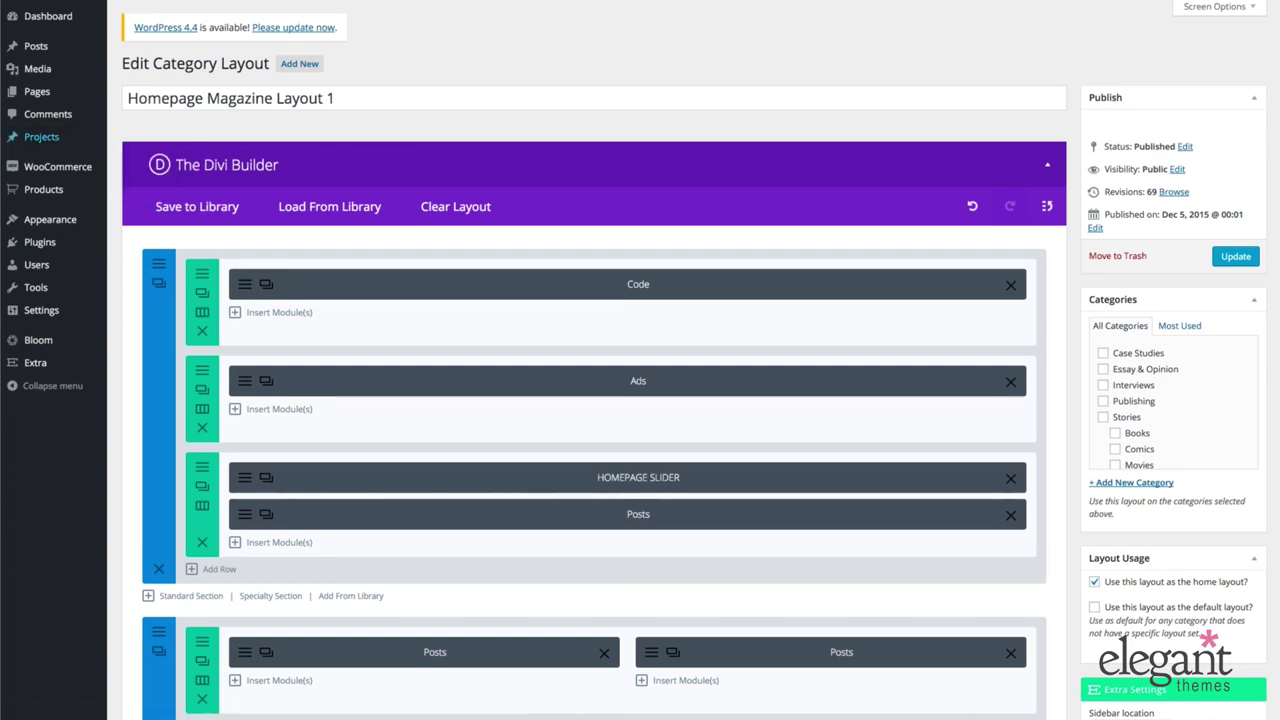
mouse_move(49, 140)
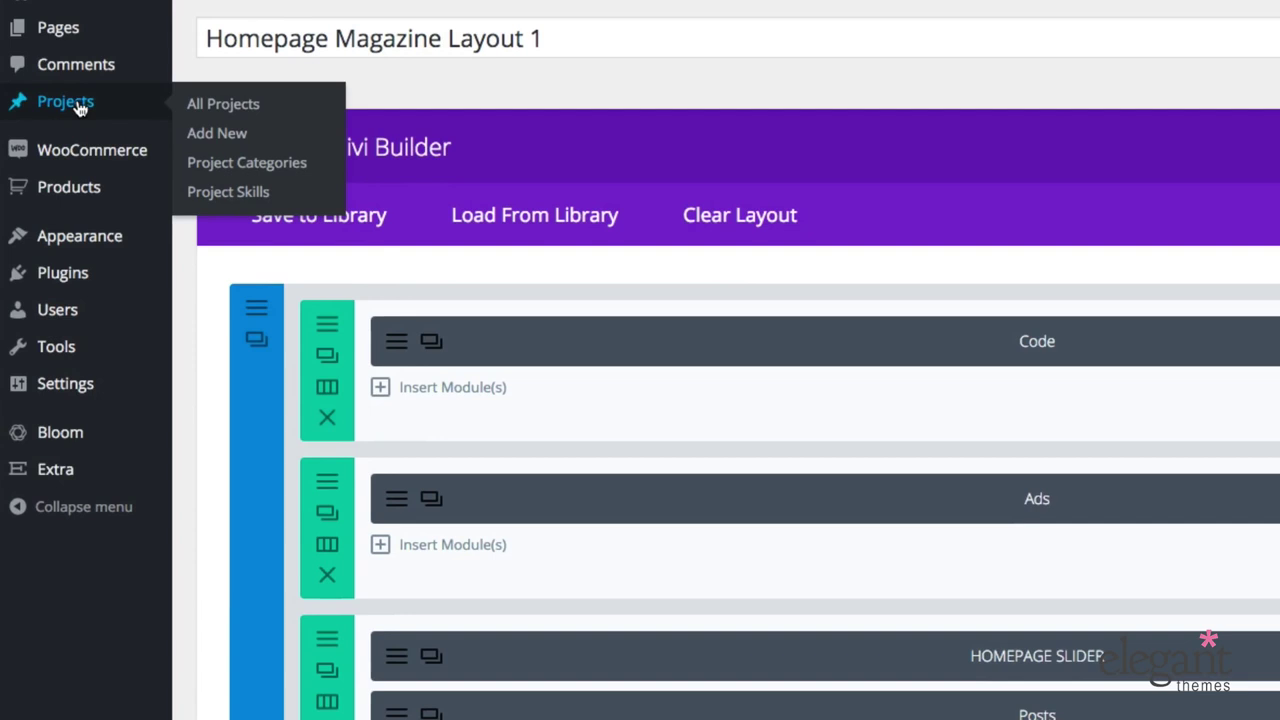
Leave the layout for Projects > All Projects, then view the Portfolio Page template on the site
left_click(166, 127)
left_click(855, 256)
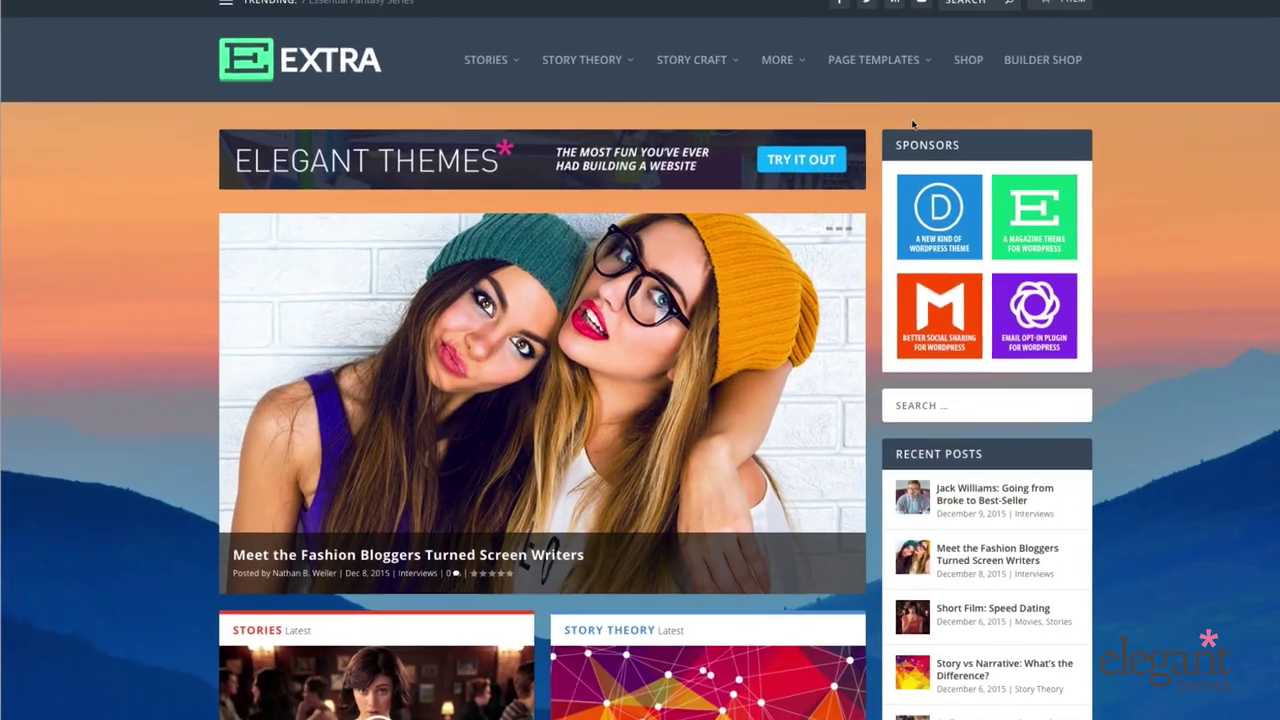
mouse_move(873, 60)
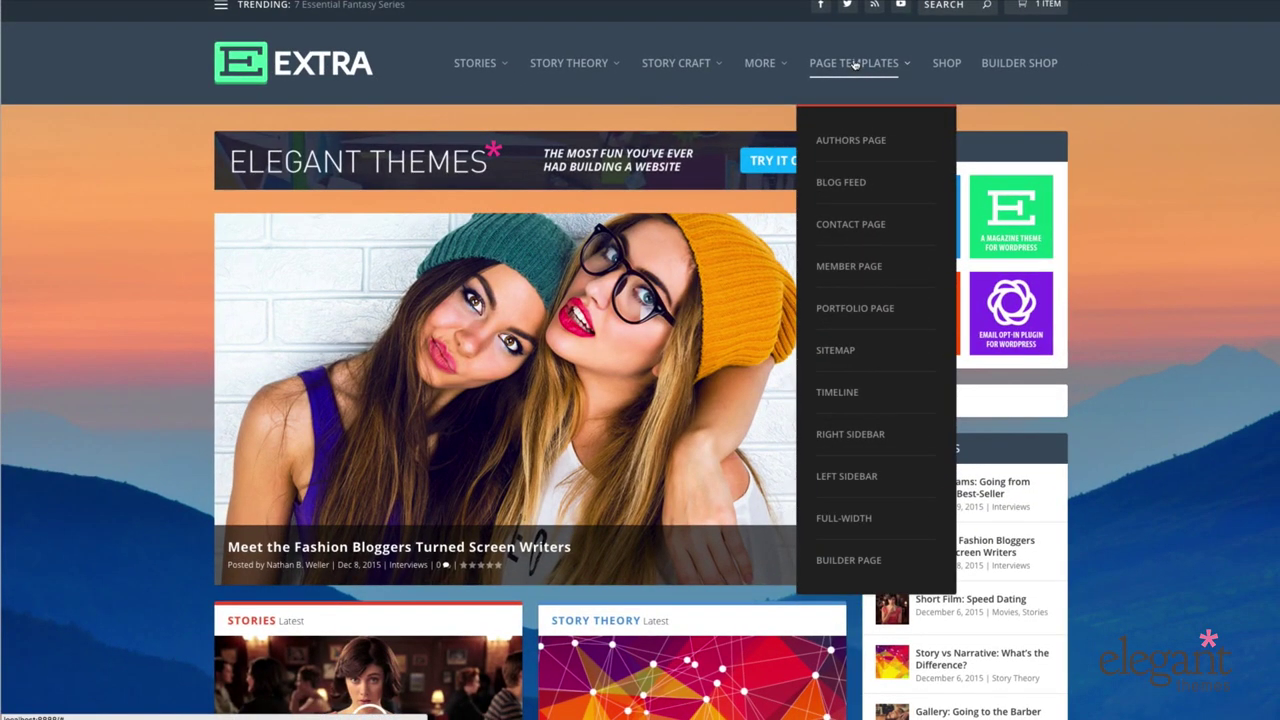
left_click(863, 317)
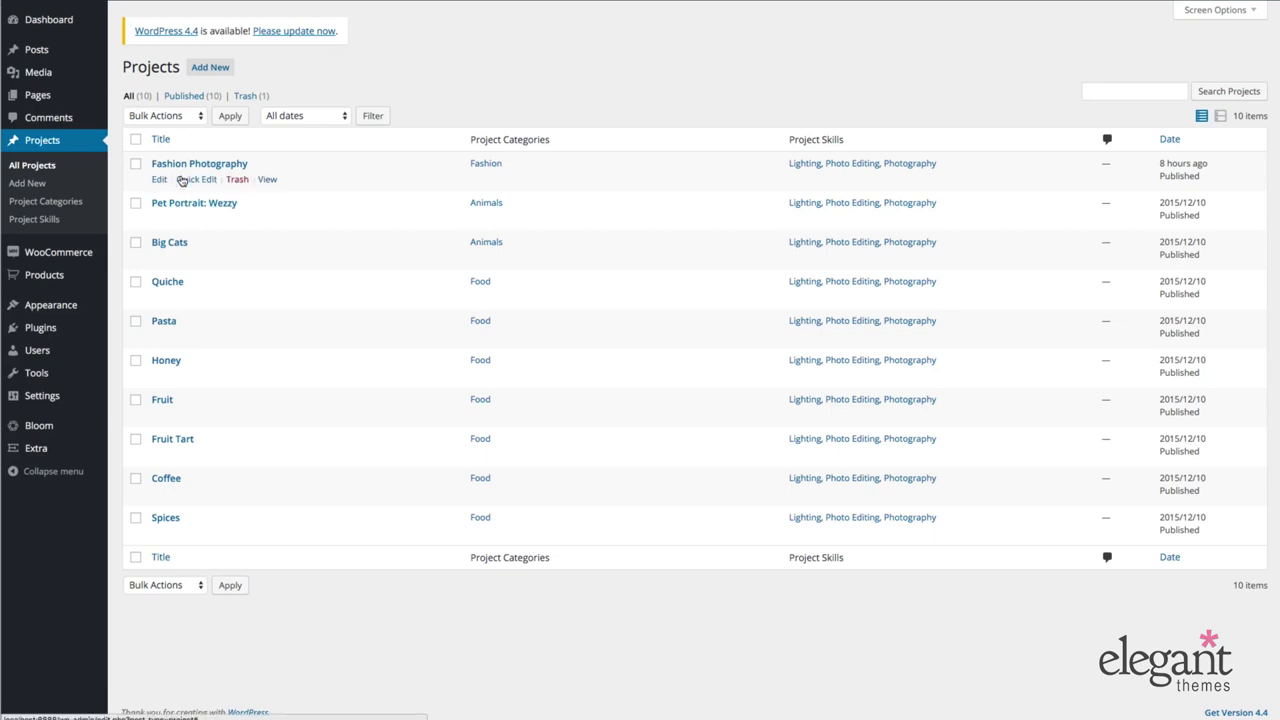
Scroll through the Spices project's Project Details and Project Gallery sections and back up
mouse_move(201, 205)
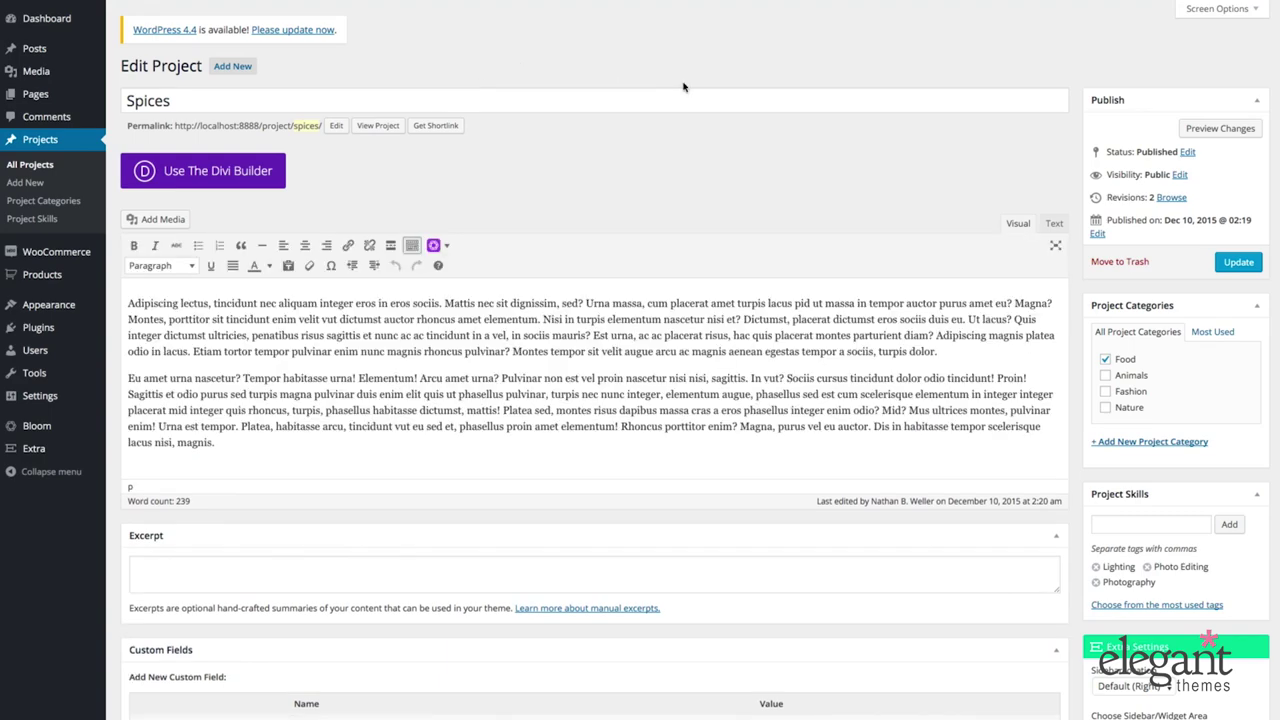
scroll(714, 87, "down", 6)
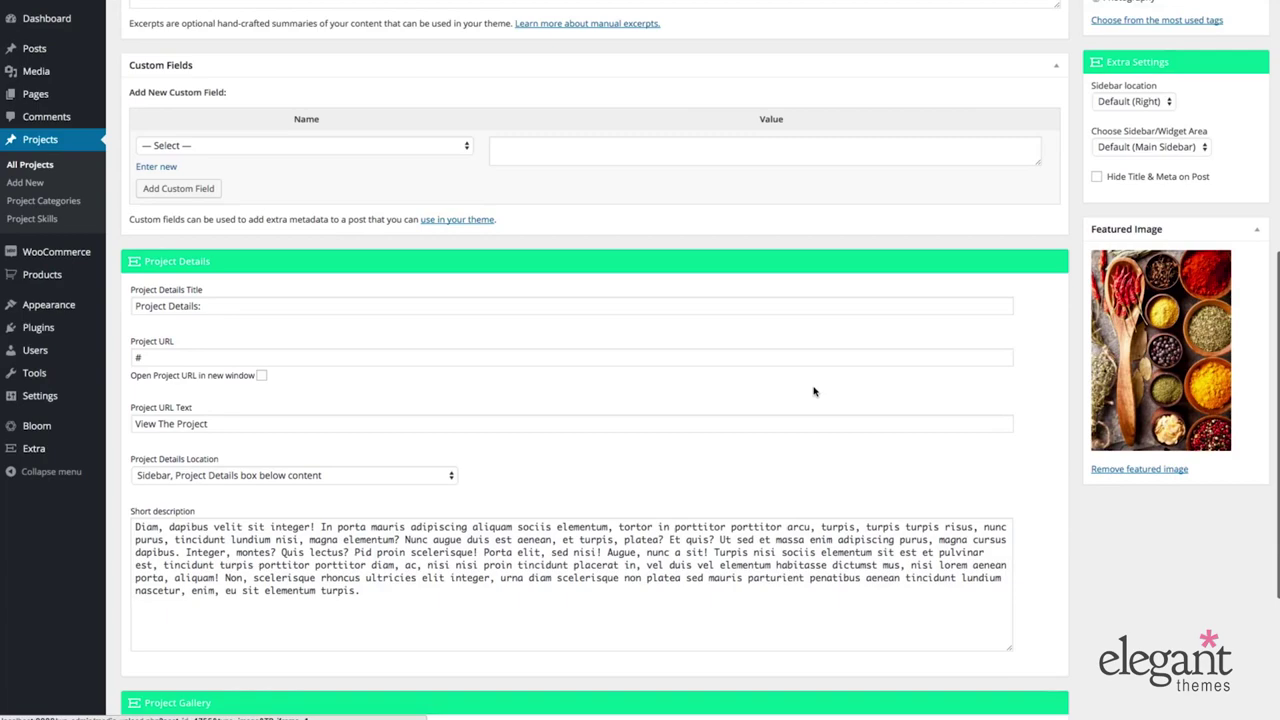
scroll(733, 428, "down", 3)
scroll(757, 517, "up", 7)
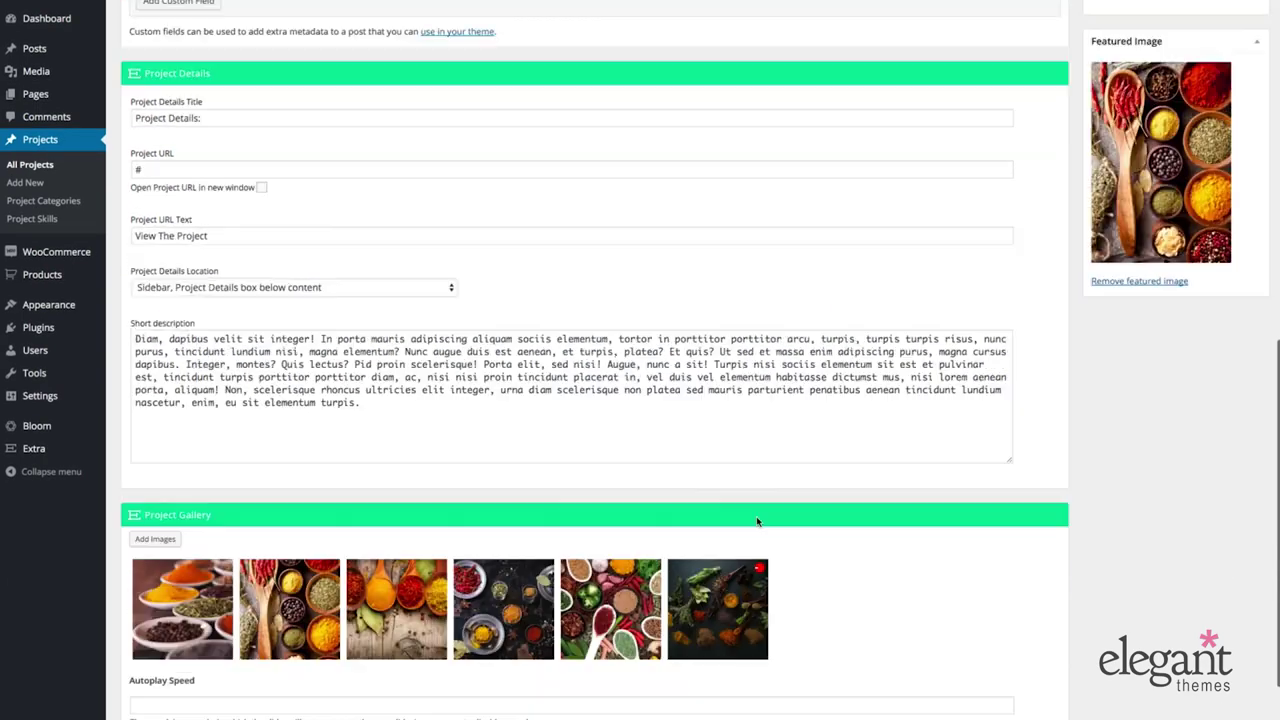
scroll(755, 517, "up", 1)
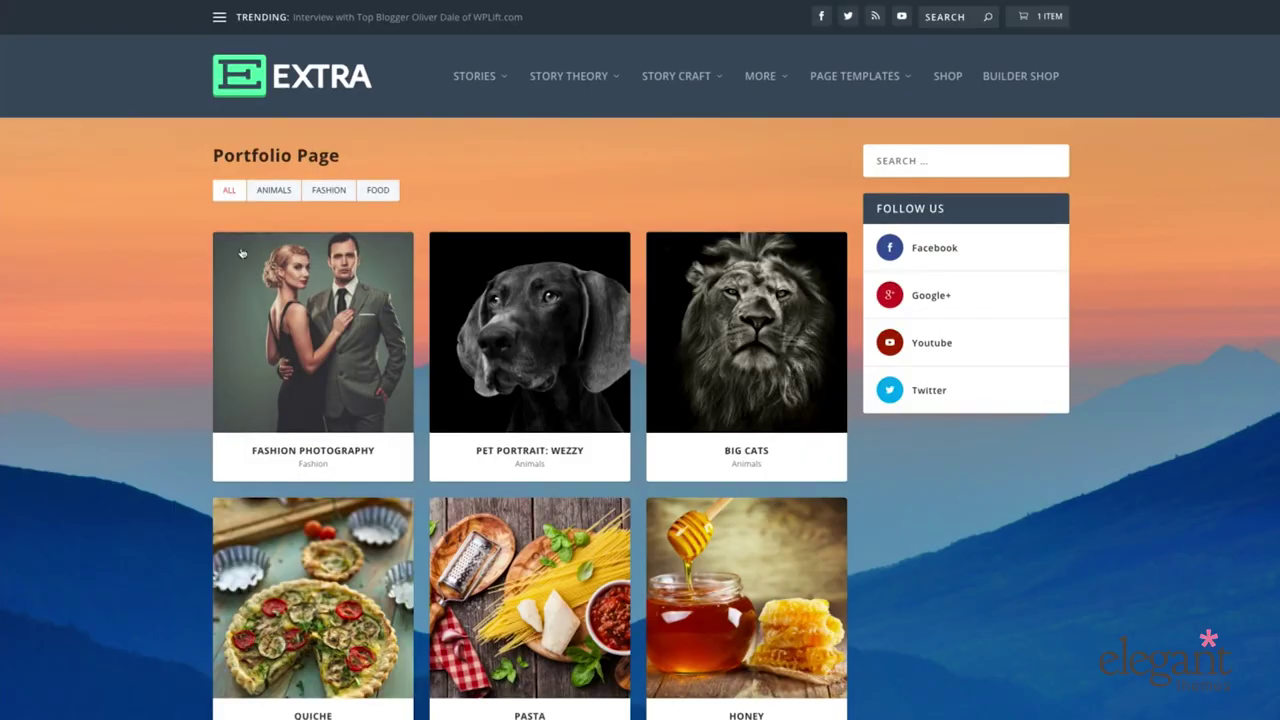
Scroll the front-end Portfolio Page grid and the Spices project post on the live site
scroll(235, 257, "down", 3)
scroll(235, 257, "down", 5)
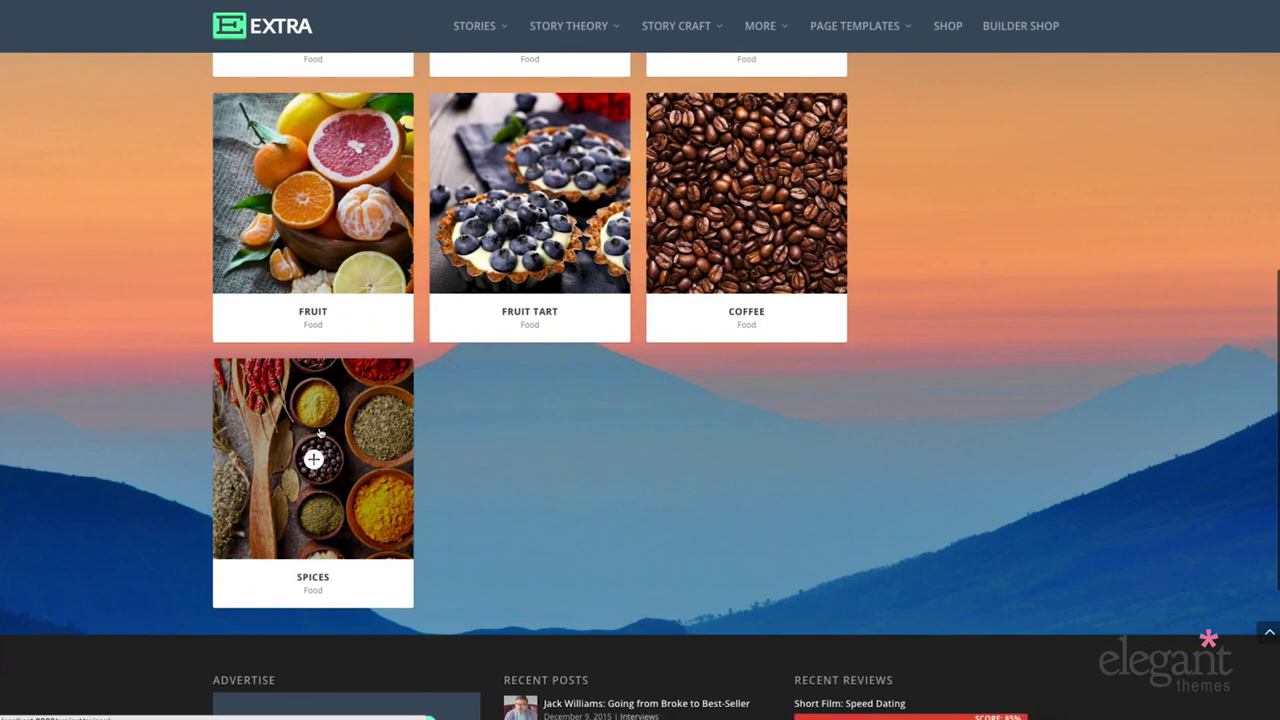
scroll(329, 449, "up", 1)
scroll(332, 449, "down", 1)
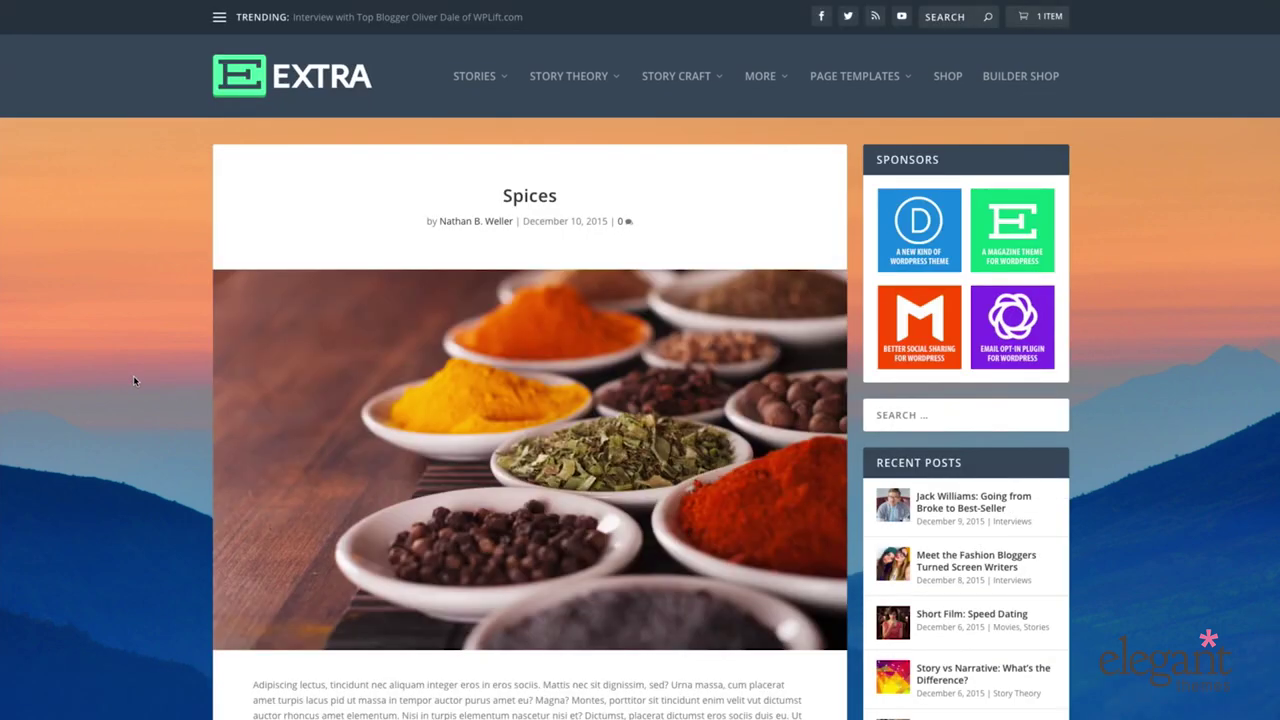
scroll(150, 380, "down", 1)
scroll(154, 385, "down", 8)
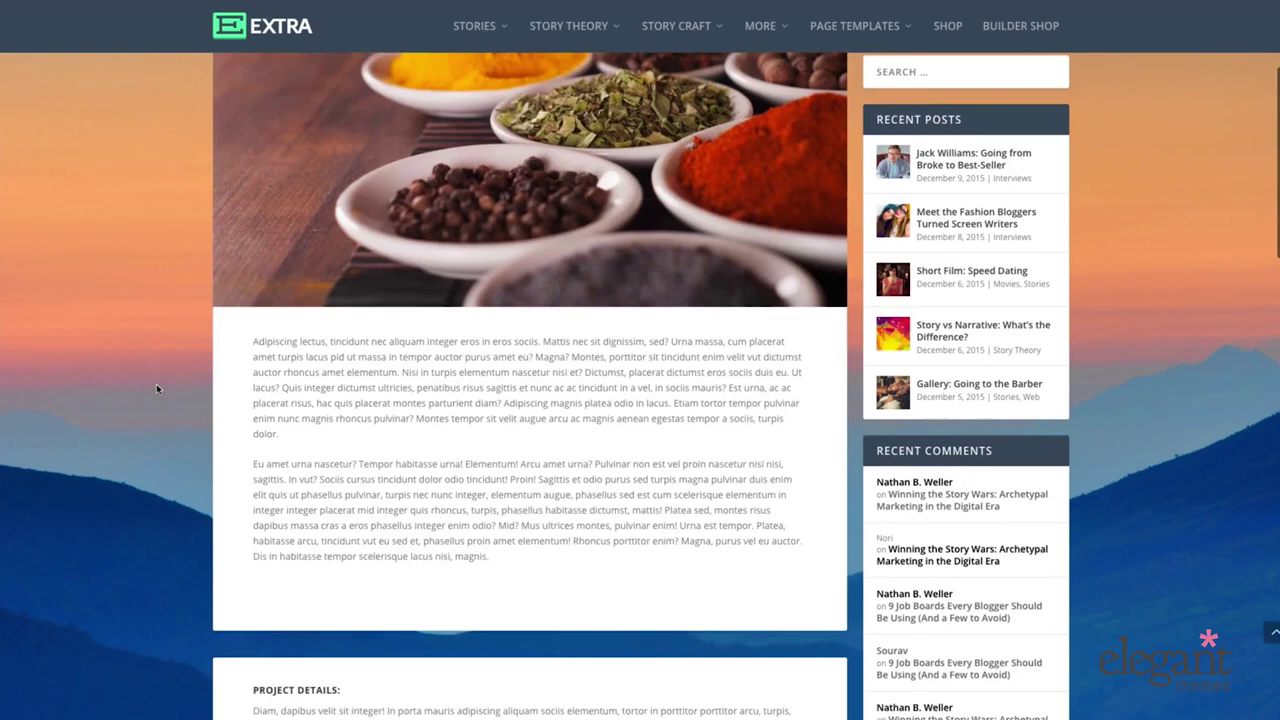
scroll(159, 385, "up", 10)
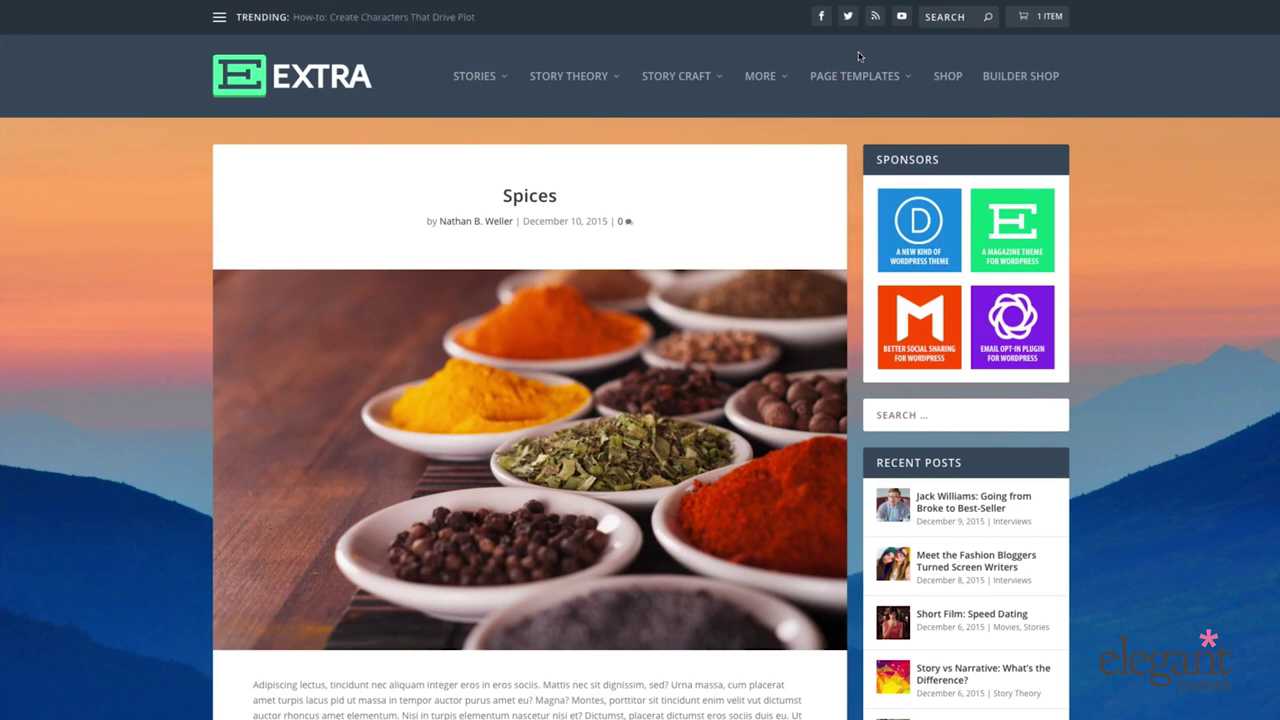
mouse_move(855, 76)
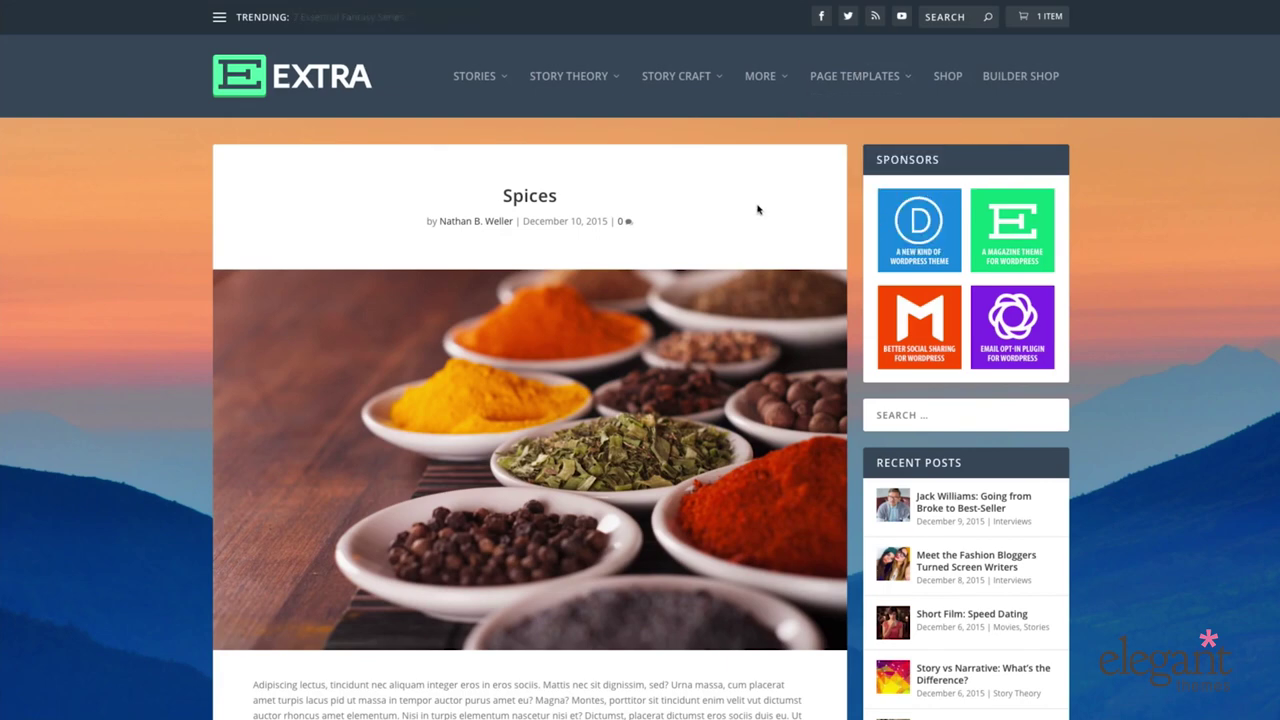
scroll(757, 208, "down", 3)
scroll(725, 208, "up", 3)
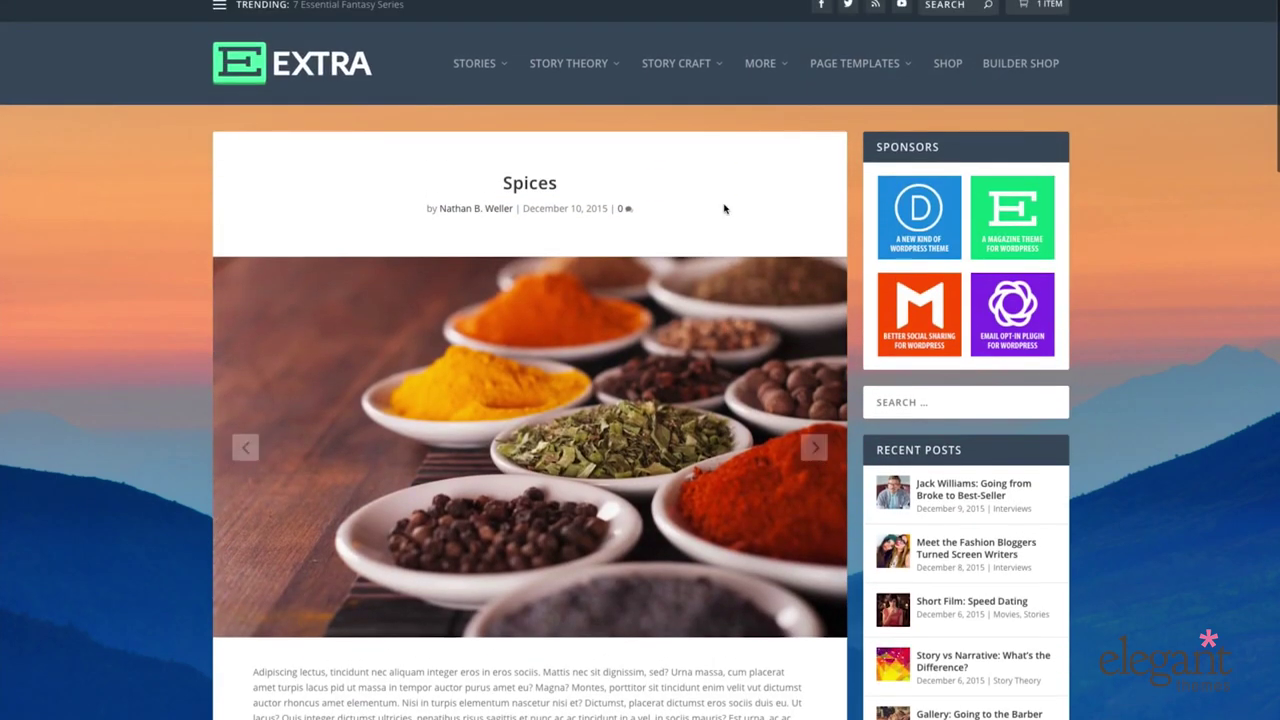
scroll(131, 196, "up", 1)
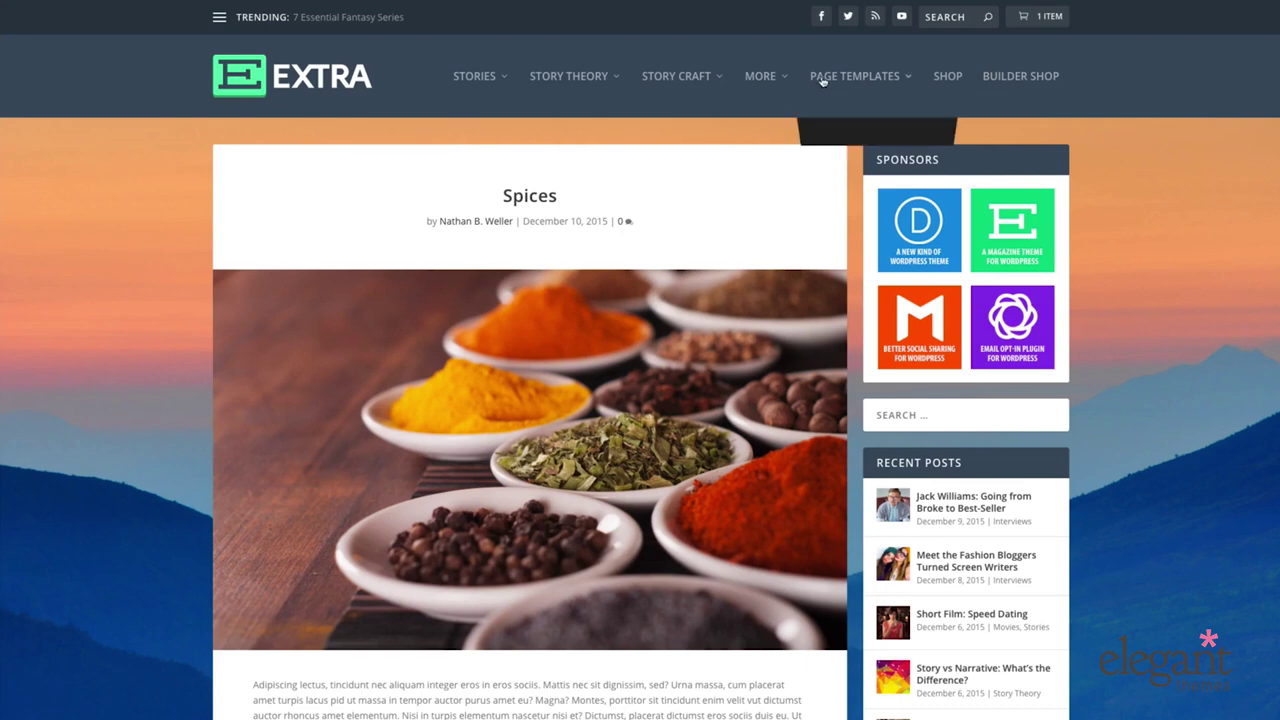
Show the Portfolio Page template, then browse the Shop product listing
mouse_move(822, 81)
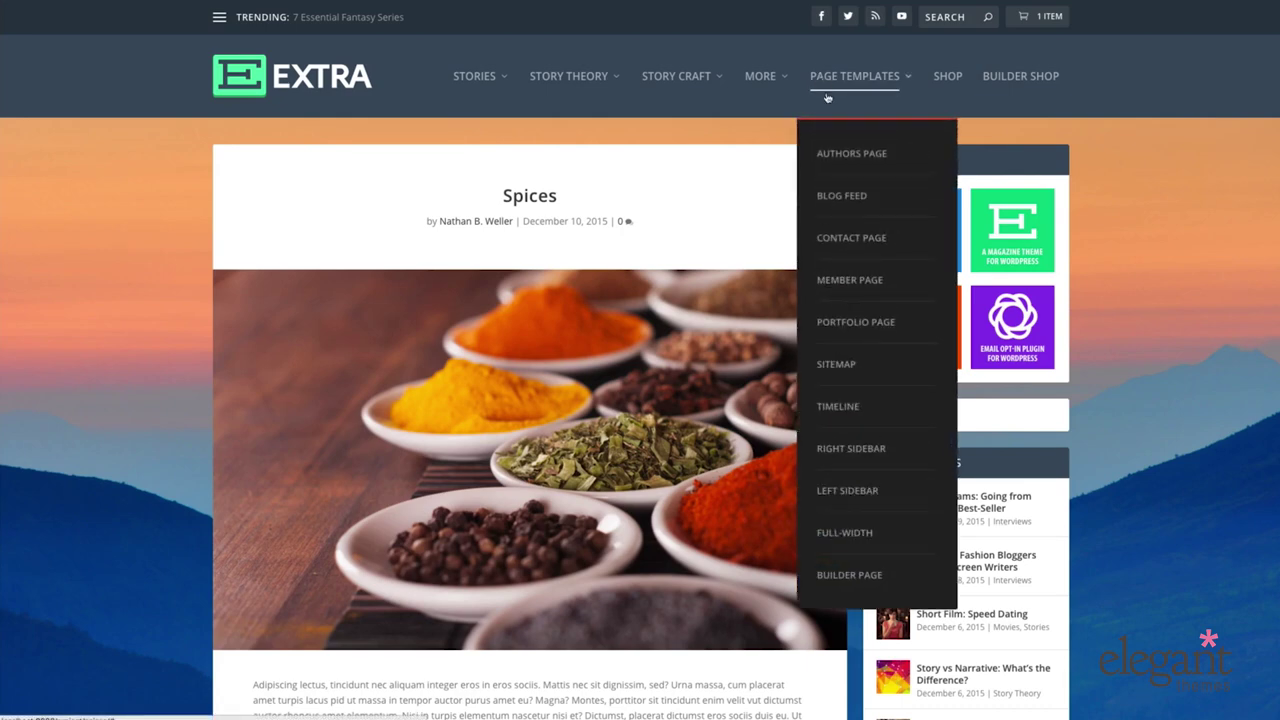
left_click(847, 322)
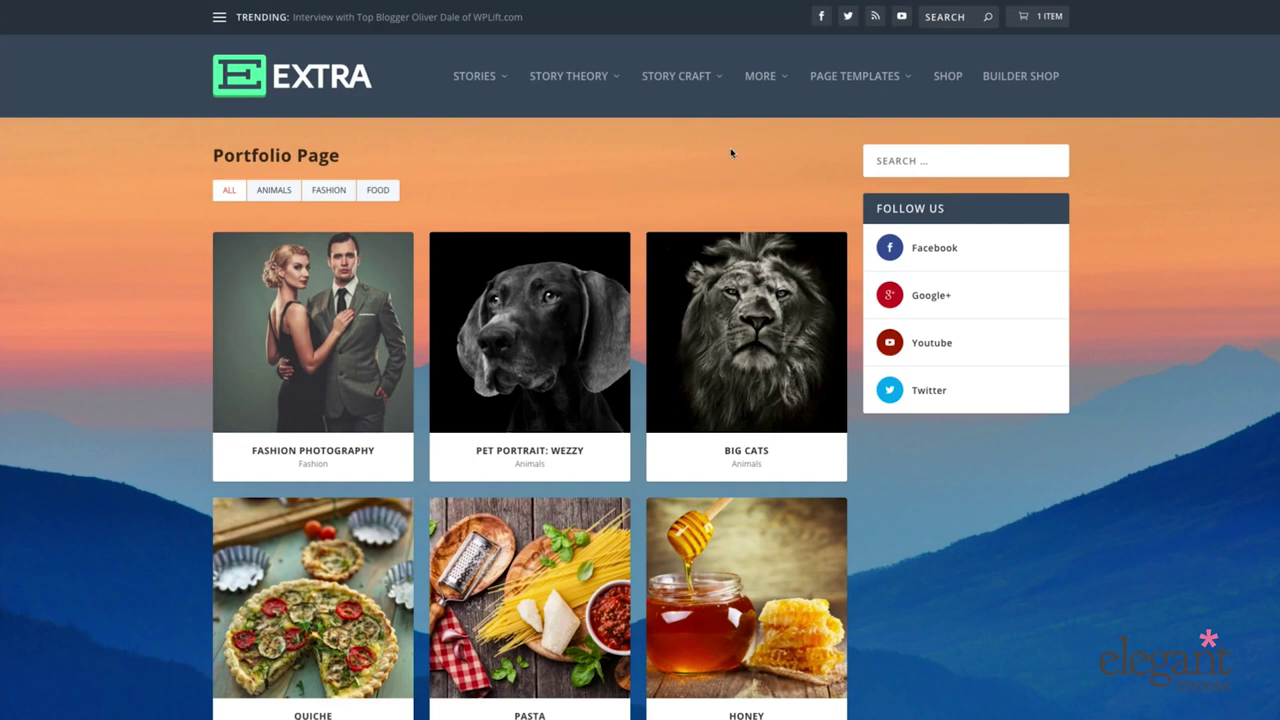
left_click(986, 88)
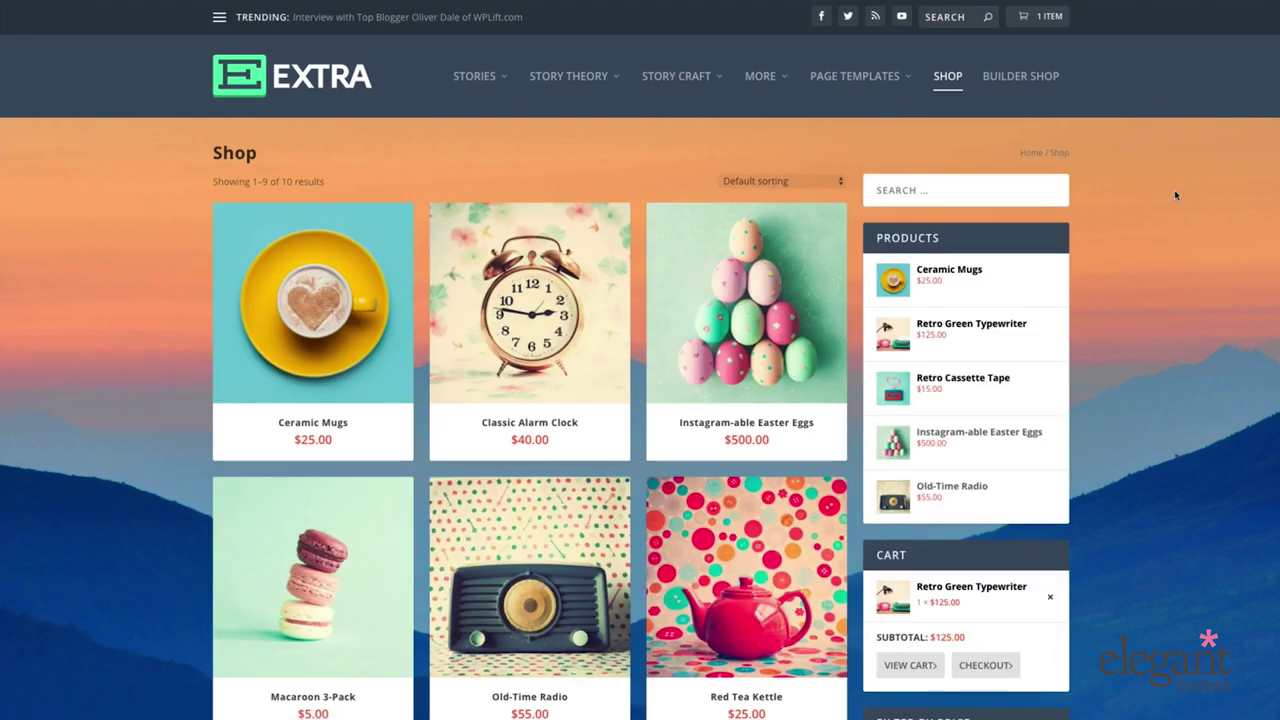
scroll(1178, 190, "down", 2)
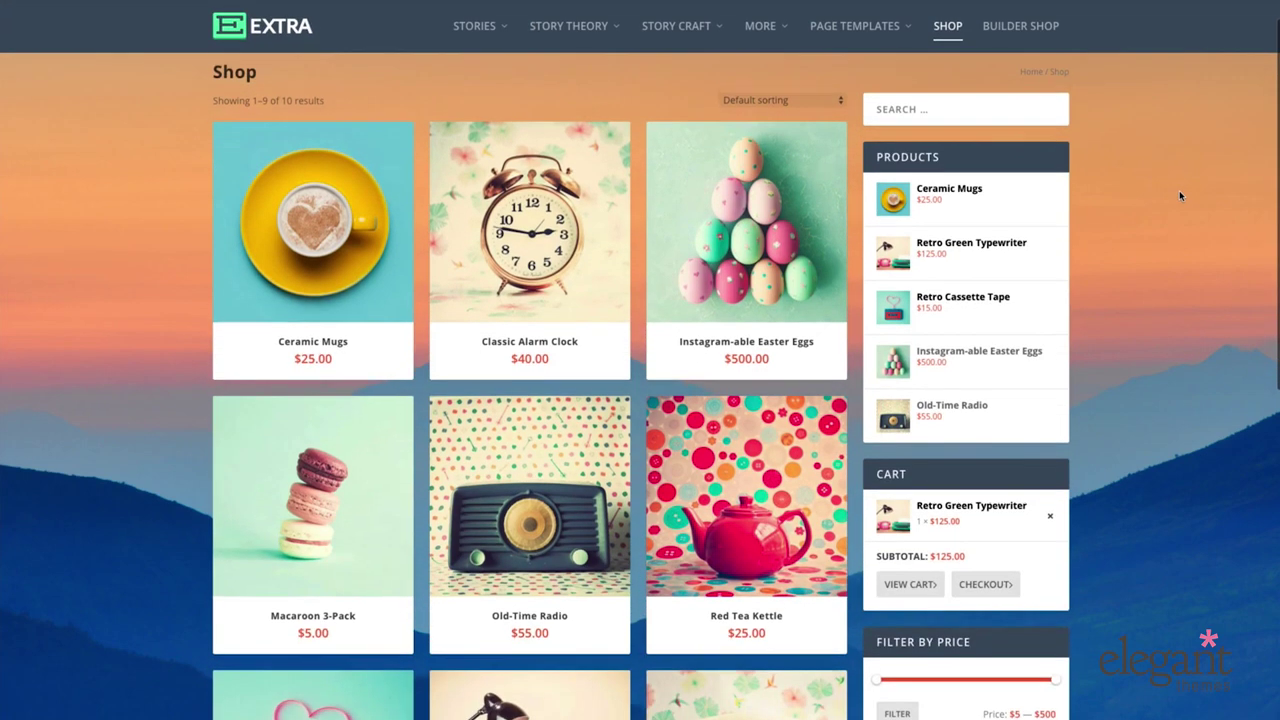
scroll(1179, 190, "up", 2)
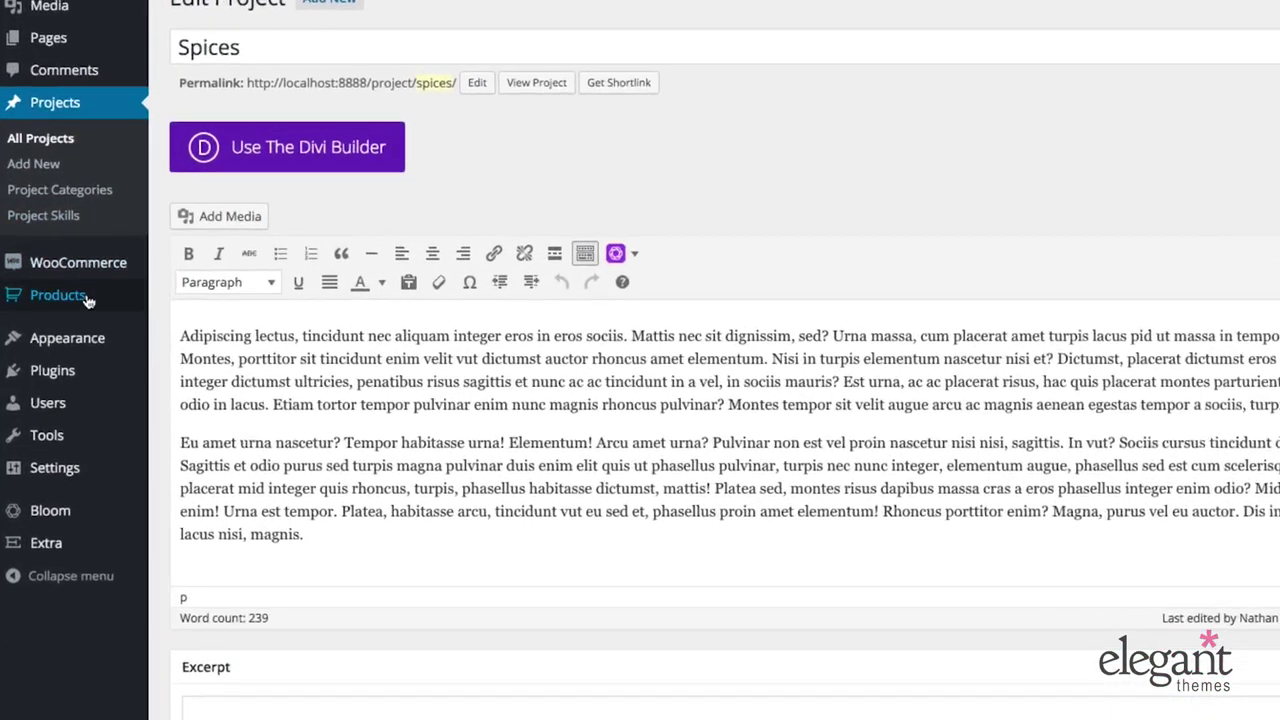
Open the Ceramic Mugs product for editing from the All Products list
mouse_move(114, 275)
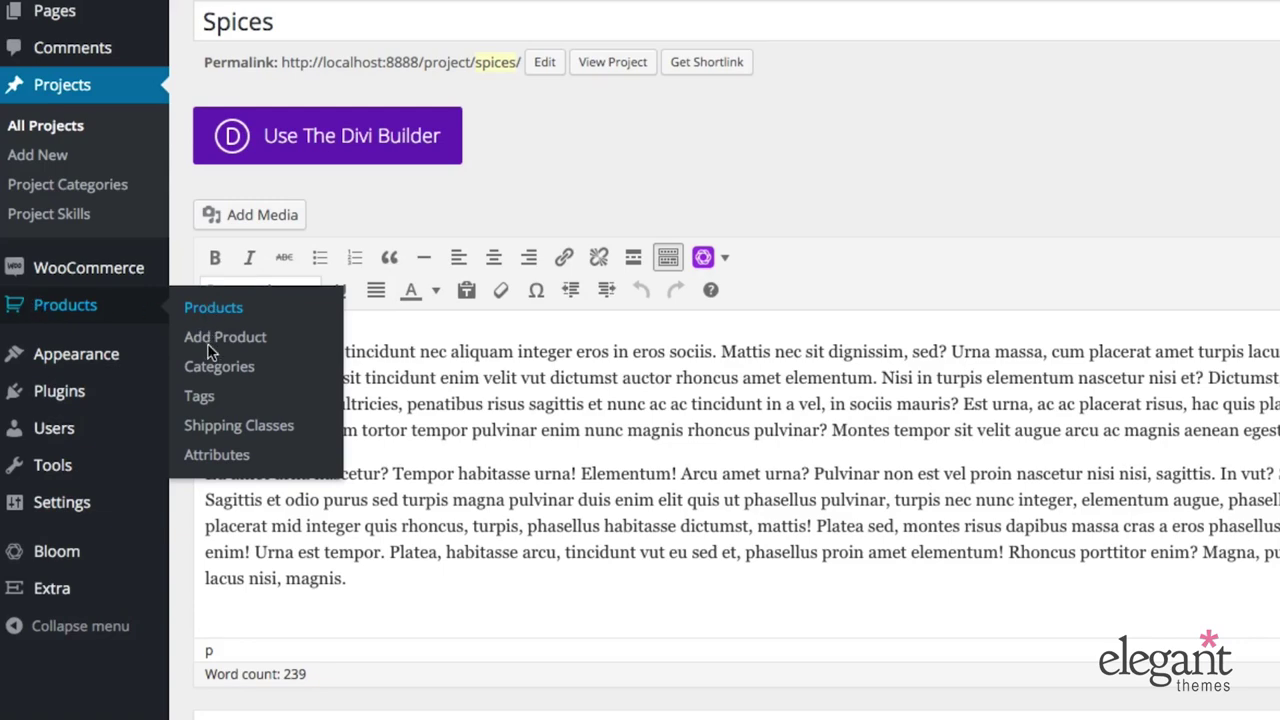
left_click(112, 318)
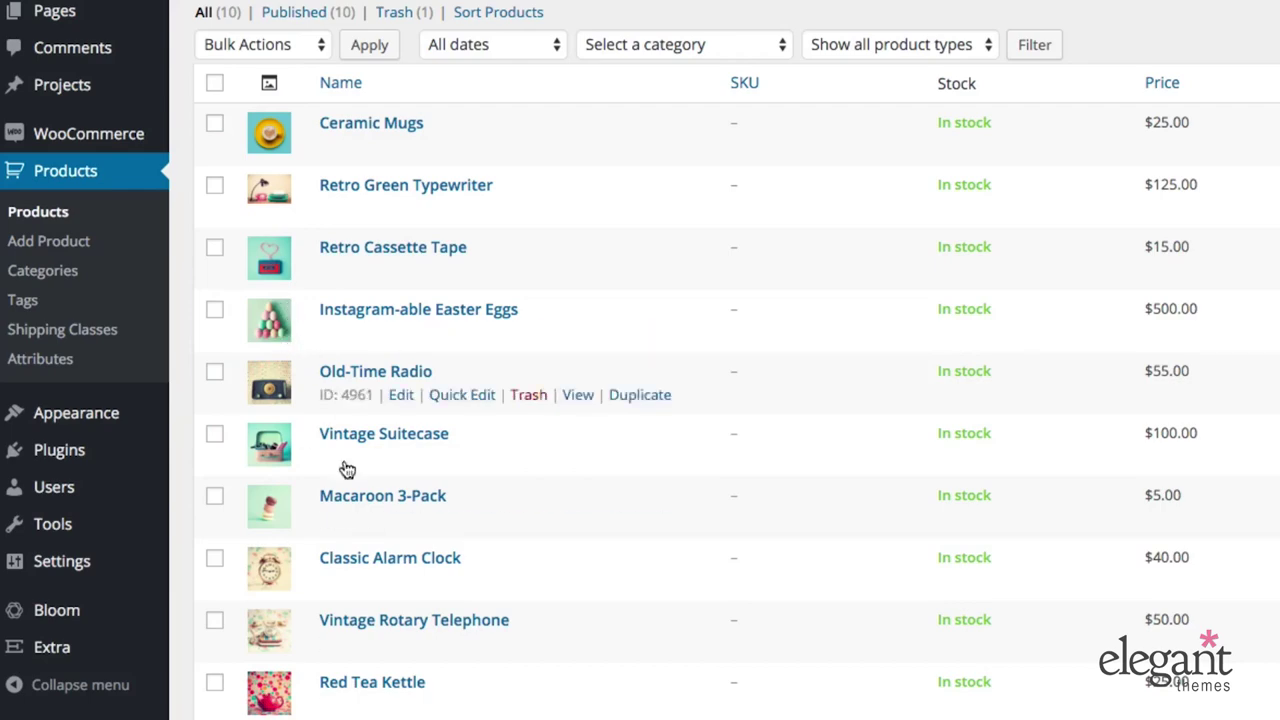
left_click(403, 147)
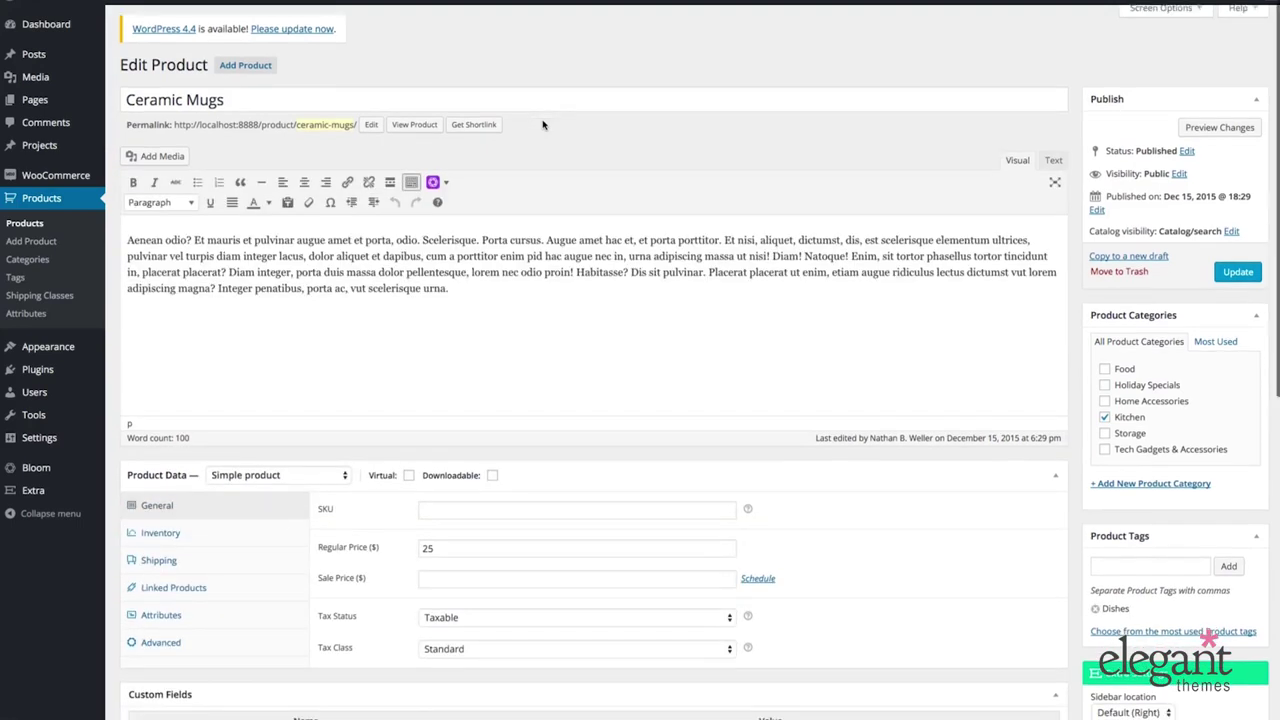
Review Ceramic Mugs' Product Data, Custom Fields, Short Description and Gallery
scroll(543, 124, "down", 3)
scroll(543, 124, "up", 3)
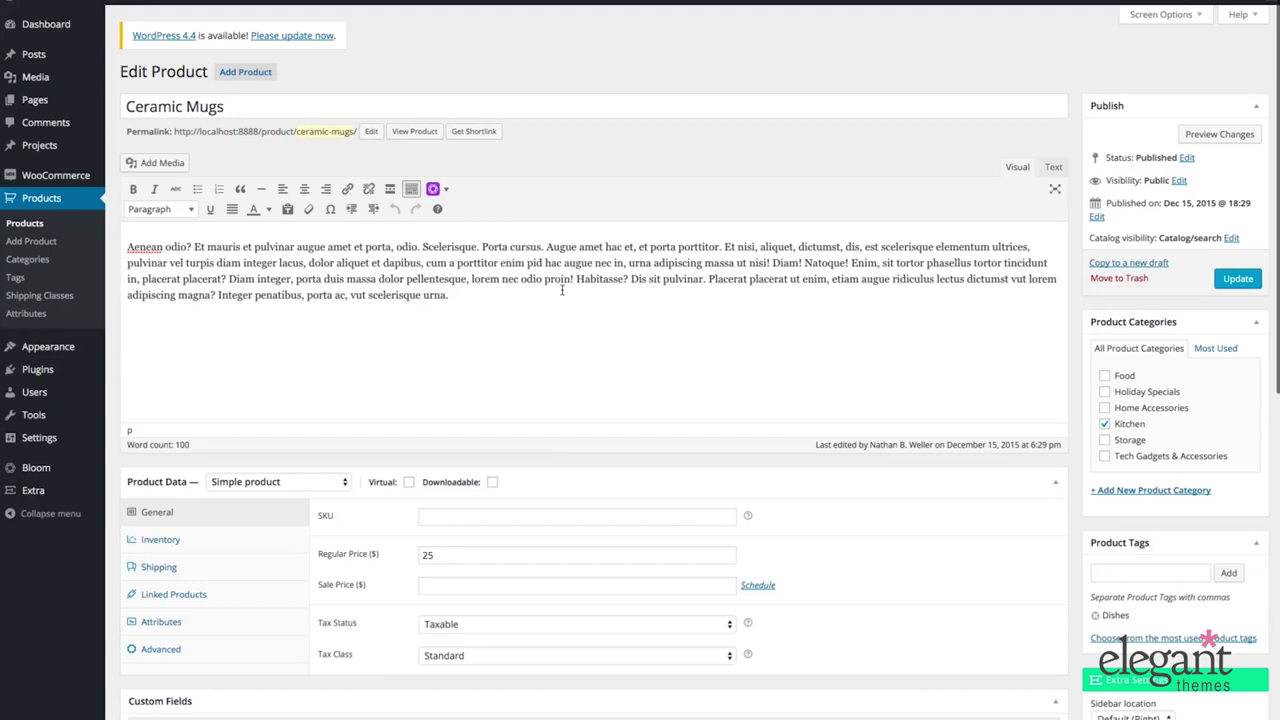
scroll(566, 291, "down", 2)
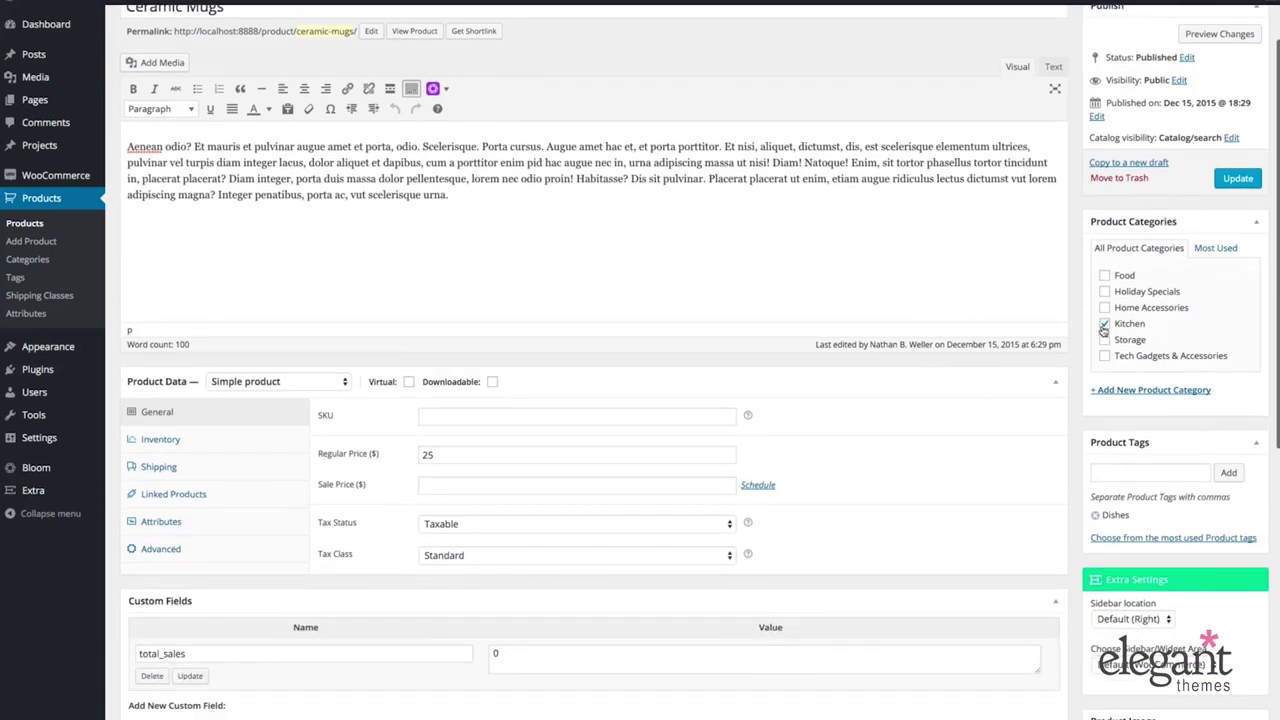
scroll(1174, 406, "down", 5)
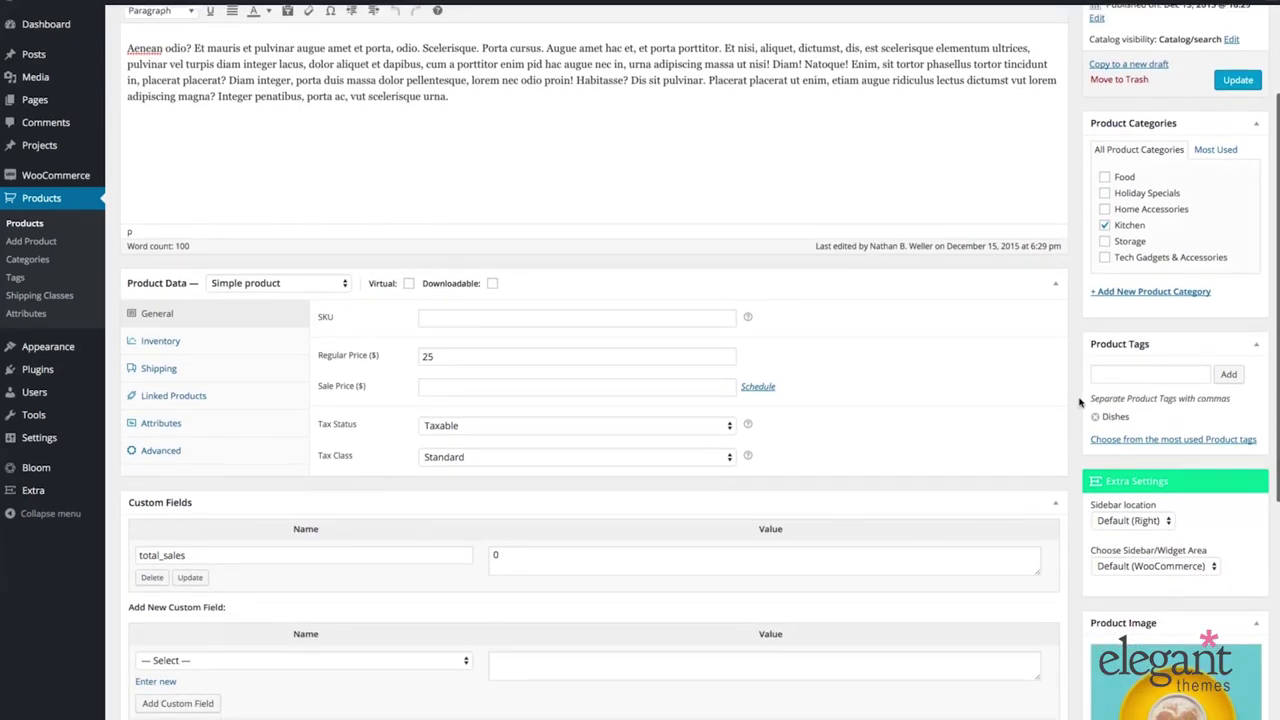
scroll(716, 425, "up", 3)
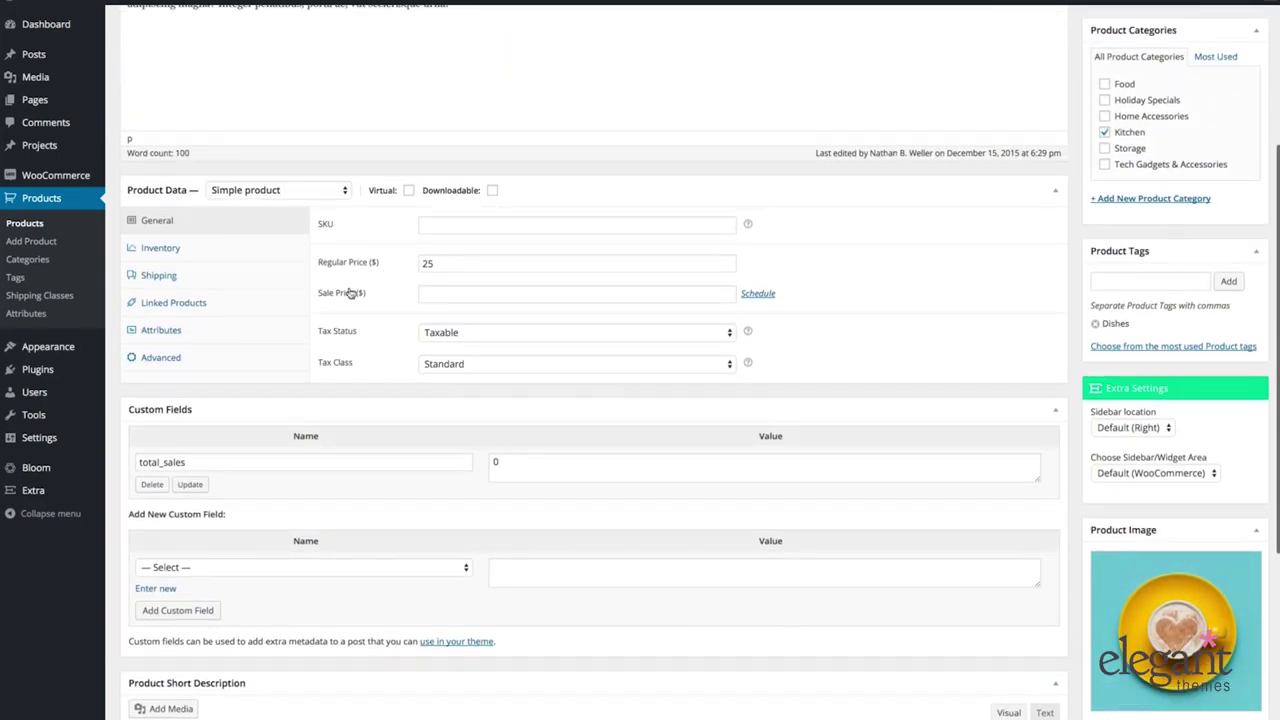
scroll(505, 303, "down", 5)
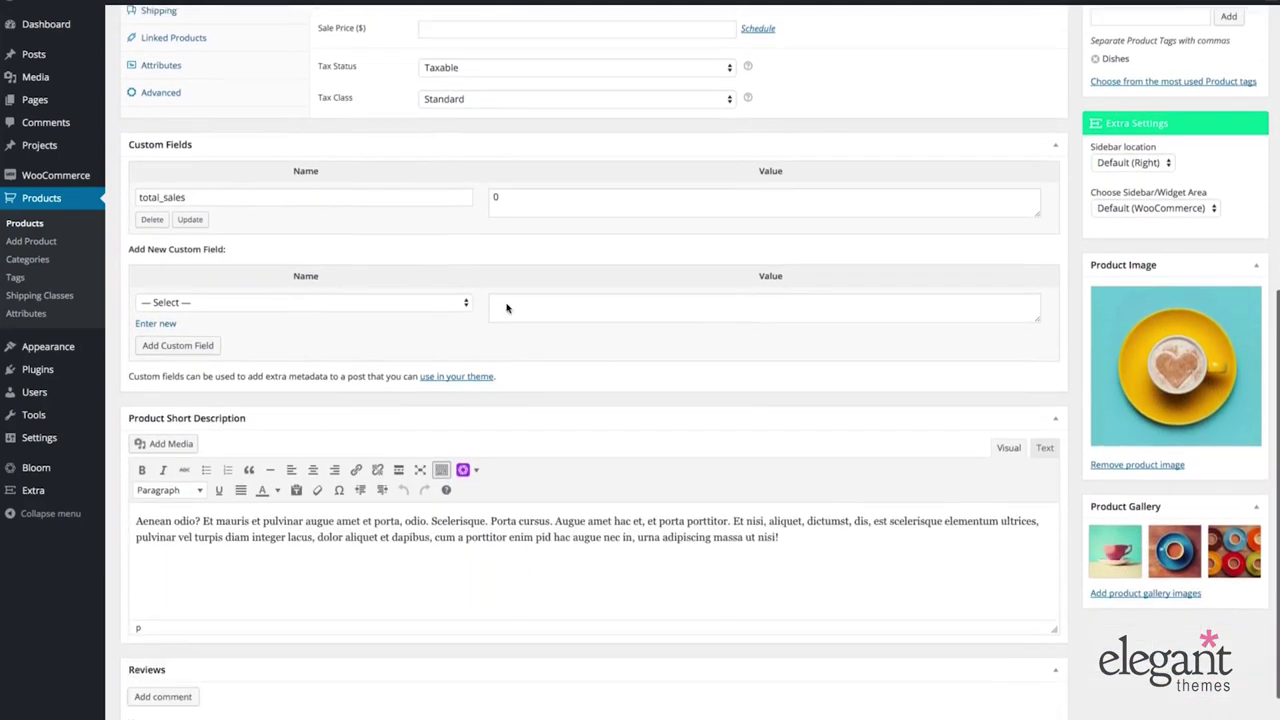
scroll(520, 477, "up", 6)
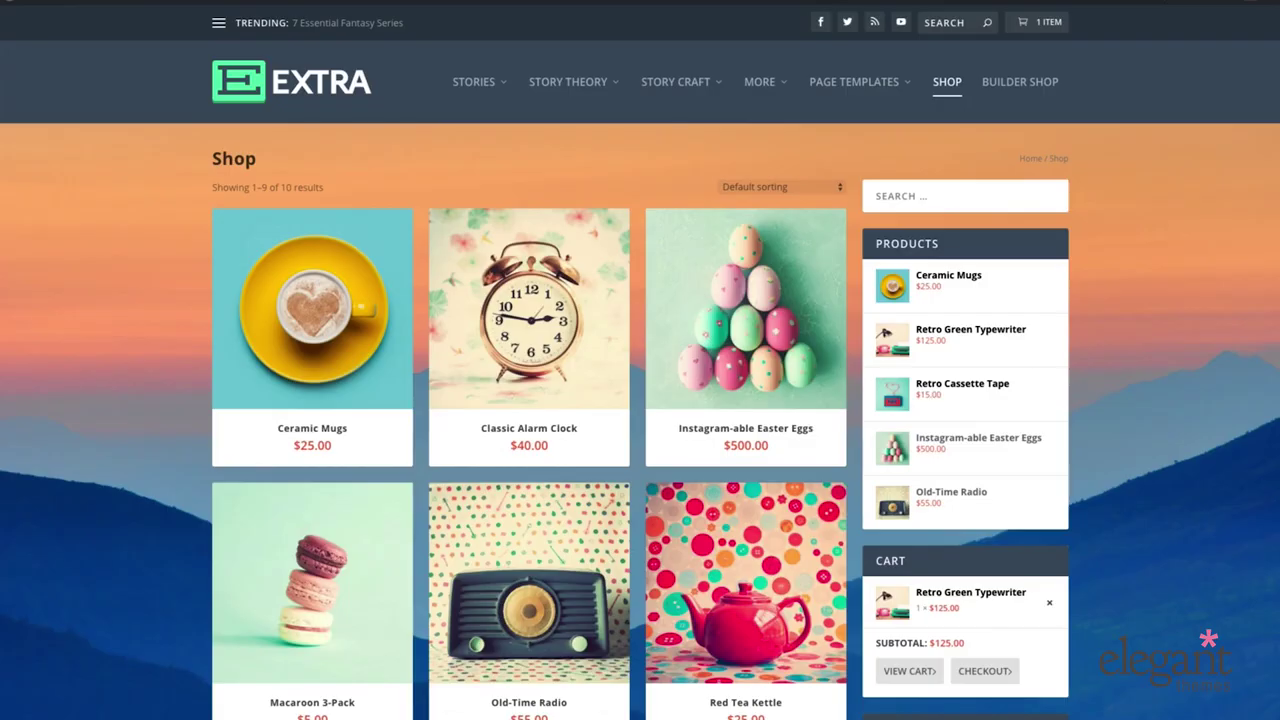
On the Ceramic Mugs product page, expand Description and Reviews, then collapse Reviews
scroll(80, 355, "down", 1)
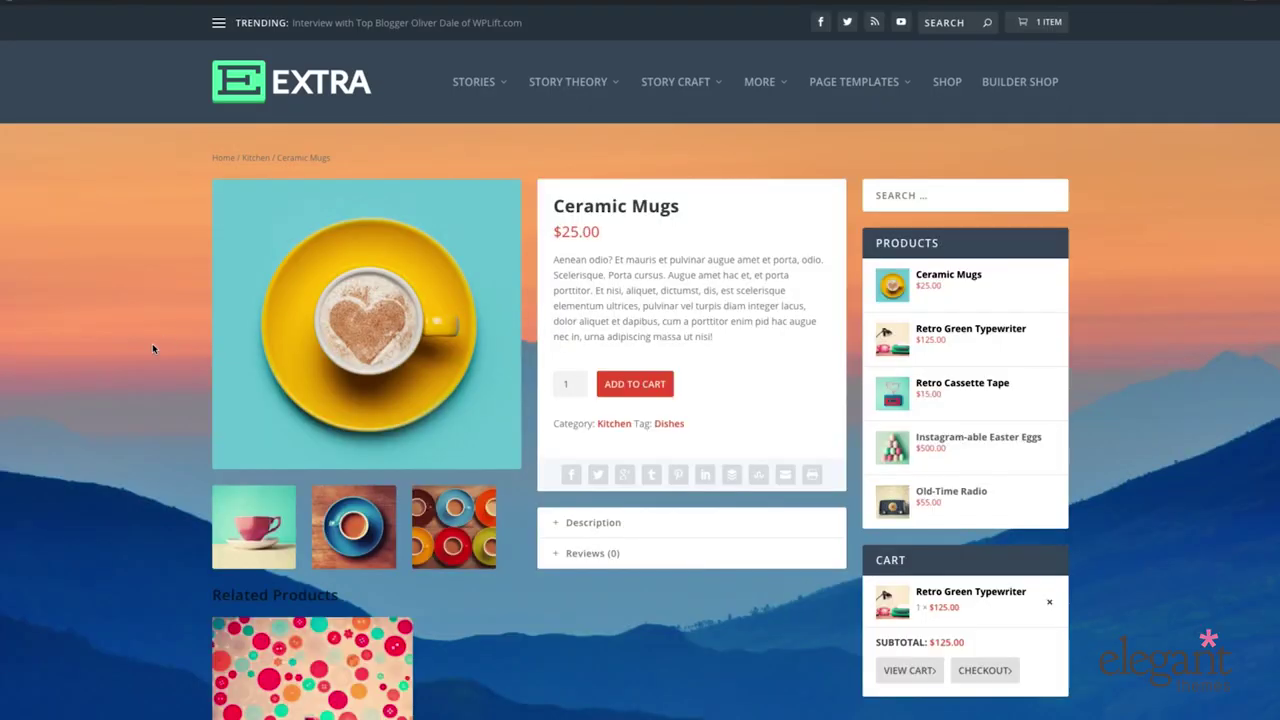
scroll(152, 343, "down", 2)
scroll(152, 345, "up", 2)
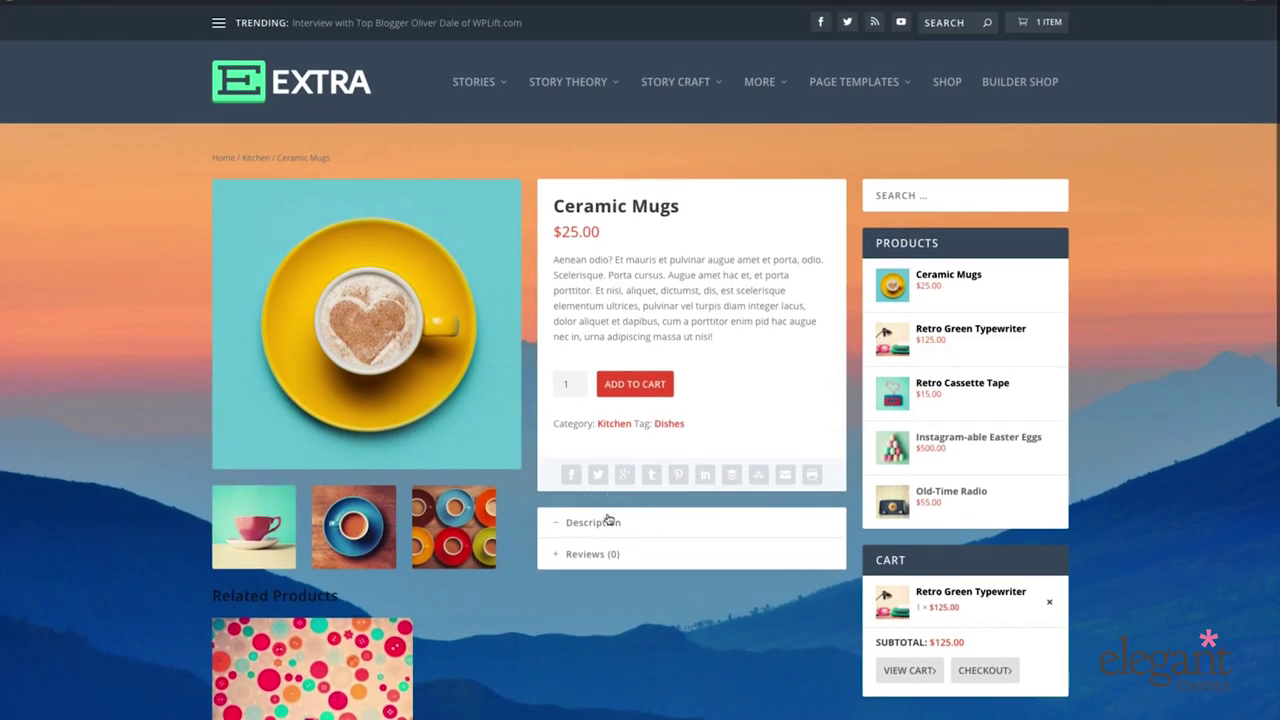
left_click(606, 520)
scroll(608, 516, "down", 4)
left_click(594, 440)
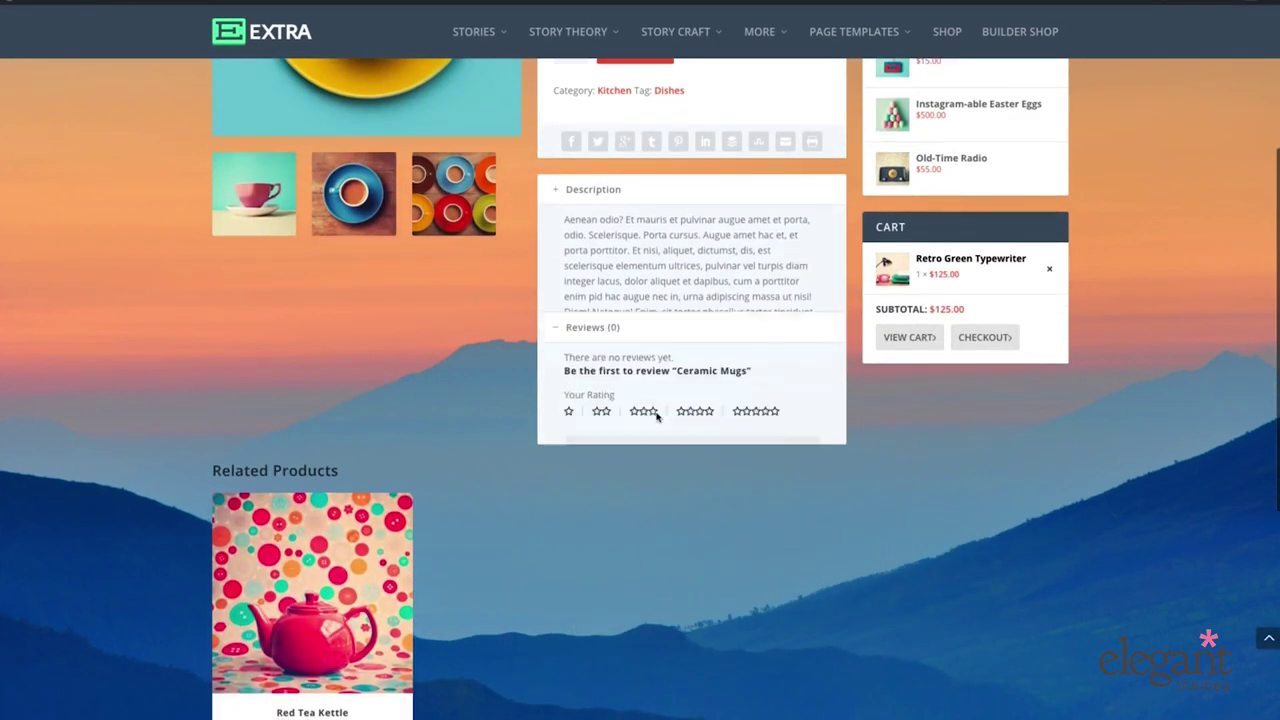
scroll(658, 416, "up", 1)
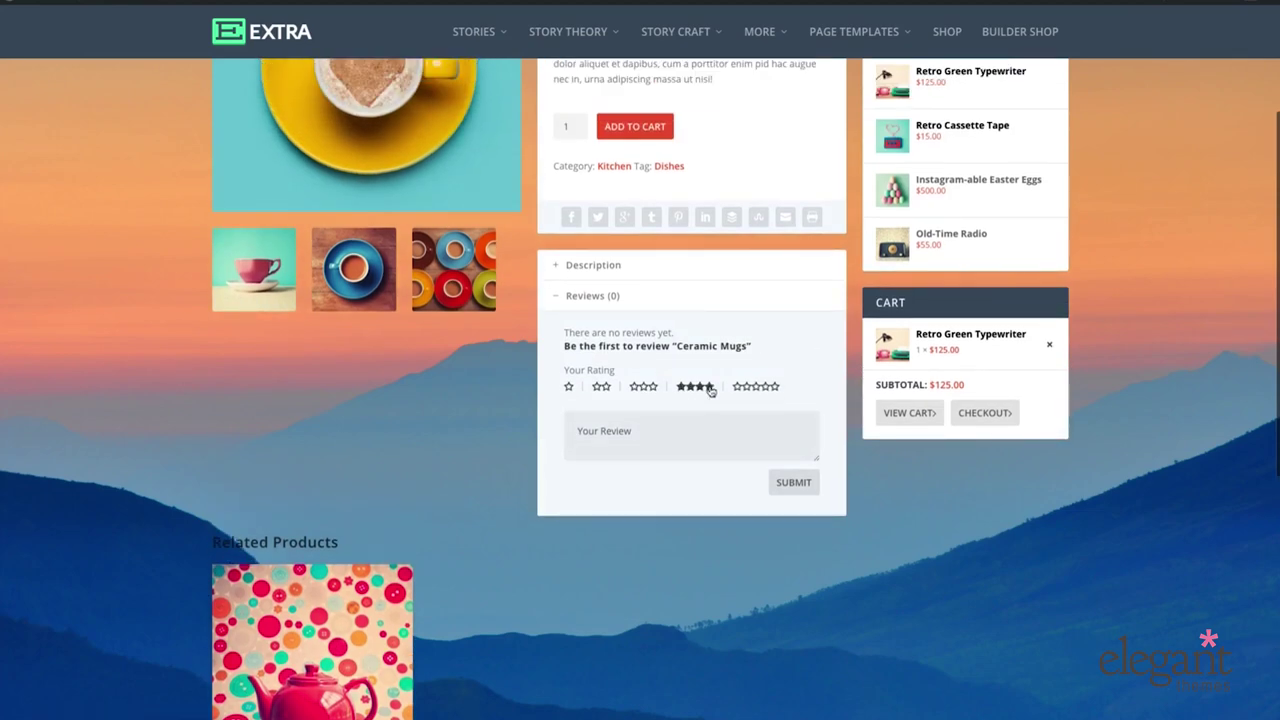
left_click(582, 296)
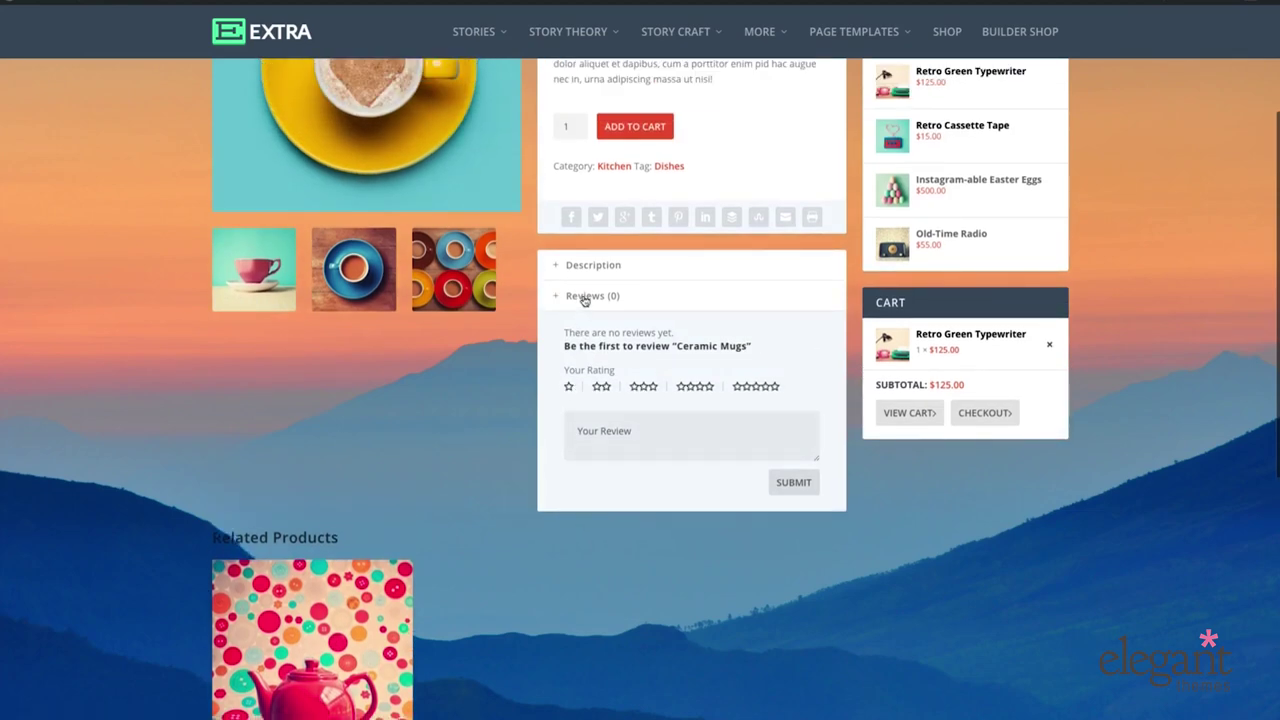
scroll(602, 508, "up", 3)
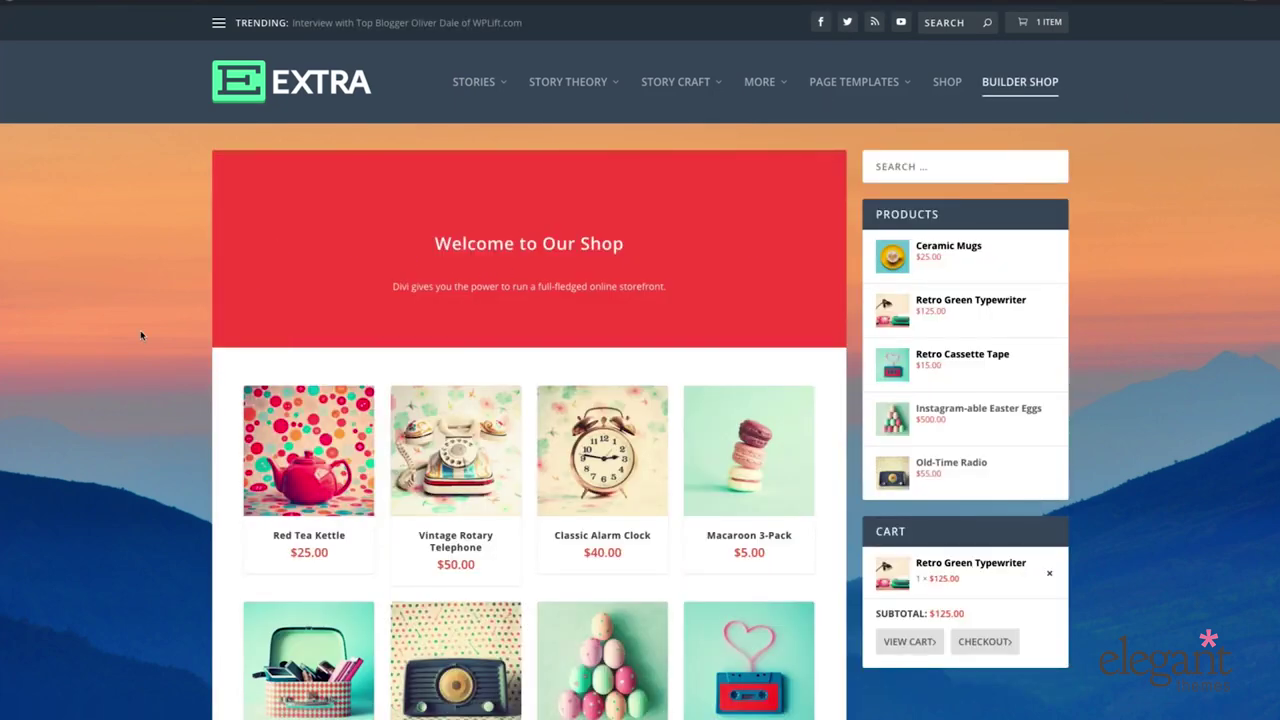
Scroll down and back up the Builder Shop product grid and sidebar cart
scroll(132, 335, "down", 5)
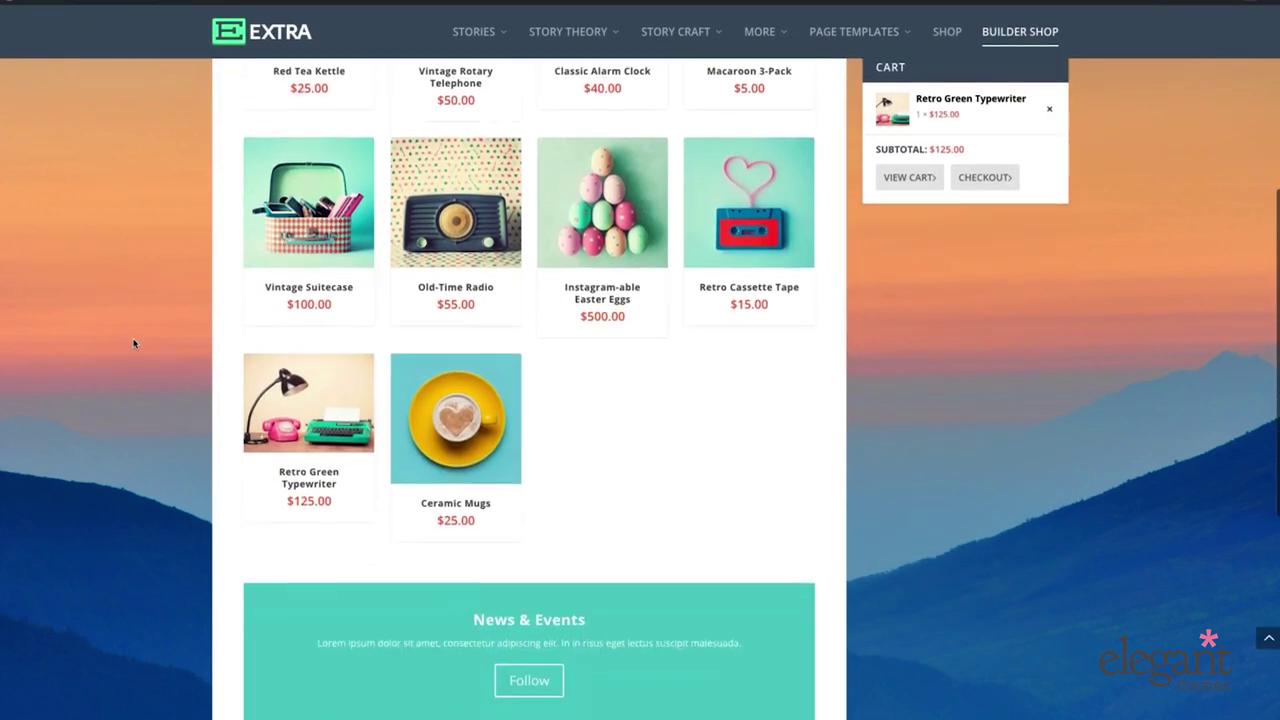
scroll(133, 343, "down", 1)
scroll(133, 343, "up", 6)
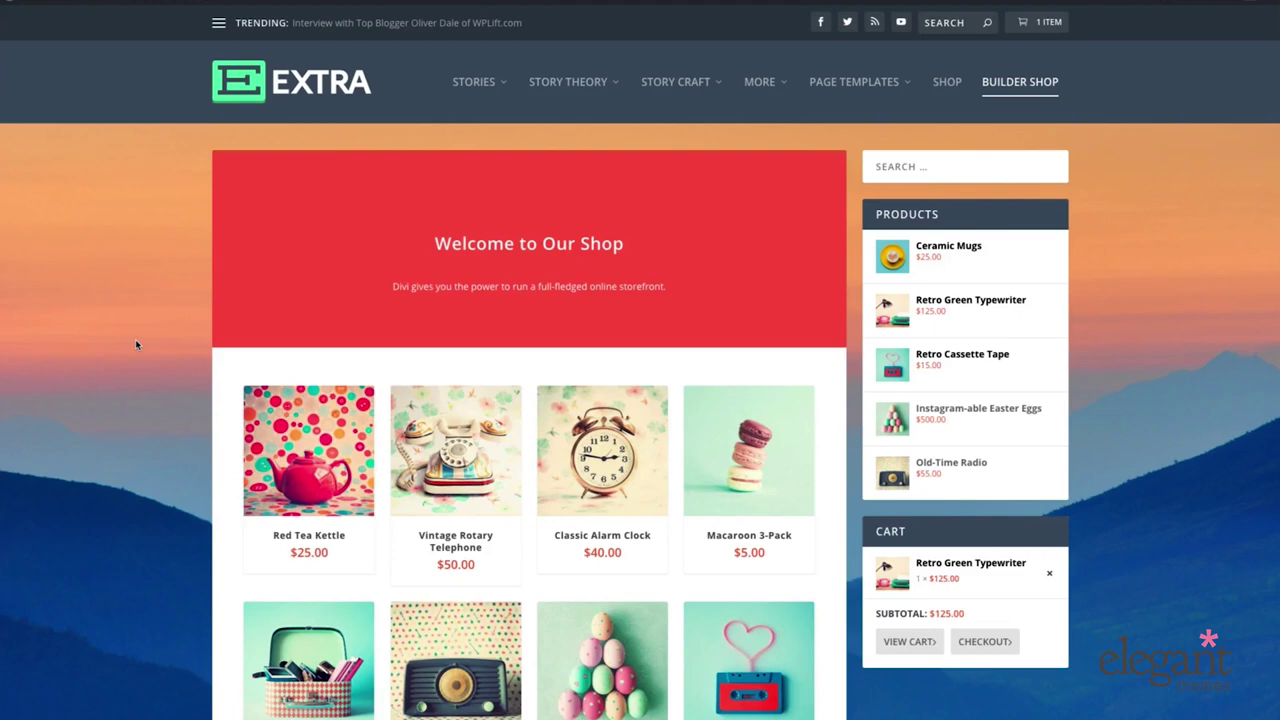
scroll(138, 345, "down", 1)
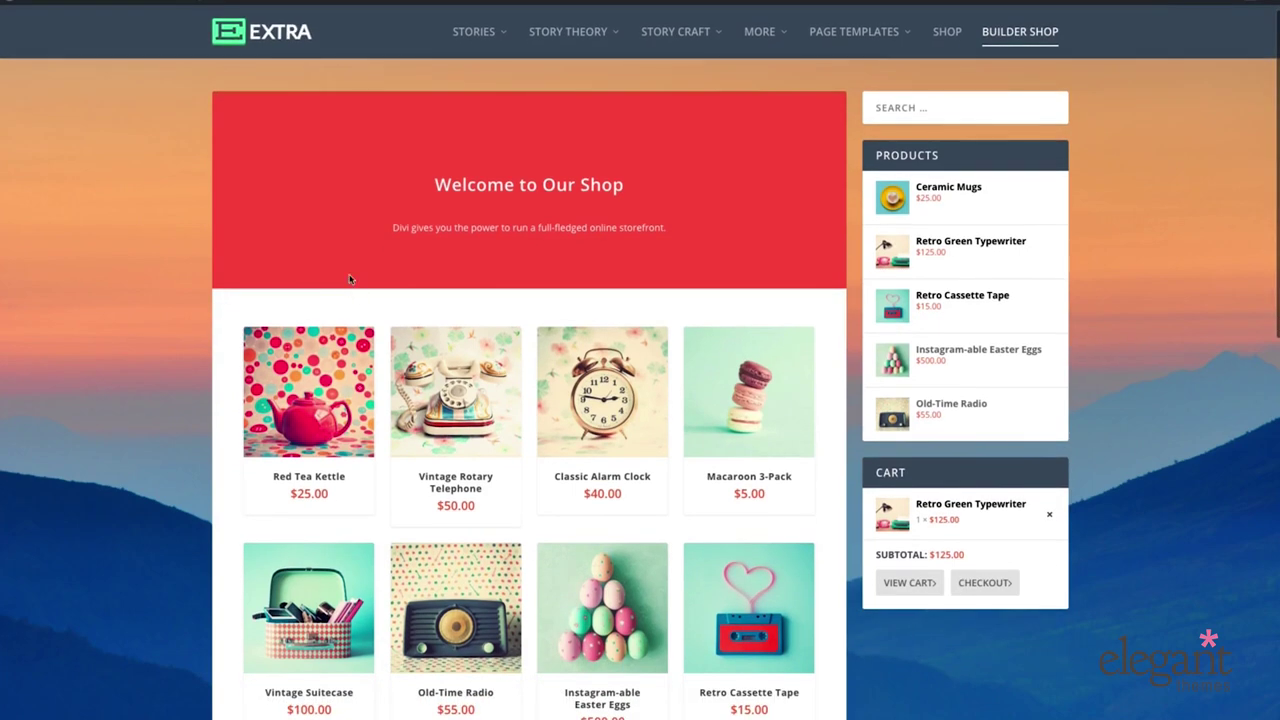
scroll(148, 314, "down", 5)
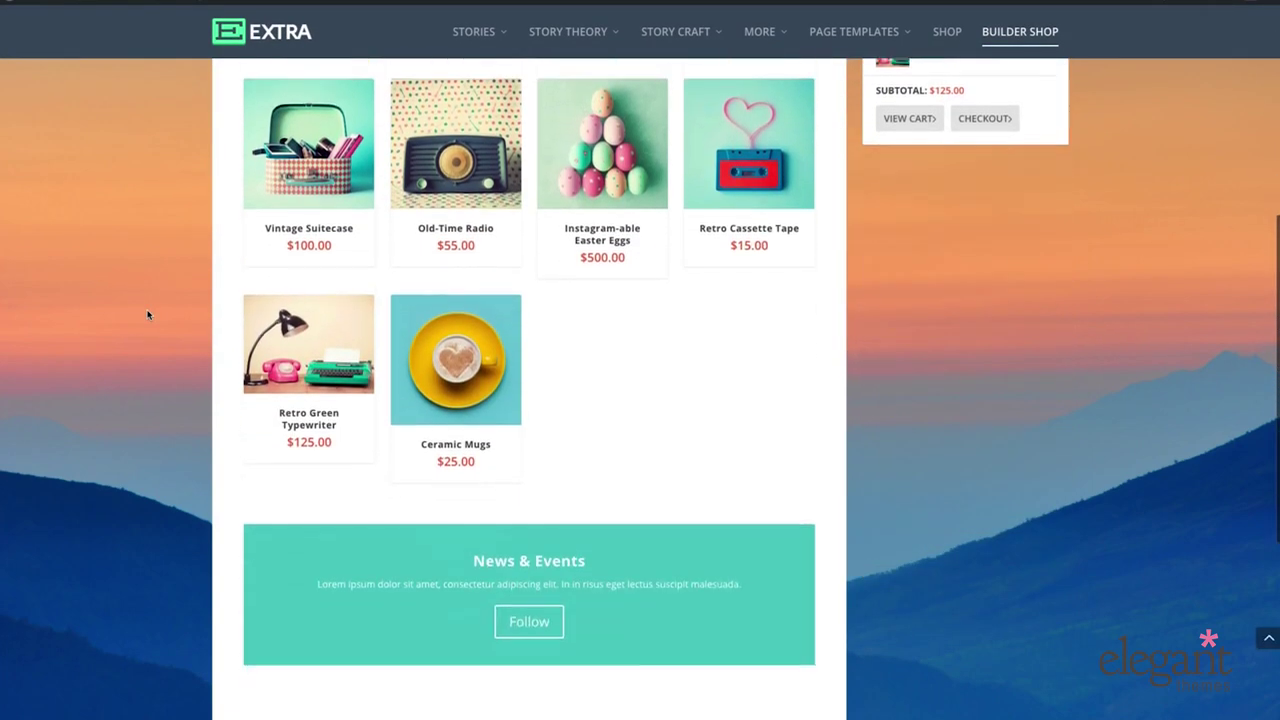
scroll(148, 316, "up", 1)
scroll(148, 316, "up", 5)
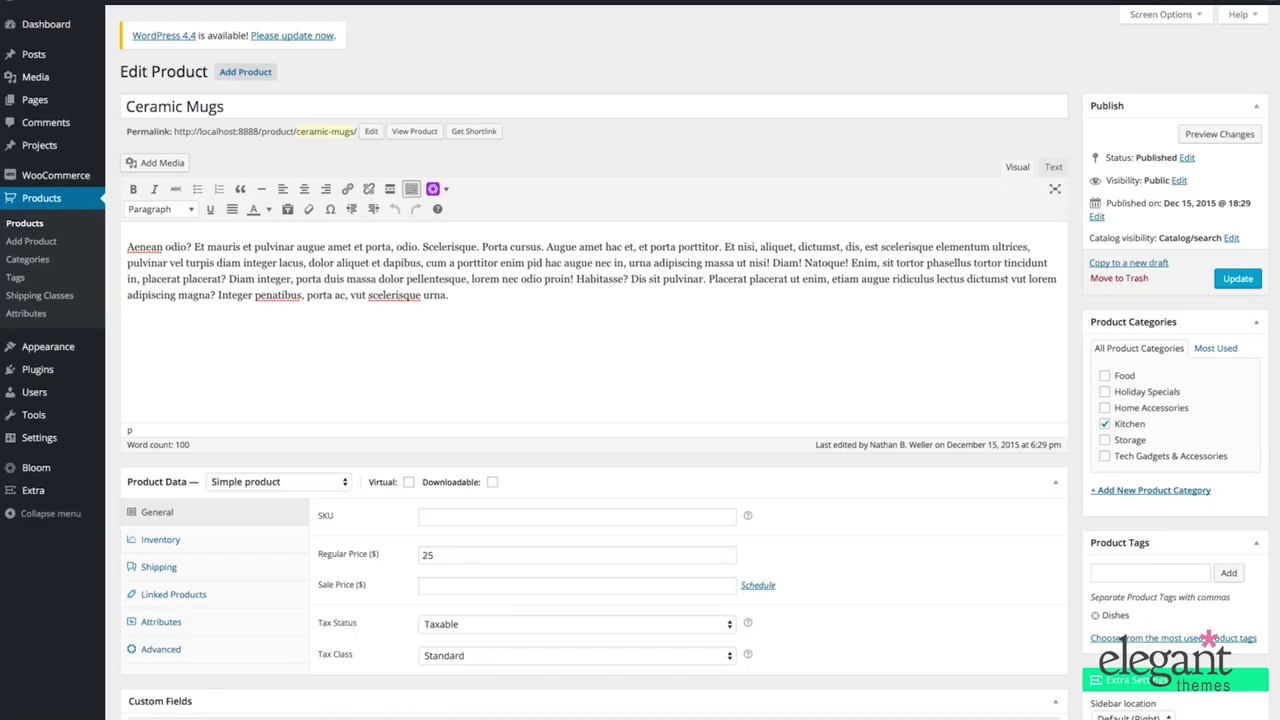
Show All Pages and scroll the list of 20 published pages
mouse_move(40, 106)
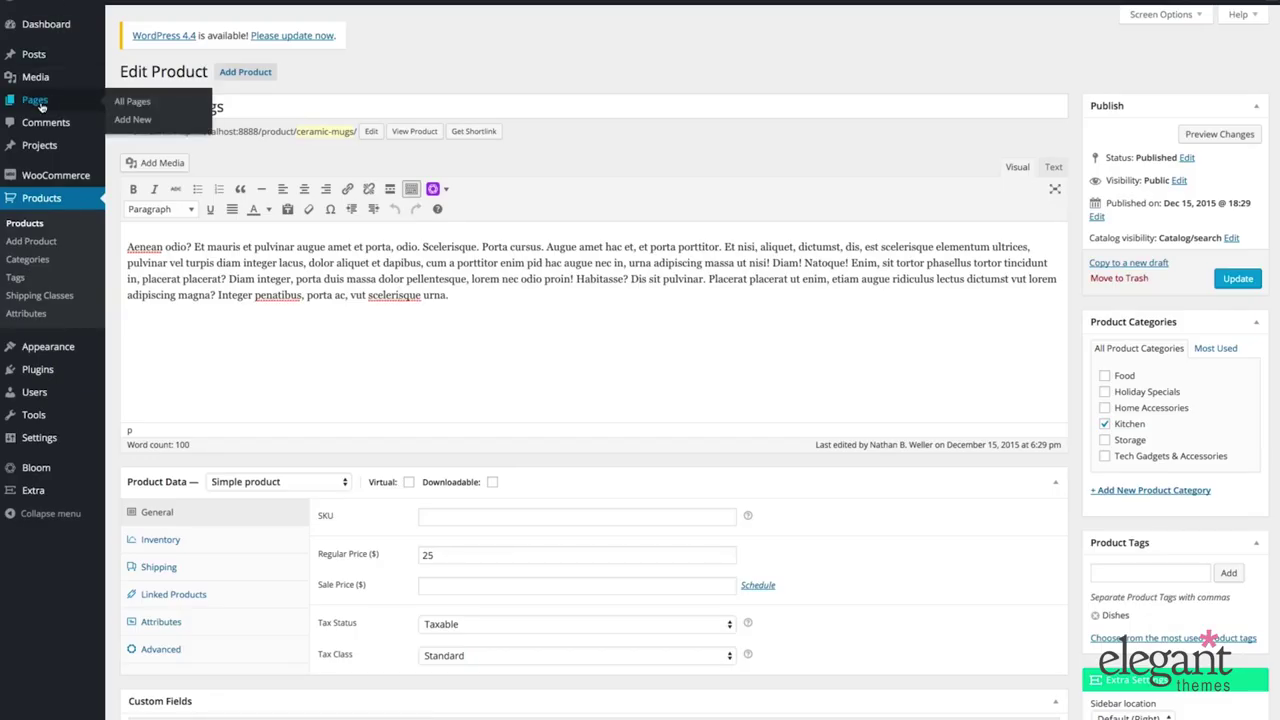
left_click(130, 101)
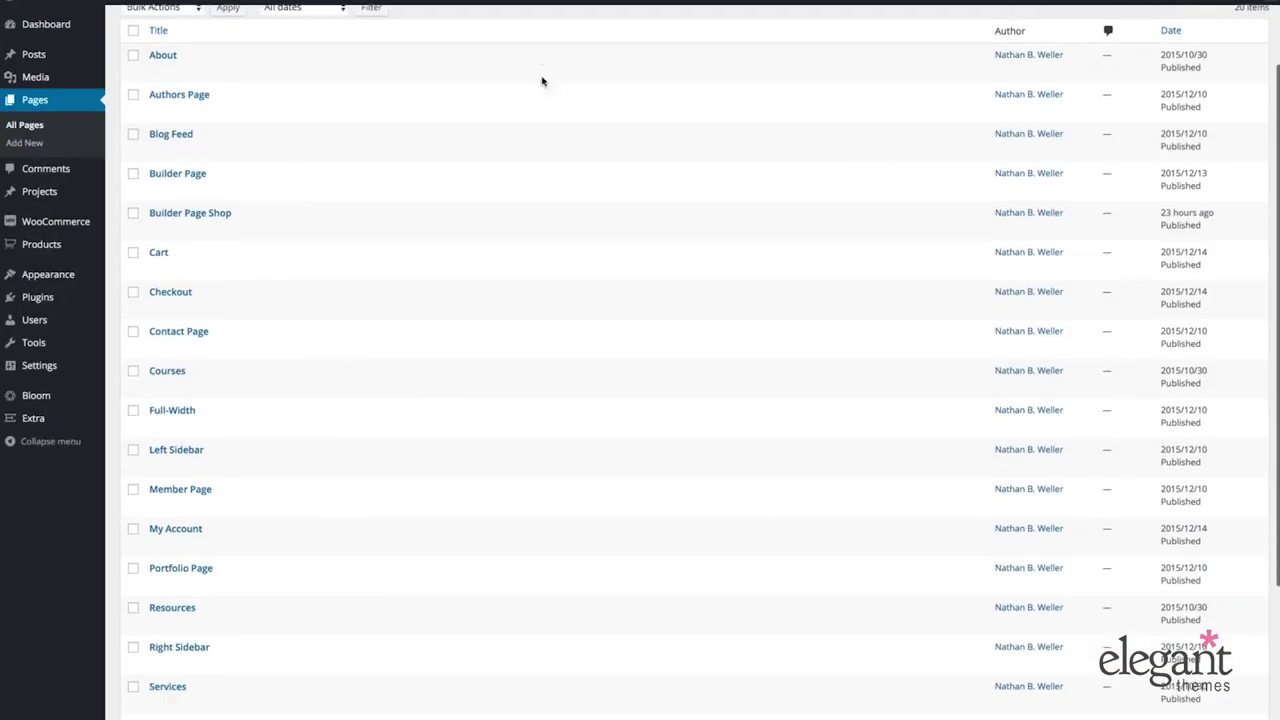
scroll(480, 140, "down", 2)
scroll(440, 163, "down", 2)
scroll(440, 163, "up", 5)
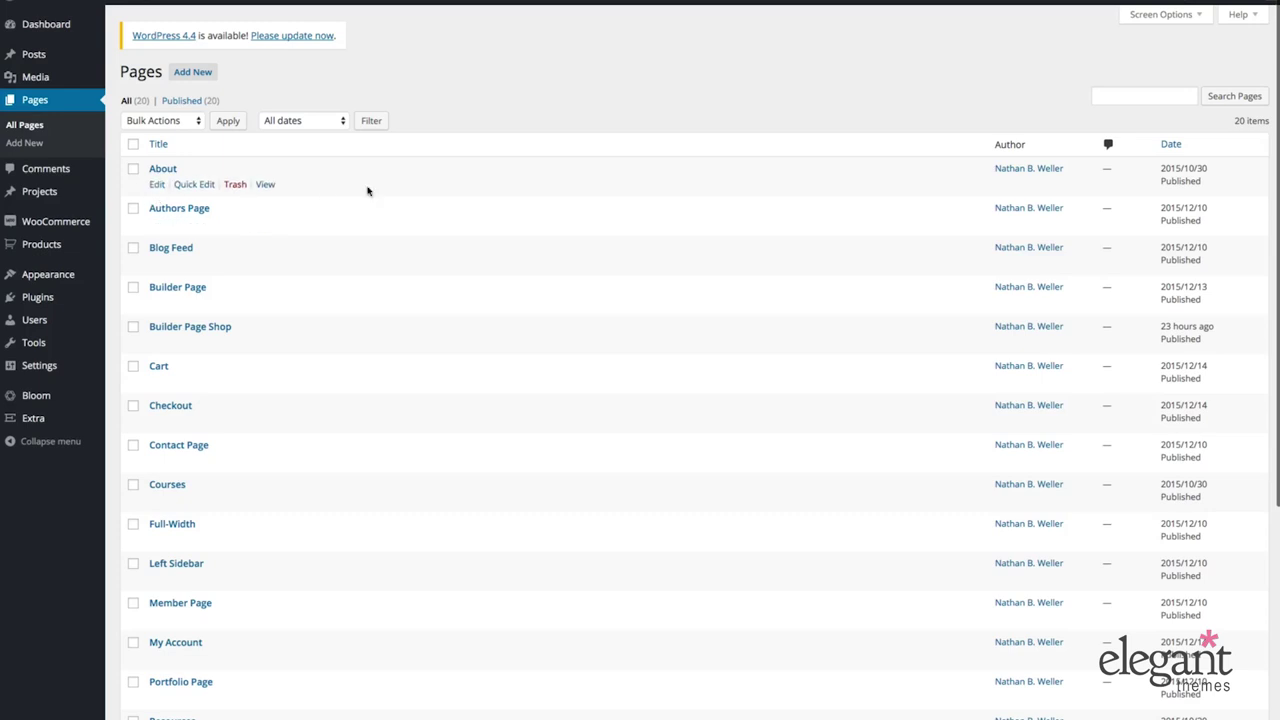
scroll(367, 191, "down", 3)
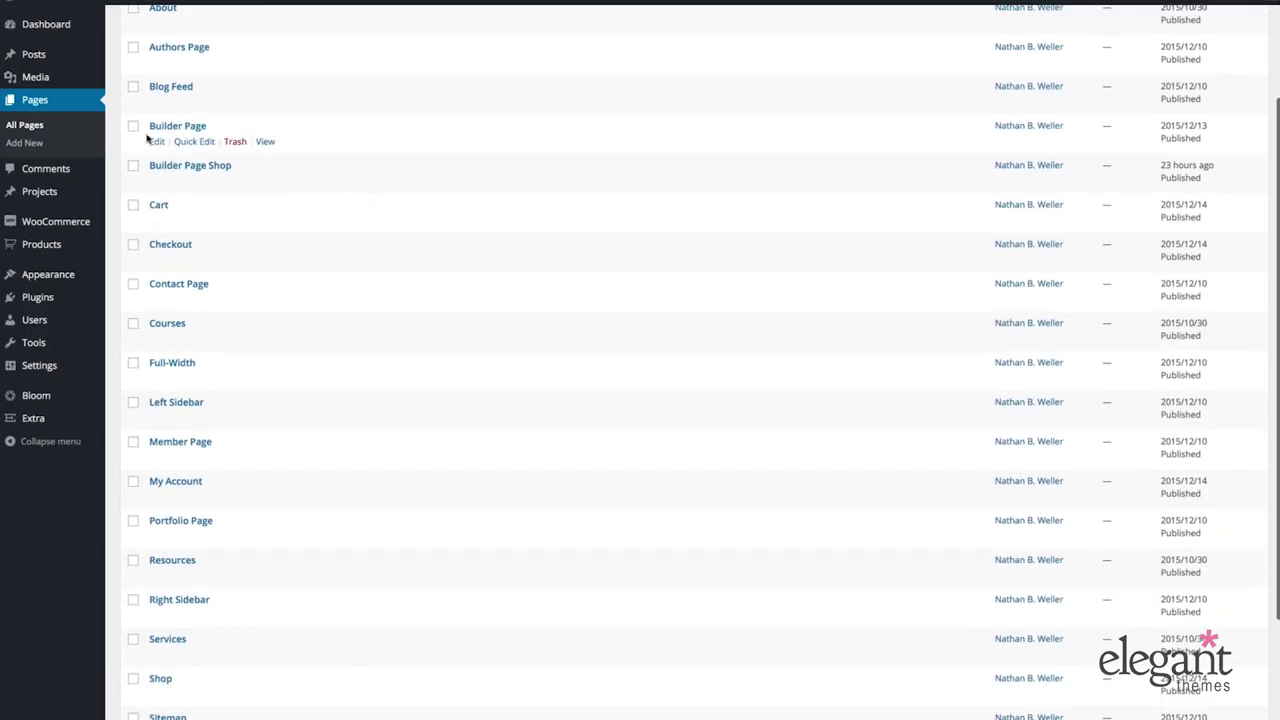
Open Builder Page in the Divi Builder and scroll through its slider, blurb, tabs, portfolio, shop and blog modules
left_click(157, 142)
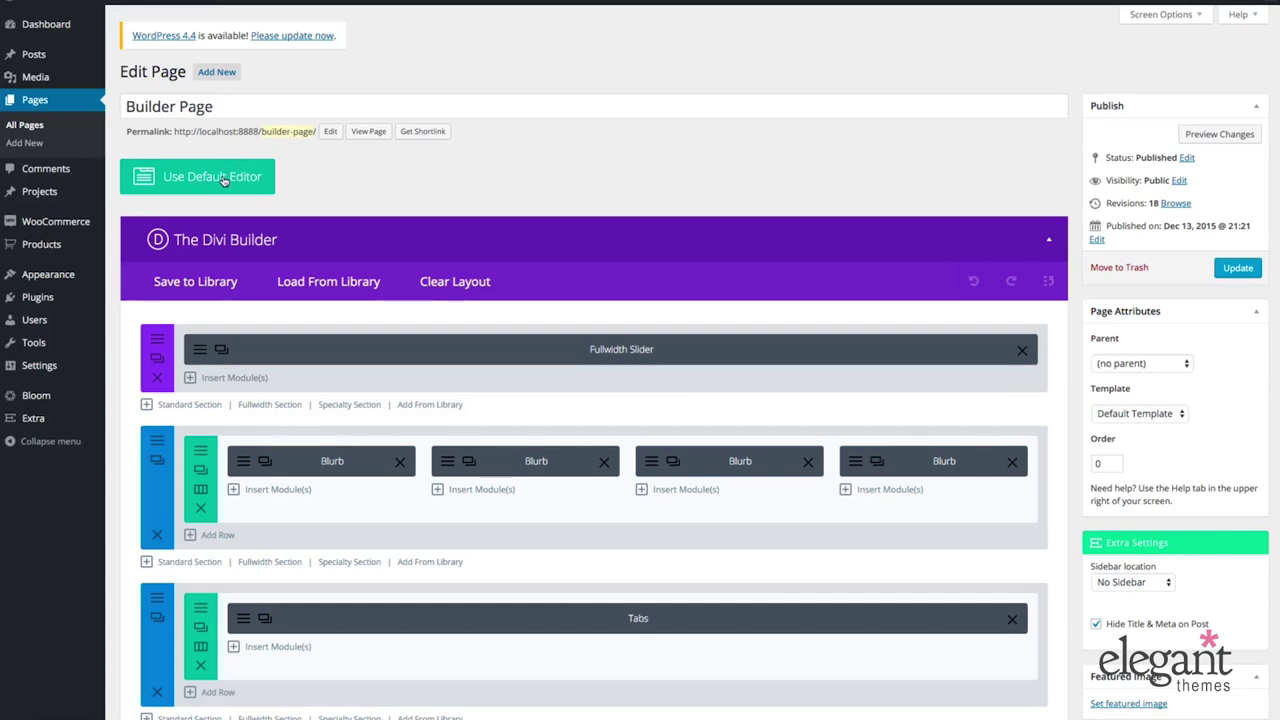
scroll(616, 162, "down", 1)
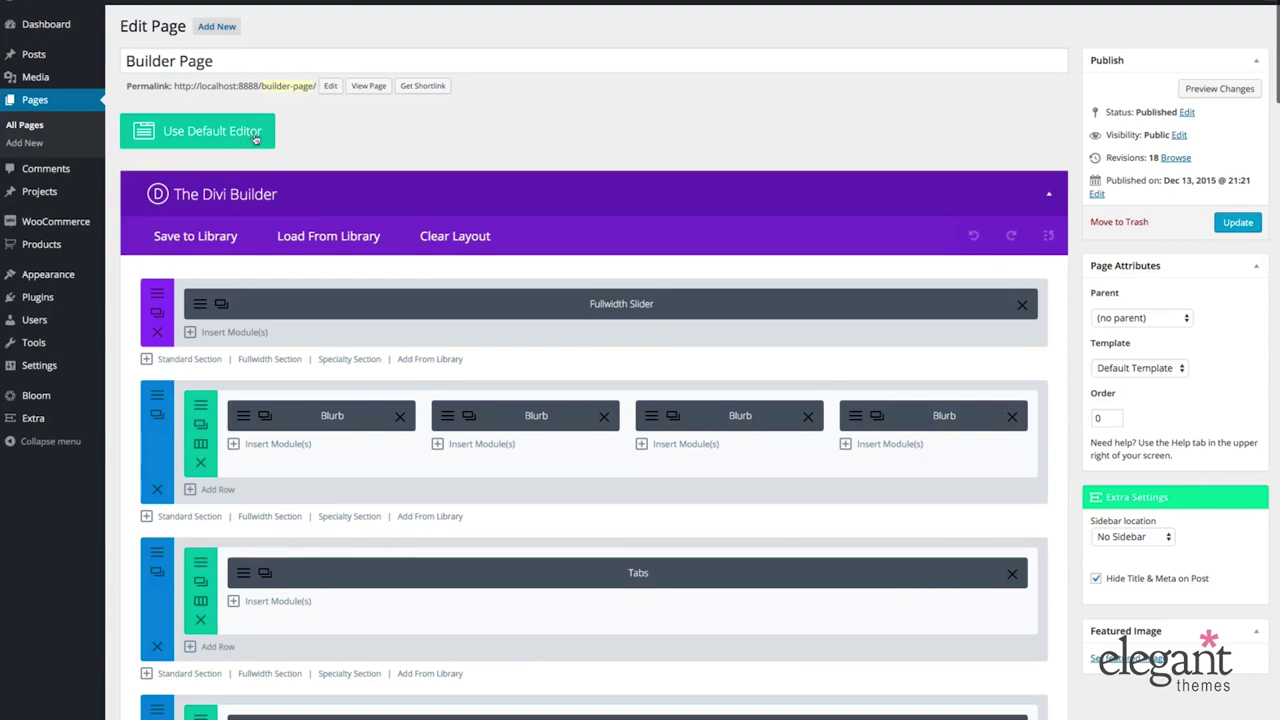
scroll(594, 147, "down", 5)
scroll(594, 147, "down", 12)
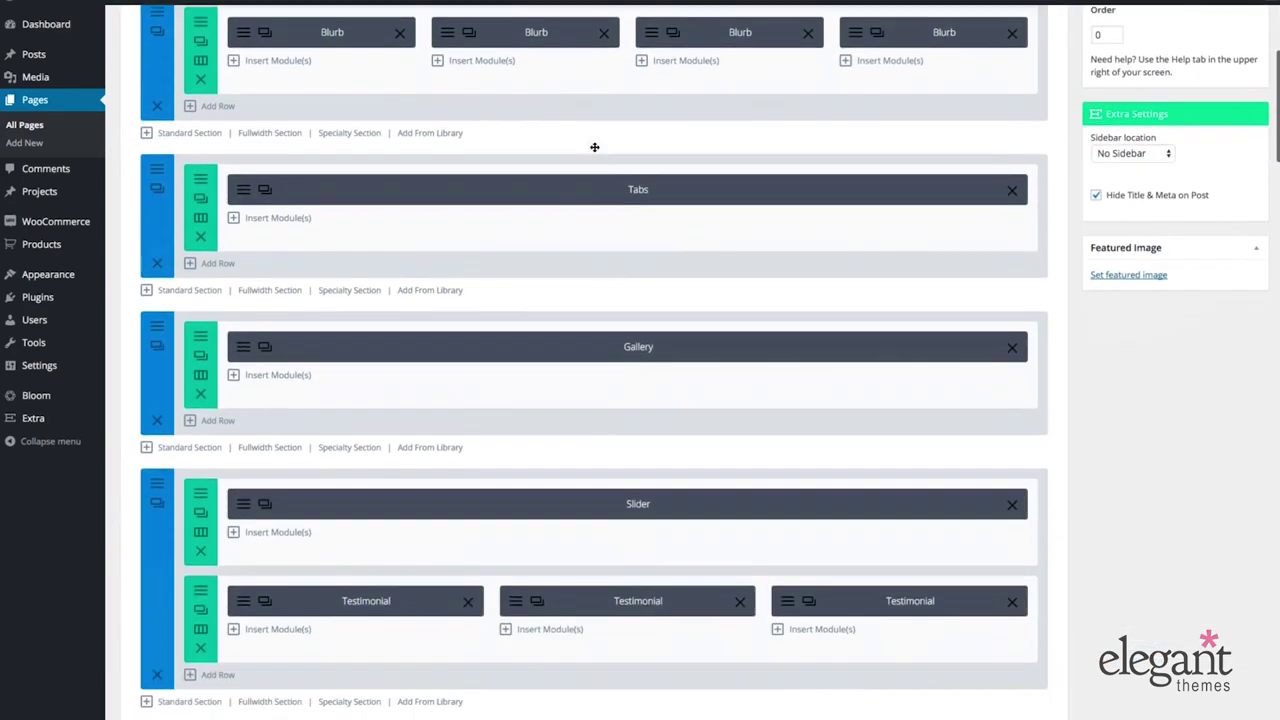
scroll(595, 148, "down", 15)
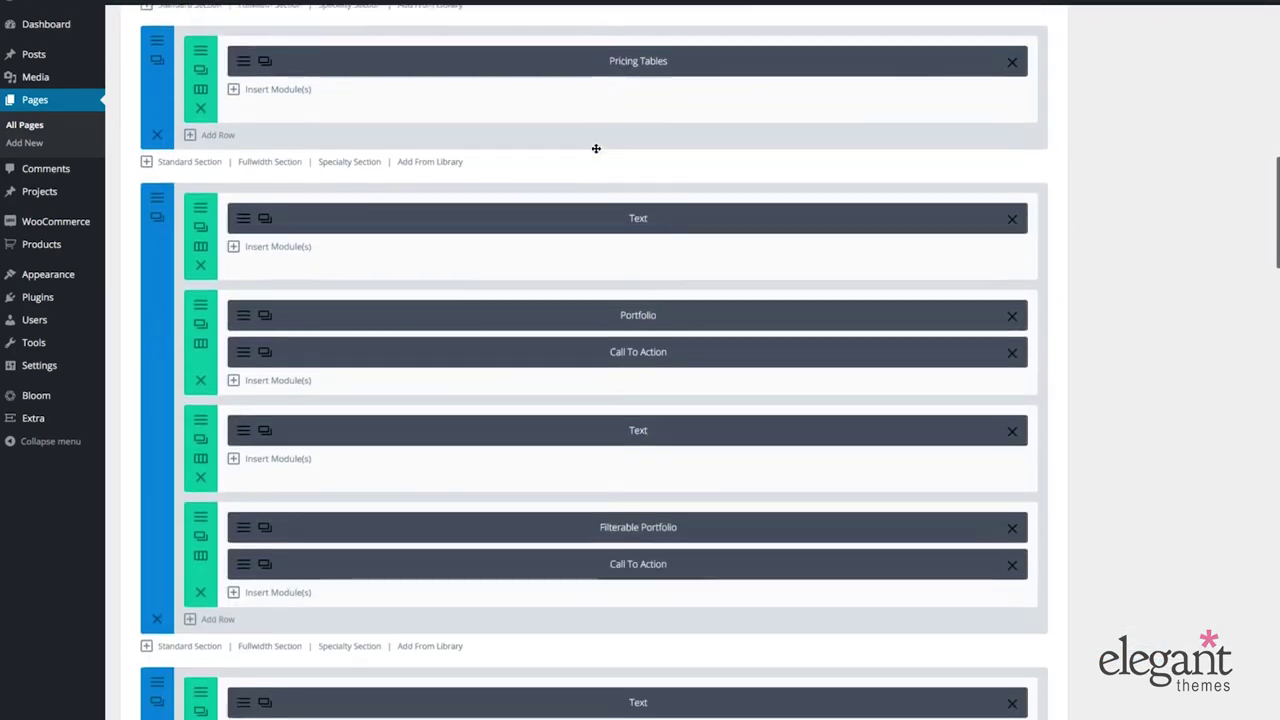
scroll(597, 149, "down", 16)
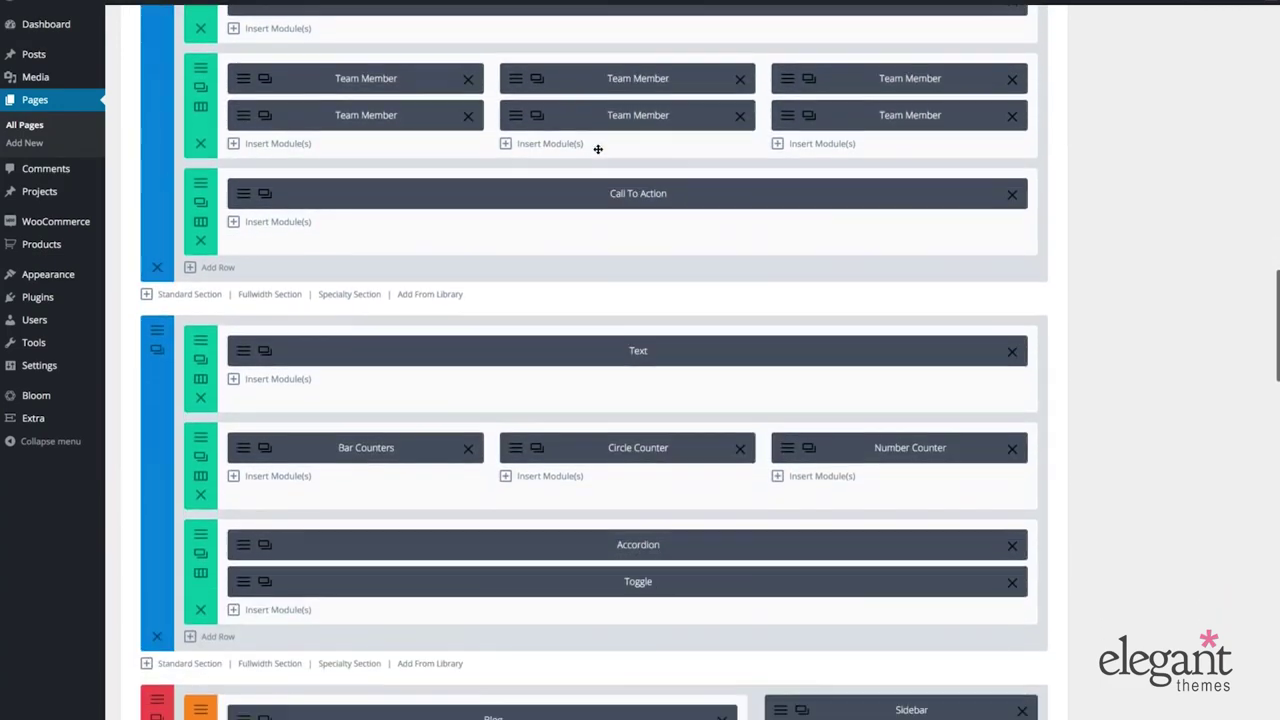
scroll(598, 149, "down", 1)
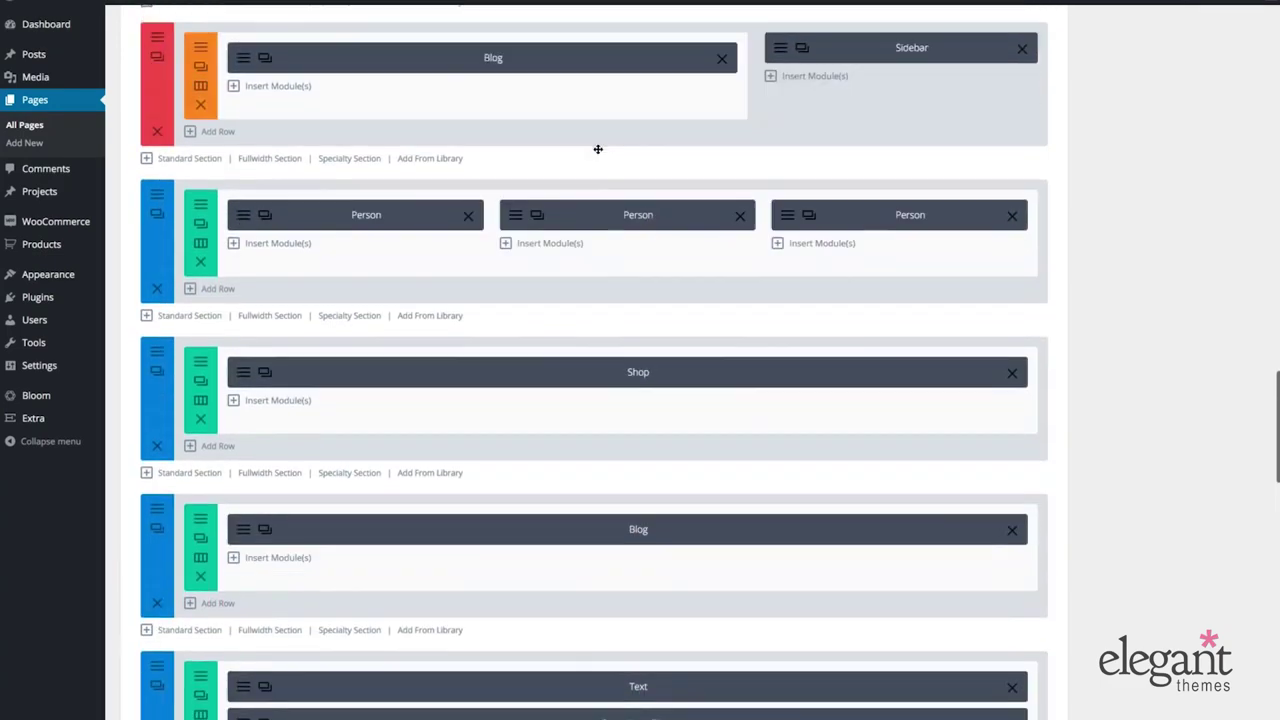
scroll(598, 149, "up", 20)
scroll(598, 149, "up", 5)
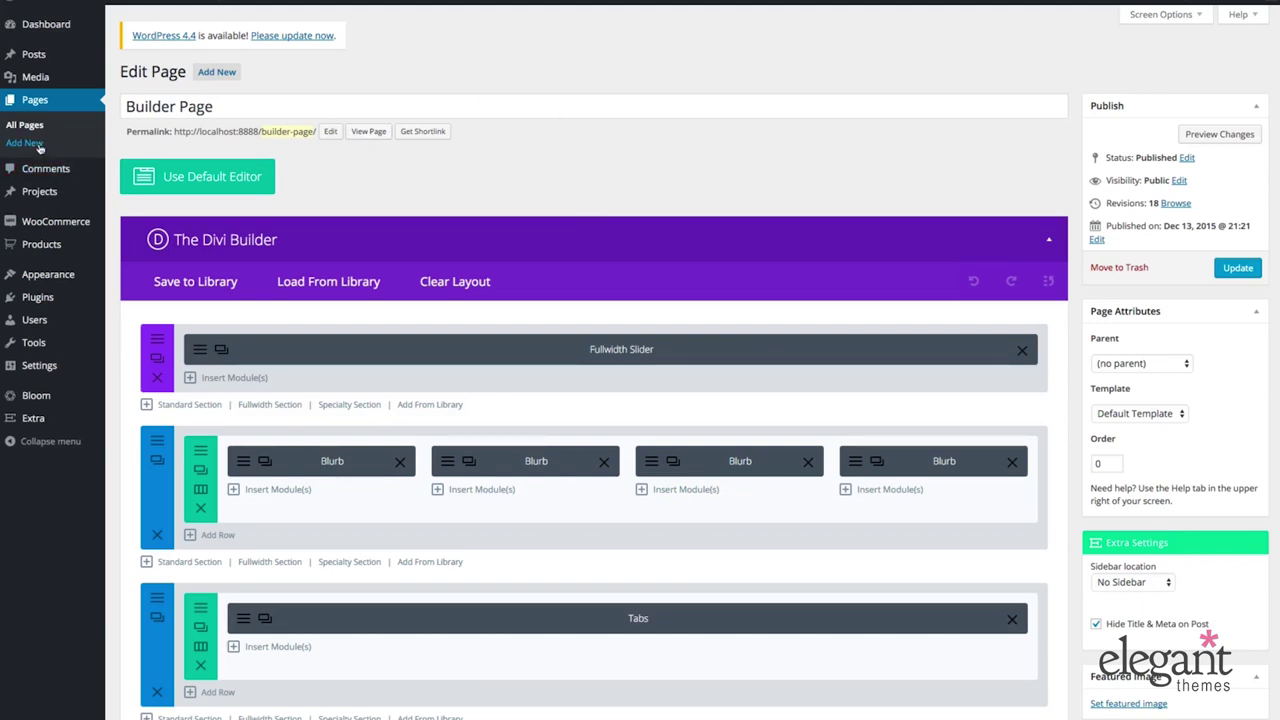
Show the Left Sidebar page template example on the live site and scroll through it
left_click(25, 143)
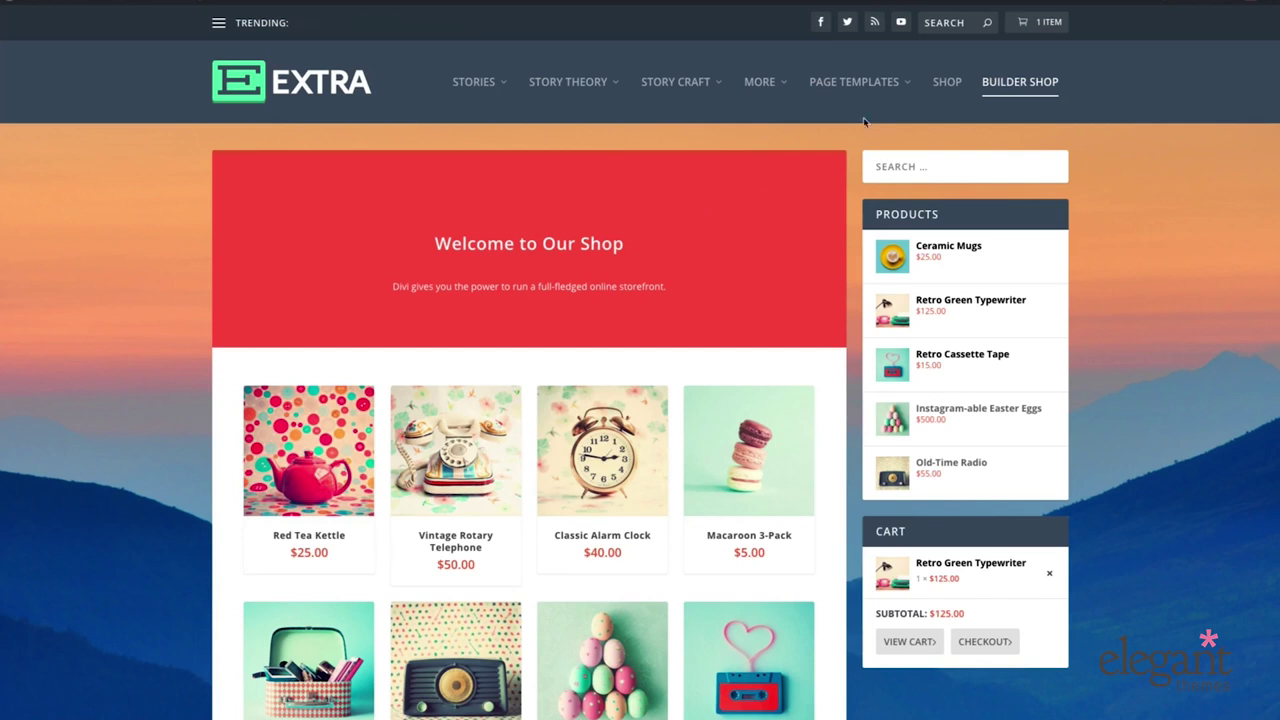
mouse_move(848, 88)
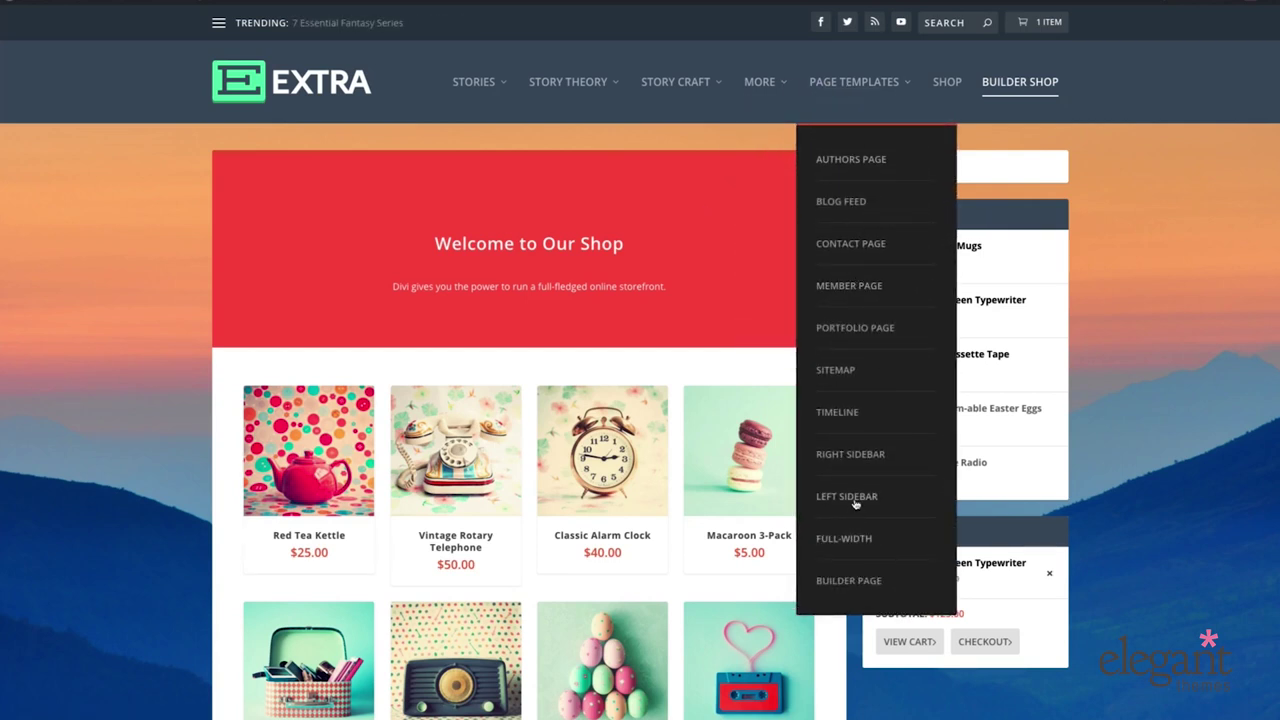
left_click(889, 524)
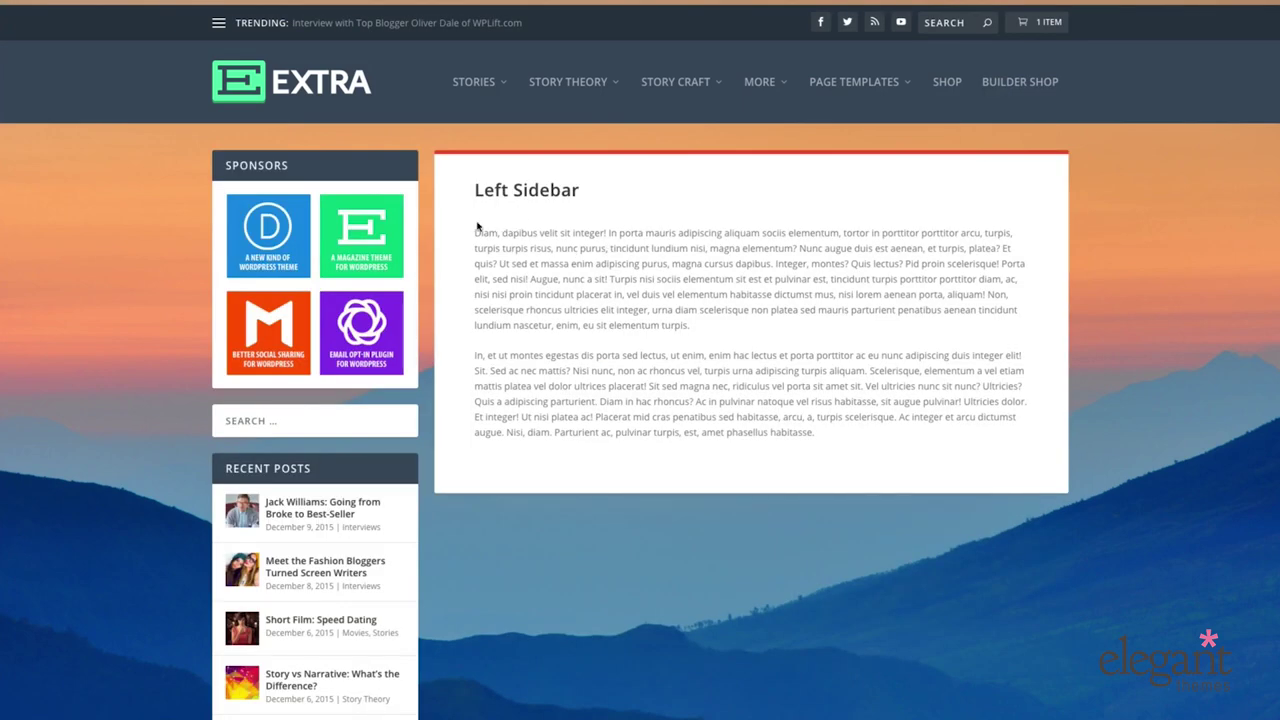
scroll(477, 226, "down", 3)
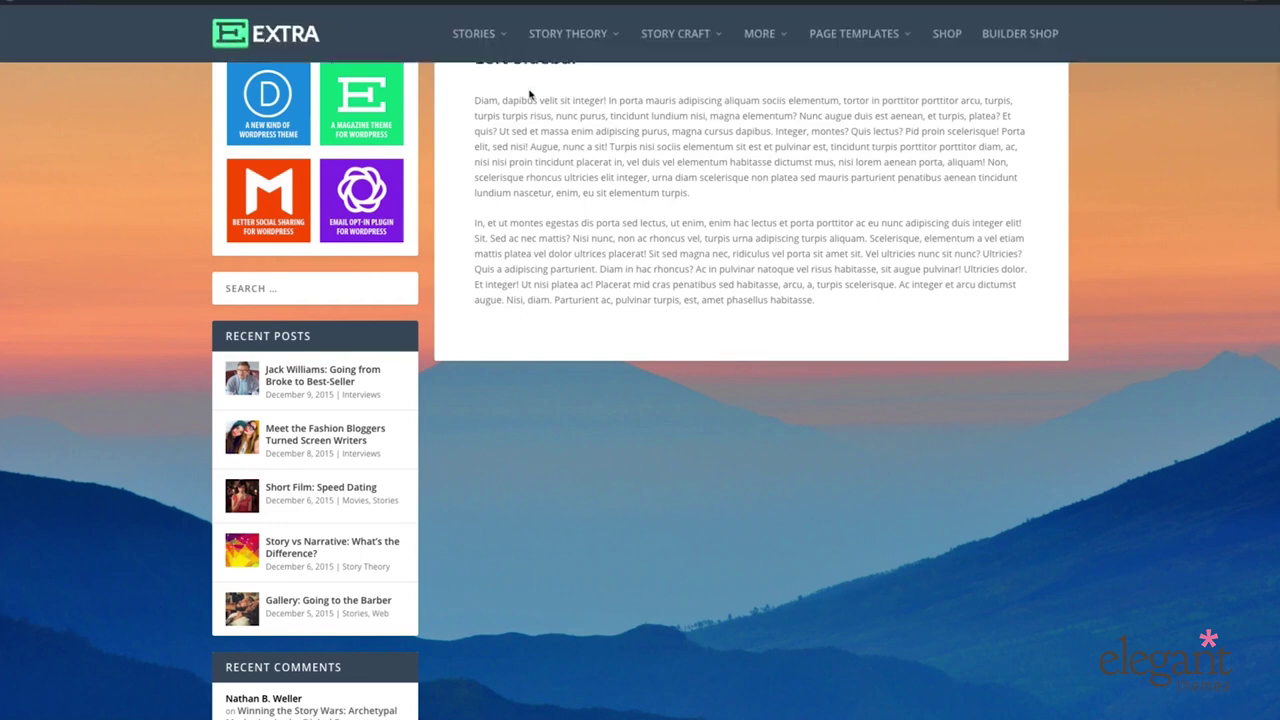
scroll(540, 95, "up", 3)
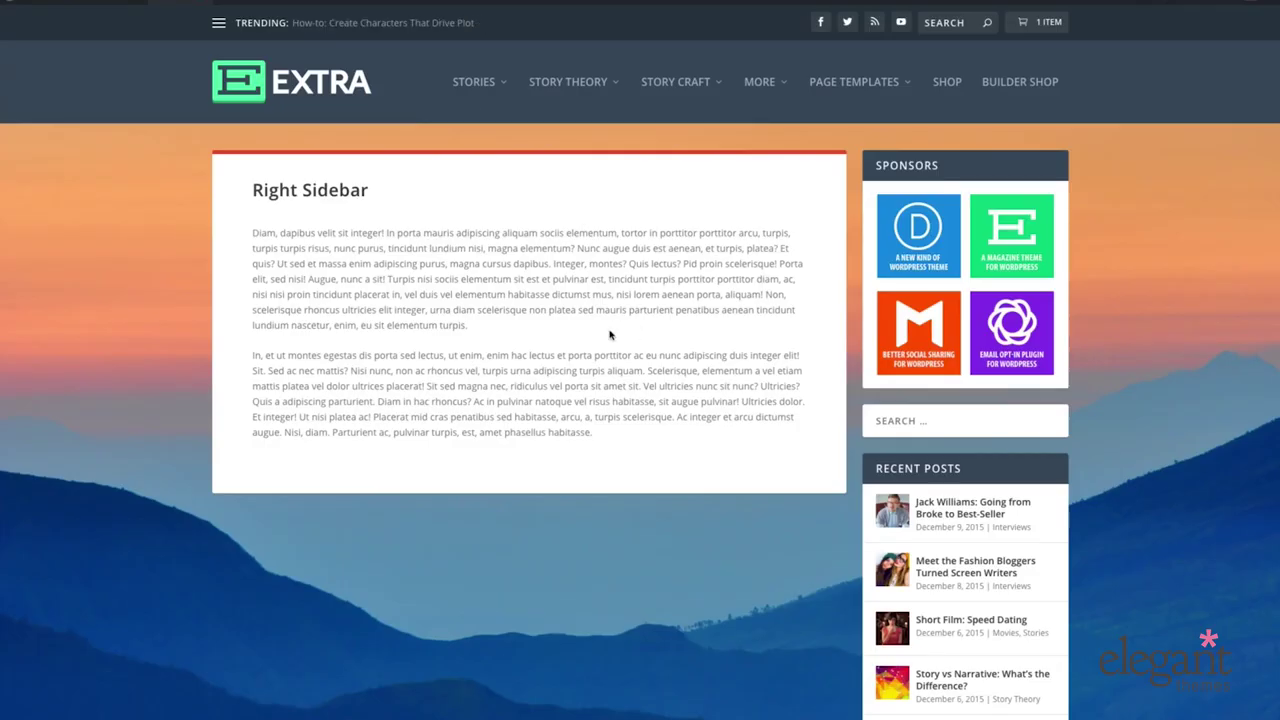
scroll(609, 335, "down", 3)
scroll(614, 346, "up", 3)
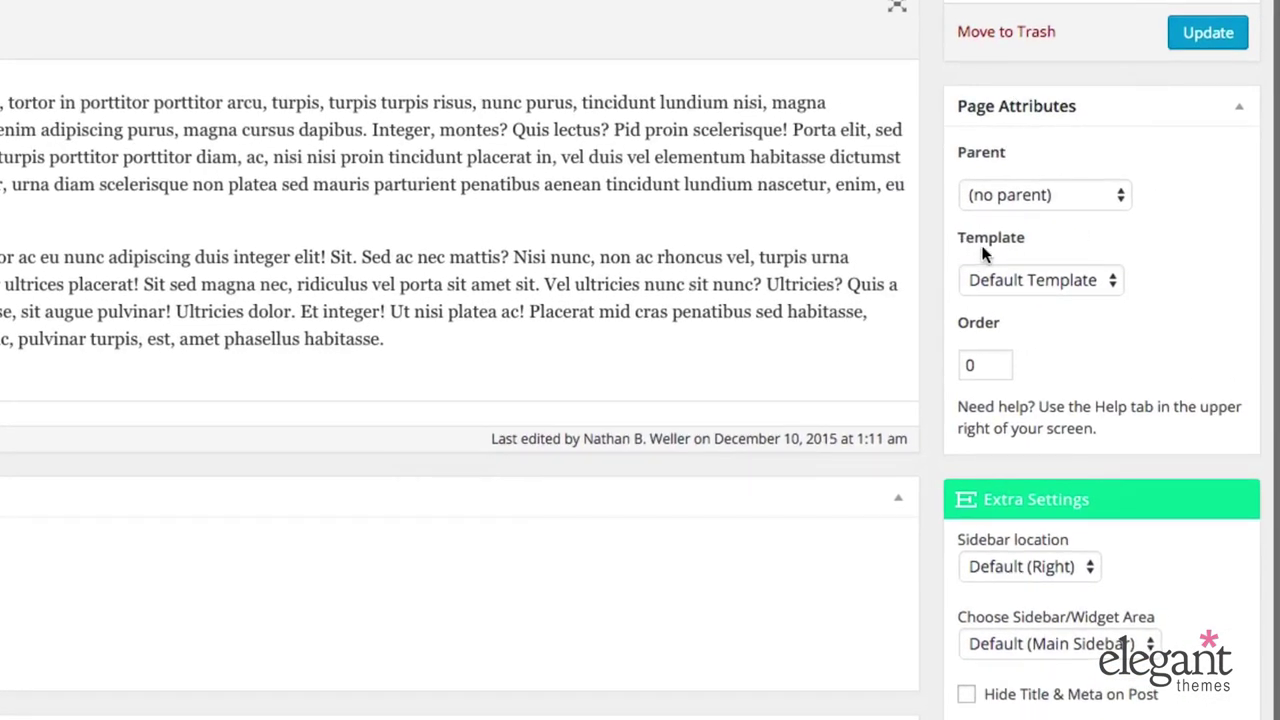
left_click(1034, 281)
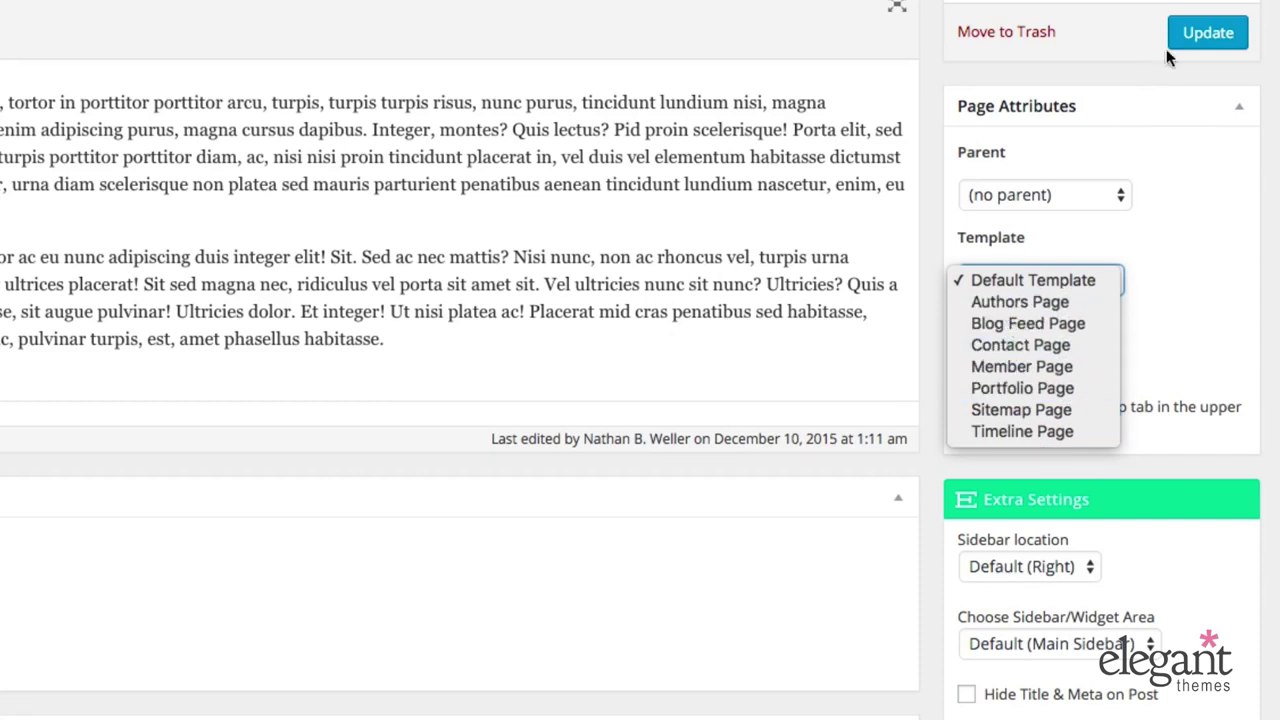
left_click(1190, 306)
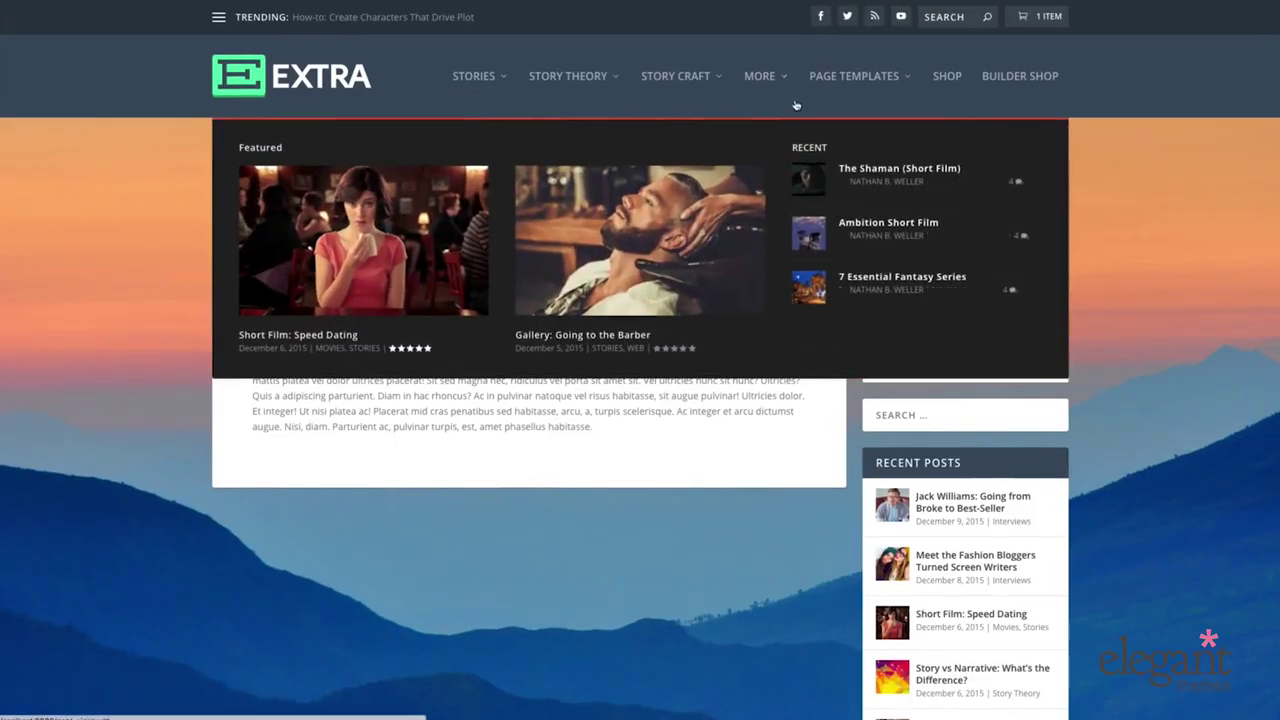
Show the Authors Page example from Page Templates and scroll through it
mouse_move(838, 86)
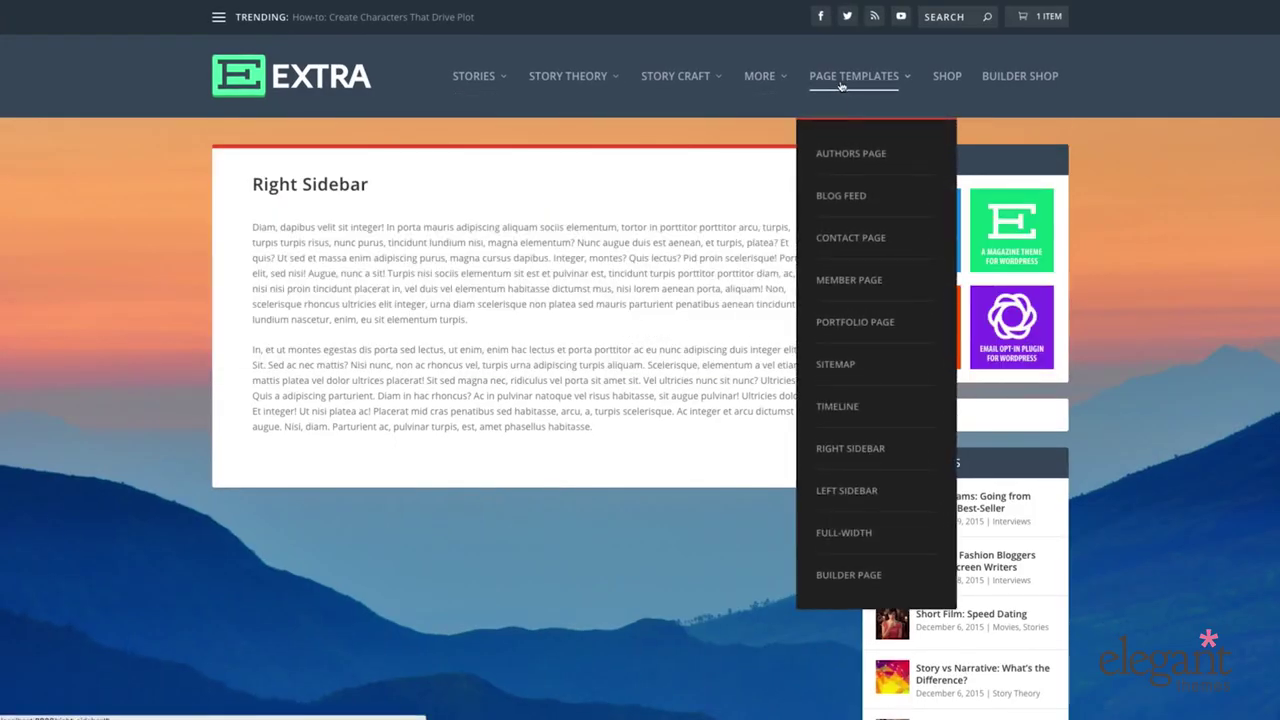
left_click(843, 156)
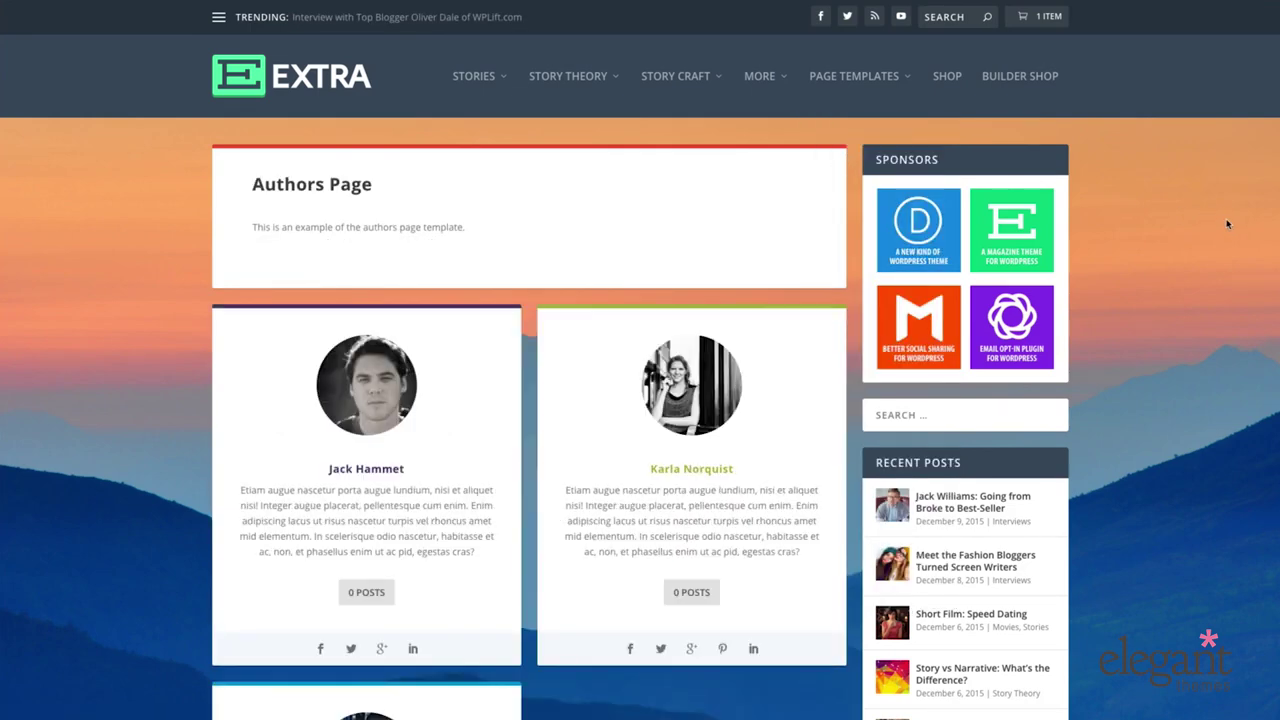
scroll(1220, 253, "down", 5)
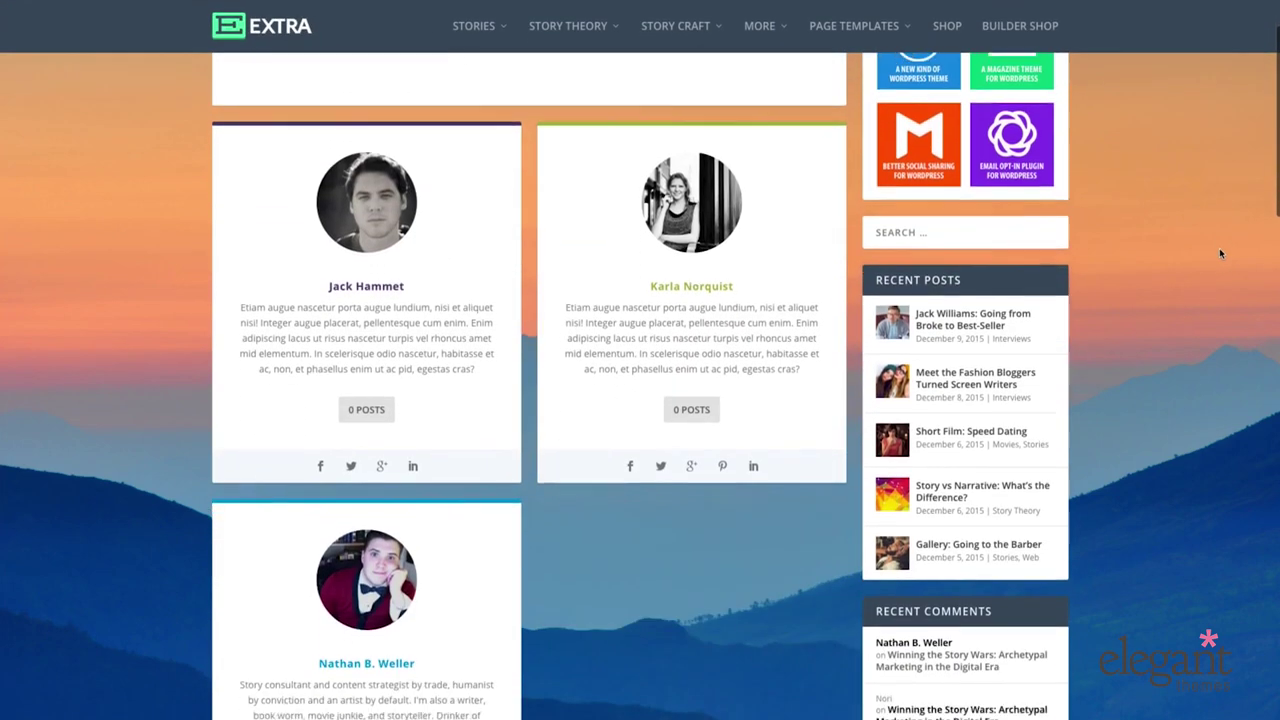
scroll(1219, 254, "up", 5)
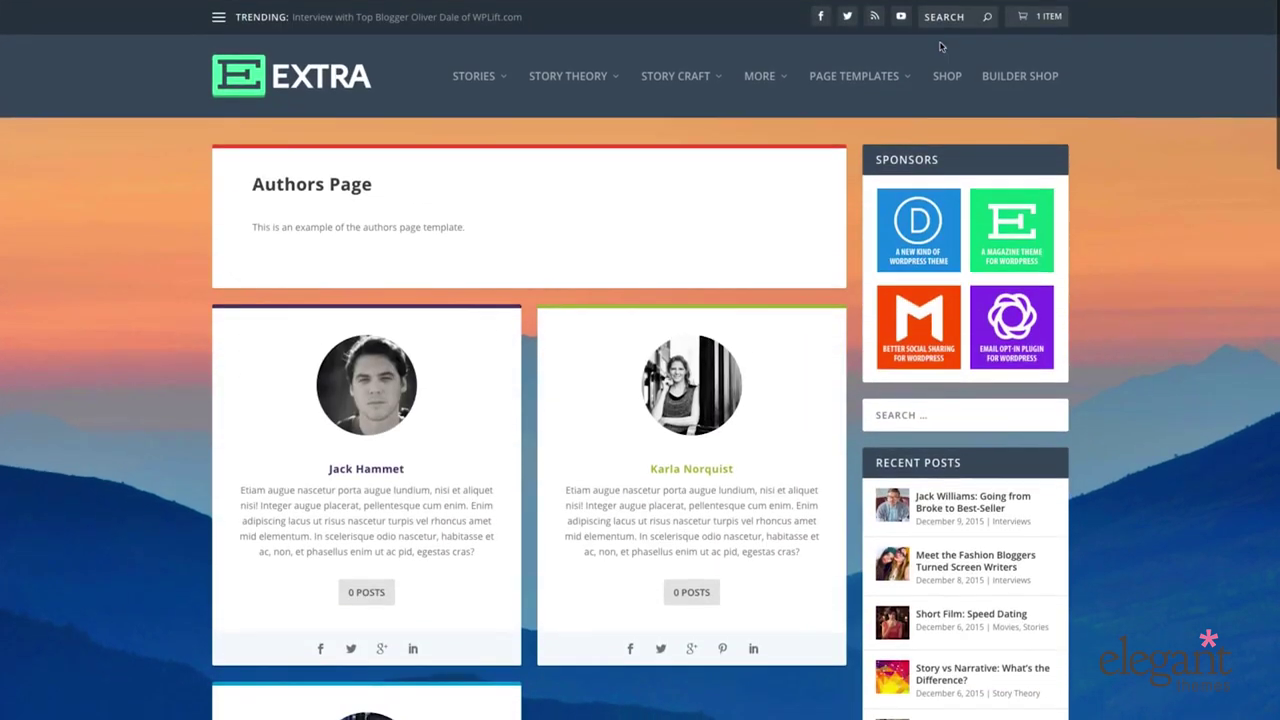
Show the Blog Feed example page and scroll down its posts and back up
mouse_move(854, 76)
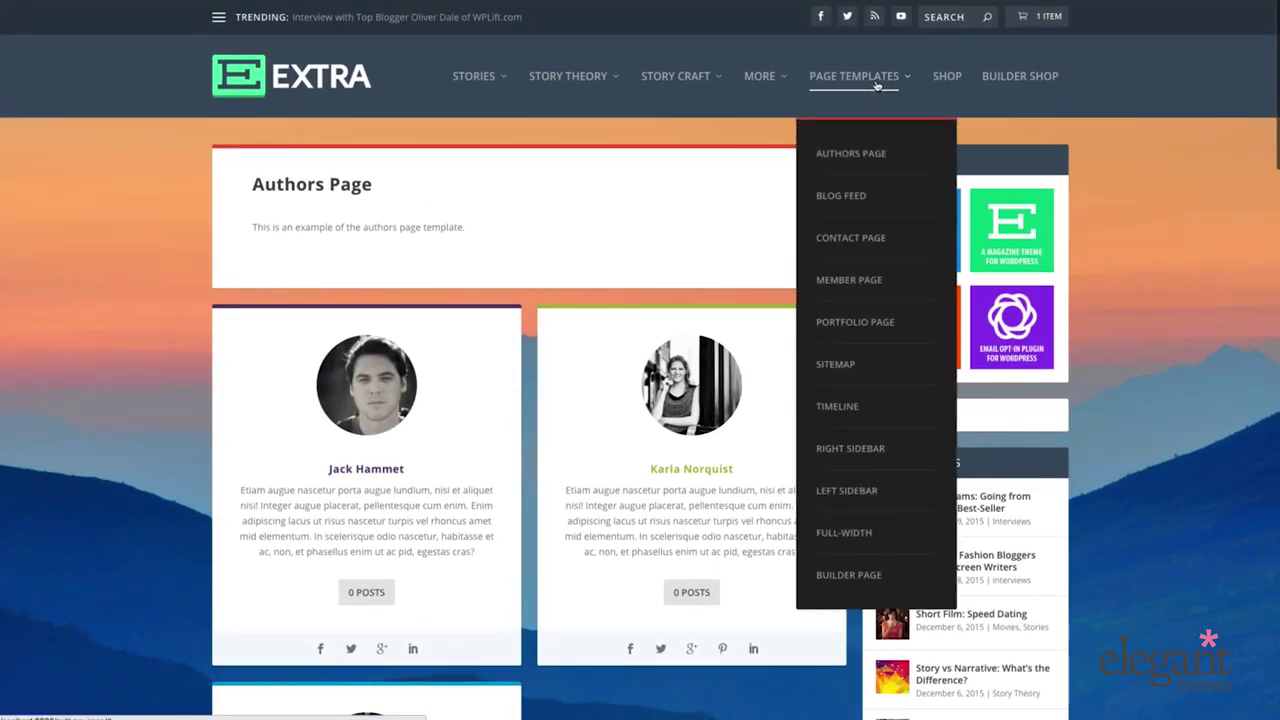
left_click(872, 195)
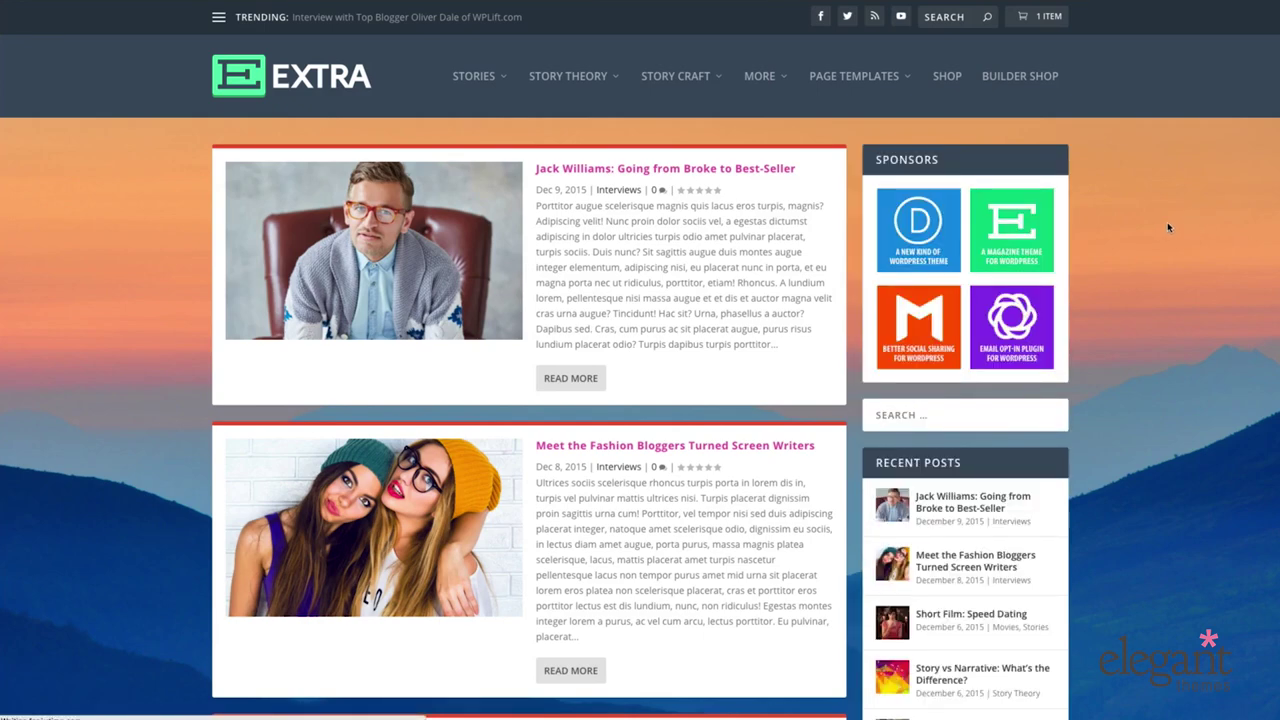
scroll(1167, 228, "down", 3)
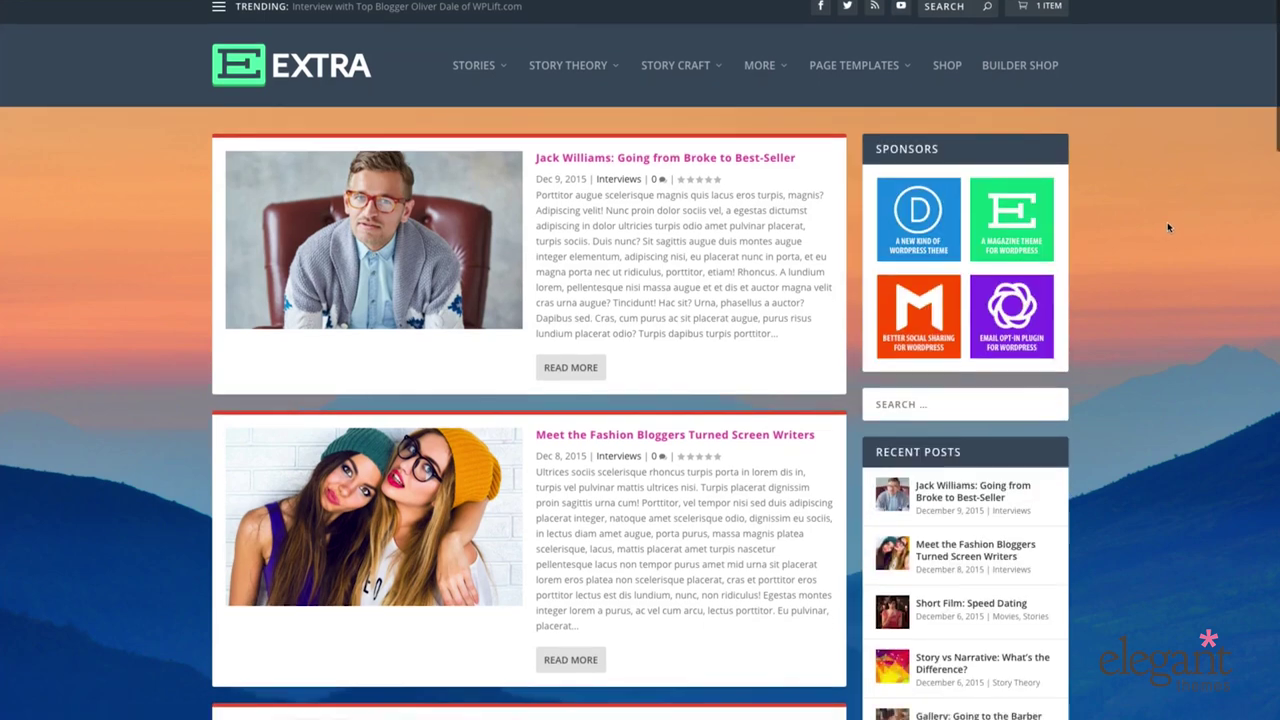
scroll(1166, 227, "down", 8)
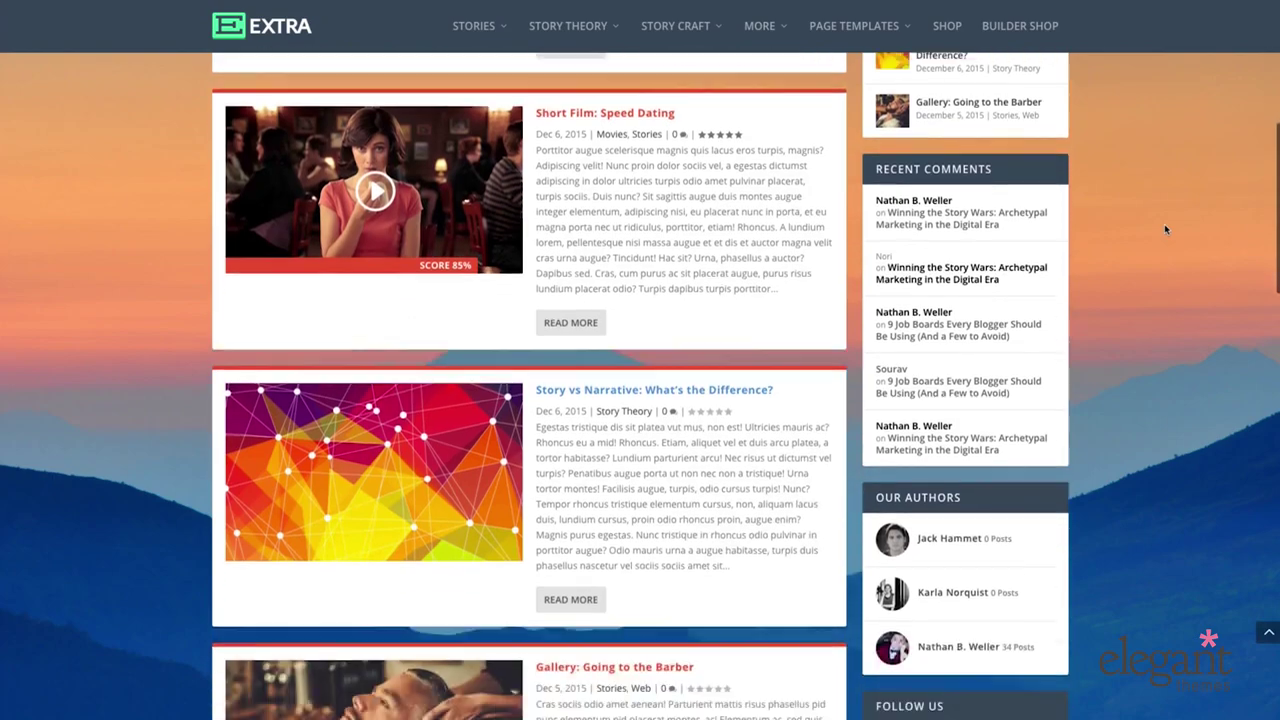
scroll(1163, 230, "down", 3)
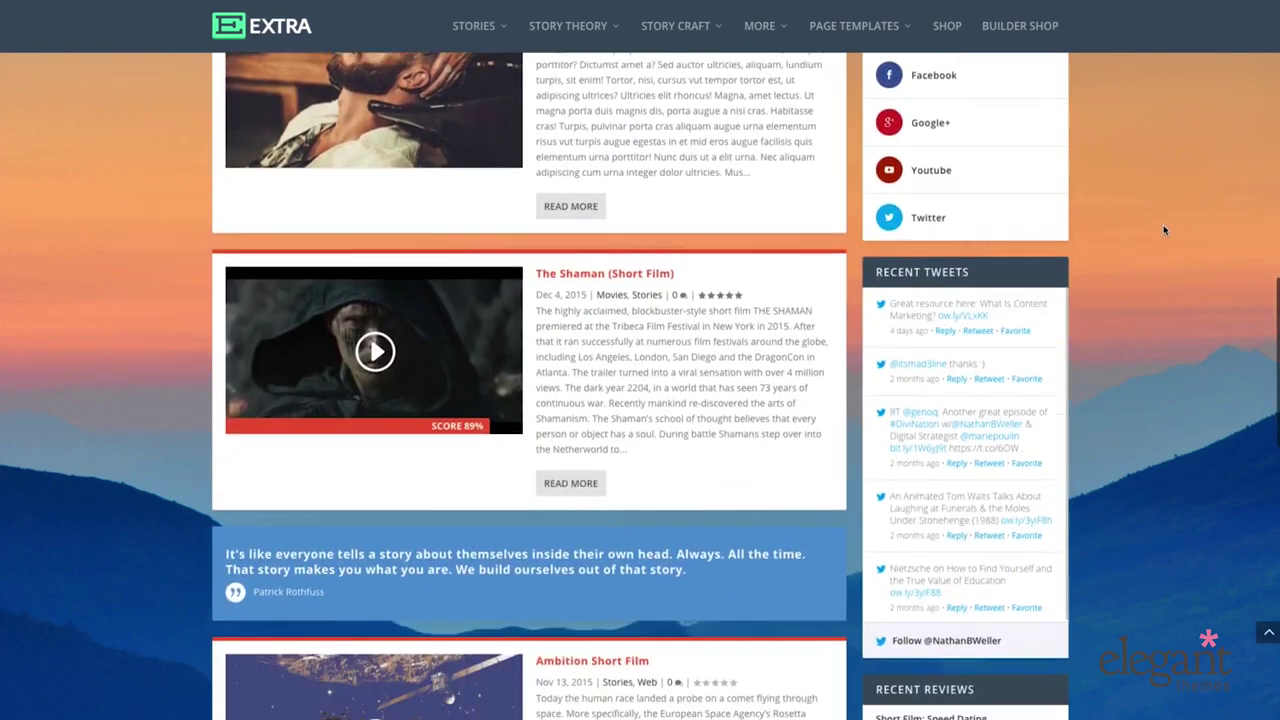
scroll(1163, 230, "up", 7)
scroll(1163, 224, "up", 10)
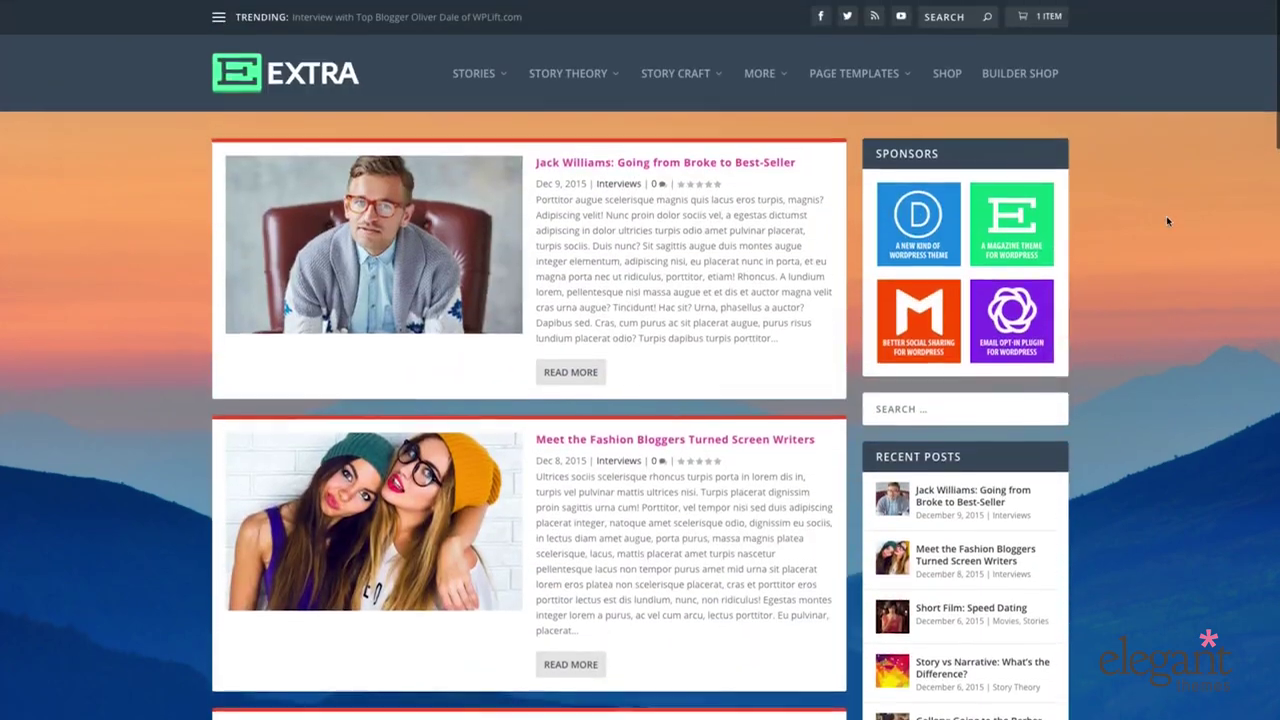
Open the Contact Page template example and scroll to its map and form
mouse_move(855, 72)
left_click(838, 233)
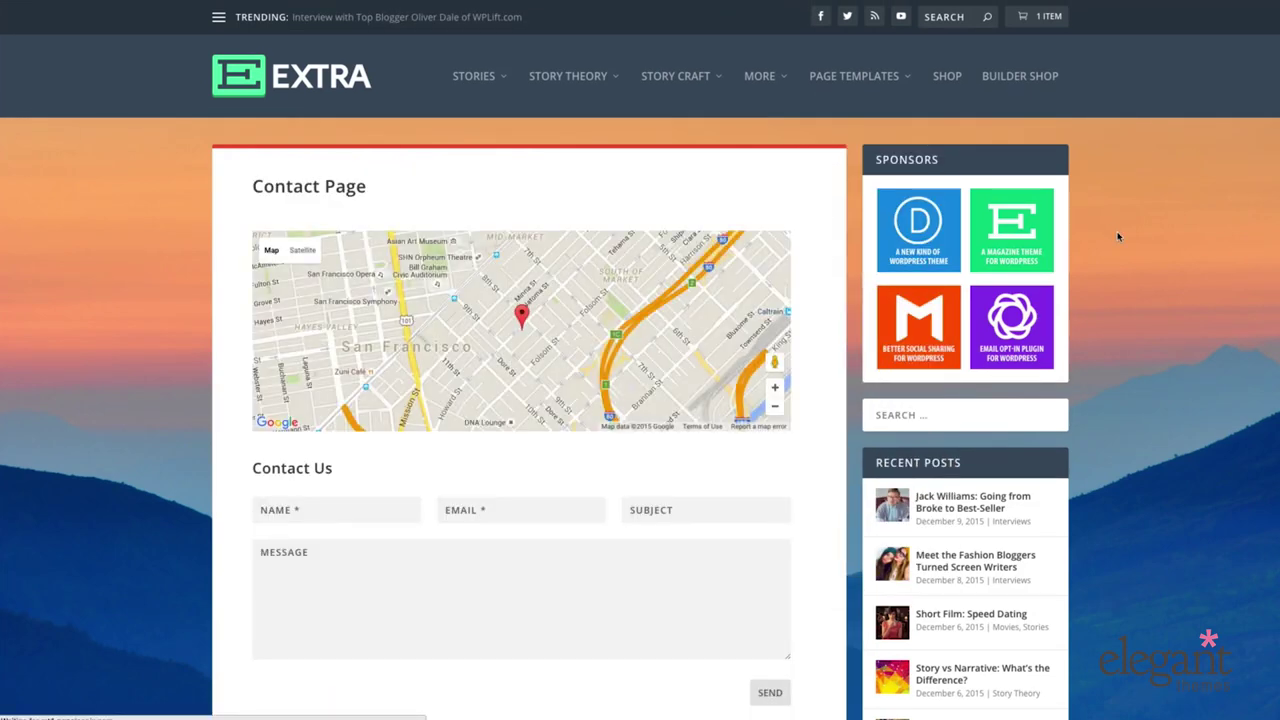
scroll(1117, 237, "down", 2)
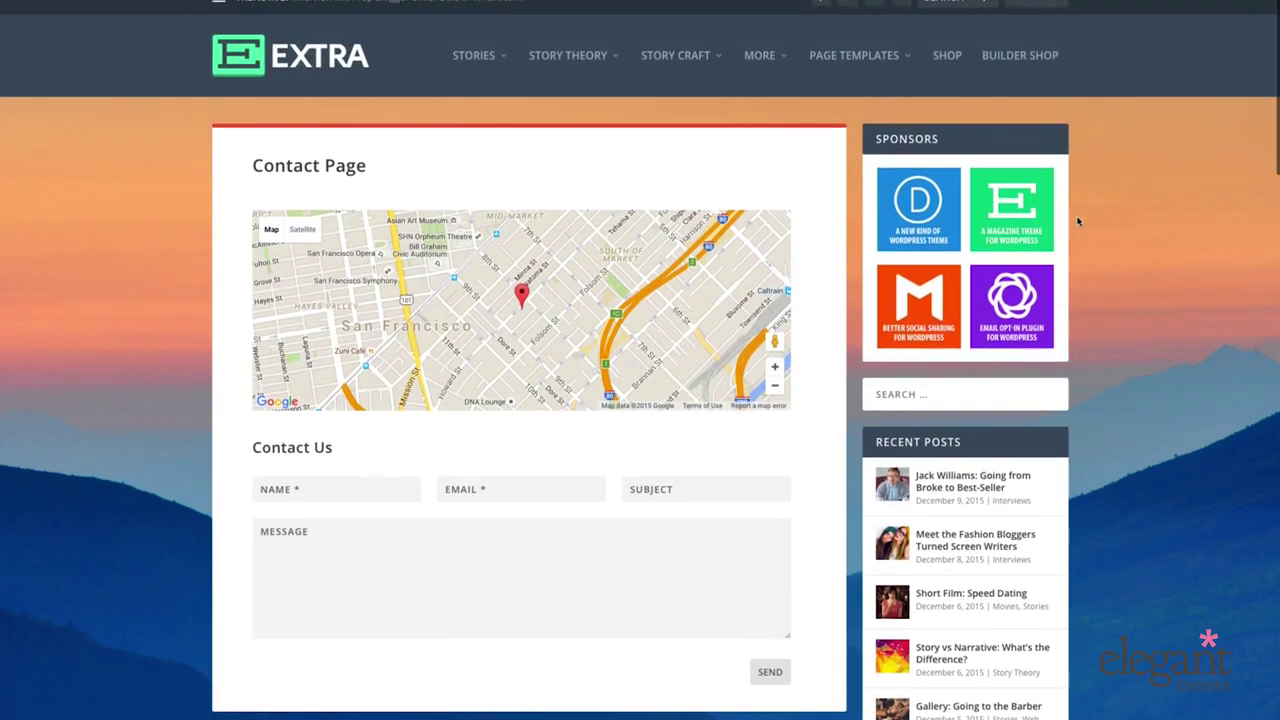
Open the Member Page example from the Page Templates menu
mouse_move(852, 60)
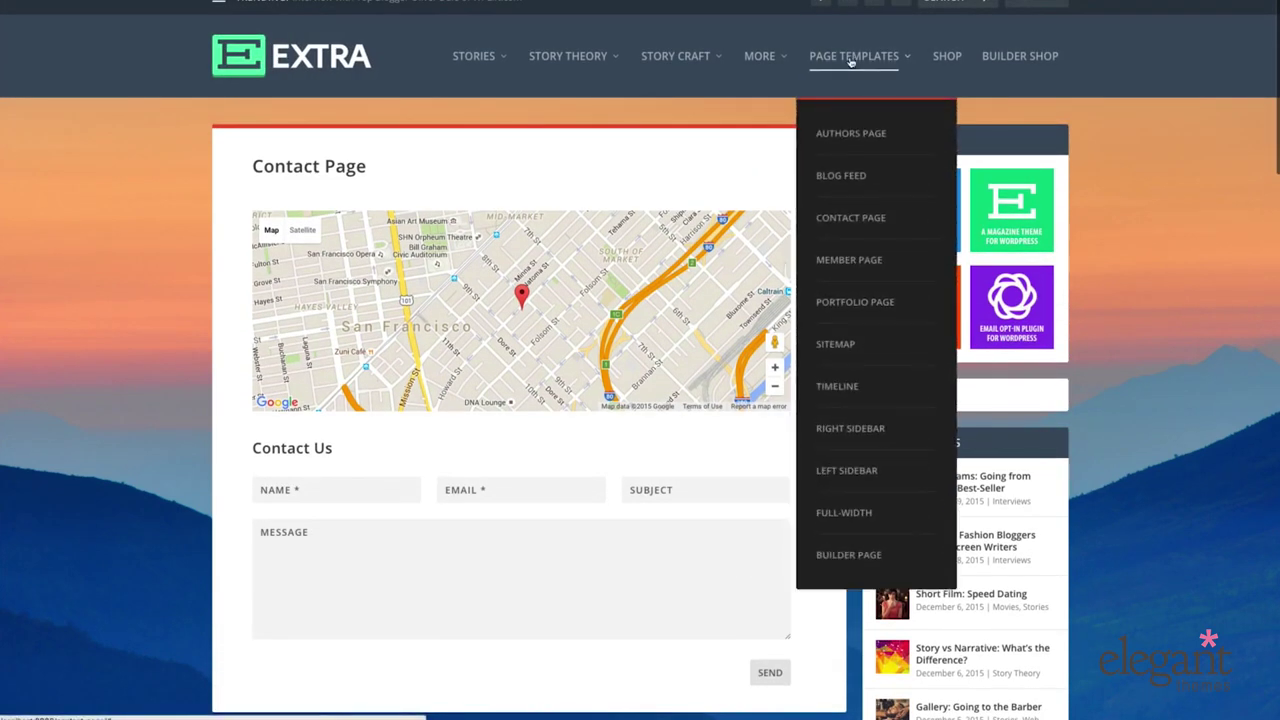
left_click(849, 262)
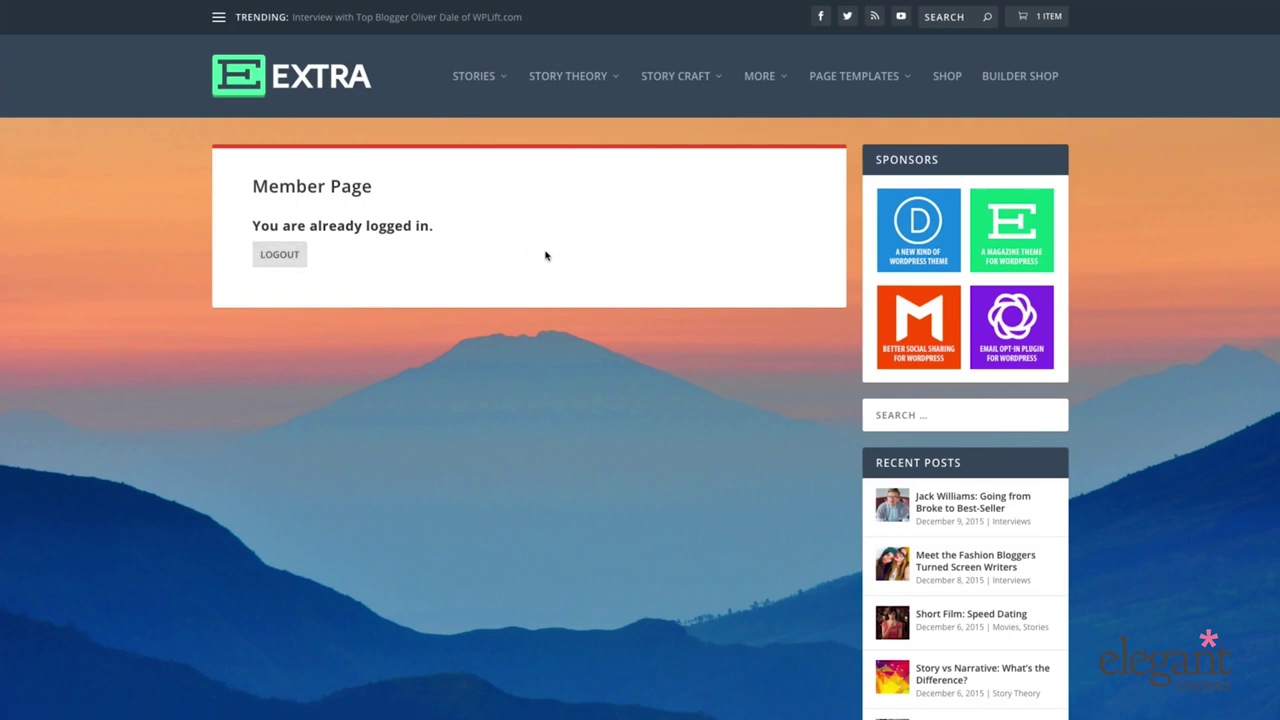
mouse_move(857, 88)
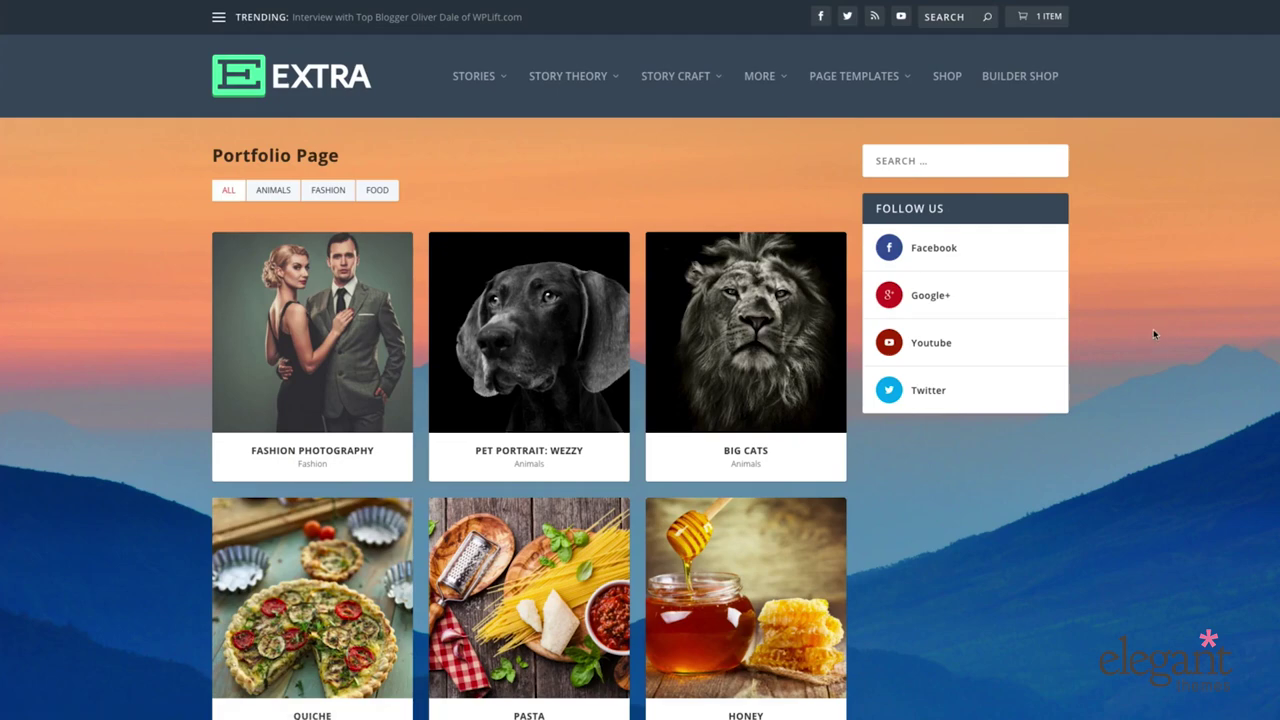
Scroll the Portfolio Page grid, then open the Sitemap page listing Pages, Categories and Tags
scroll(1130, 338, "down", 5)
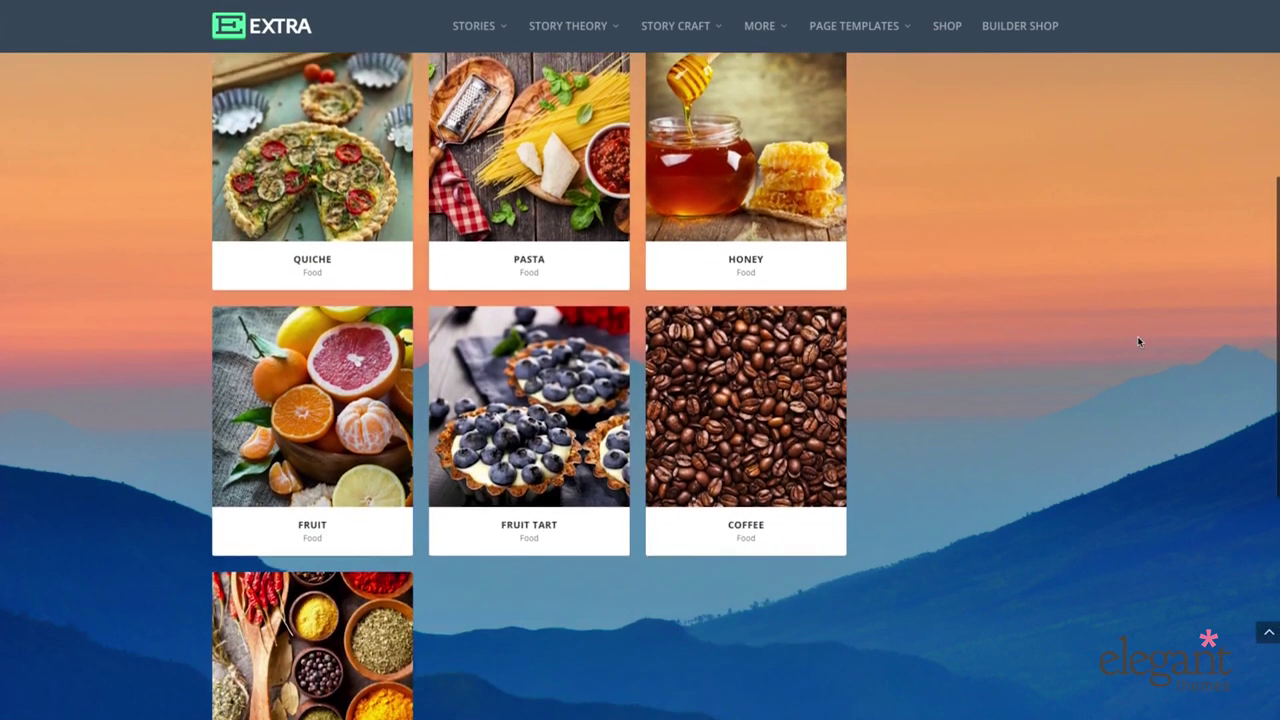
scroll(1137, 337, "up", 5)
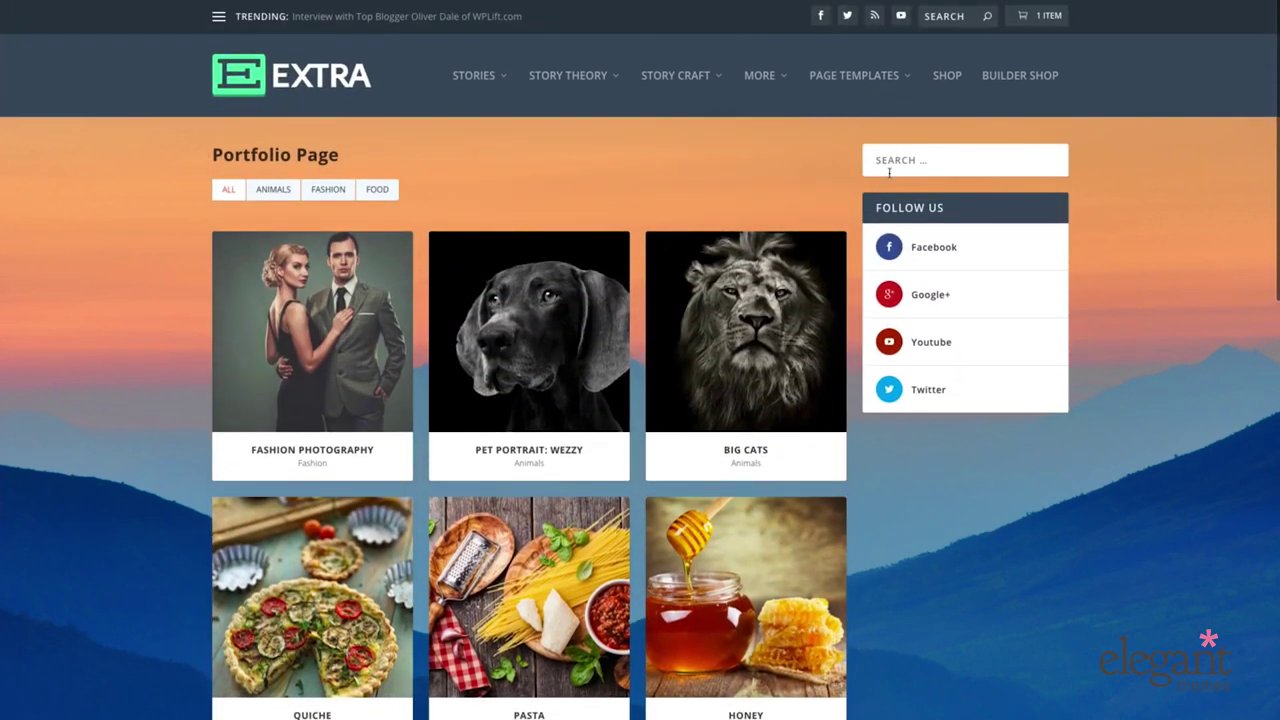
mouse_move(848, 118)
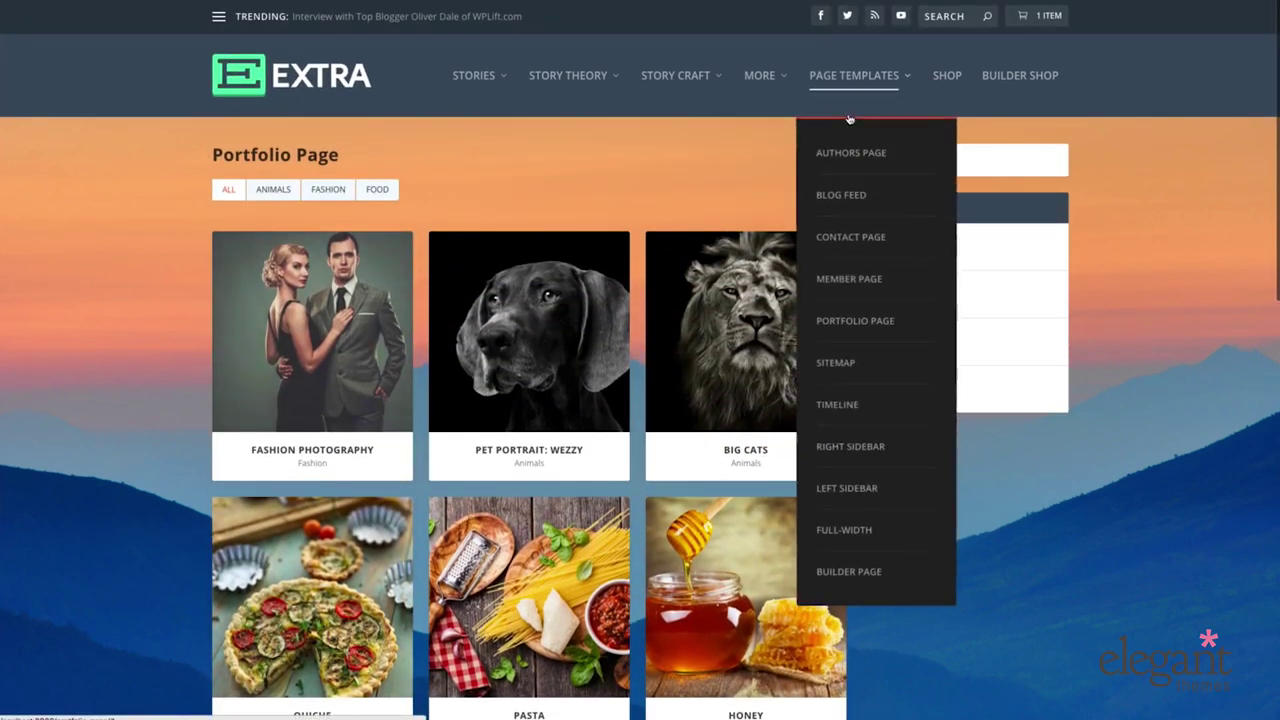
left_click(833, 364)
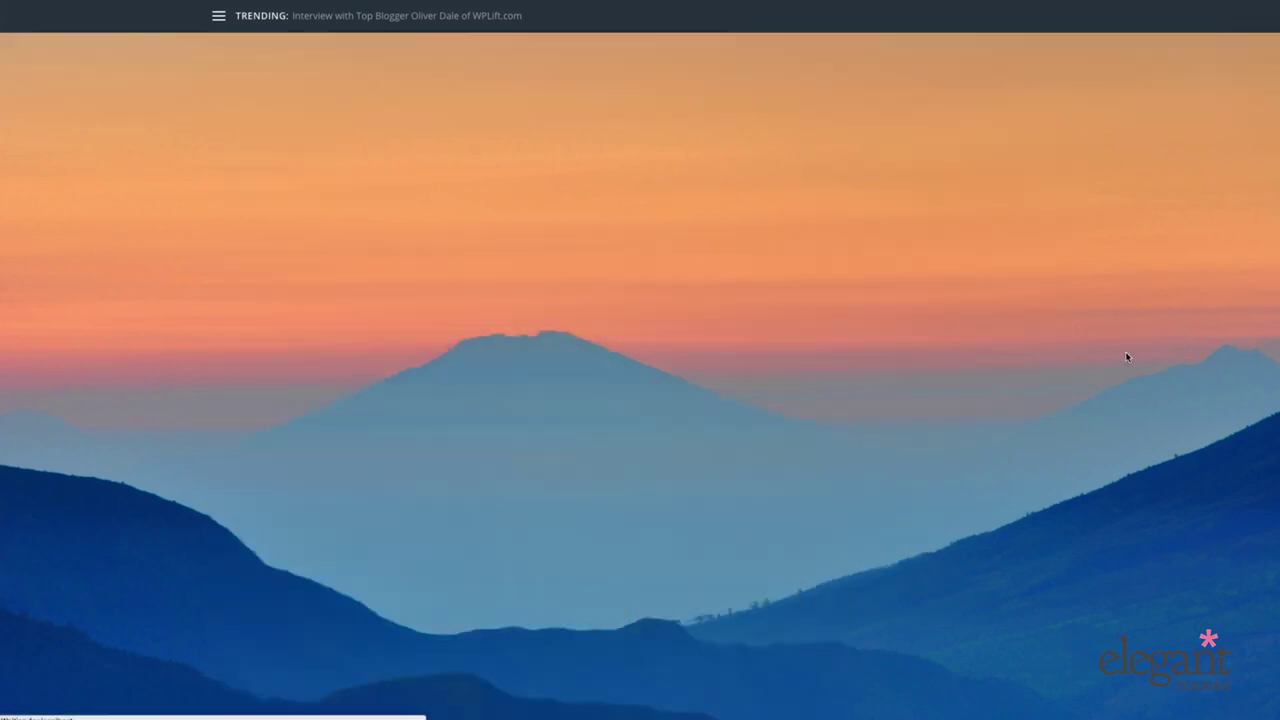
scroll(1162, 349, "down", 5)
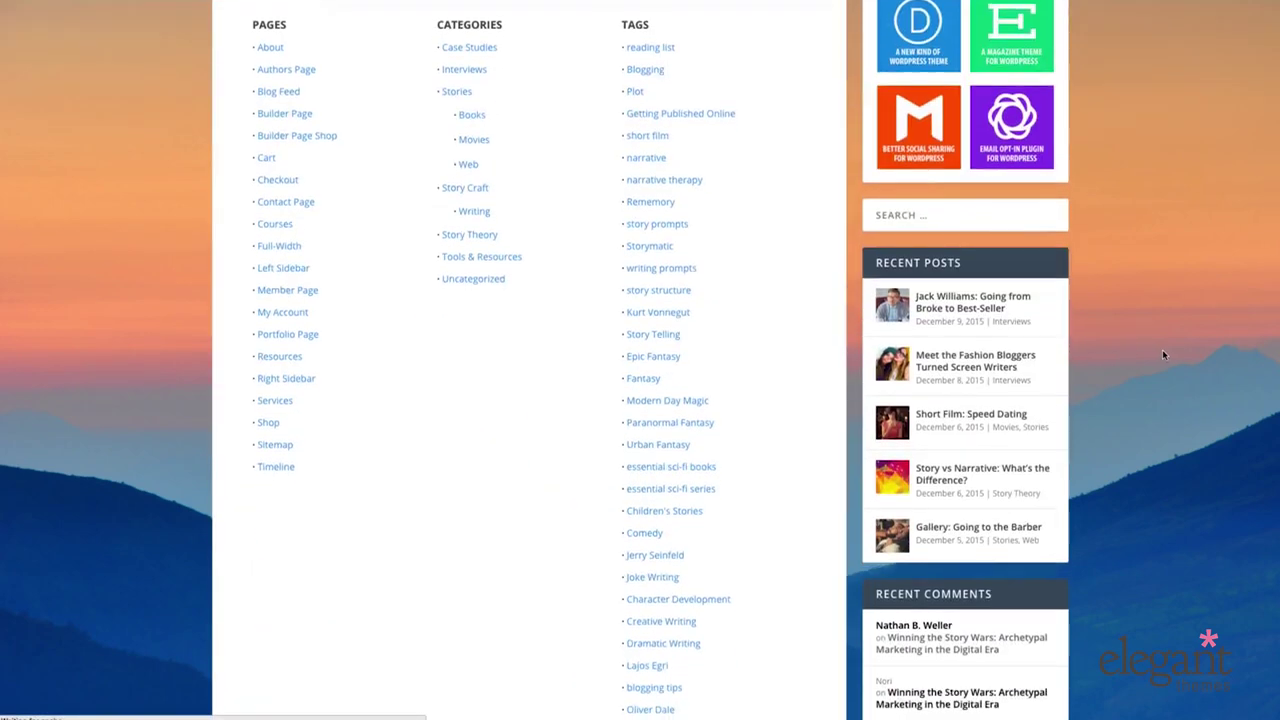
scroll(1162, 349, "up", 4)
scroll(1164, 350, "up", 3)
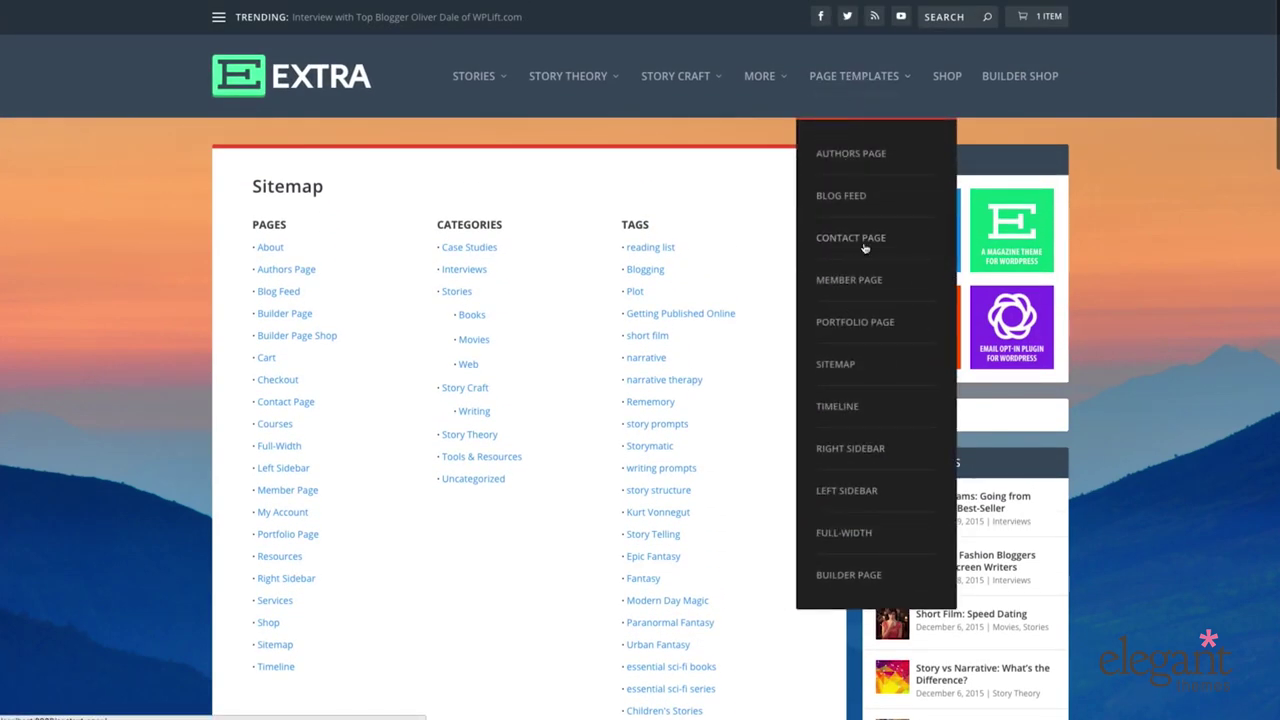
Open the Timeline page and browse posts grouped by month, December 2015 back to August 2014
left_click(840, 406)
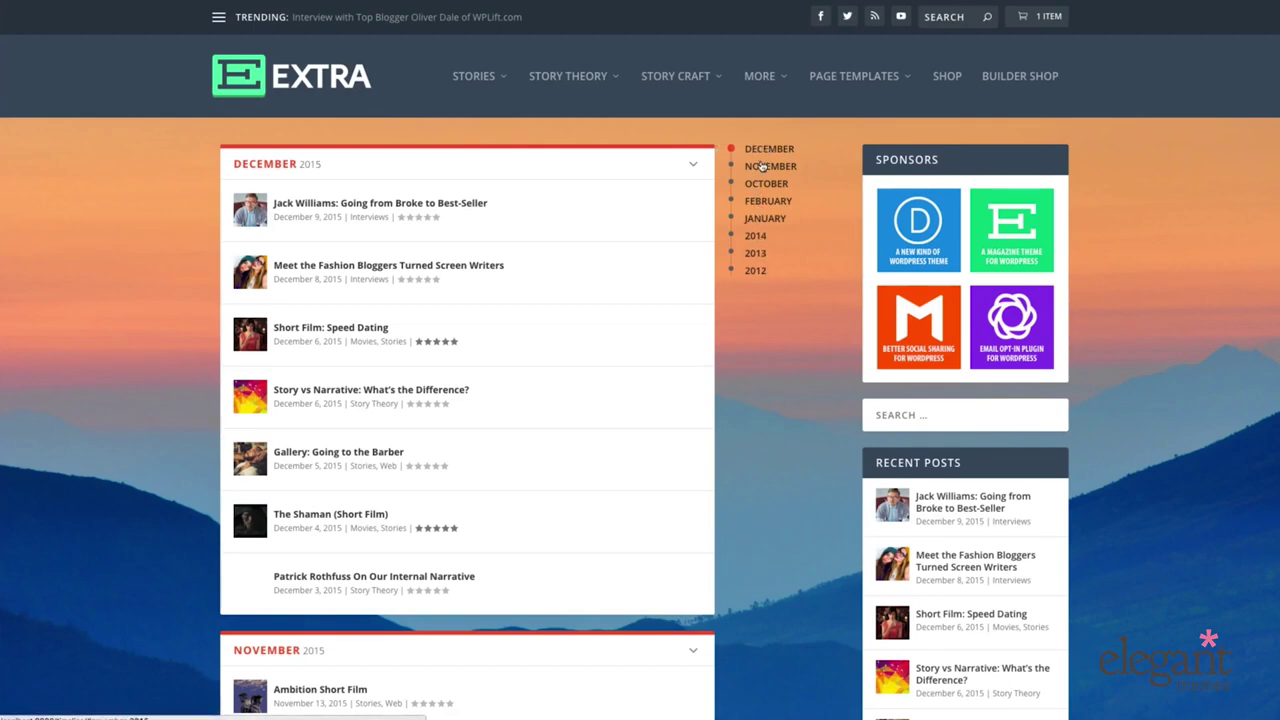
scroll(787, 354, "down", 2)
scroll(787, 354, "down", 5)
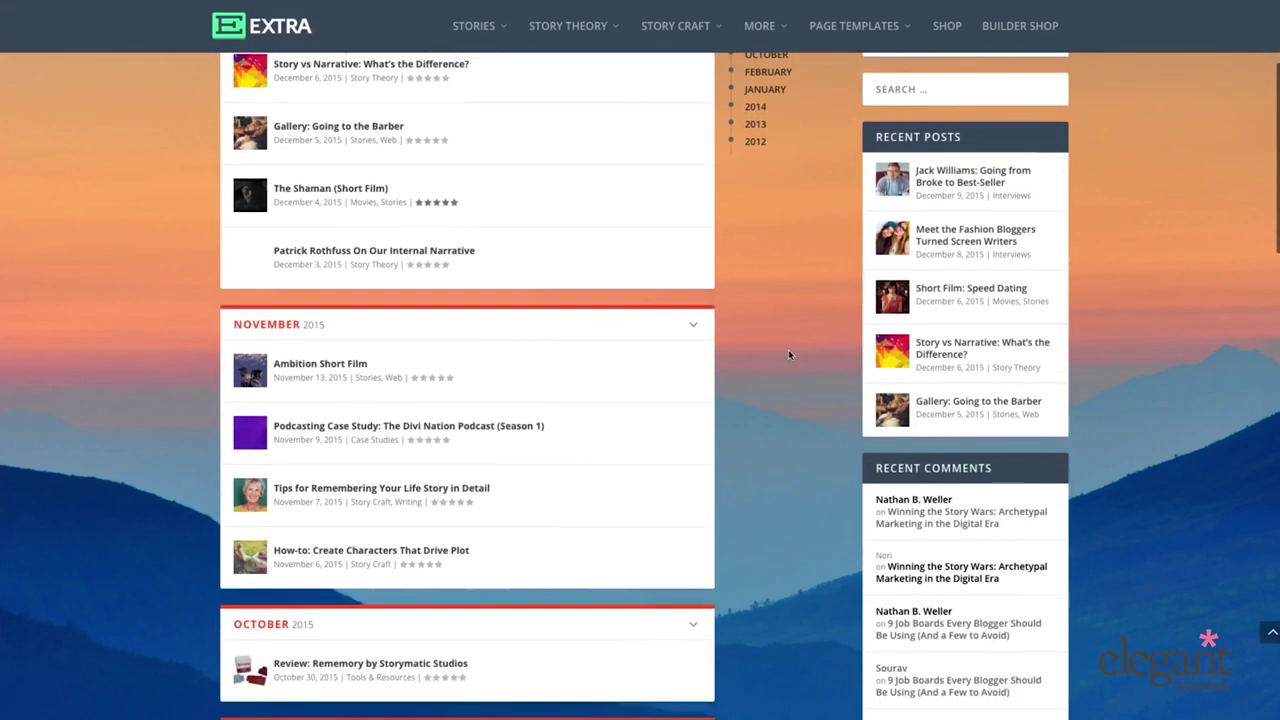
scroll(793, 355, "down", 9)
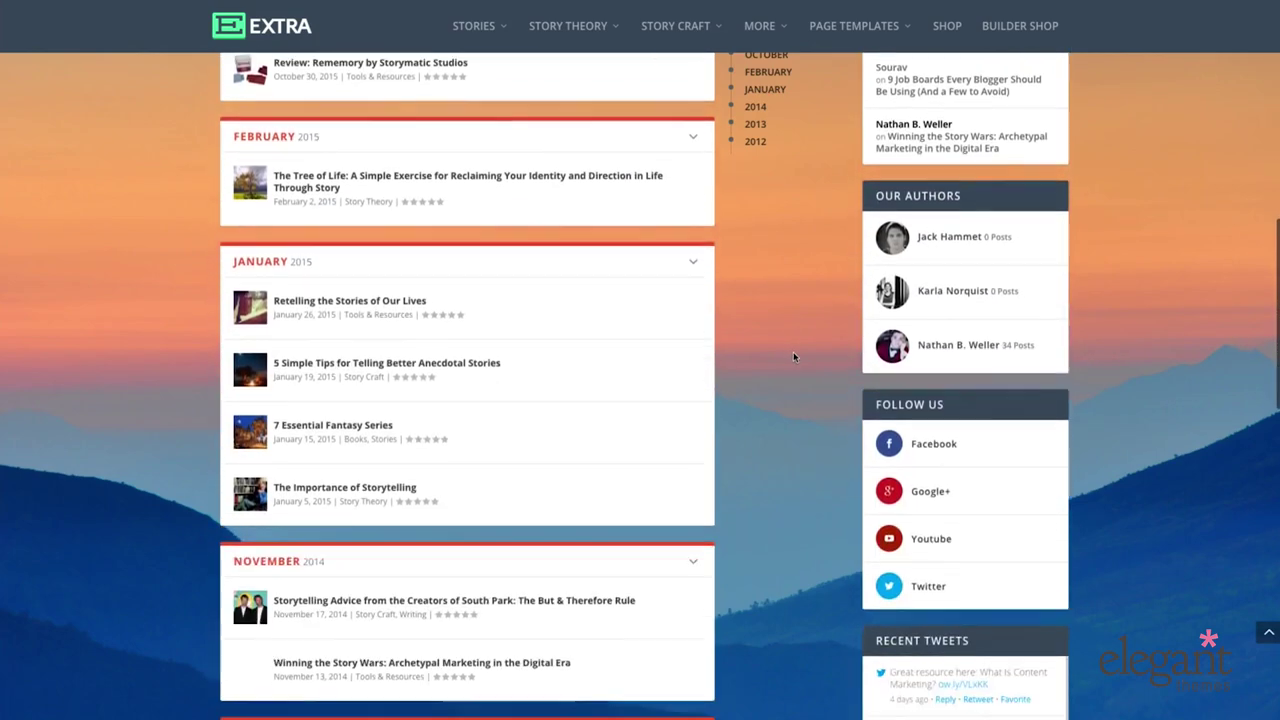
scroll(796, 355, "up", 15)
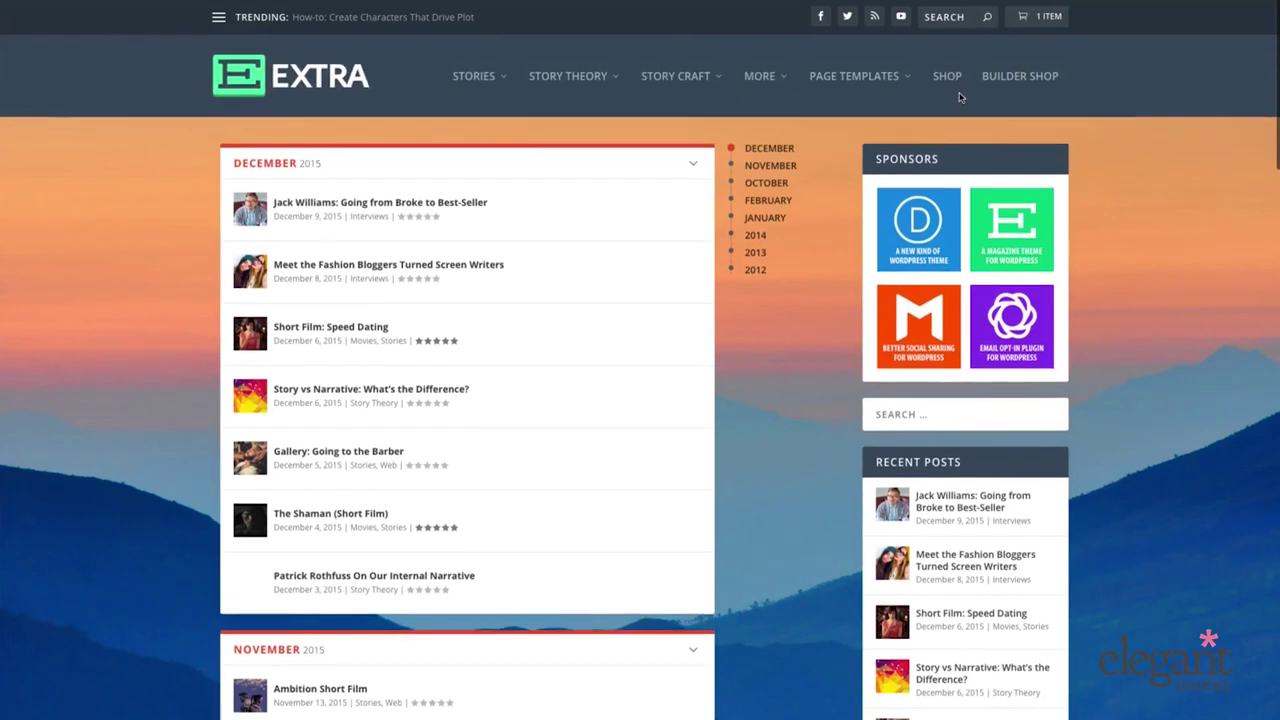
mouse_move(860, 78)
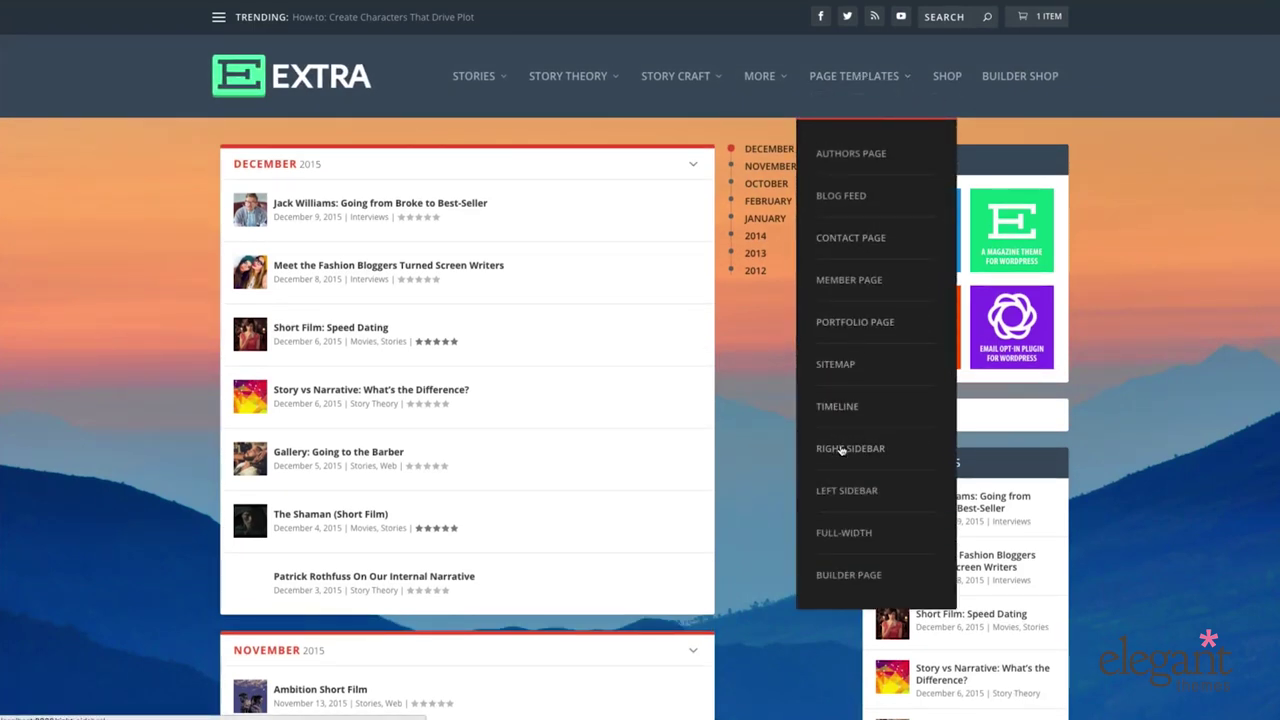
Open the Full-Width page template example and skim it
left_click(843, 535)
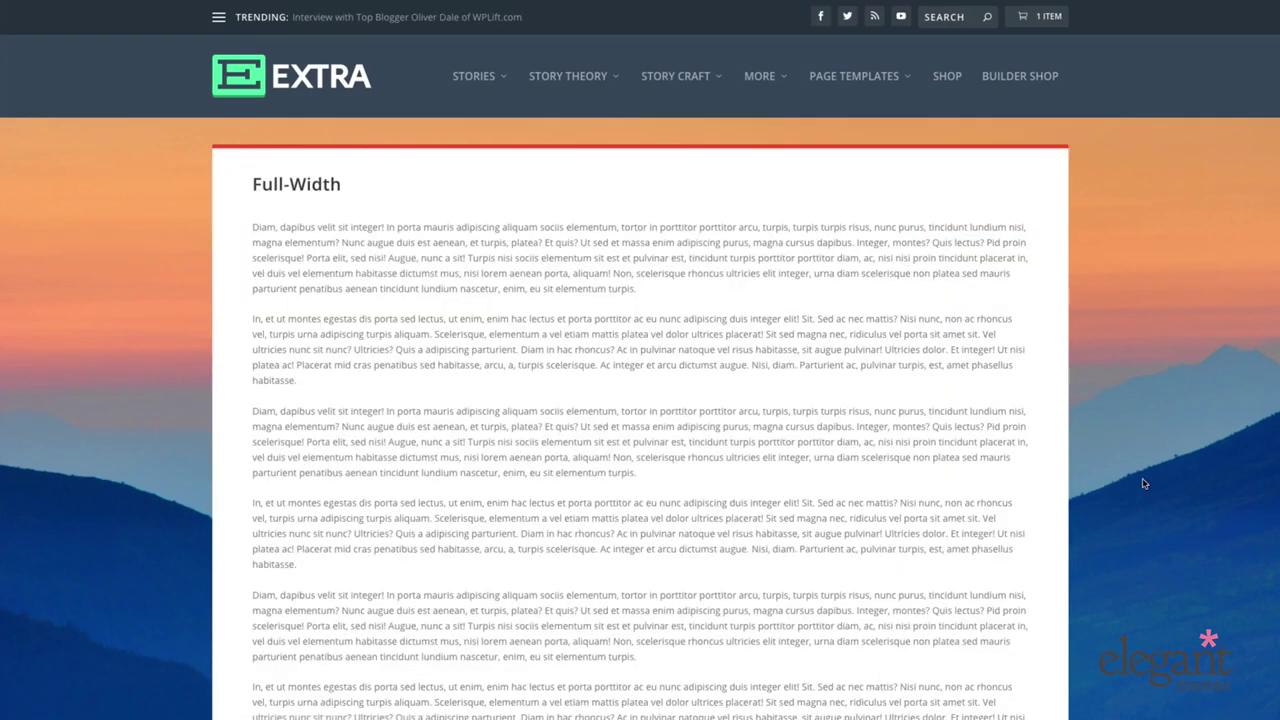
scroll(1143, 483, "down", 6)
scroll(1146, 485, "up", 6)
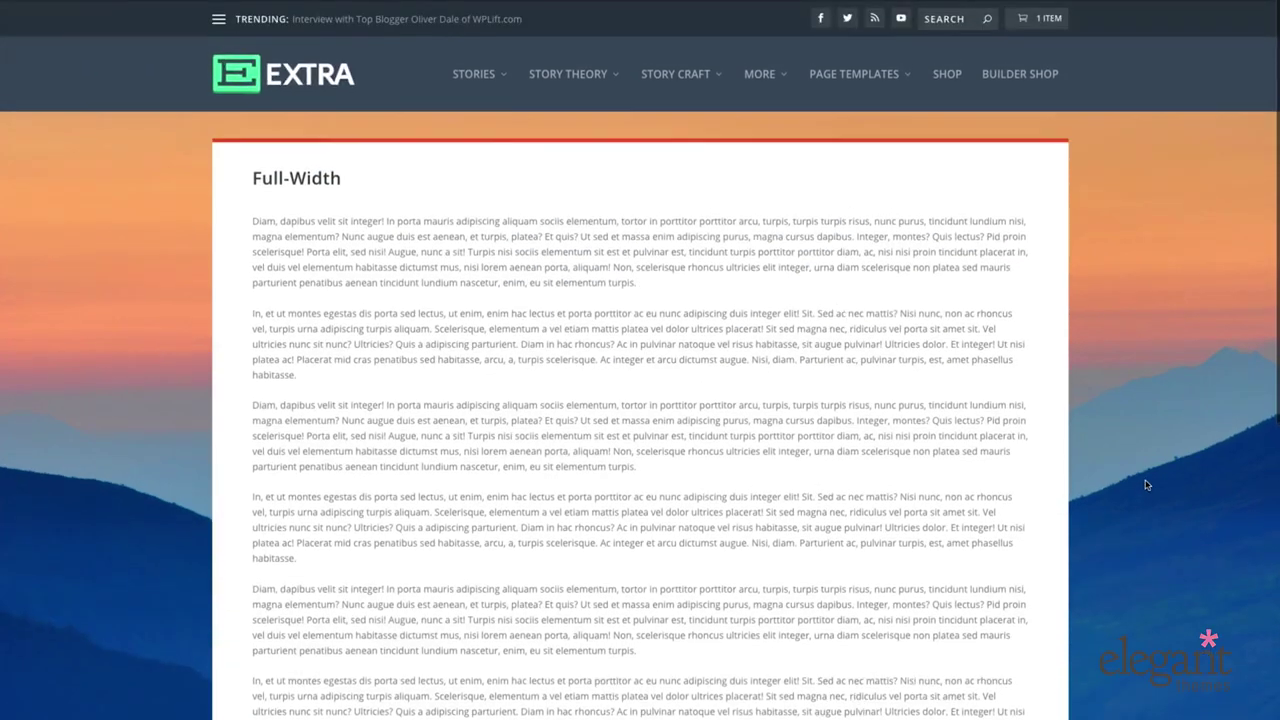
Open the Builder Page template demo and scroll through it top to bottom
mouse_move(855, 78)
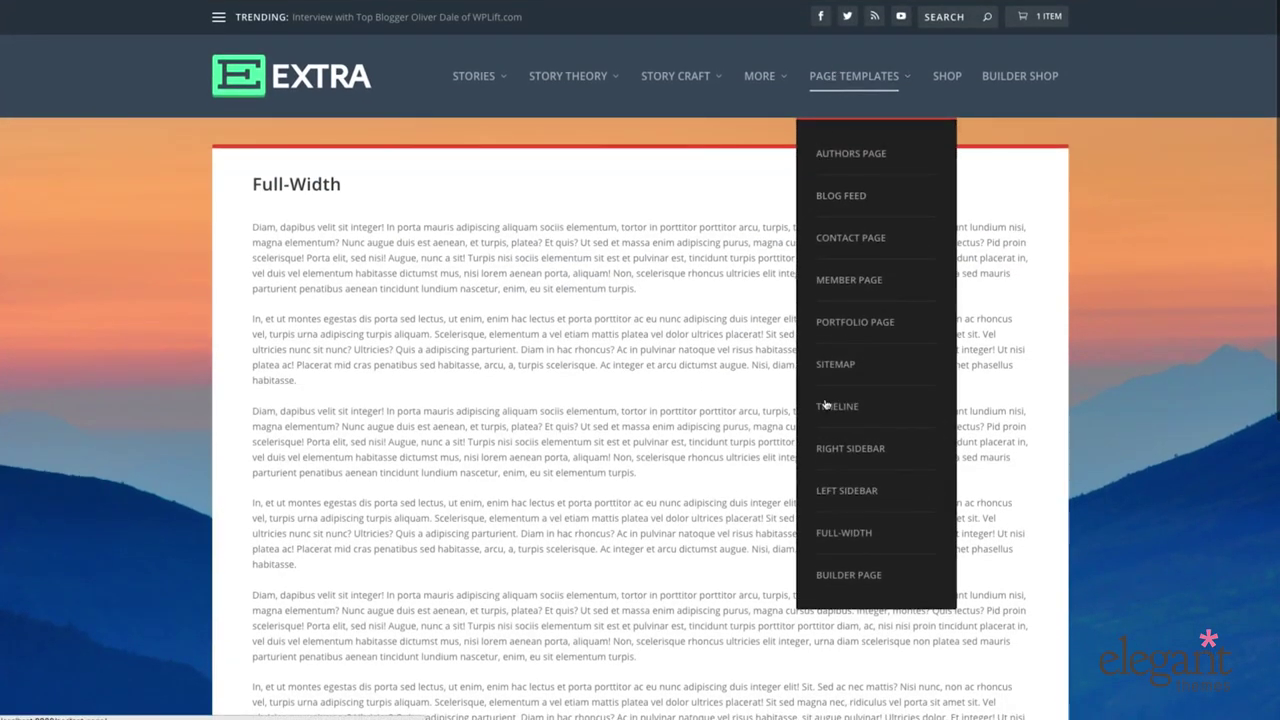
left_click(855, 576)
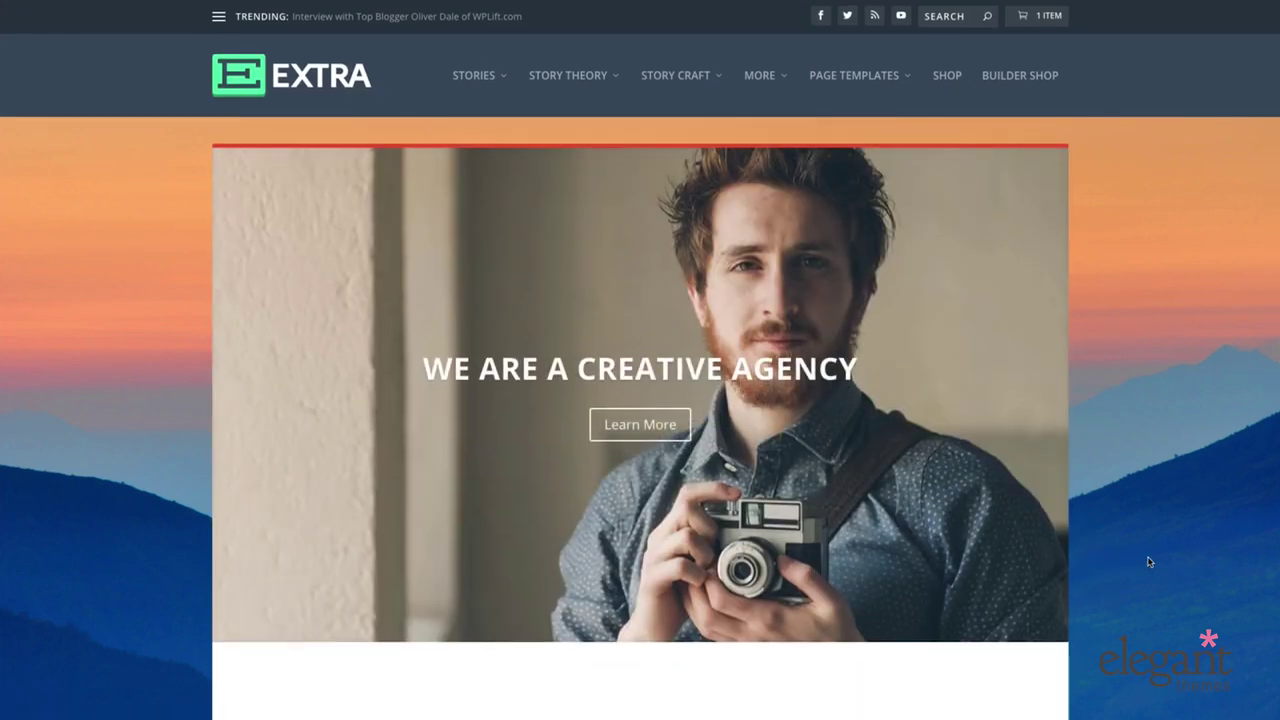
scroll(1149, 562, "down", 5)
scroll(1150, 568, "down", 6)
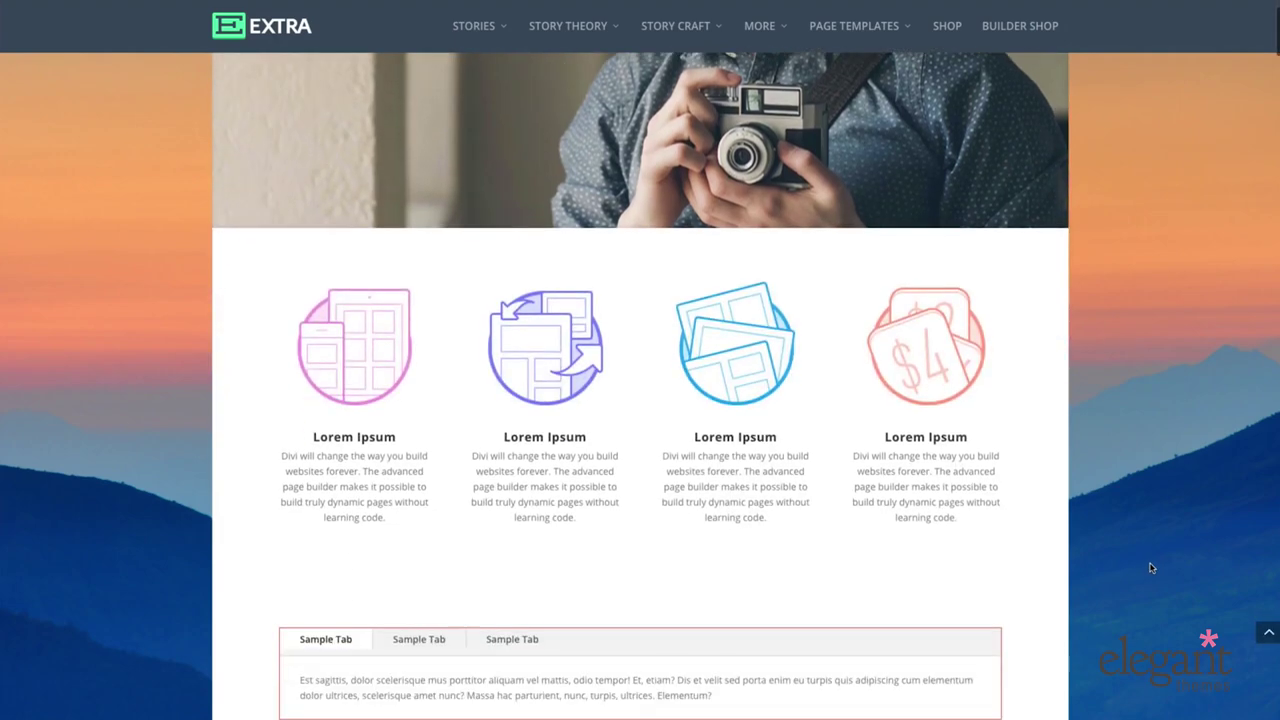
scroll(1150, 570, "down", 14)
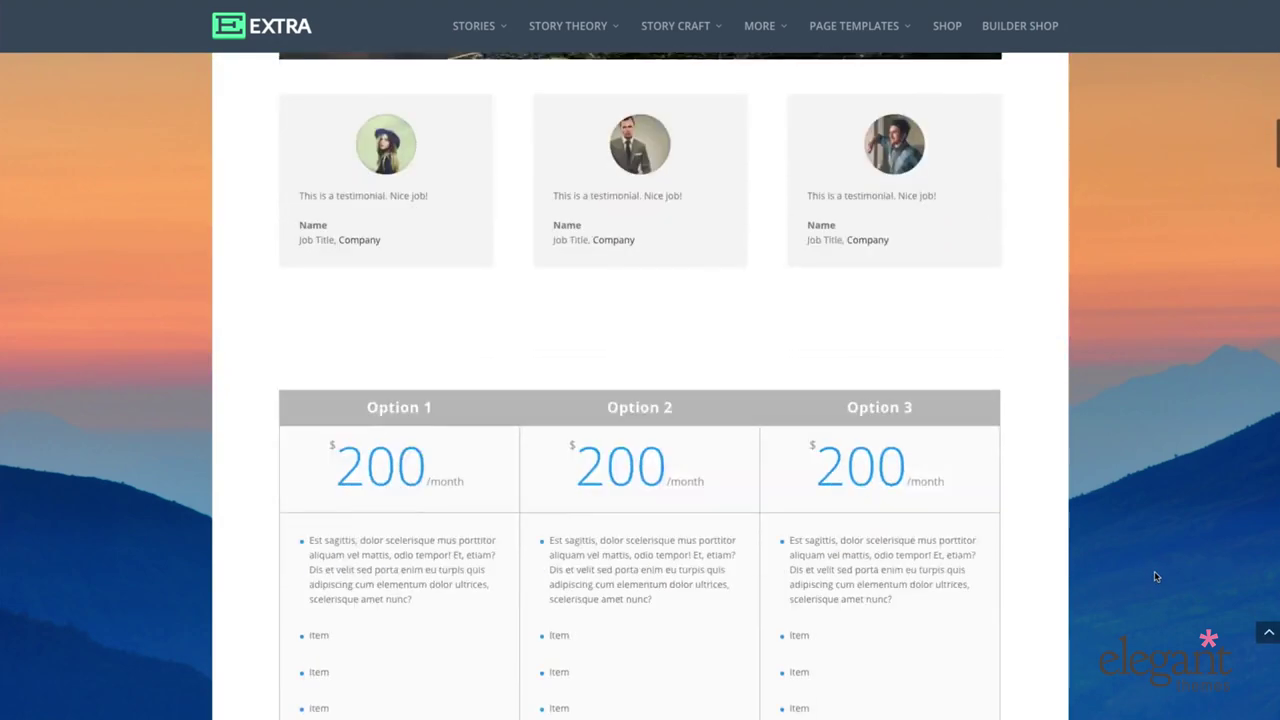
scroll(1154, 576, "up", 20)
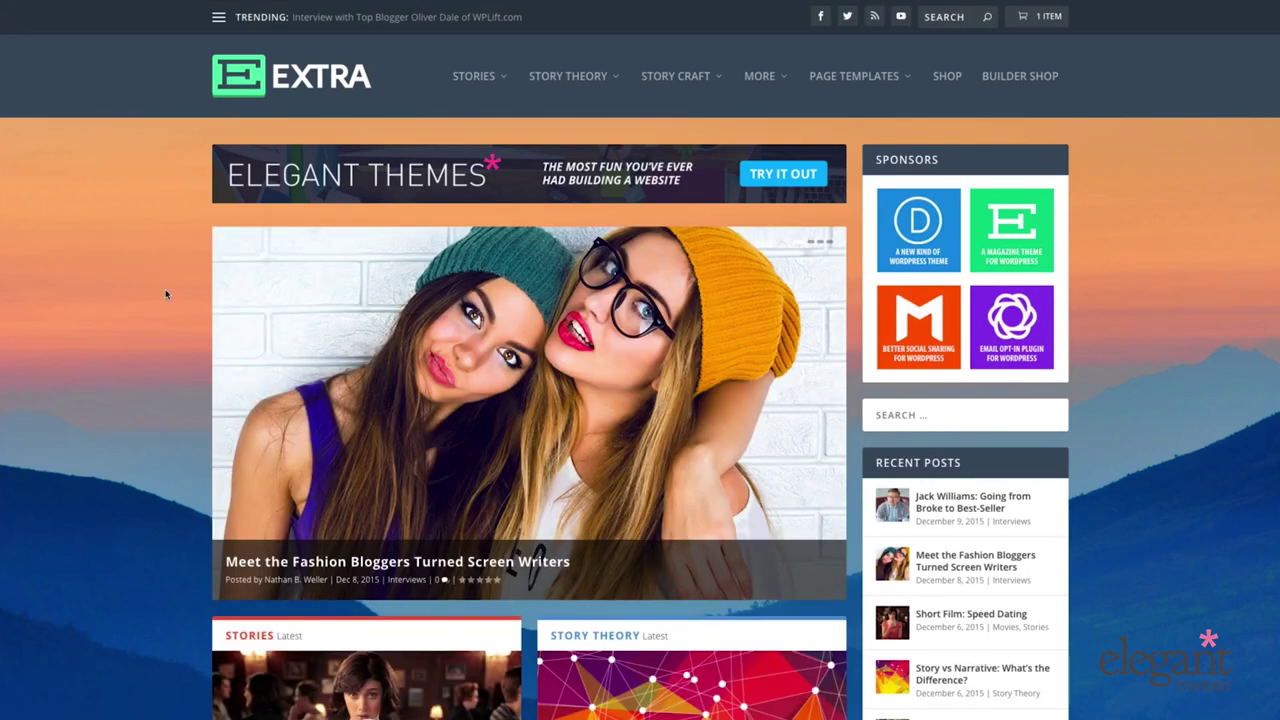
Scroll through the home page banner, featured slider and Stories modules
scroll(166, 294, "down", 5)
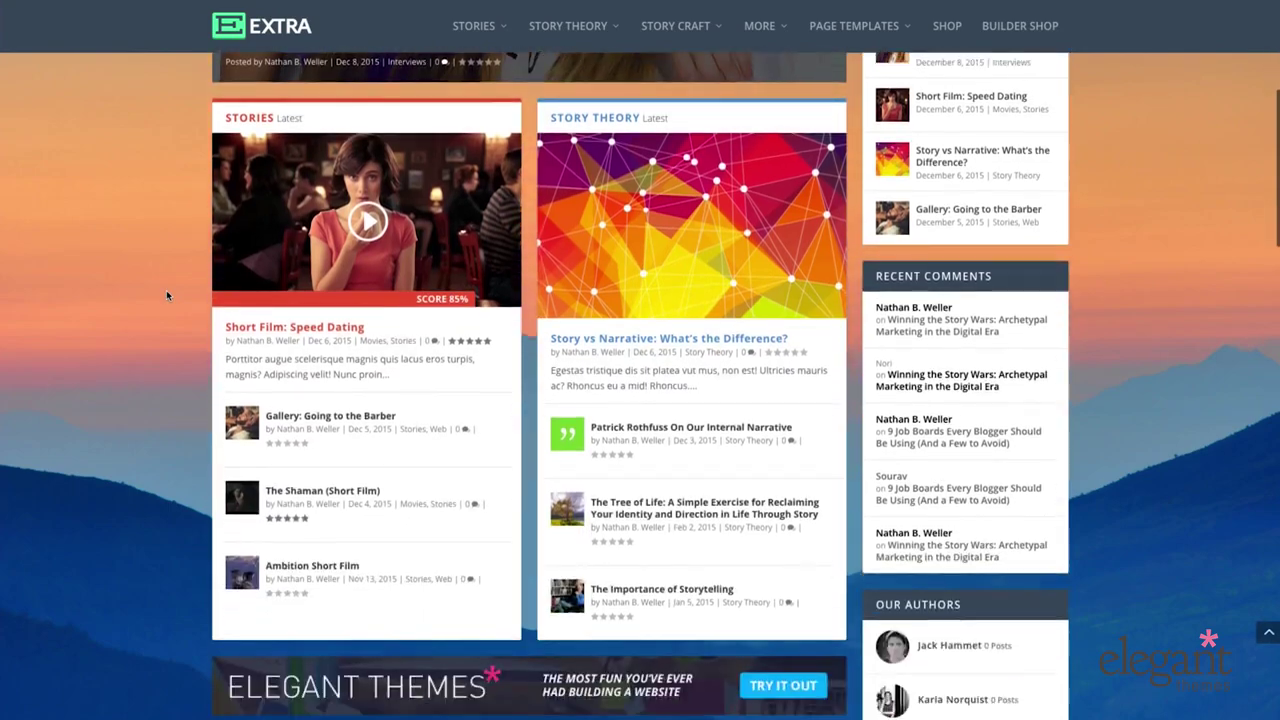
scroll(167, 290, "down", 4)
scroll(167, 290, "up", 2)
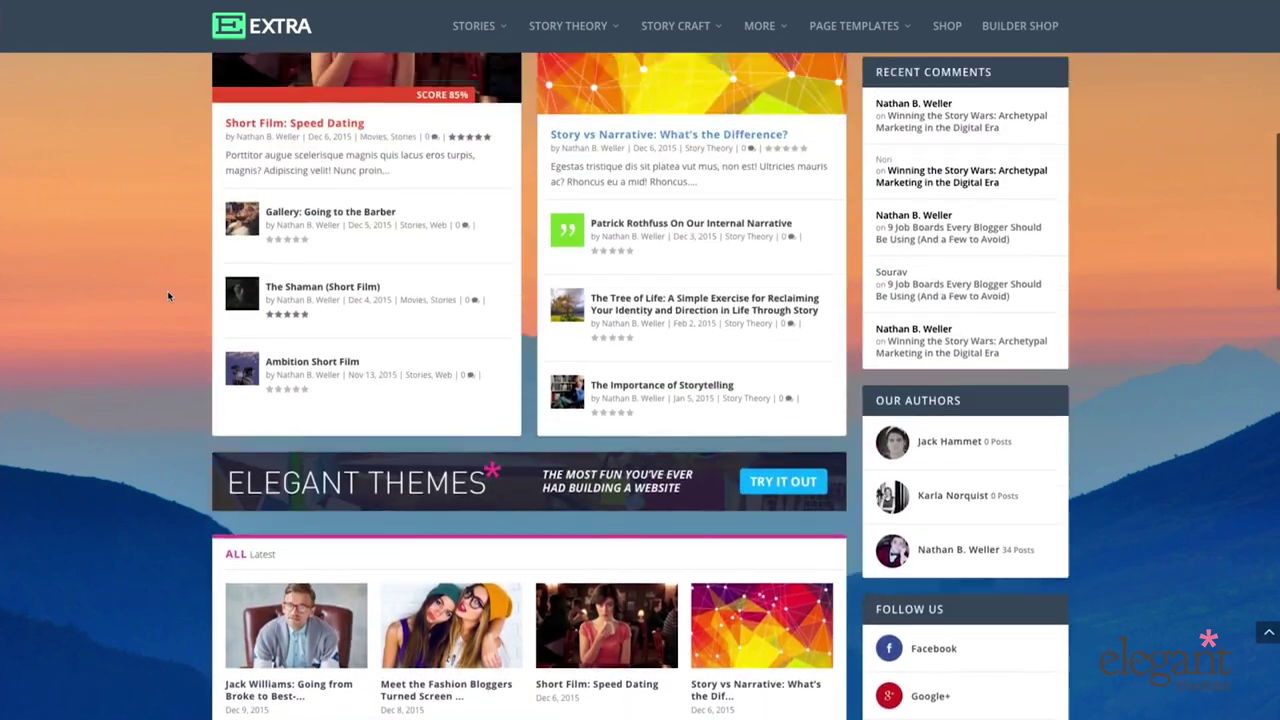
scroll(167, 290, "up", 8)
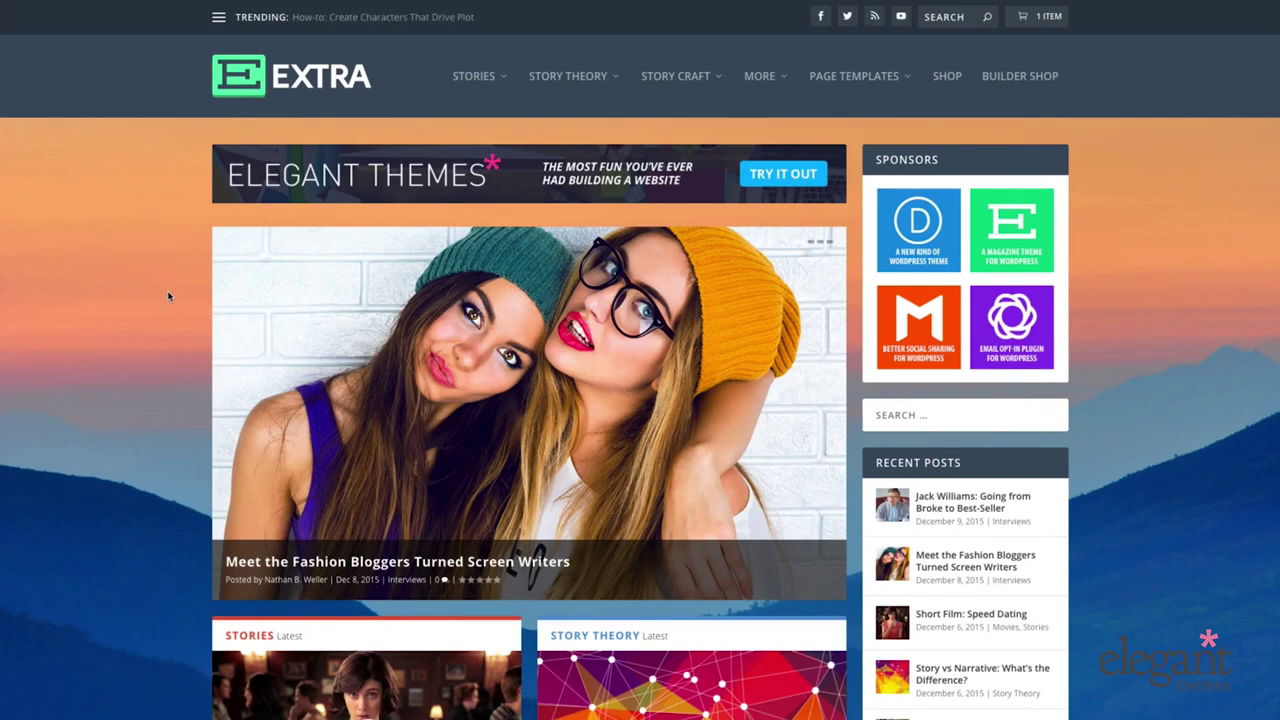
scroll(167, 291, "down", 1)
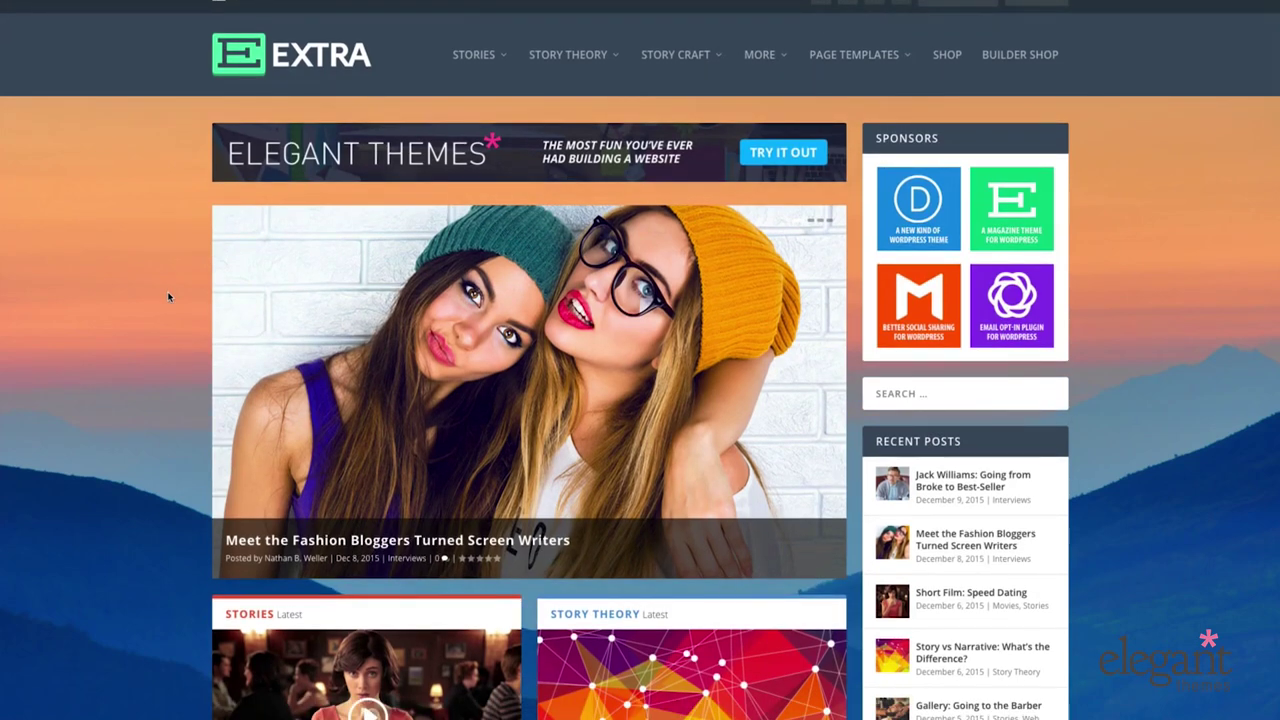
scroll(167, 291, "up", 1)
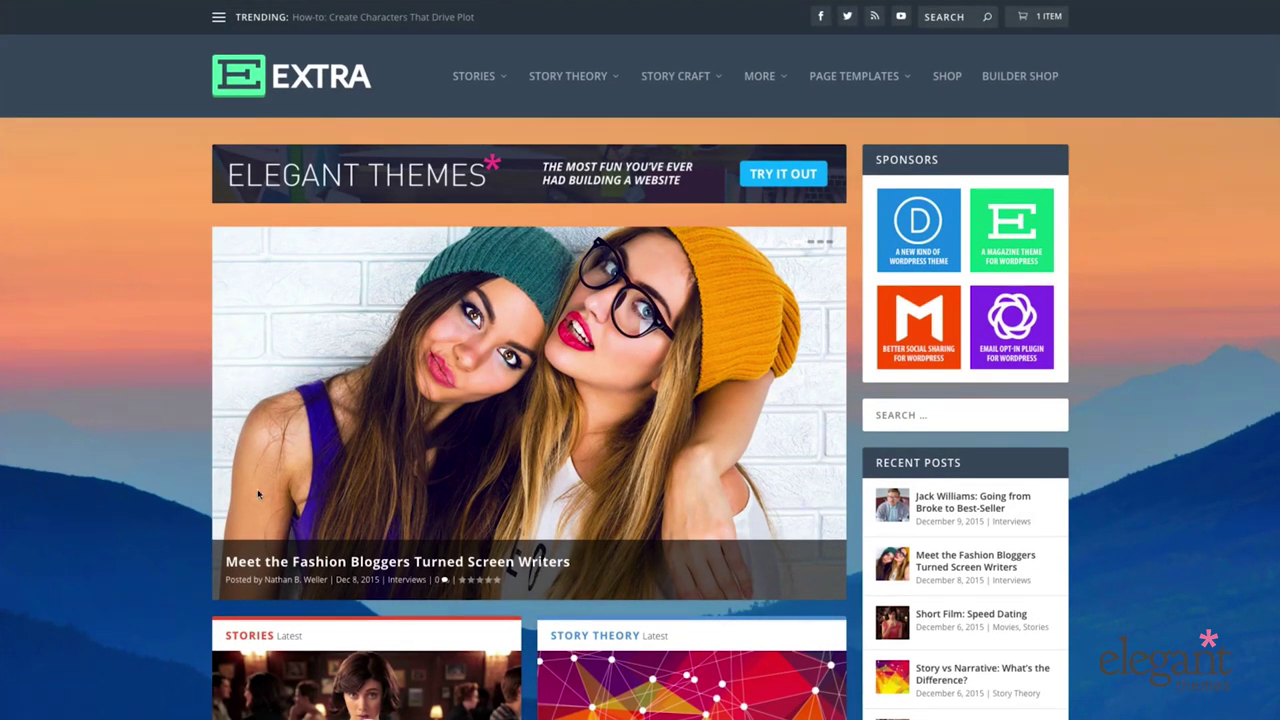
Open the Meet the Fashion Bloggers Turned Screen Writers post and read through it
left_click(276, 563)
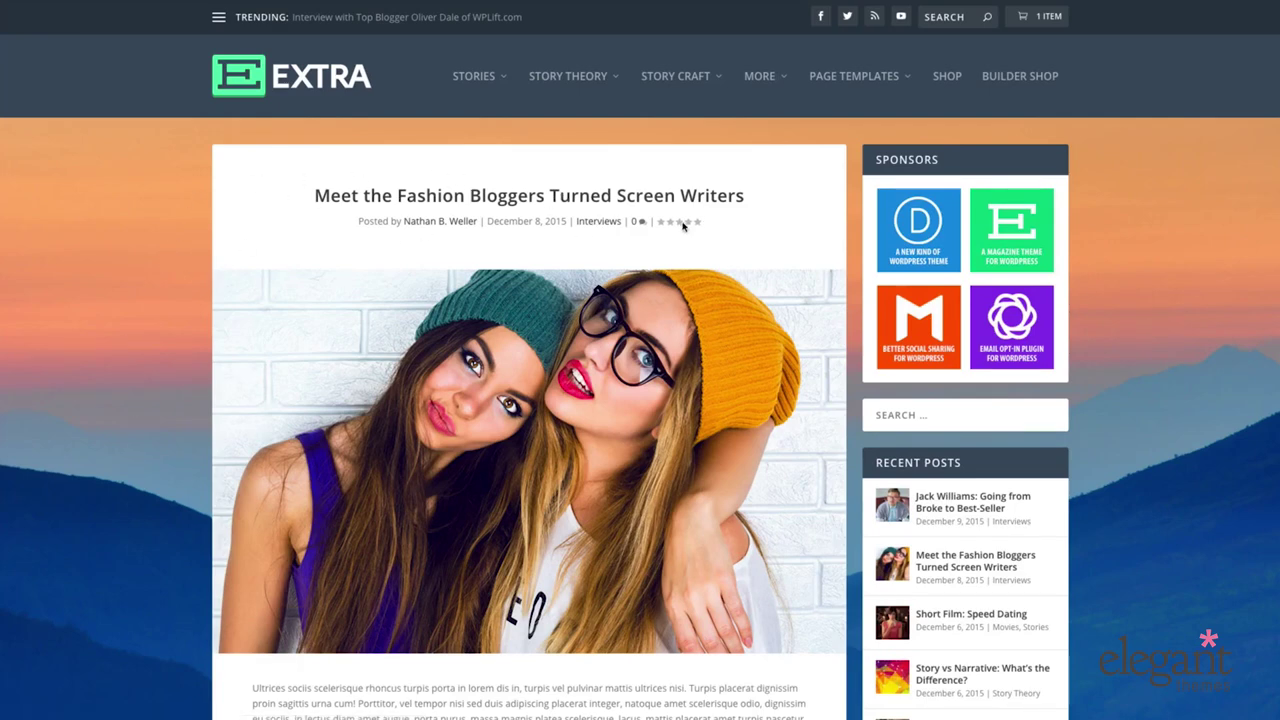
scroll(153, 253, "down", 2)
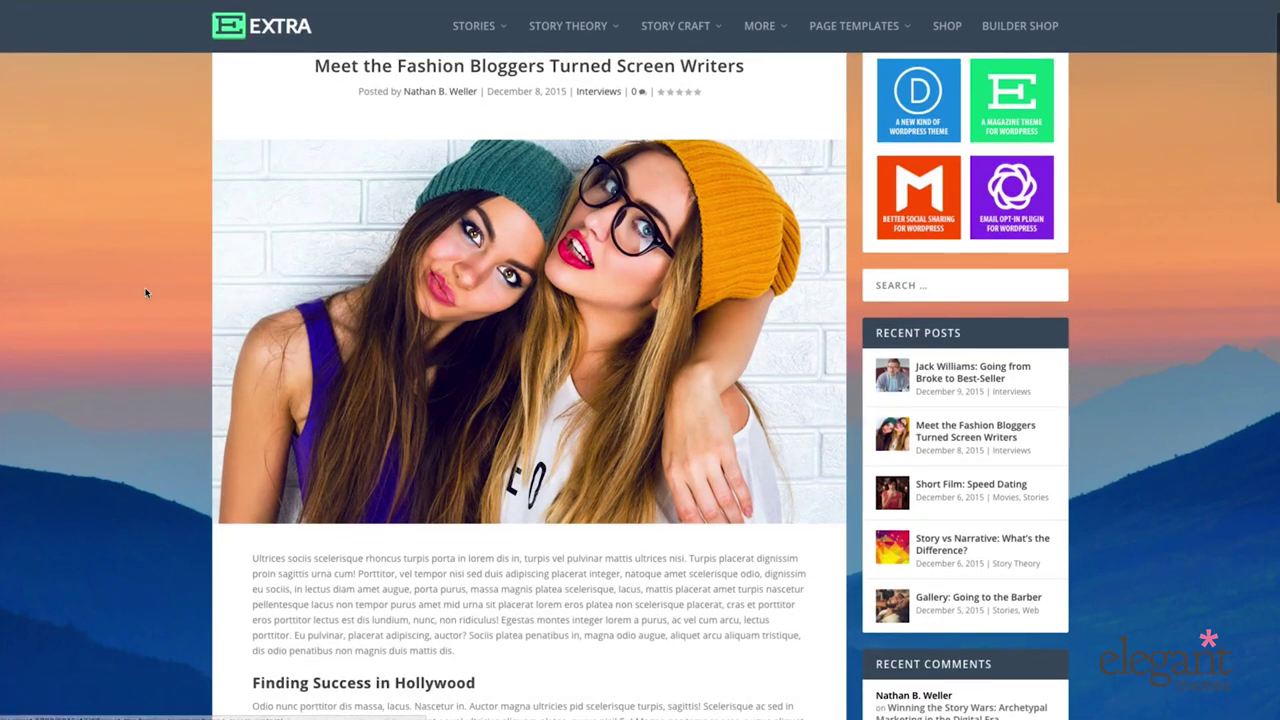
scroll(147, 291, "down", 3)
scroll(116, 291, "down", 5)
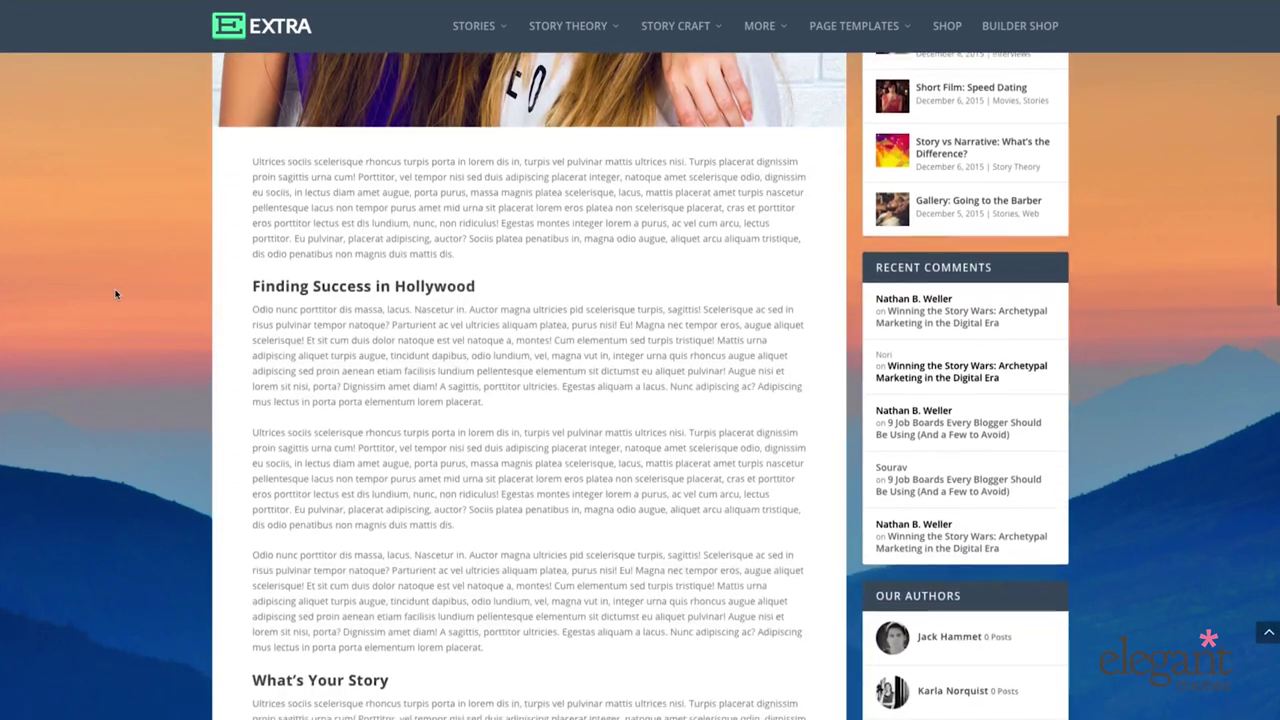
scroll(115, 295, "down", 4)
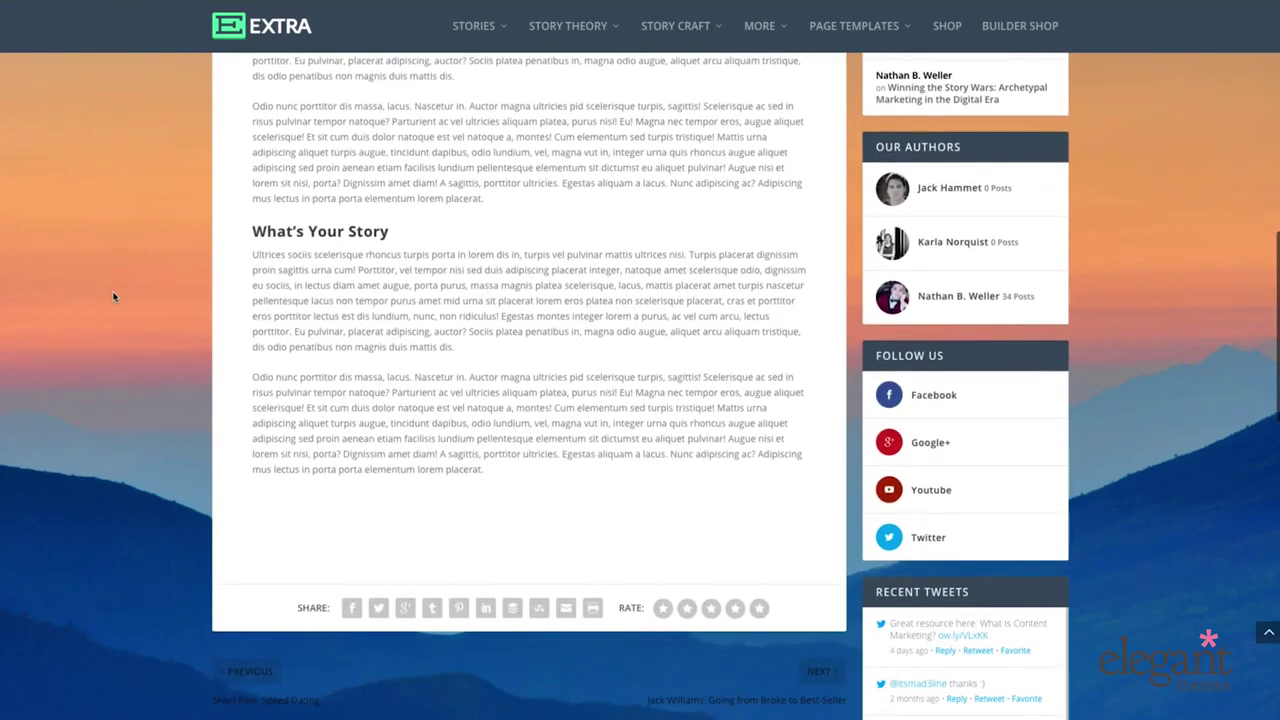
scroll(111, 296, "up", 5)
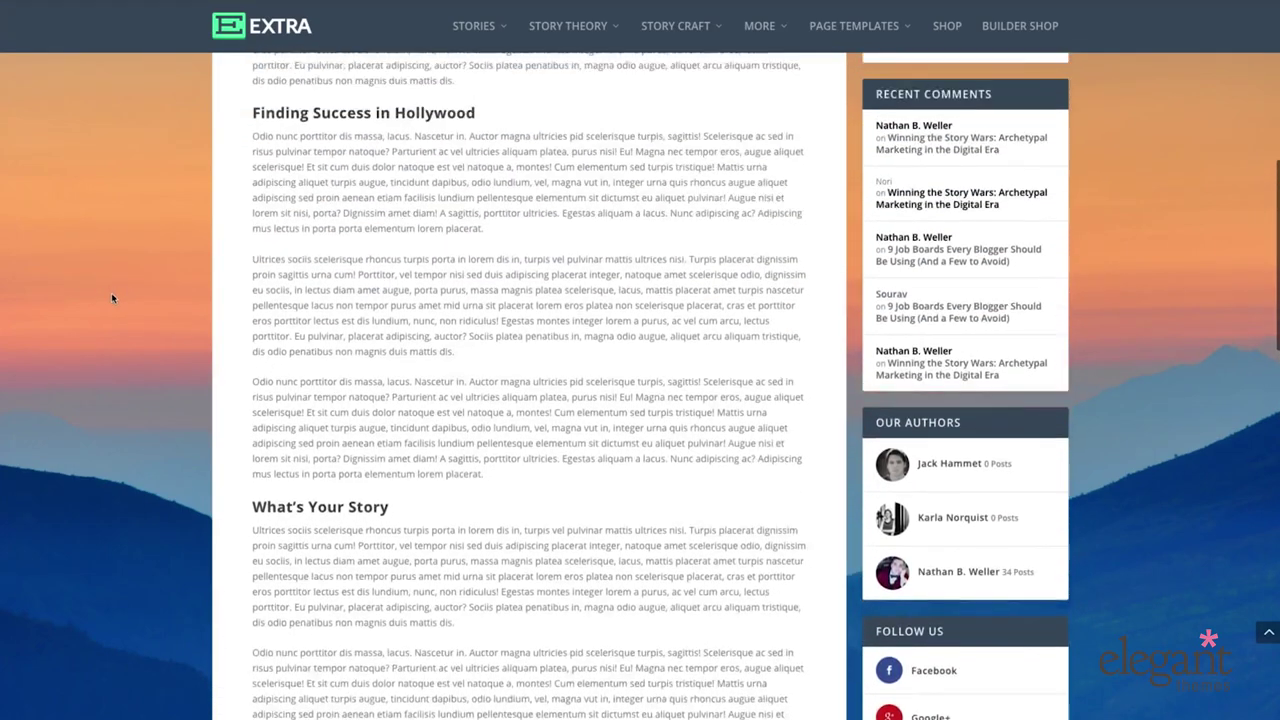
scroll(111, 292, "up", 5)
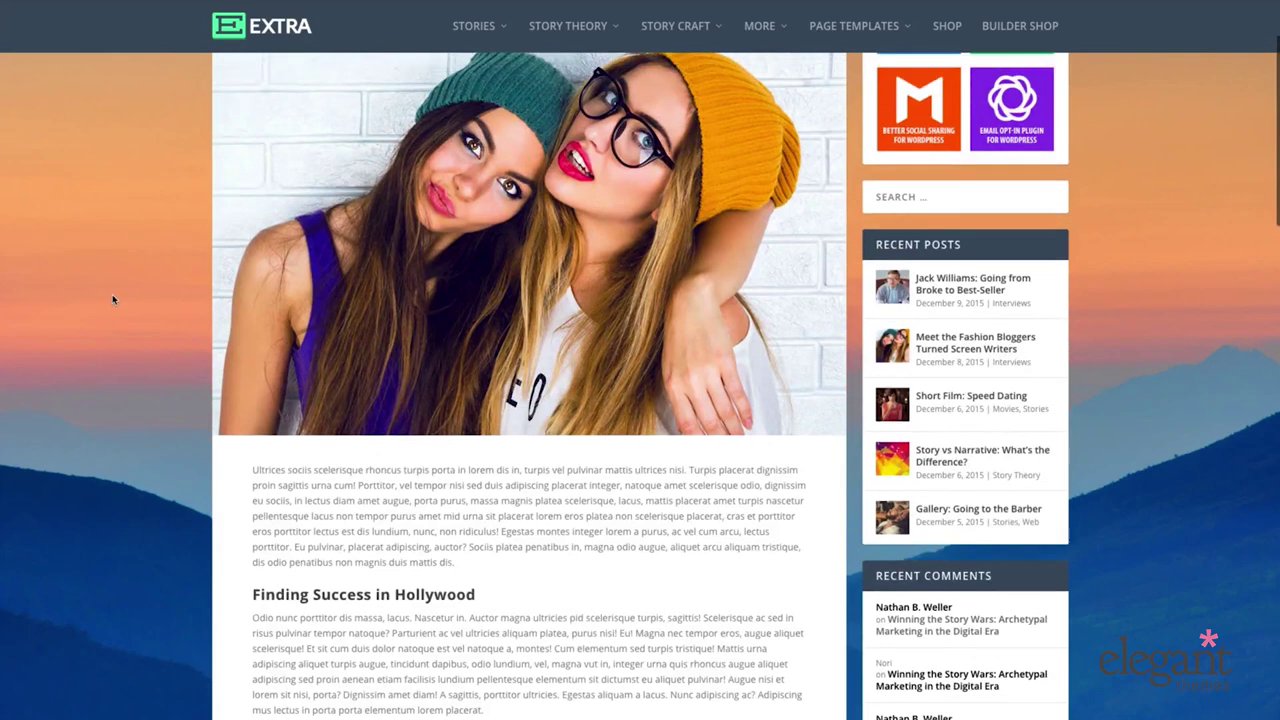
scroll(112, 297, "up", 1)
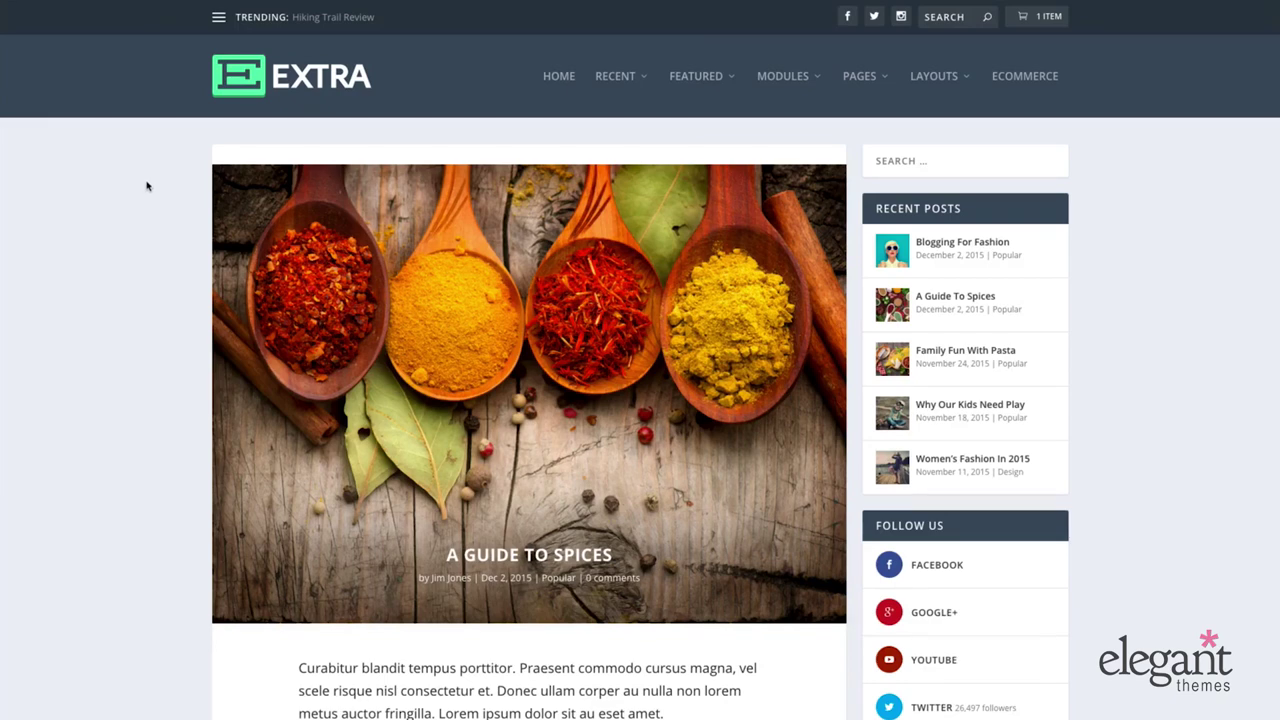
scroll(141, 200, "down", 2)
scroll(432, 346, "down", 2)
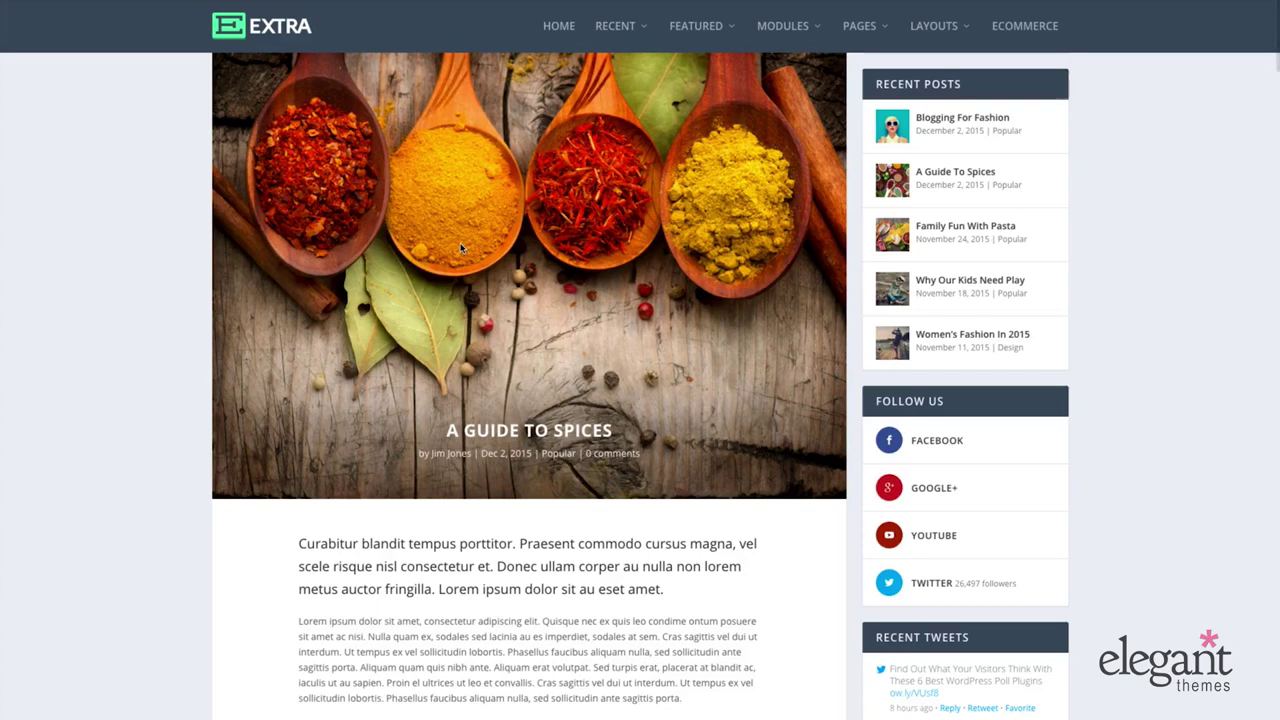
scroll(170, 302, "down", 5)
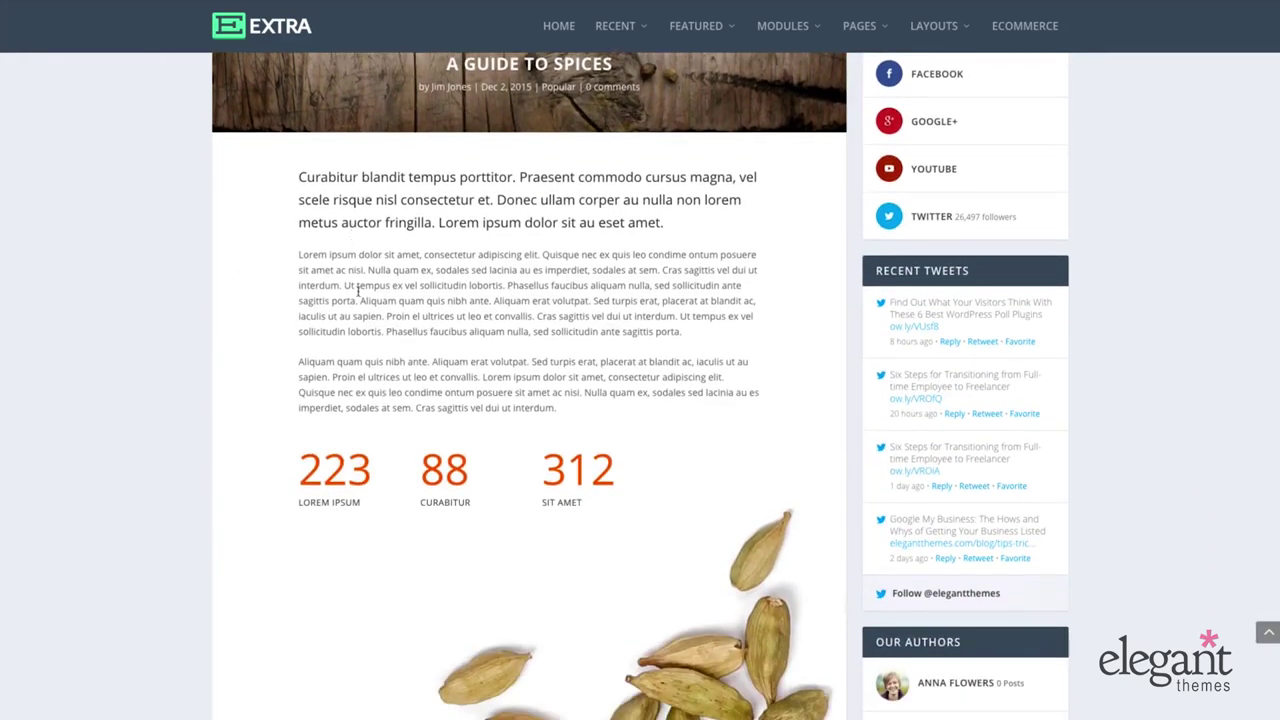
scroll(180, 375, "down", 3)
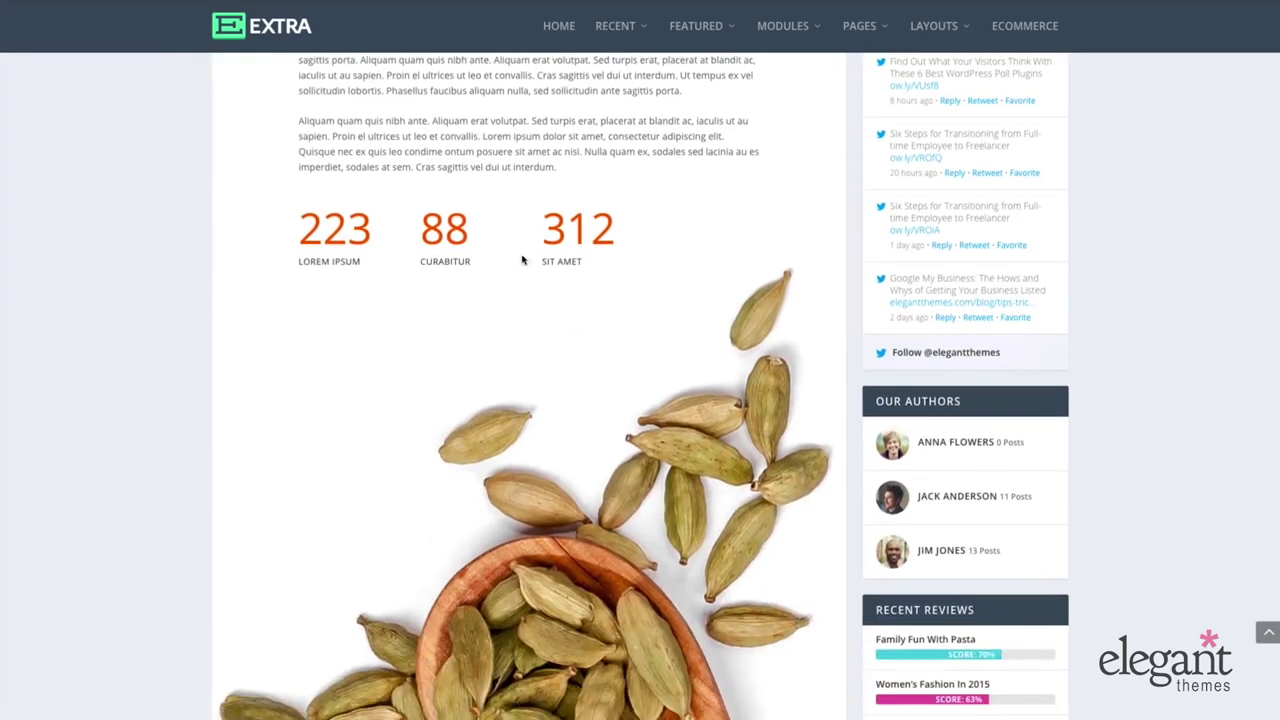
scroll(257, 352, "down", 9)
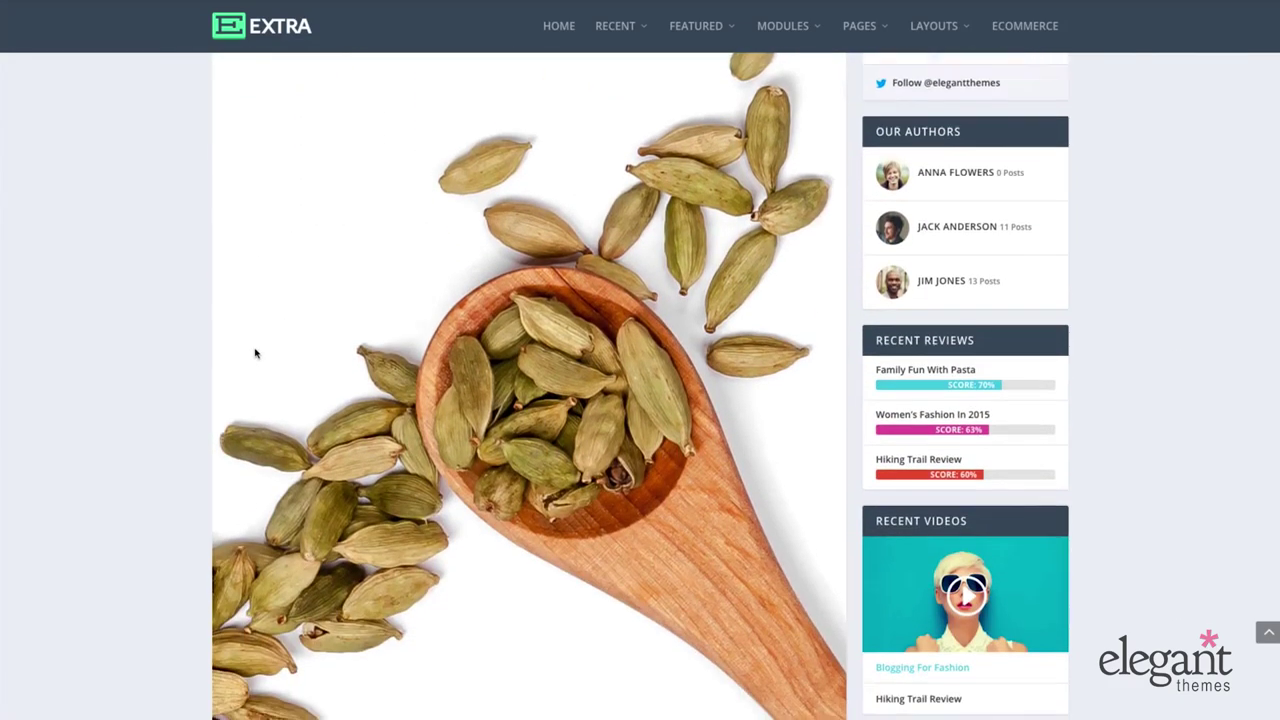
scroll(255, 353, "down", 6)
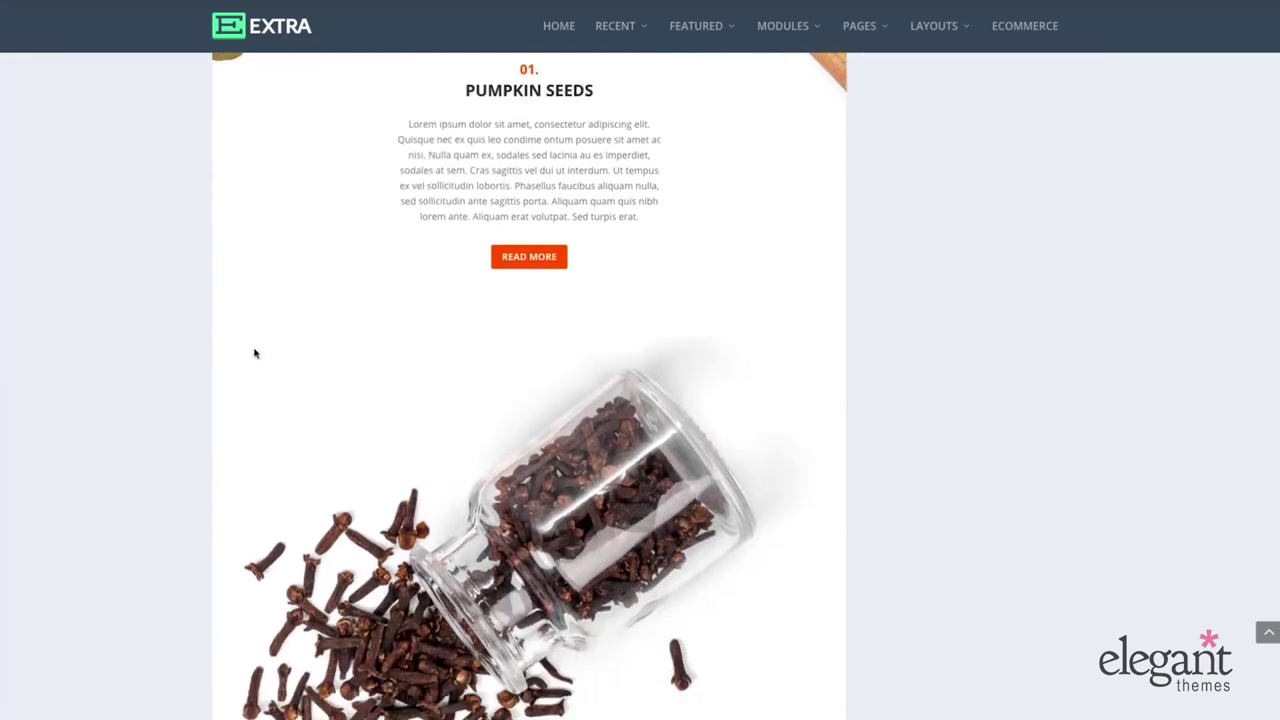
scroll(140, 366, "down", 5)
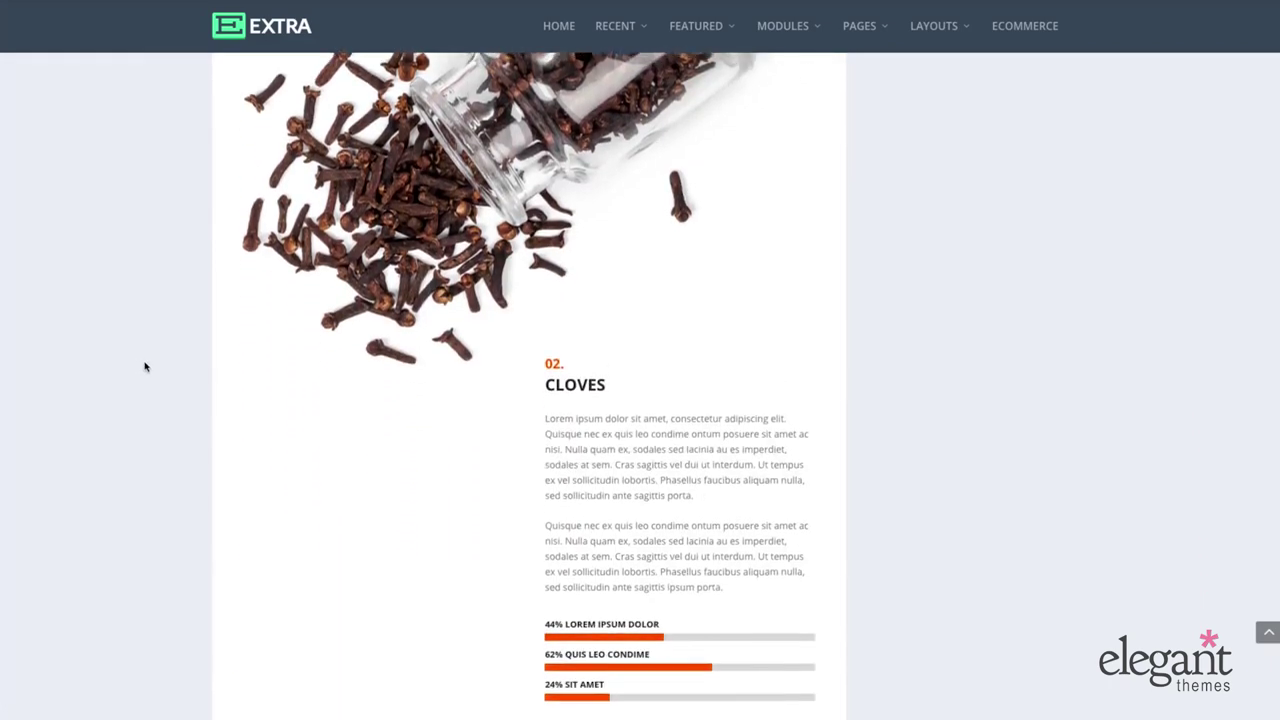
scroll(146, 368, "up", 5)
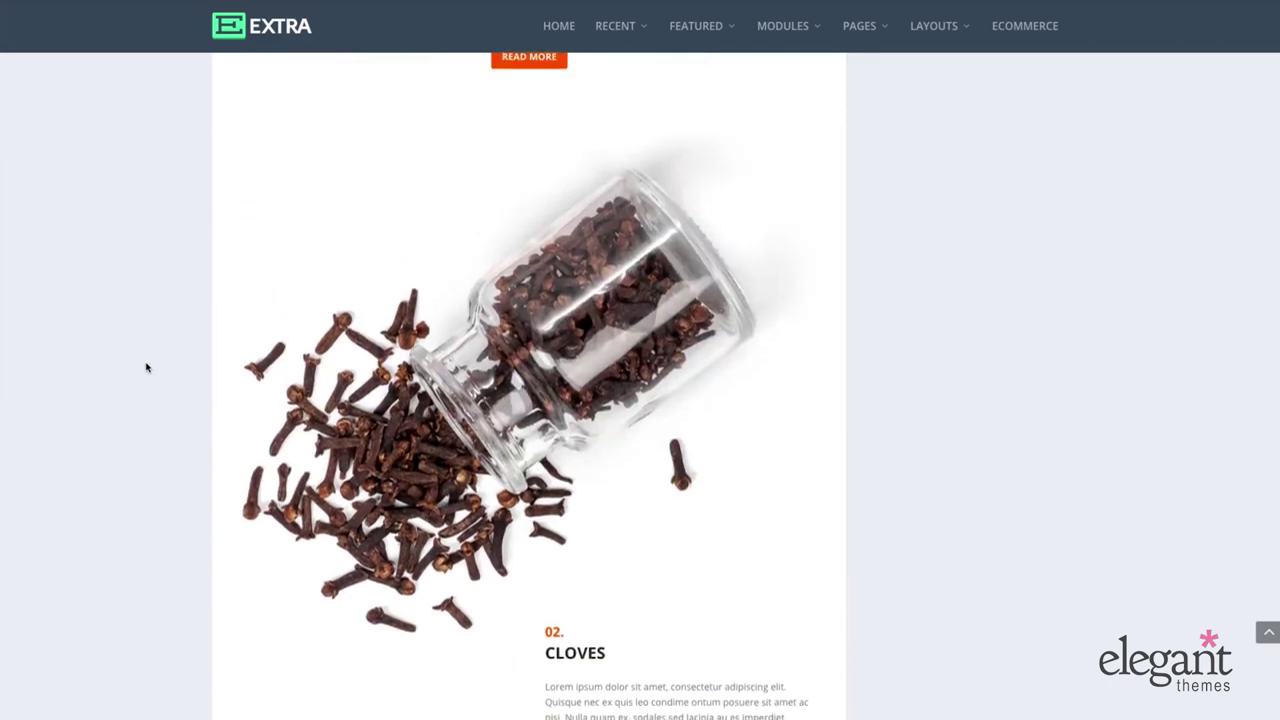
scroll(147, 368, "down", 4)
scroll(151, 368, "down", 5)
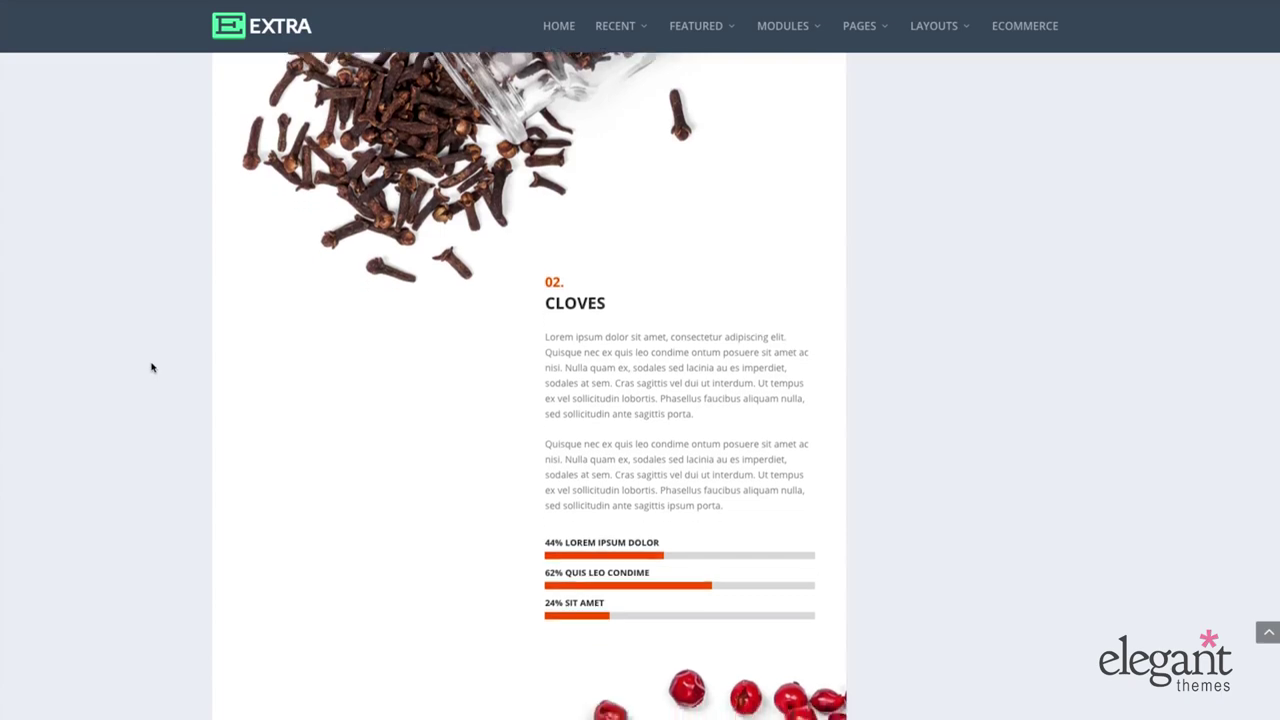
scroll(157, 368, "down", 10)
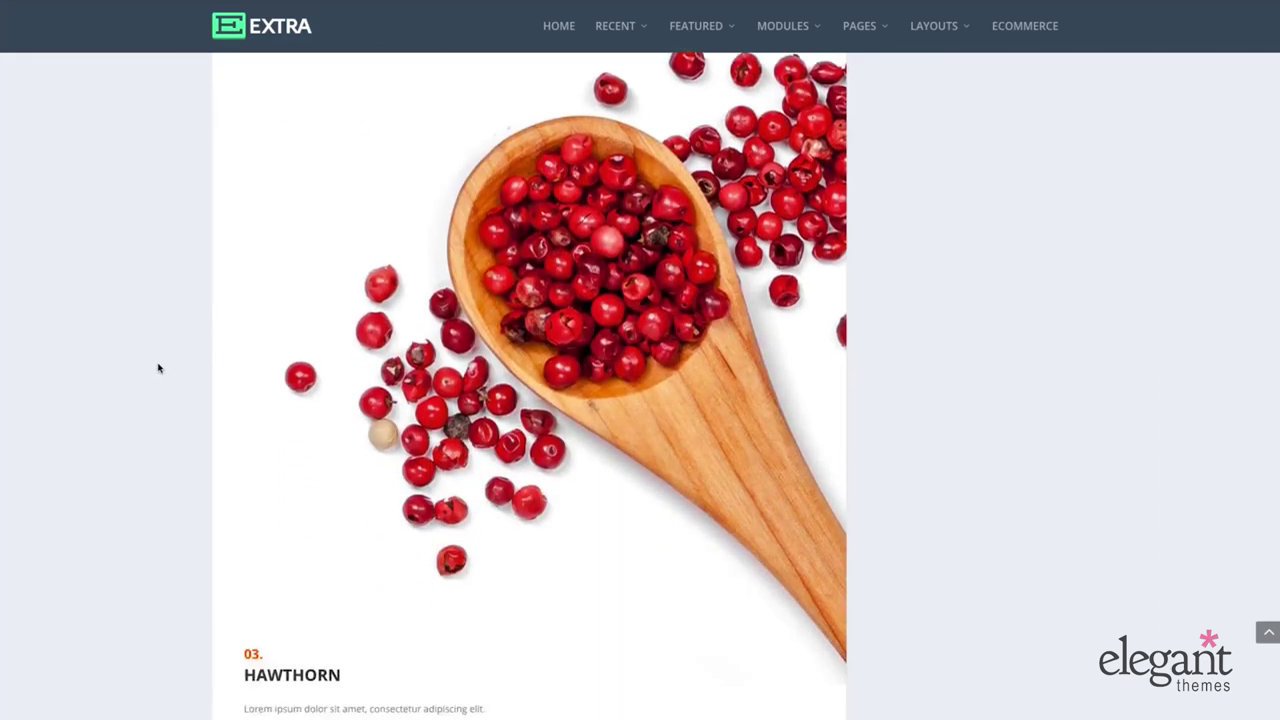
scroll(161, 368, "down", 10)
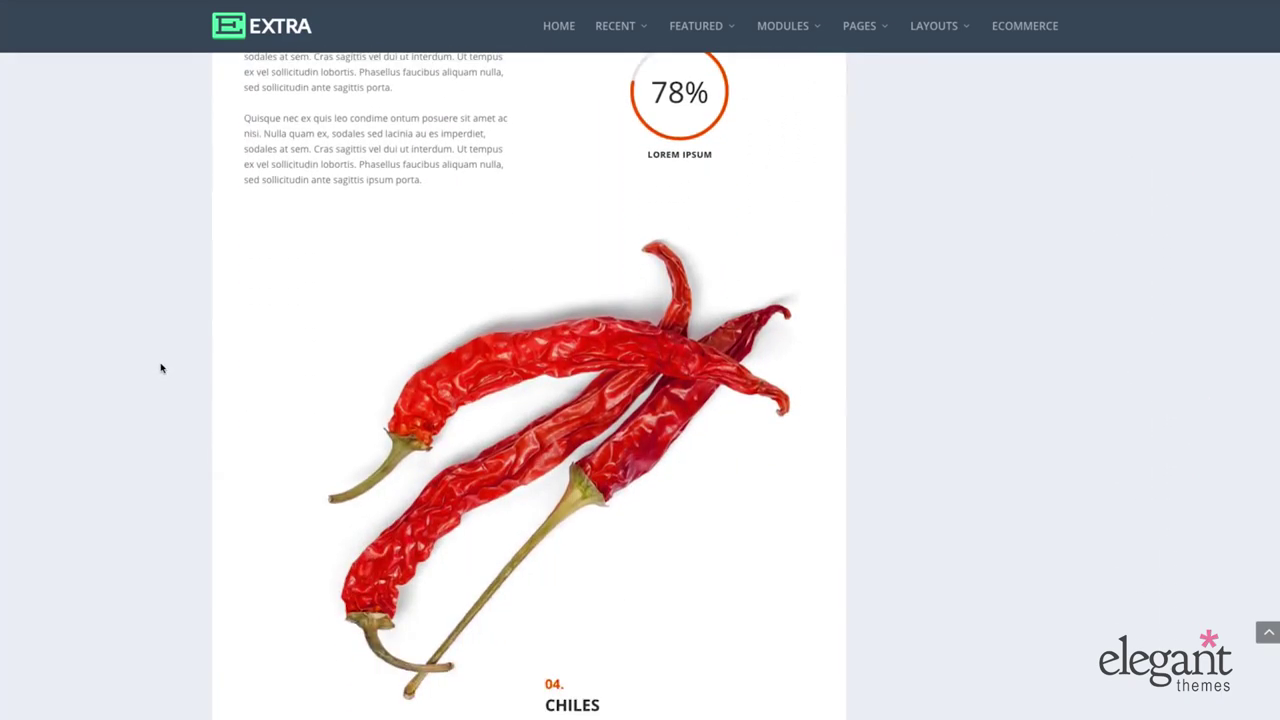
scroll(164, 368, "down", 10)
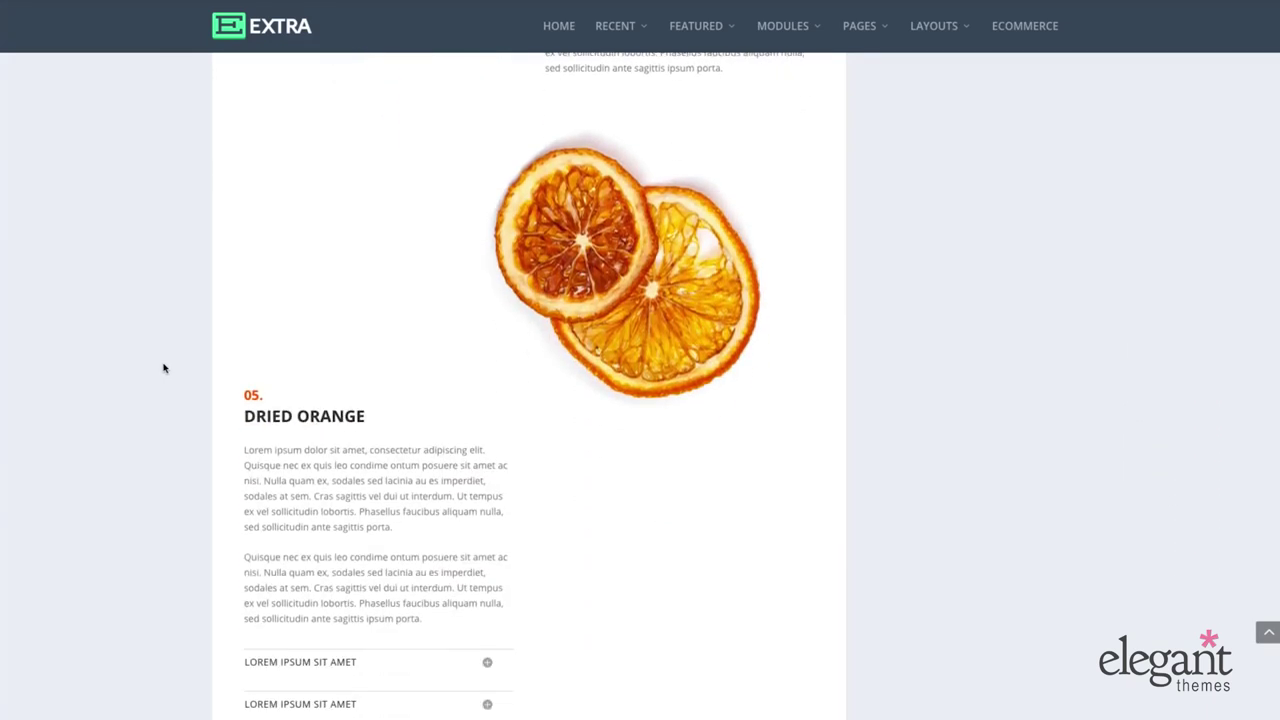
scroll(164, 368, "down", 2)
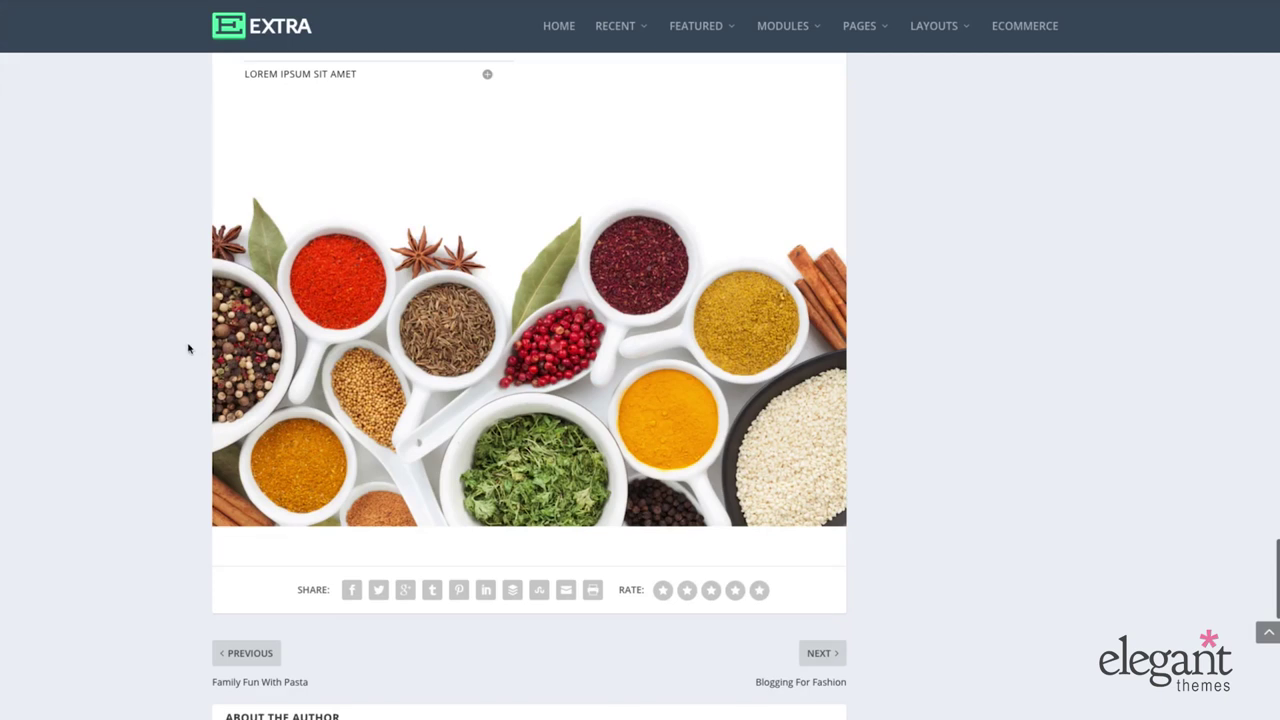
scroll(188, 348, "up", 1)
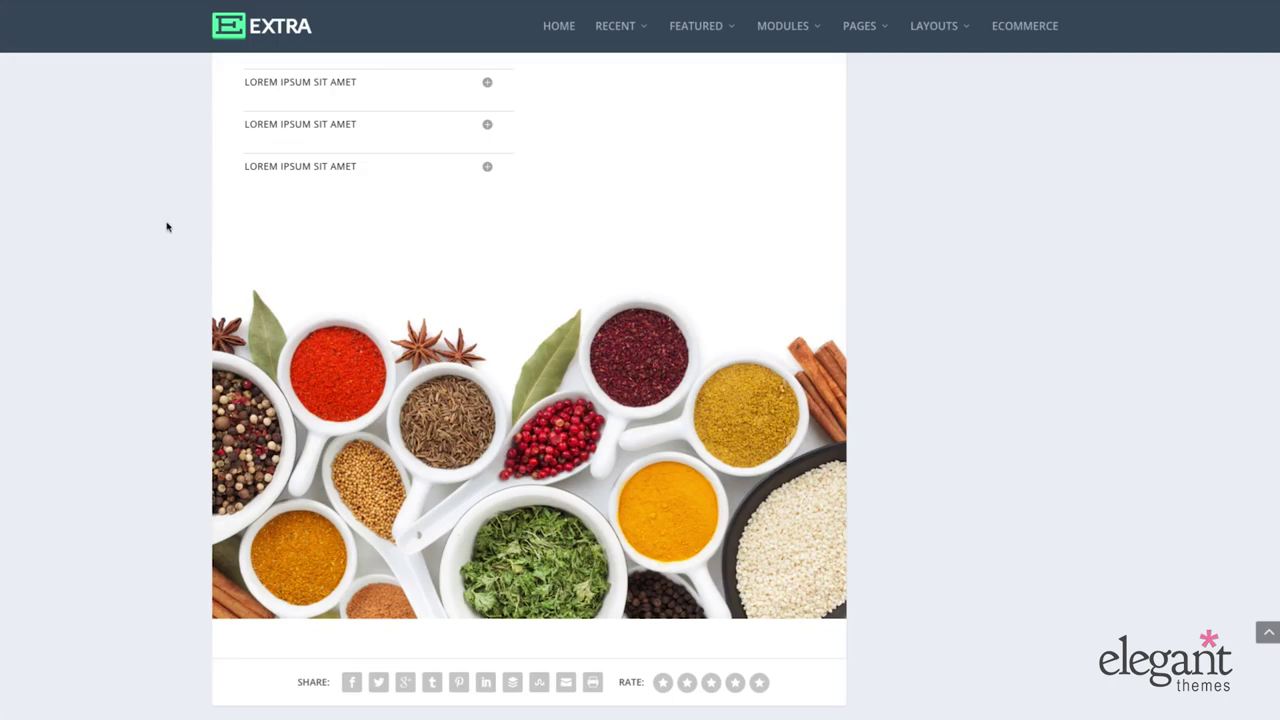
scroll(160, 235, "up", 20)
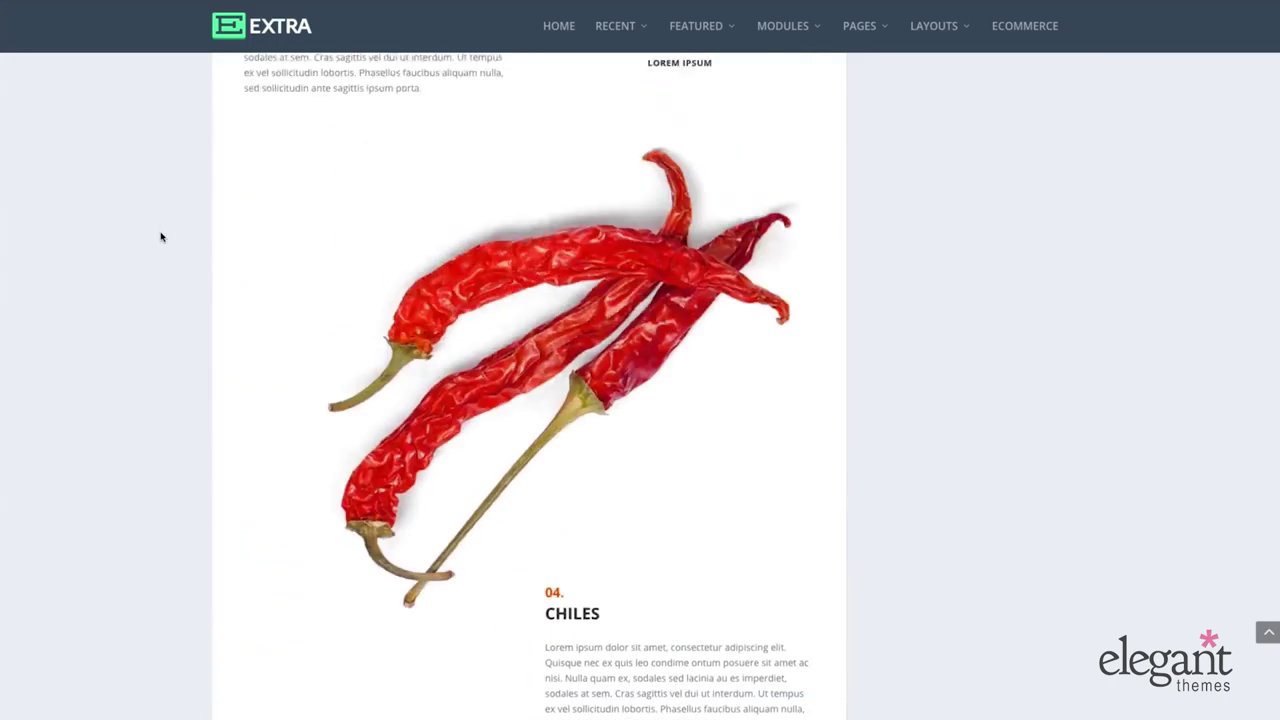
scroll(160, 236, "up", 15)
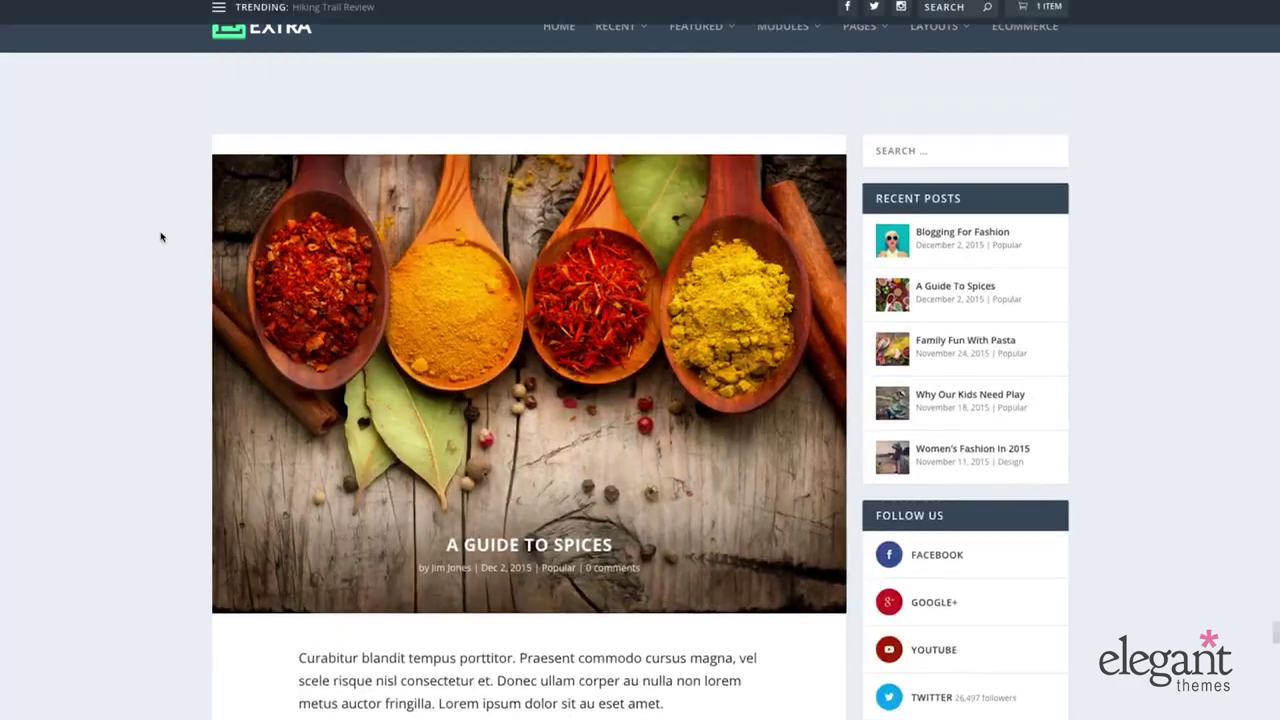
Scroll down the interview post editor to the Format box and Review Box Contents fields
scroll(157, 274, "down", 3)
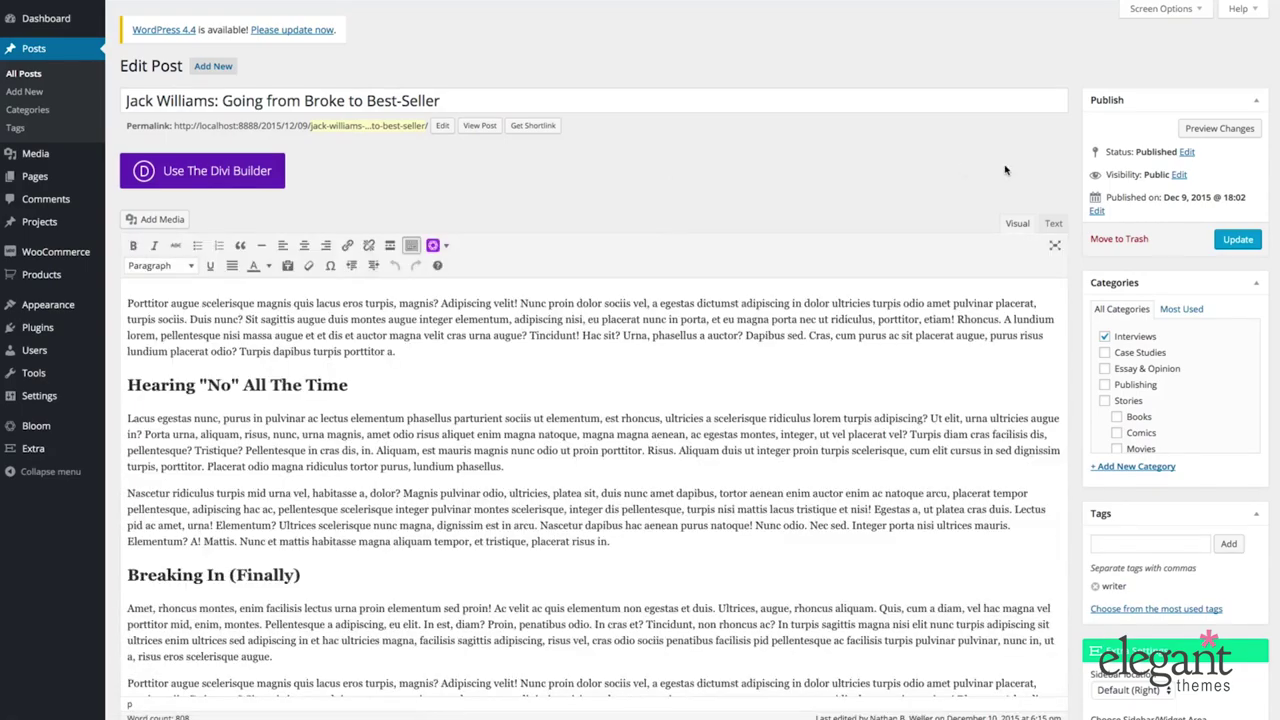
scroll(1035, 213, "down", 10)
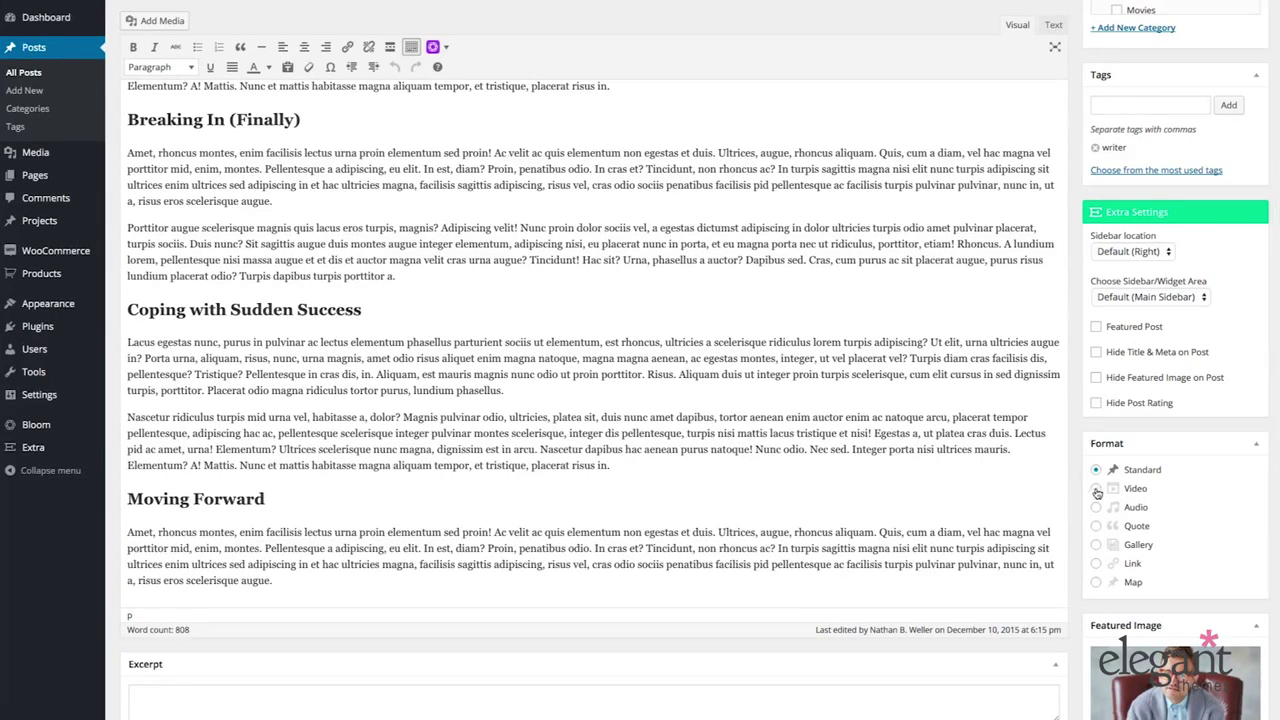
scroll(1028, 480, "down", 5)
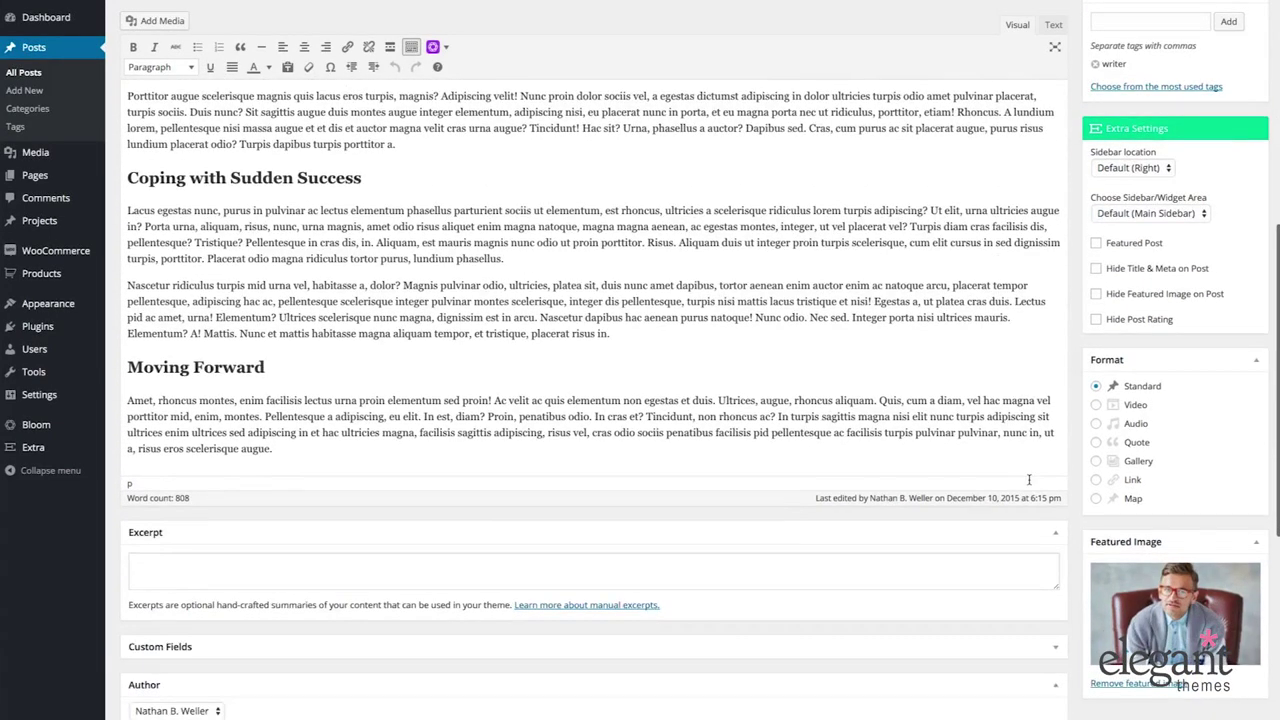
scroll(1028, 480, "down", 1)
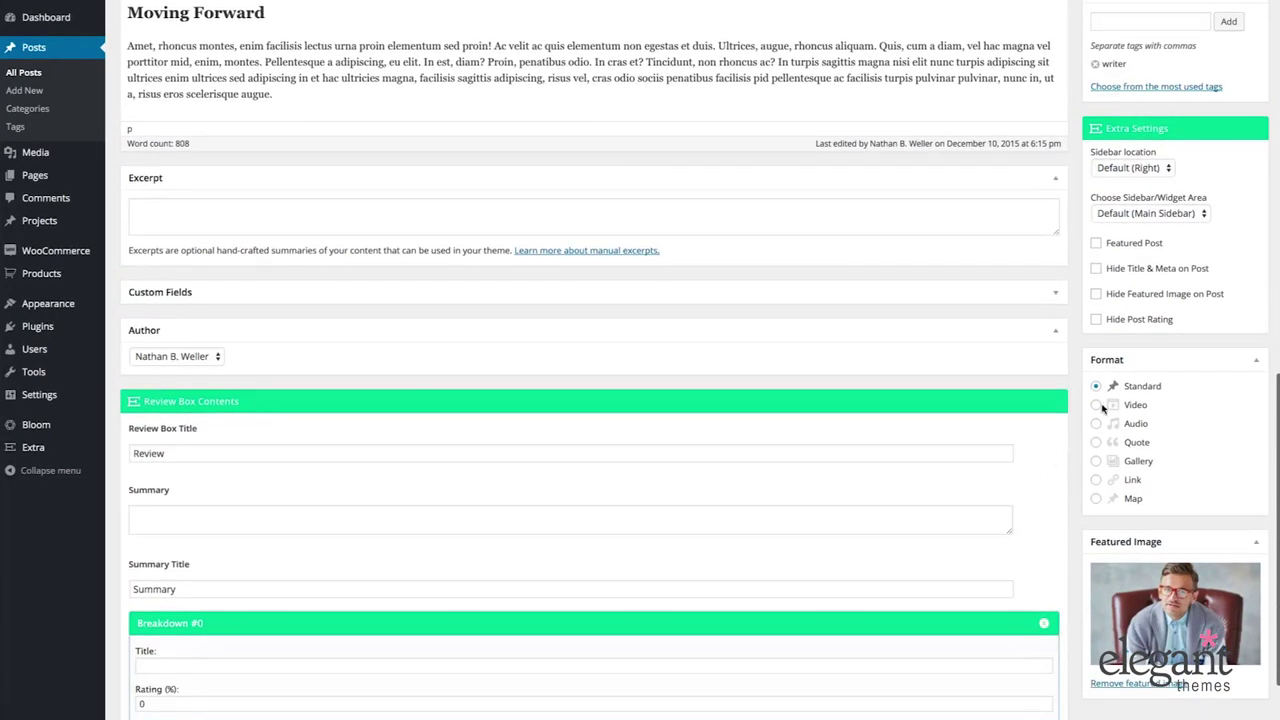
scroll(950, 480, "down", 1)
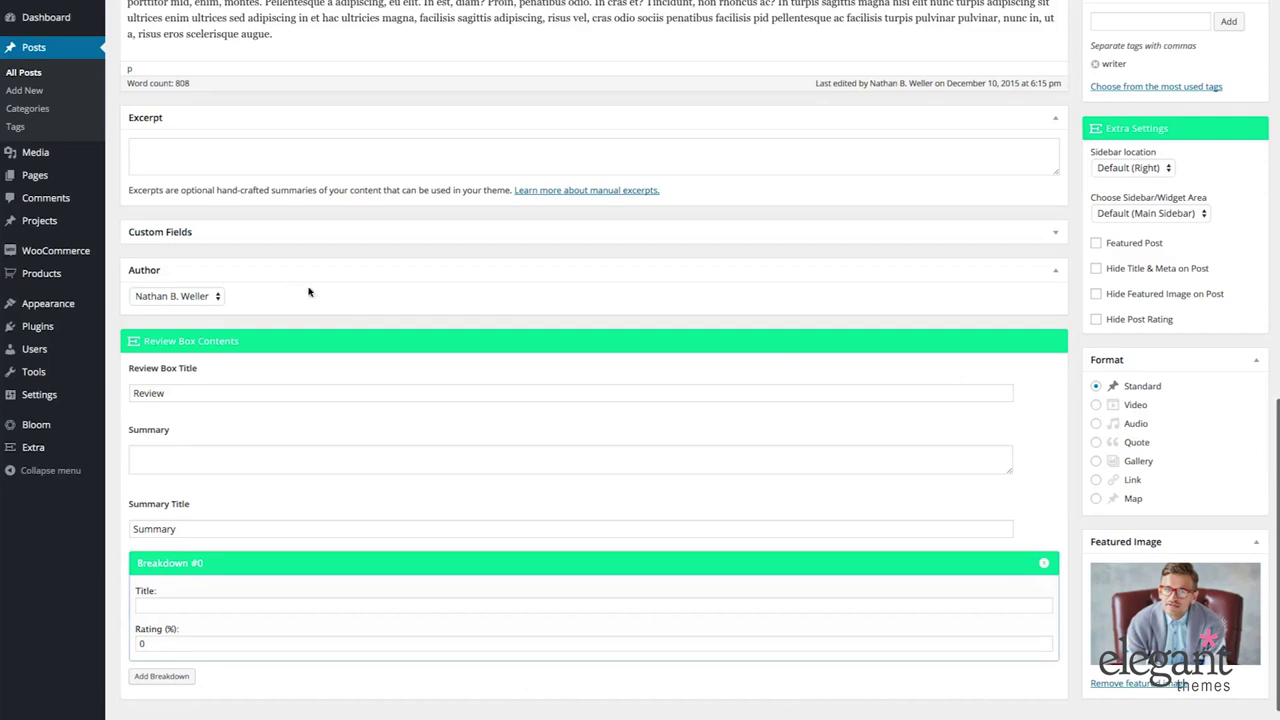
left_click(1096, 405)
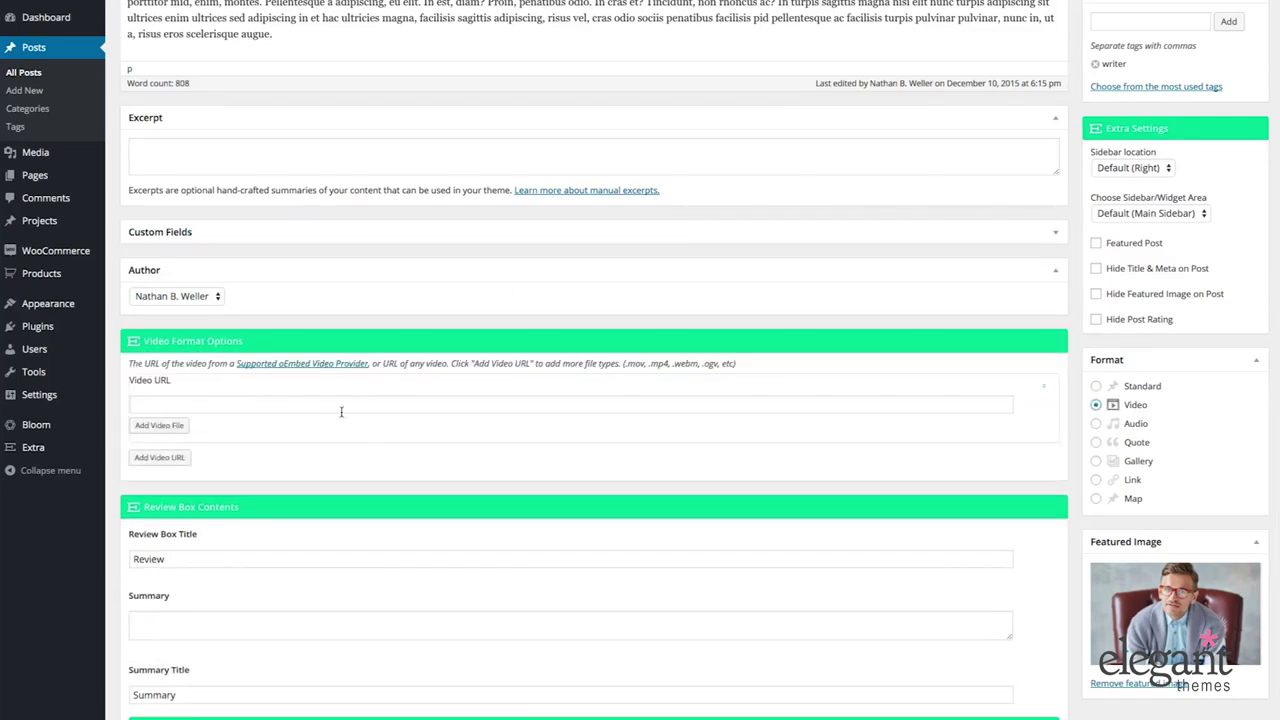
left_click(1096, 424)
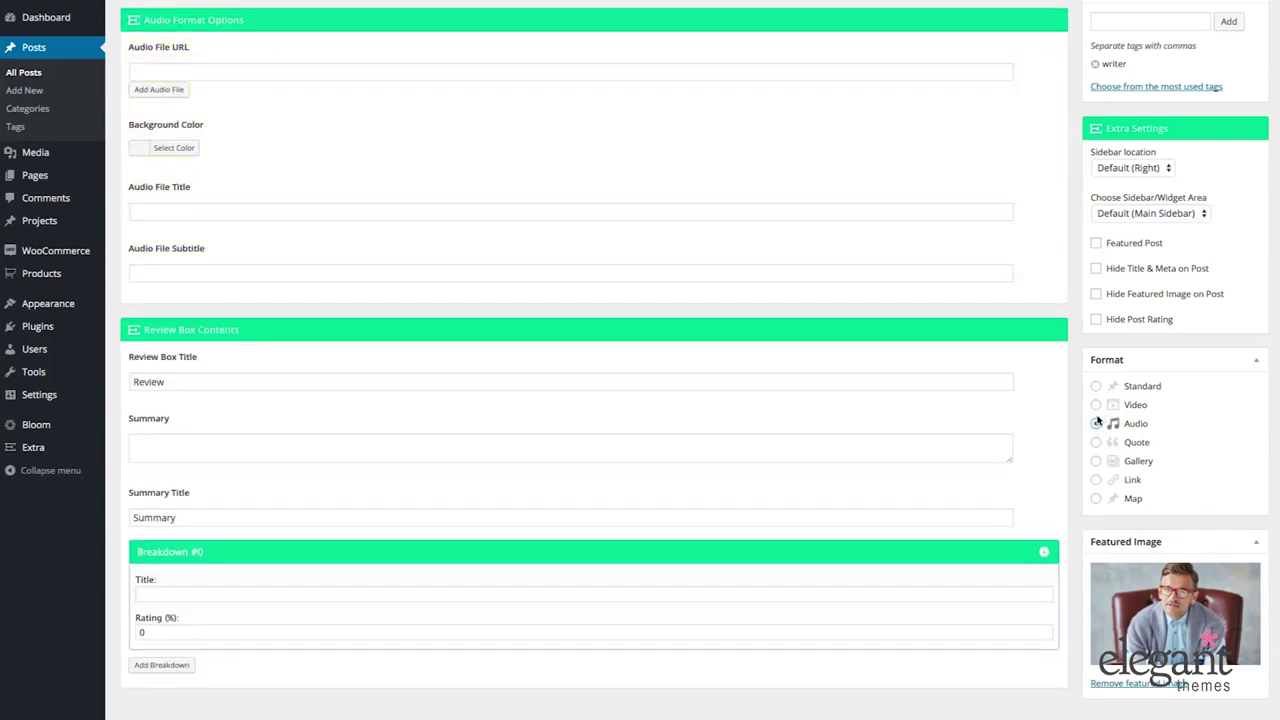
left_click(1097, 443)
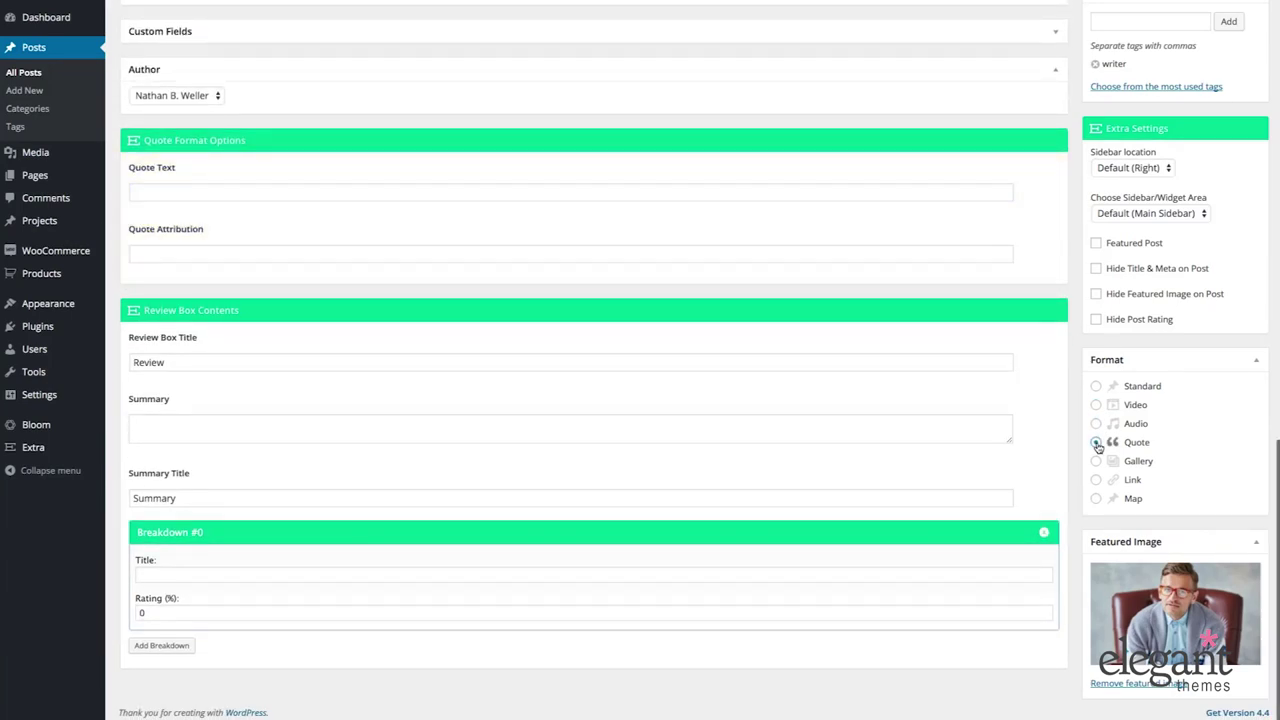
left_click(1096, 462)
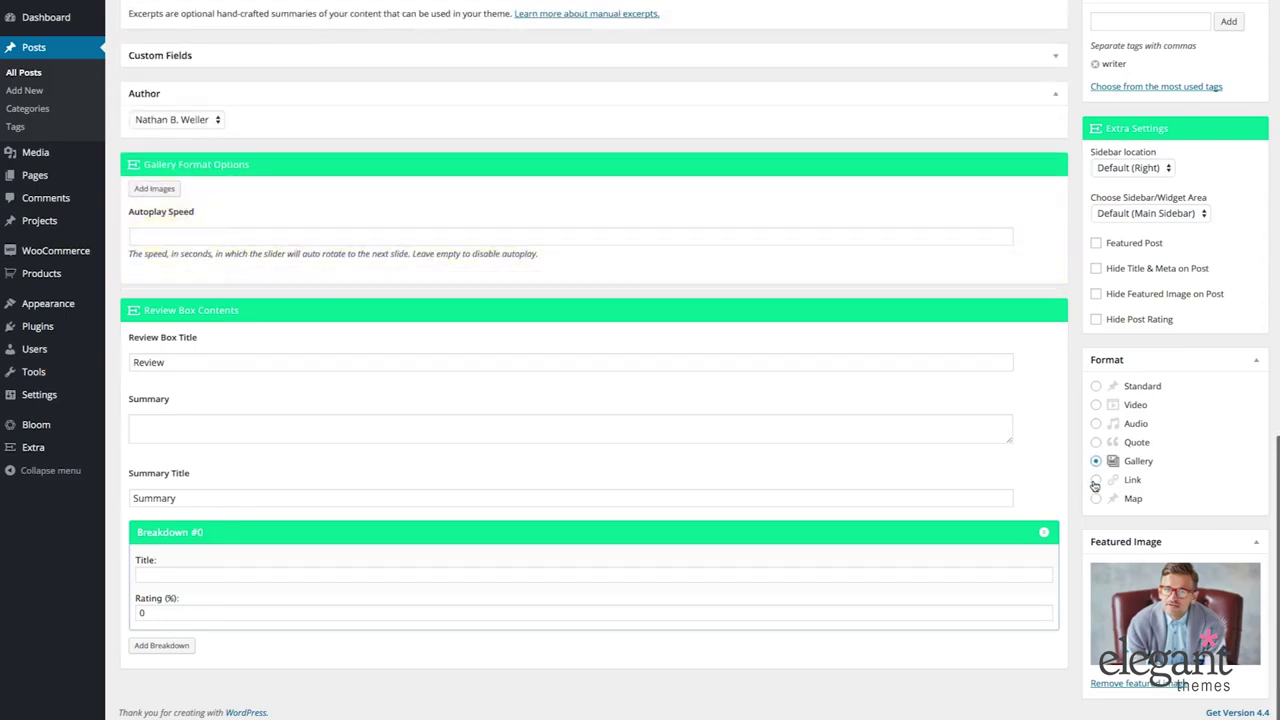
left_click(1096, 481)
left_click(1097, 499)
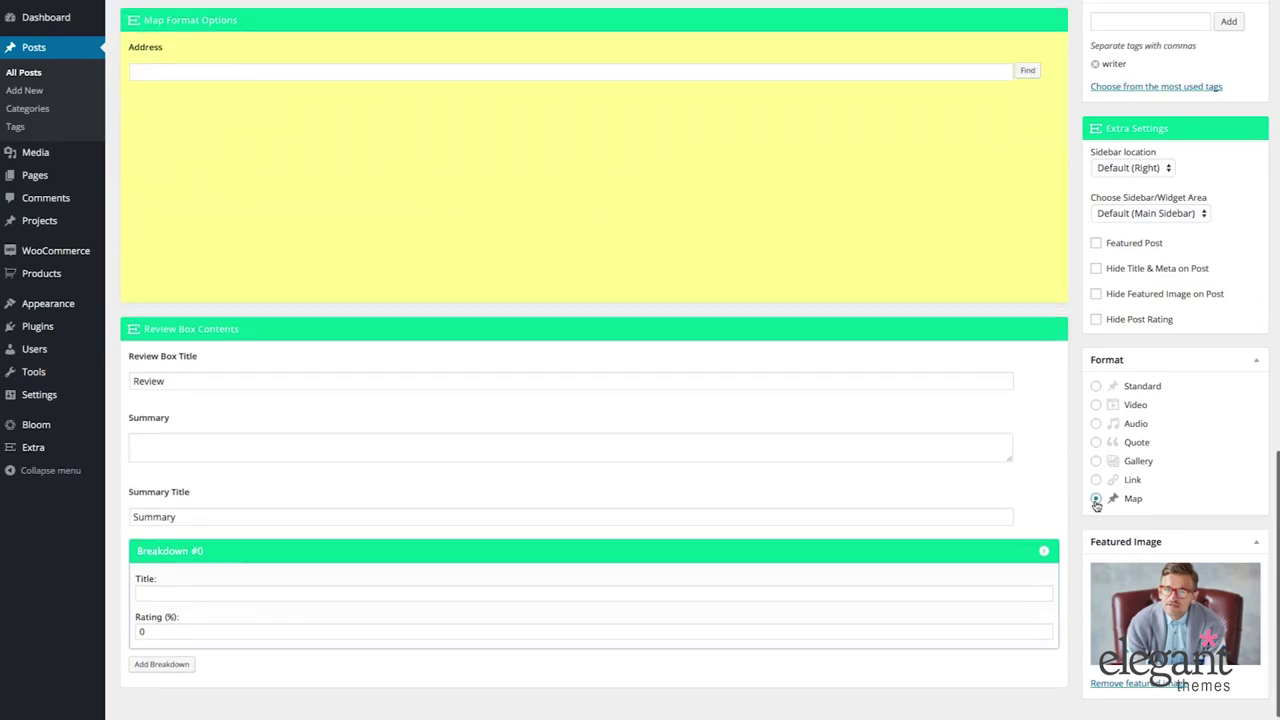
left_click(1097, 390)
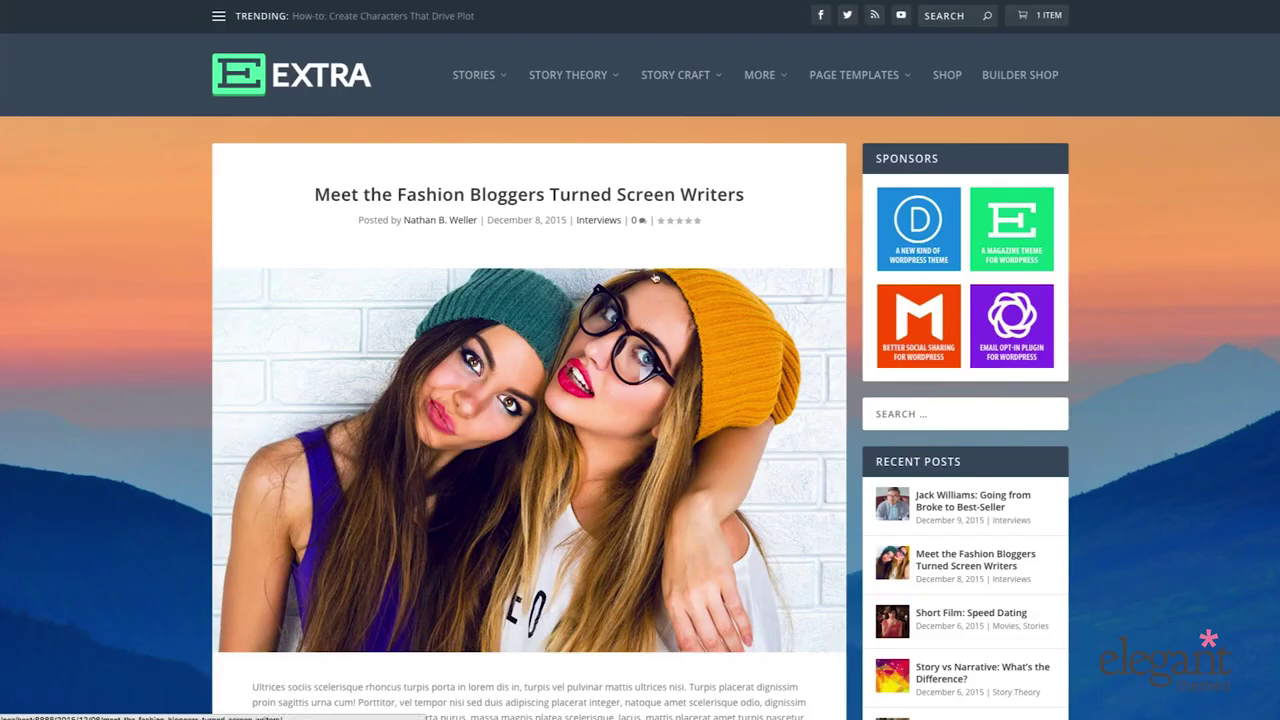
Open Short Film: Speed Dating from the STORIES mega menu and scroll its video and 85% review box
mouse_move(497, 80)
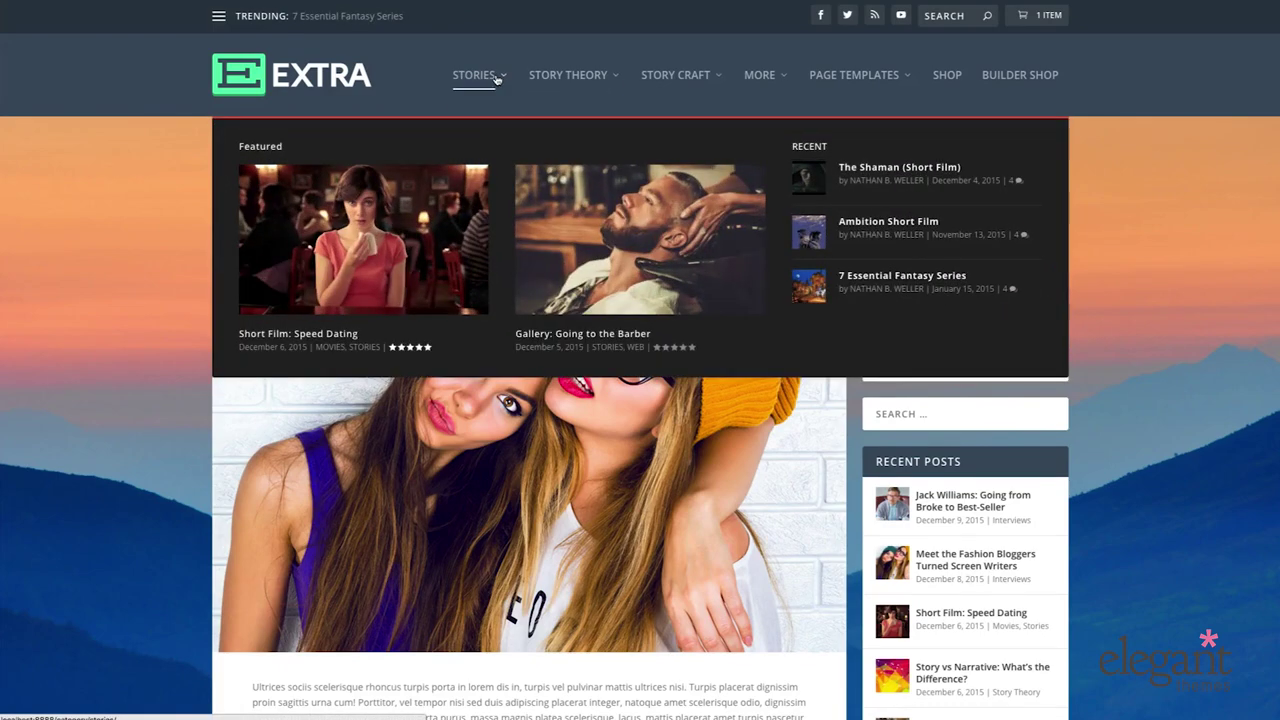
left_click(424, 229)
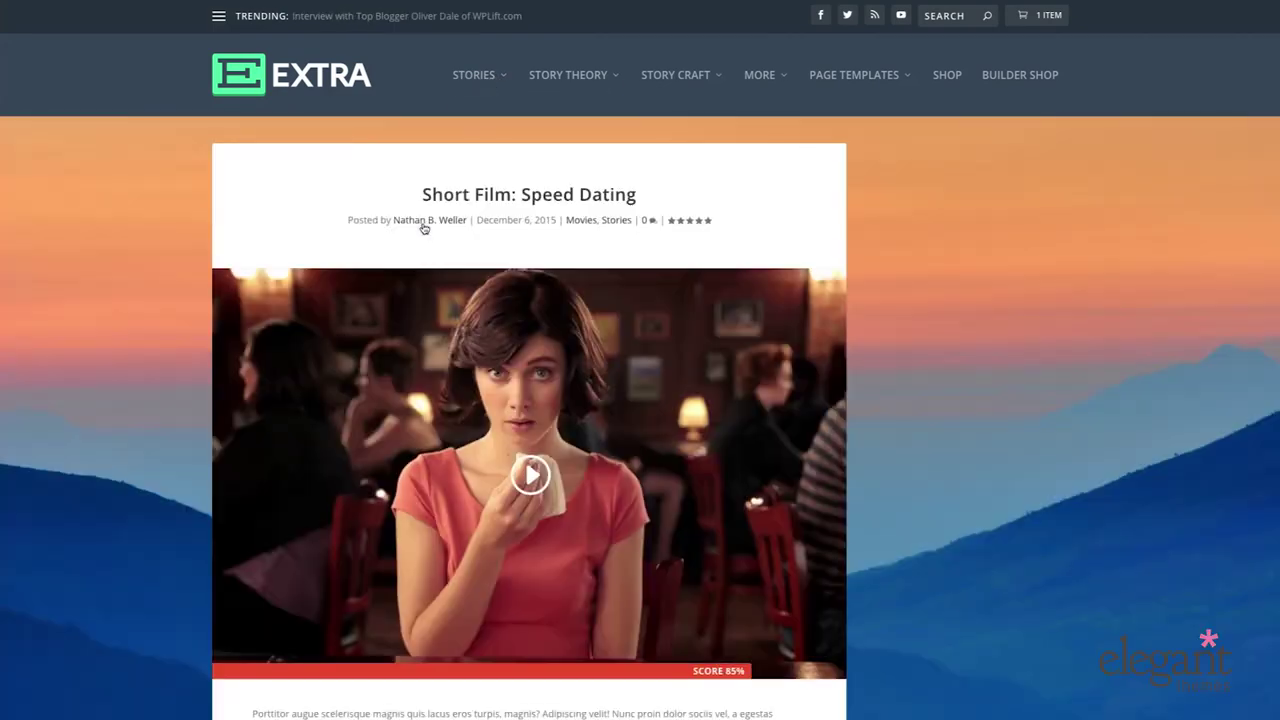
scroll(241, 285, "down", 1)
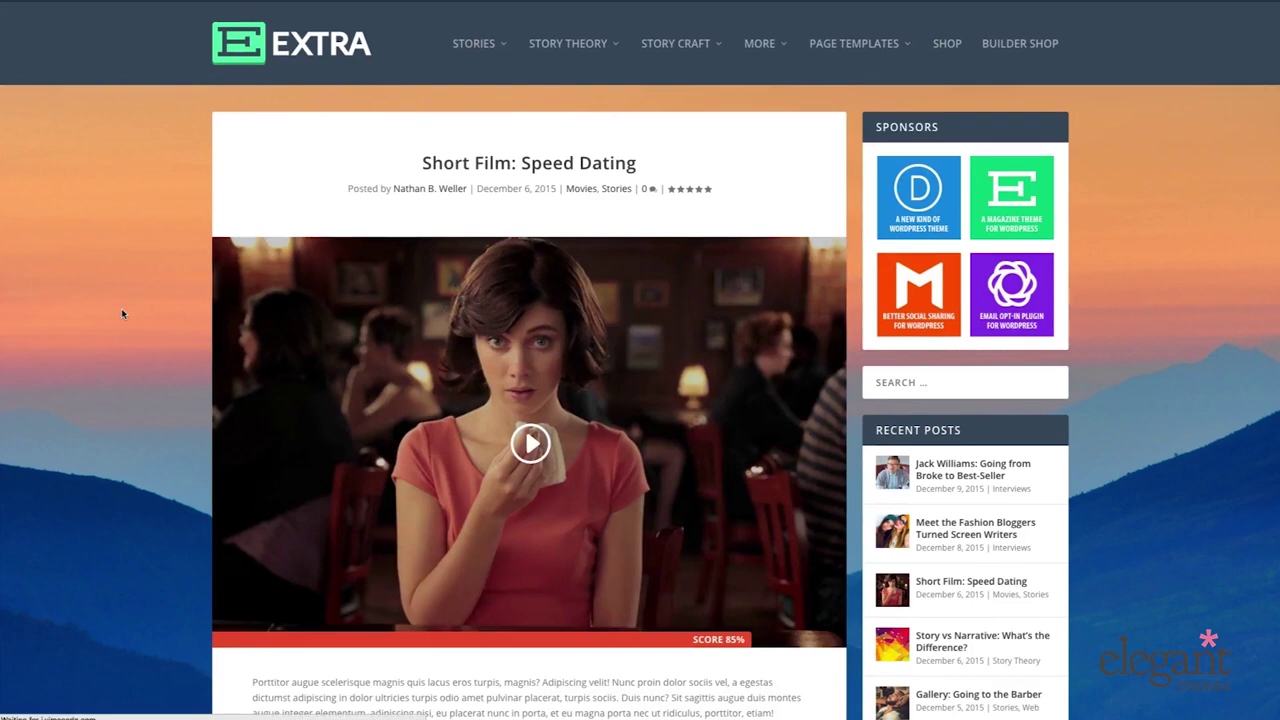
scroll(121, 308, "down", 2)
scroll(121, 313, "up", 1)
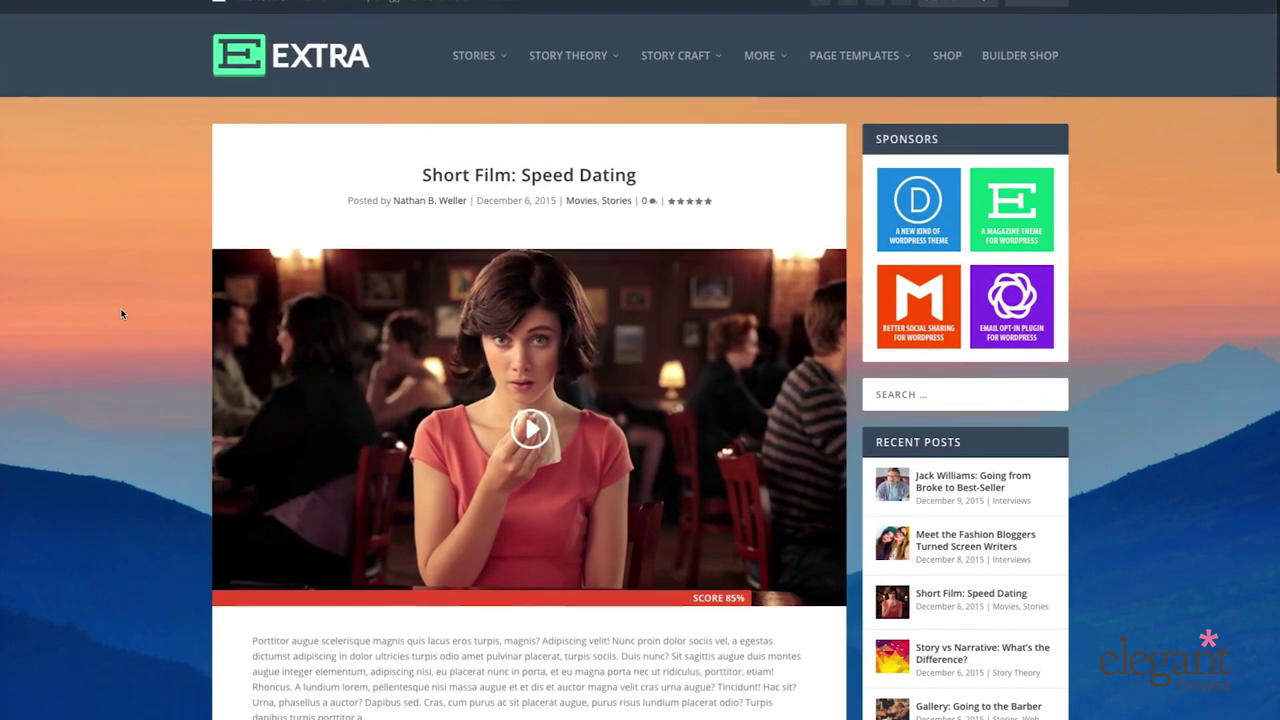
scroll(121, 315, "down", 3)
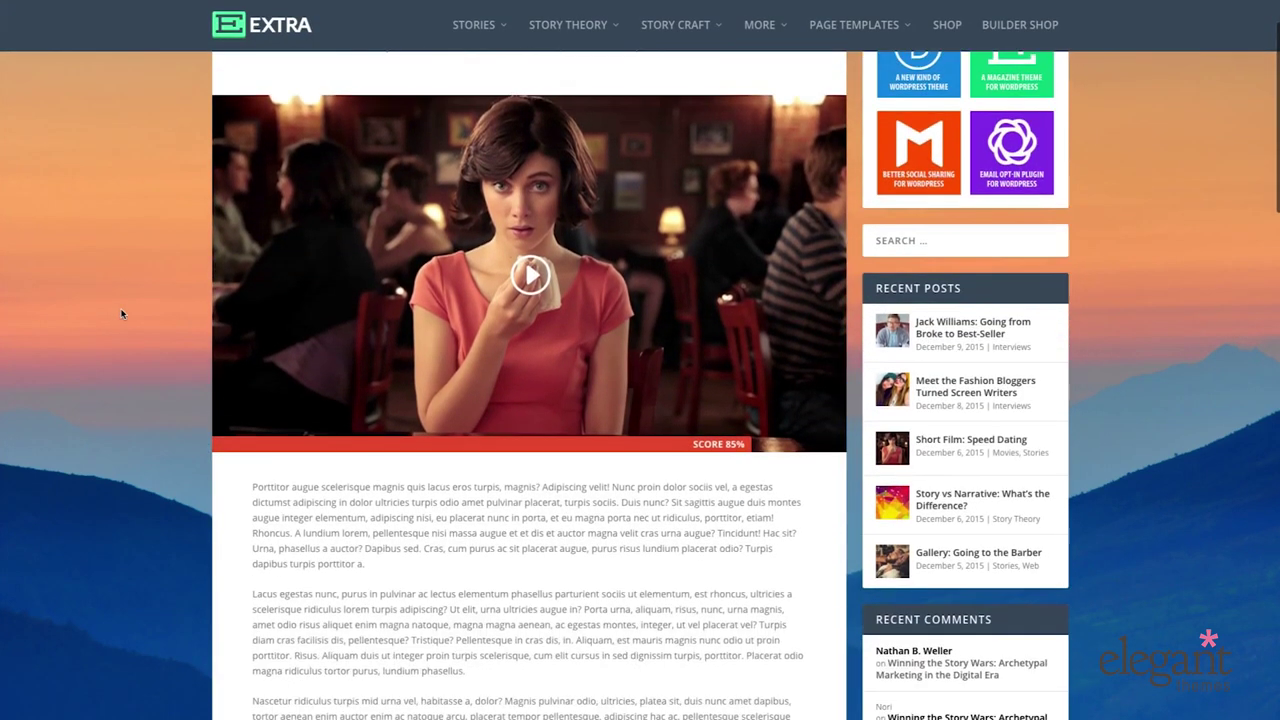
scroll(121, 322, "down", 1)
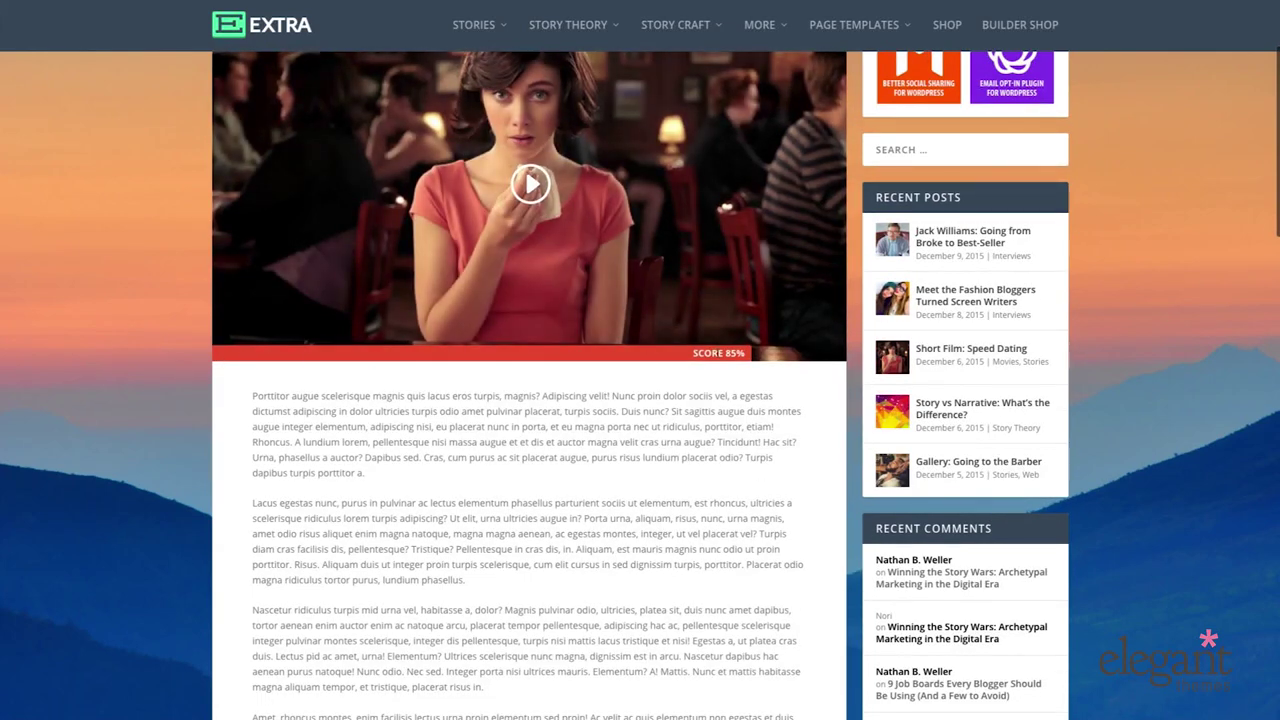
scroll(537, 360, "down", 4)
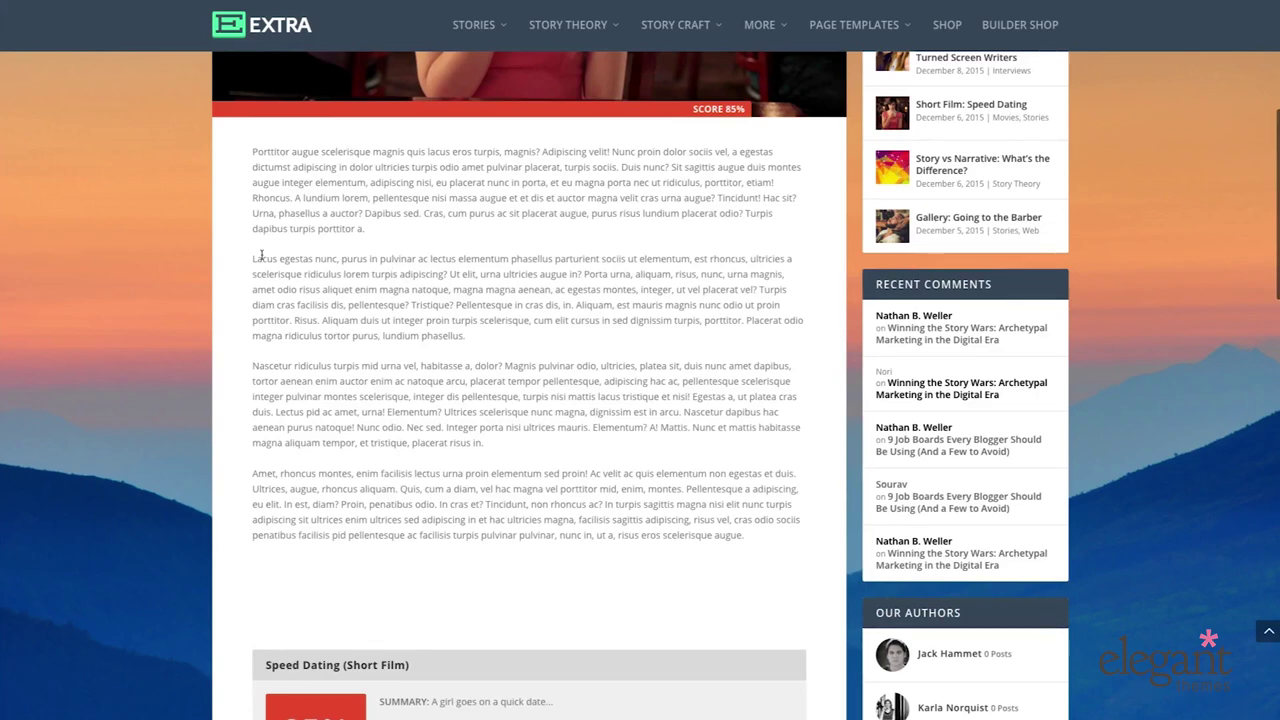
scroll(265, 251, "up", 2)
scroll(414, 288, "up", 1)
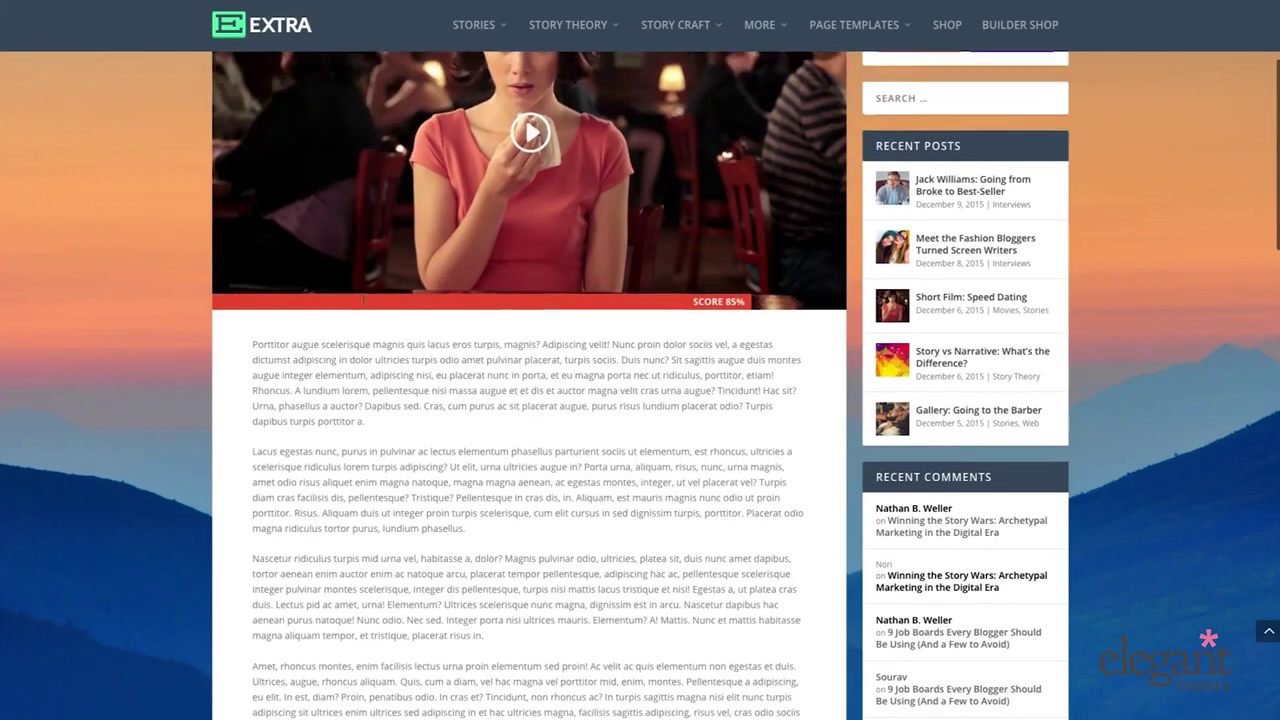
scroll(365, 300, "down", 3)
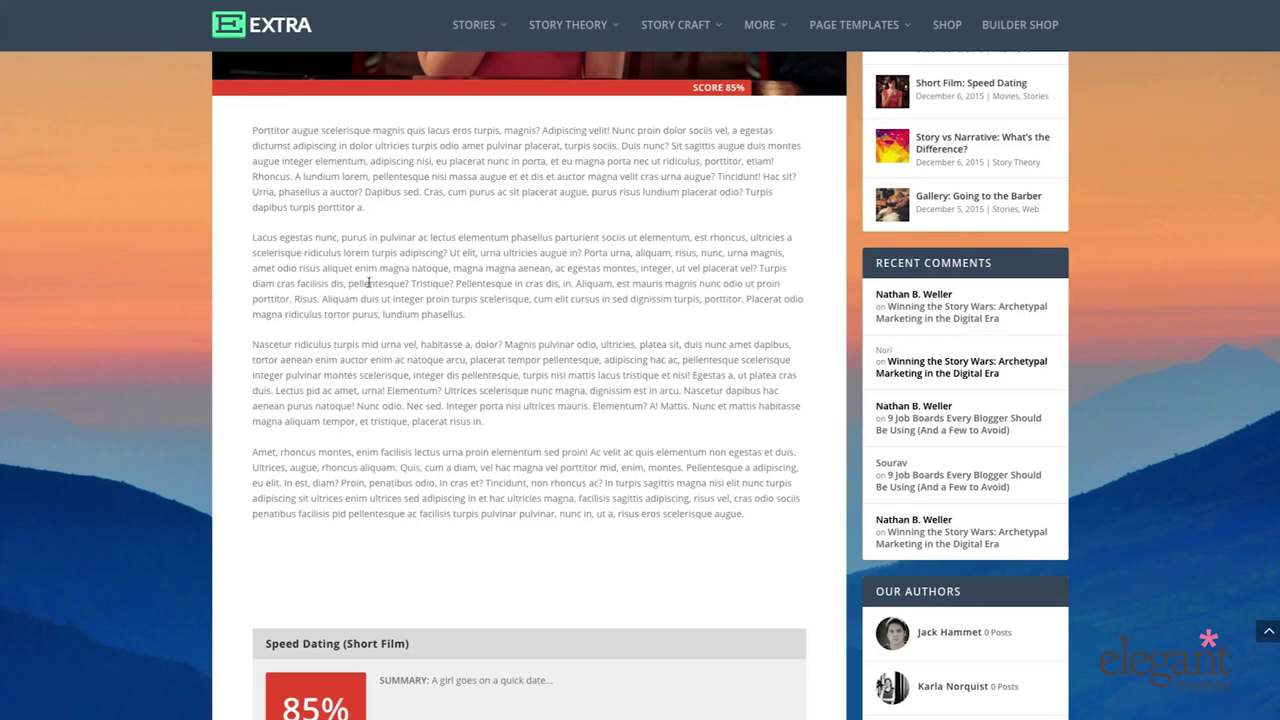
scroll(366, 283, "down", 5)
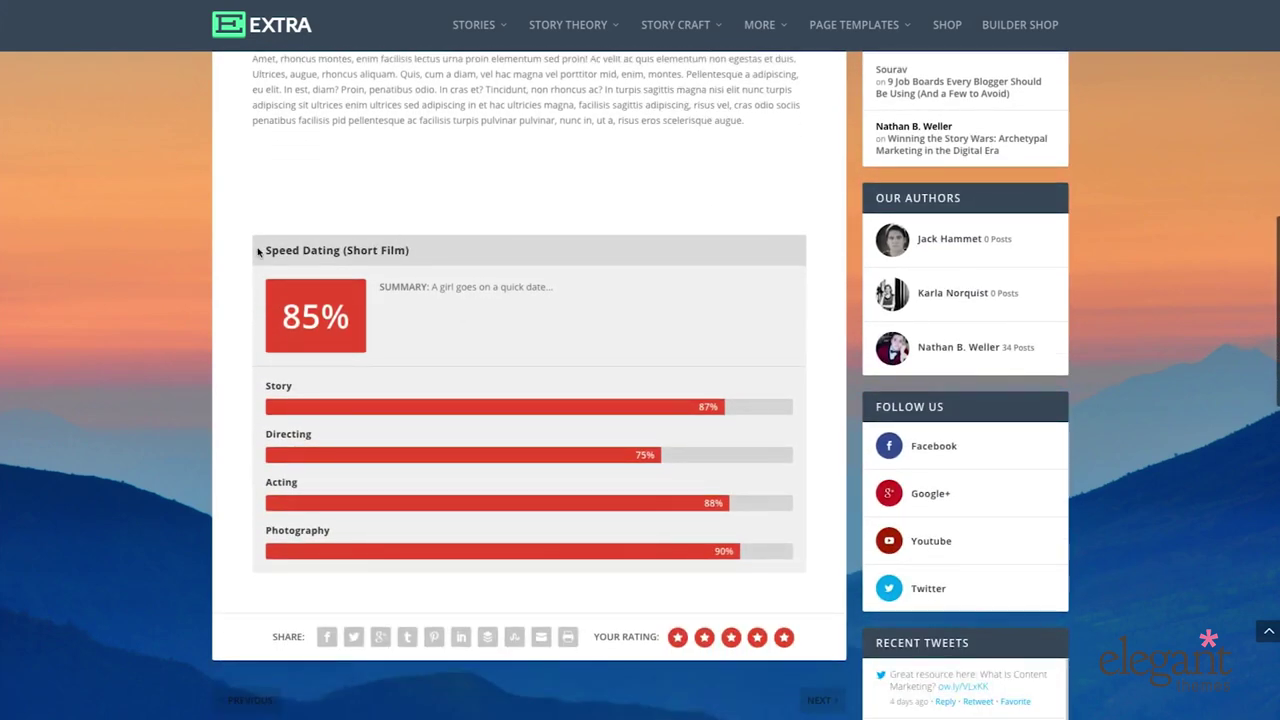
left_click_drag(265, 251, 432, 256)
left_click(336, 302)
left_click_drag(386, 286, 566, 326)
left_click(566, 326)
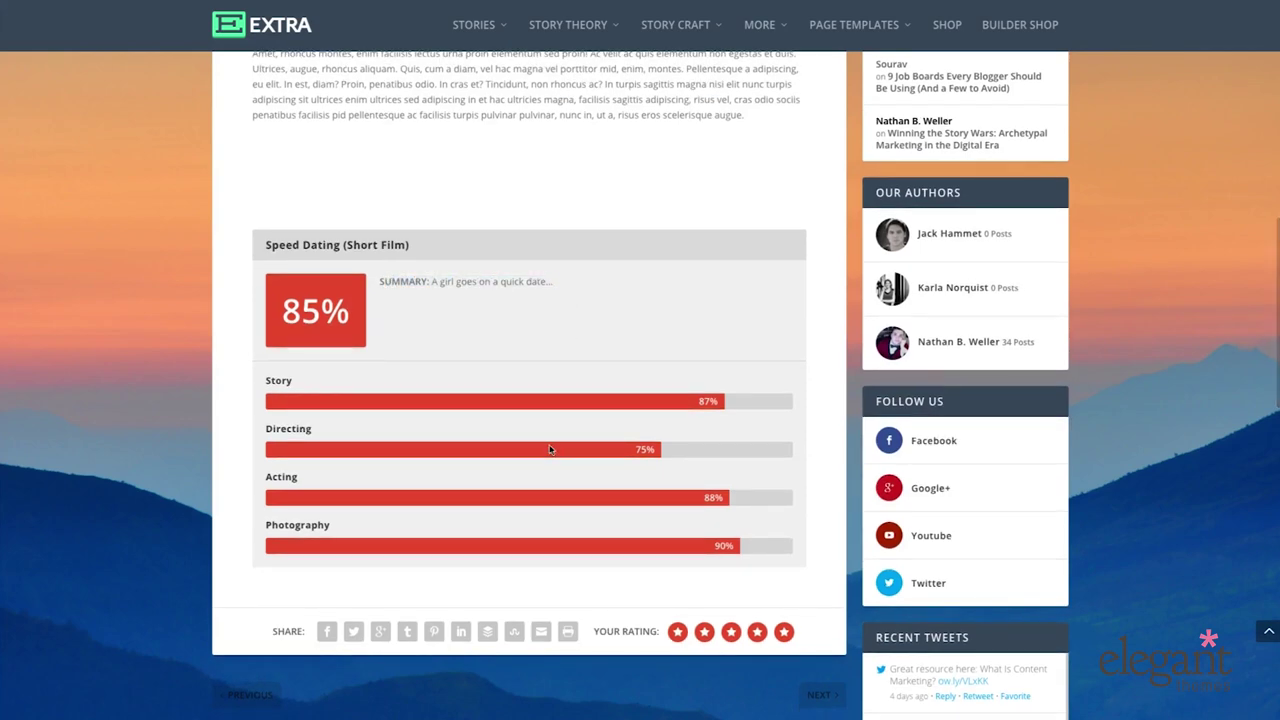
scroll(120, 443, "down", 3)
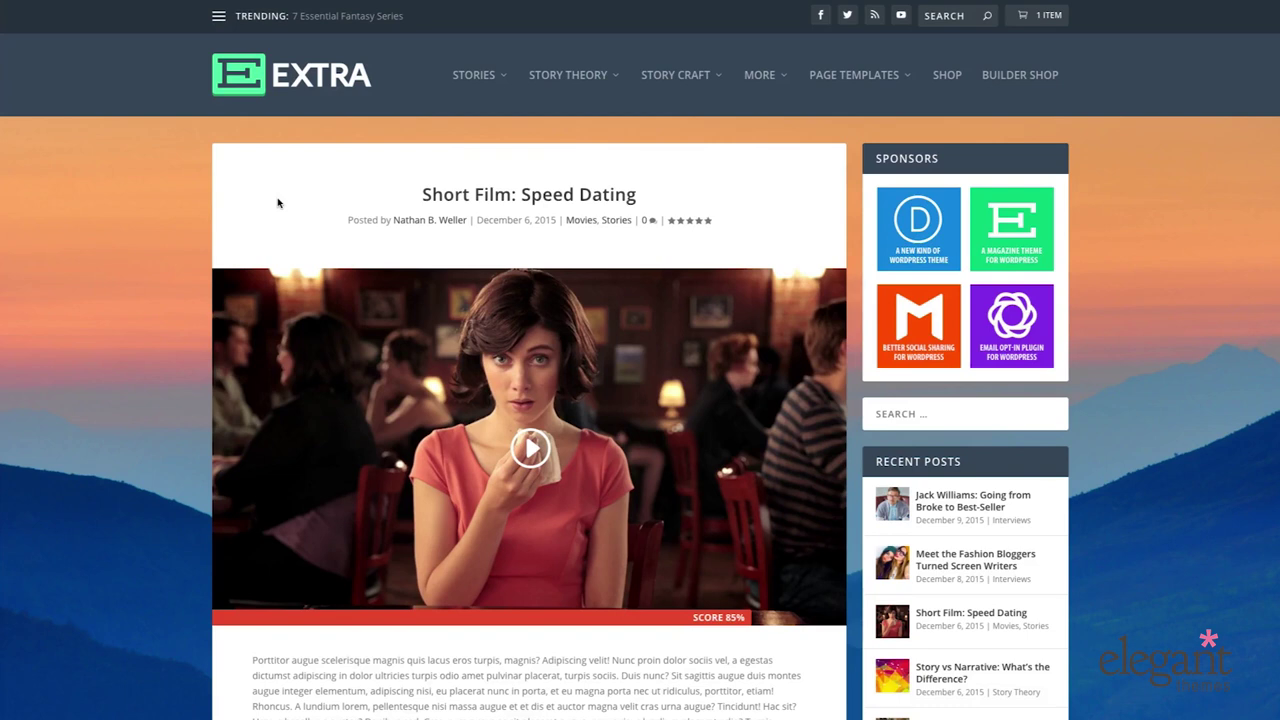
Return to the home page via the EXTRA header logo
left_click(303, 76)
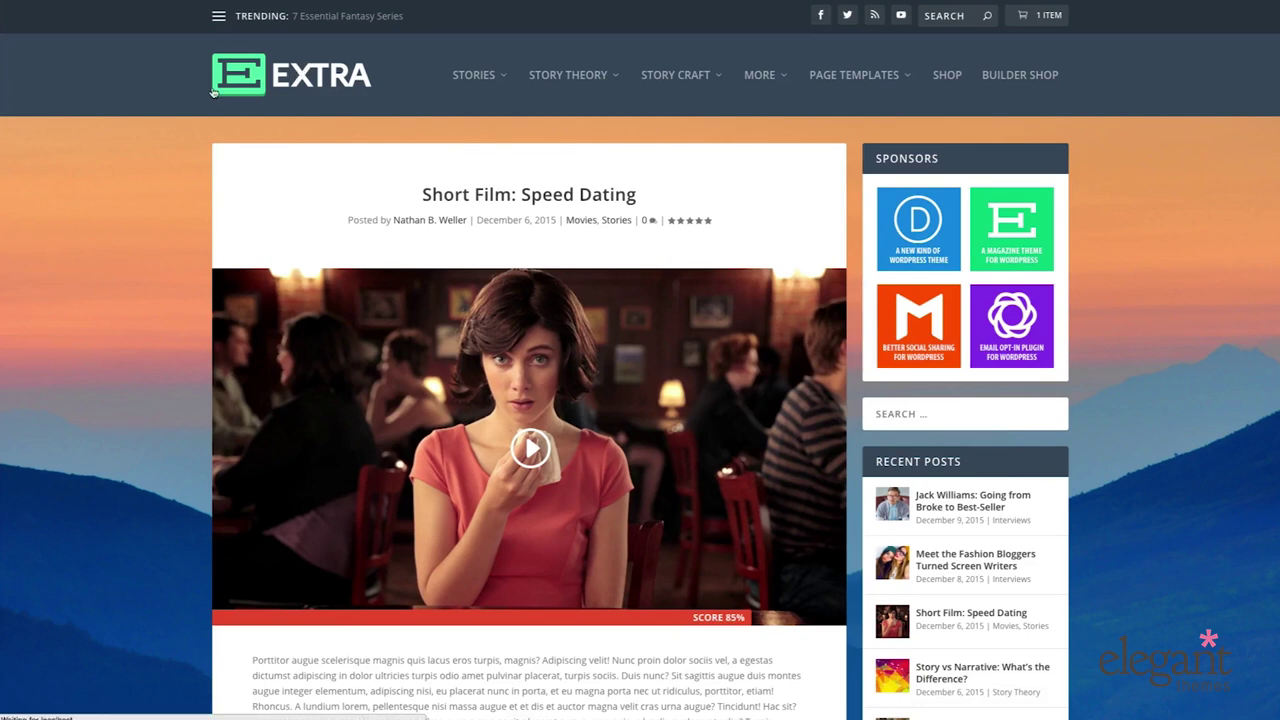